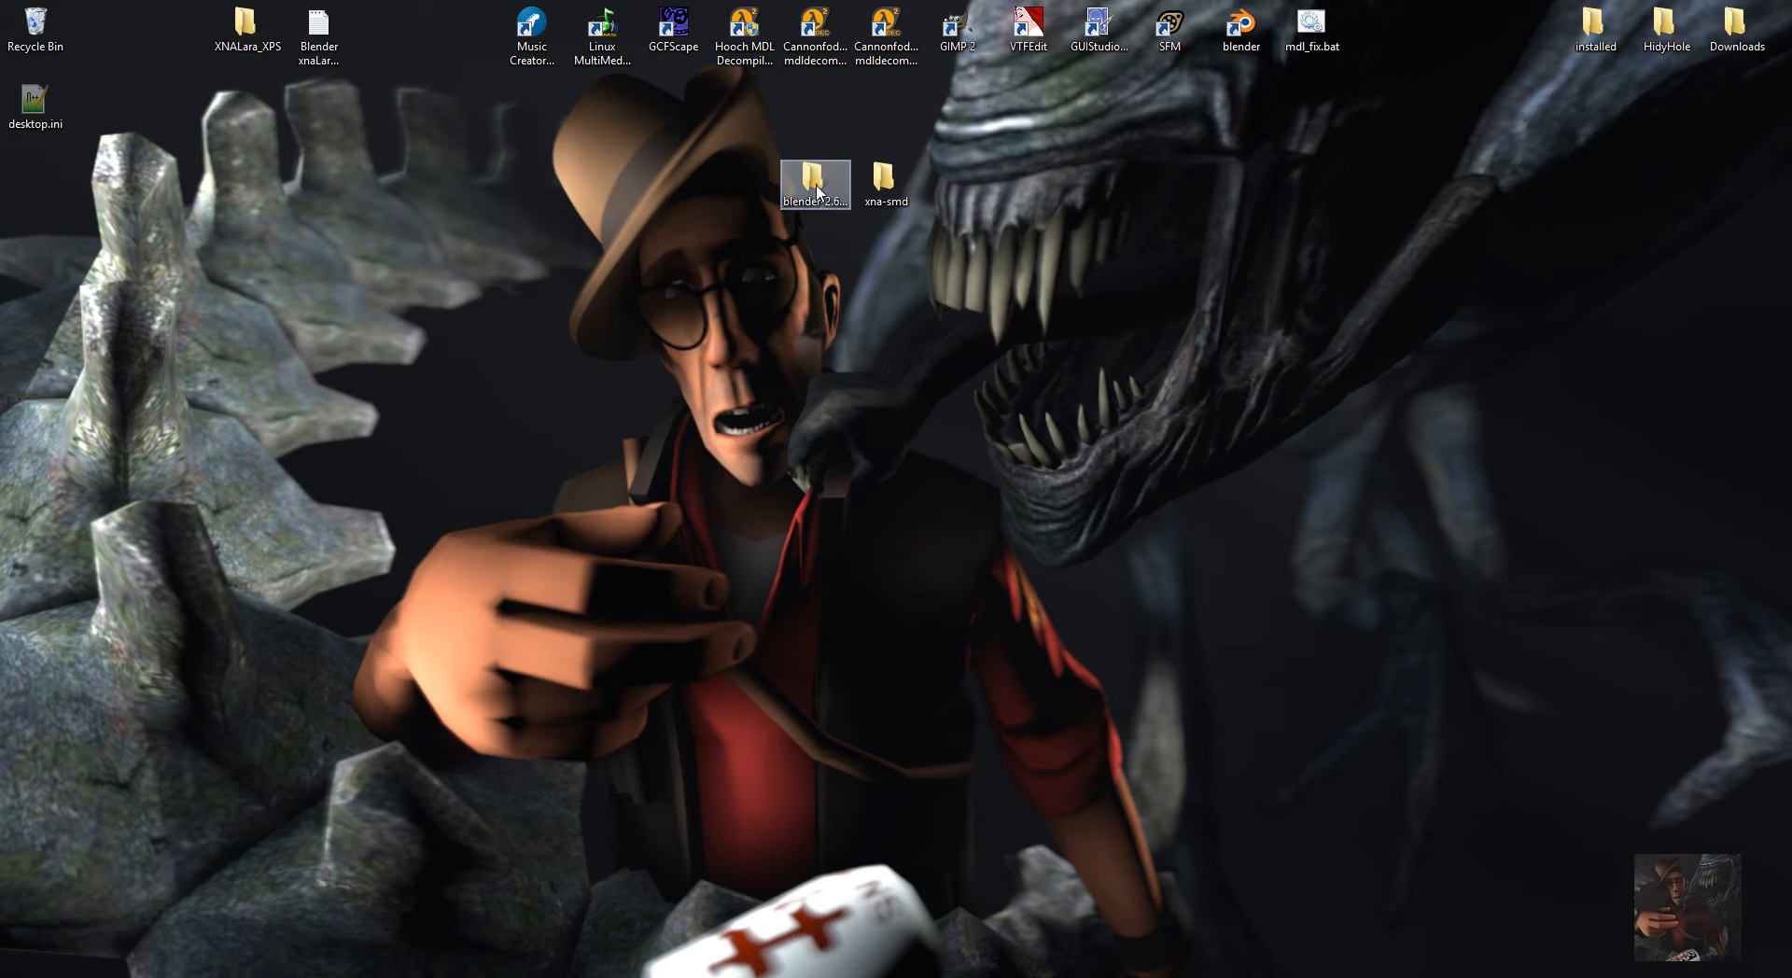
Put the blender folder back in the desktop's upper icon row, set the GIMP 2 shortcut beside the xna-smd folder, and start GIMP.
{"action": "left_click_drag", "start_coordinate": [820, 192], "coordinate": [458, 35]}
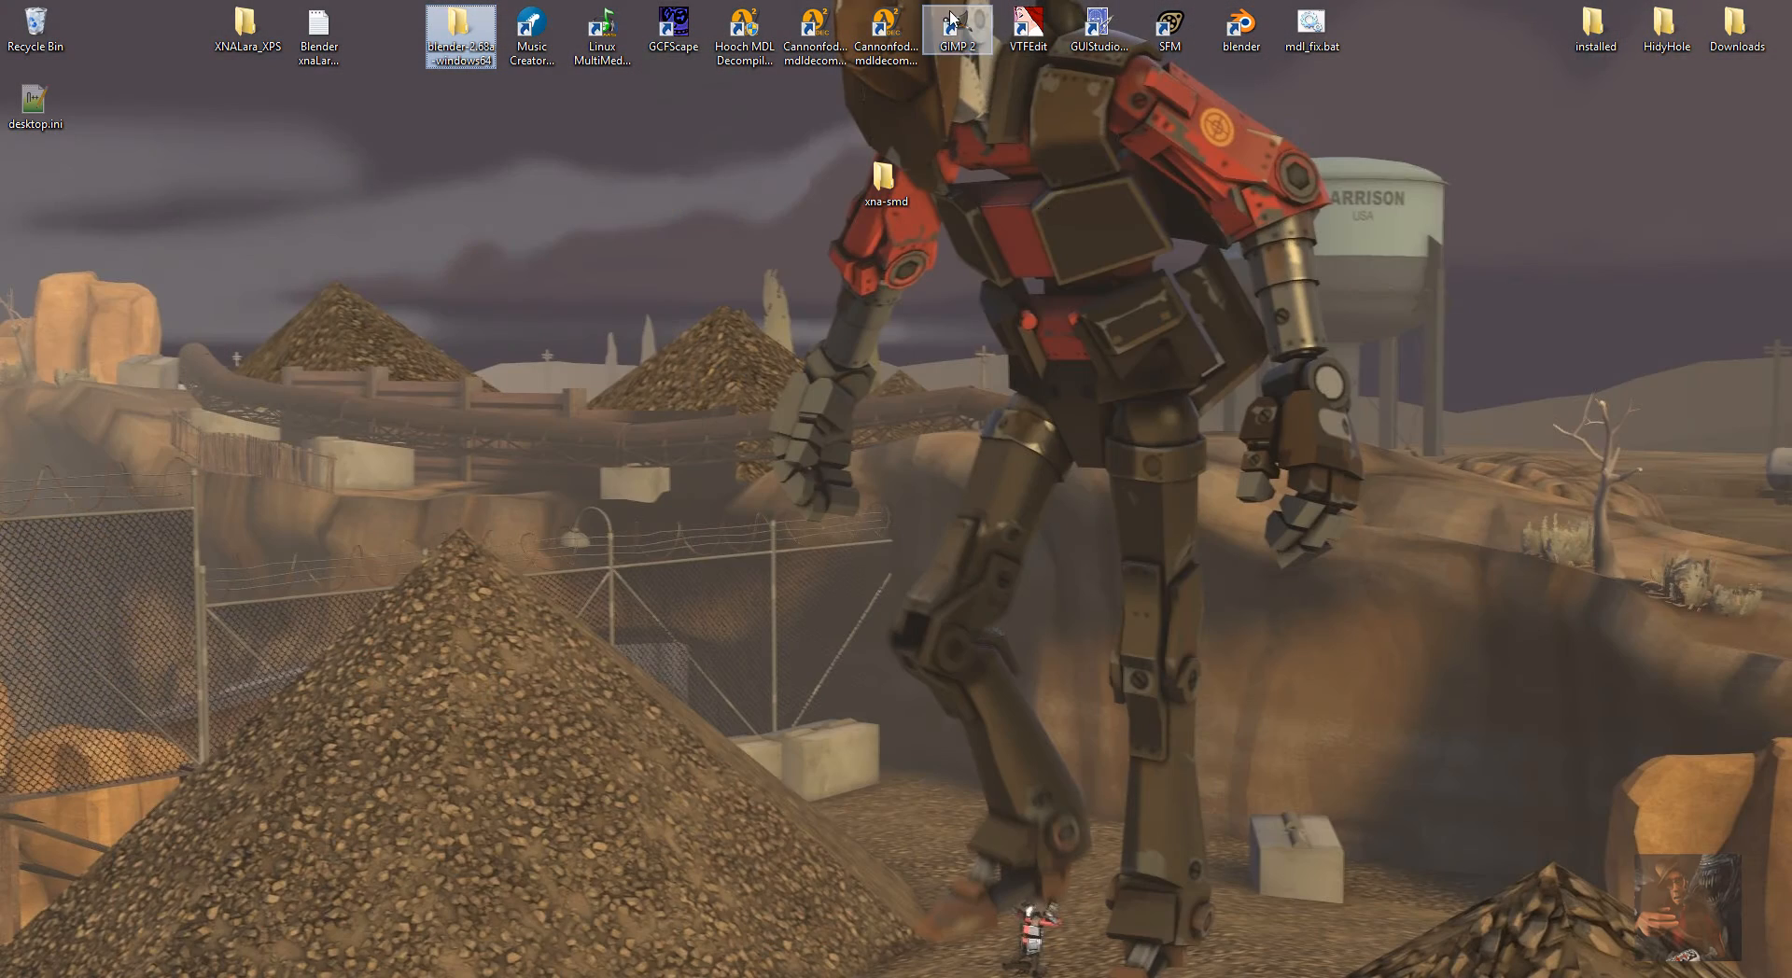
{"action": "left_click_drag", "start_coordinate": [952, 19], "coordinate": [811, 177]}
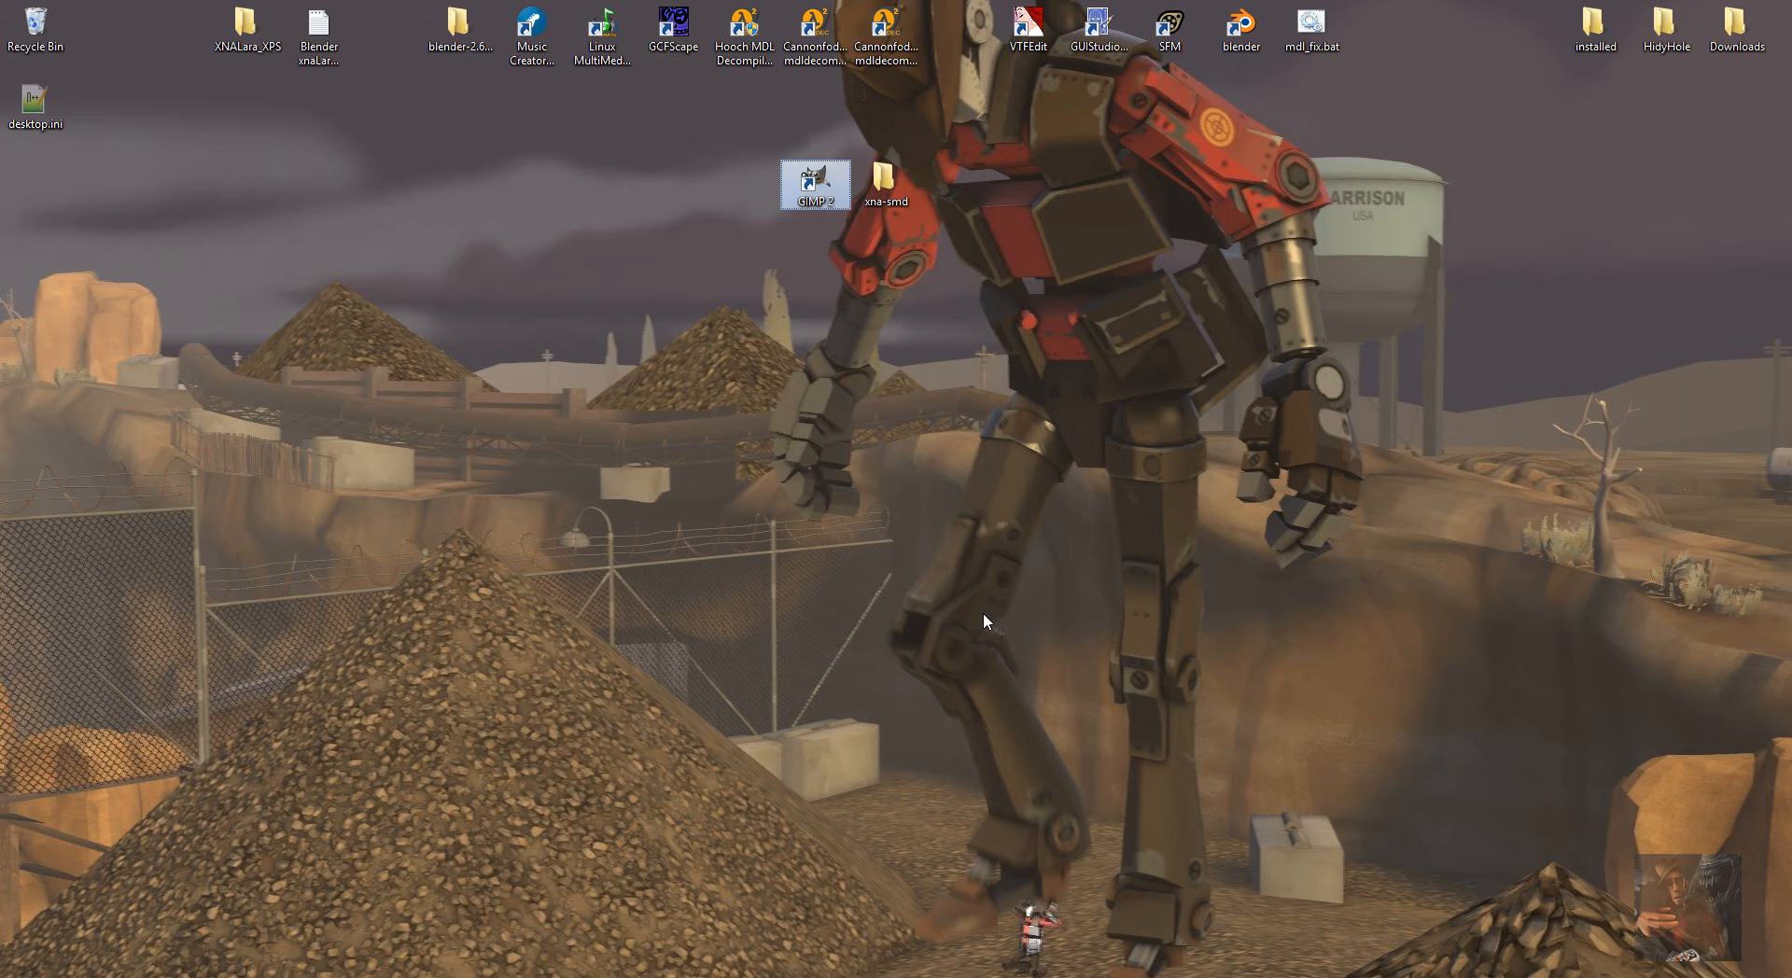
{"action": "double_click", "coordinate": [825, 187]}
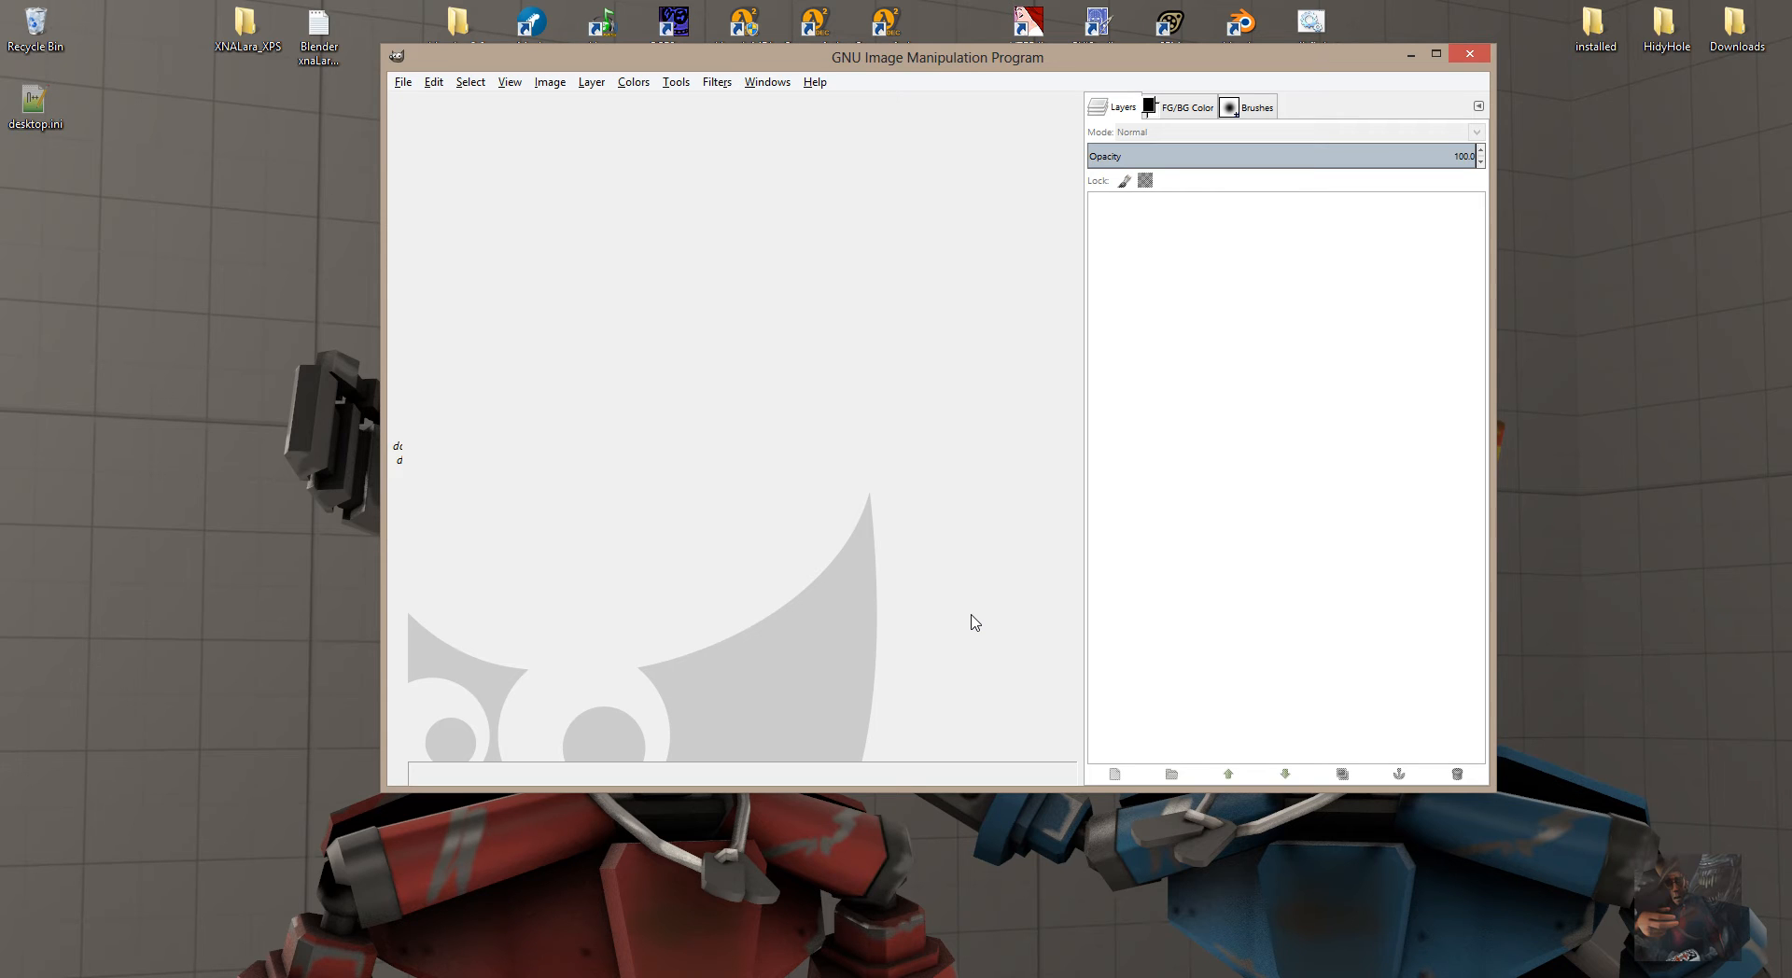
{"action": "left_click_drag", "start_coordinate": [833, 63], "coordinate": [951, 109]}
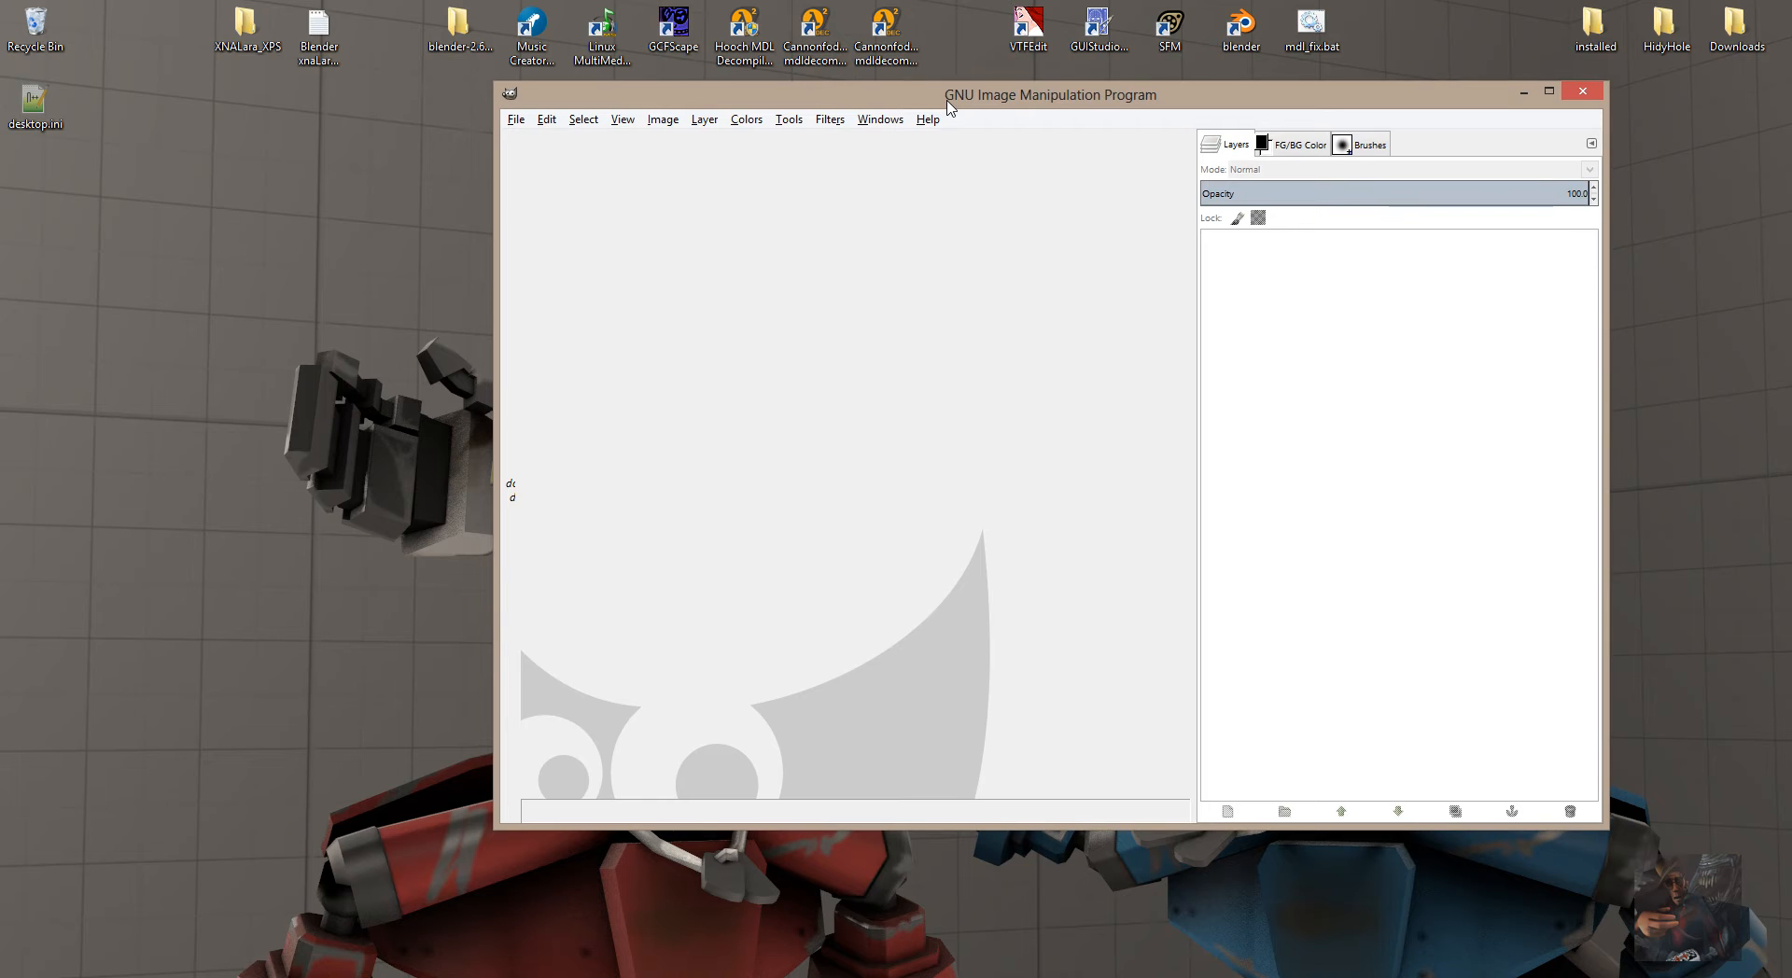
Open the "Ralph - Wreck-It Ralph ( SASRT )" folder inside the data folder of XNALara_XPS on the desktop.
{"action": "left_click", "coordinate": [242, 31]}
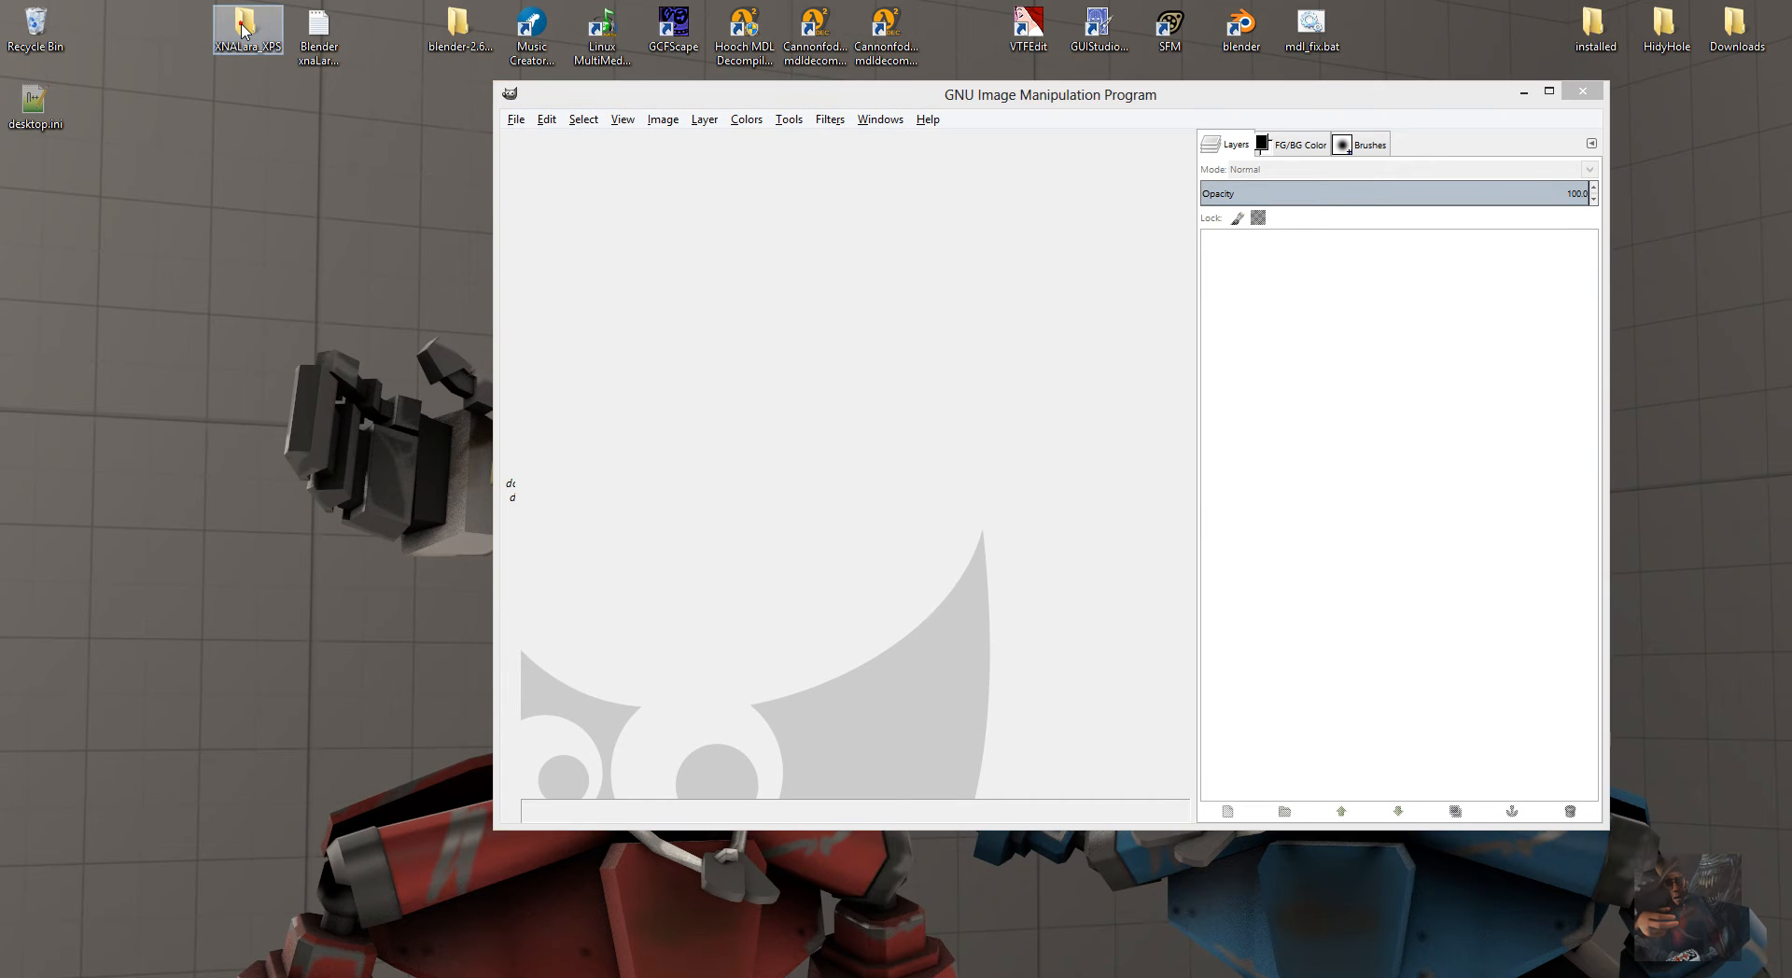
{"action": "double_click", "coordinate": [241, 31]}
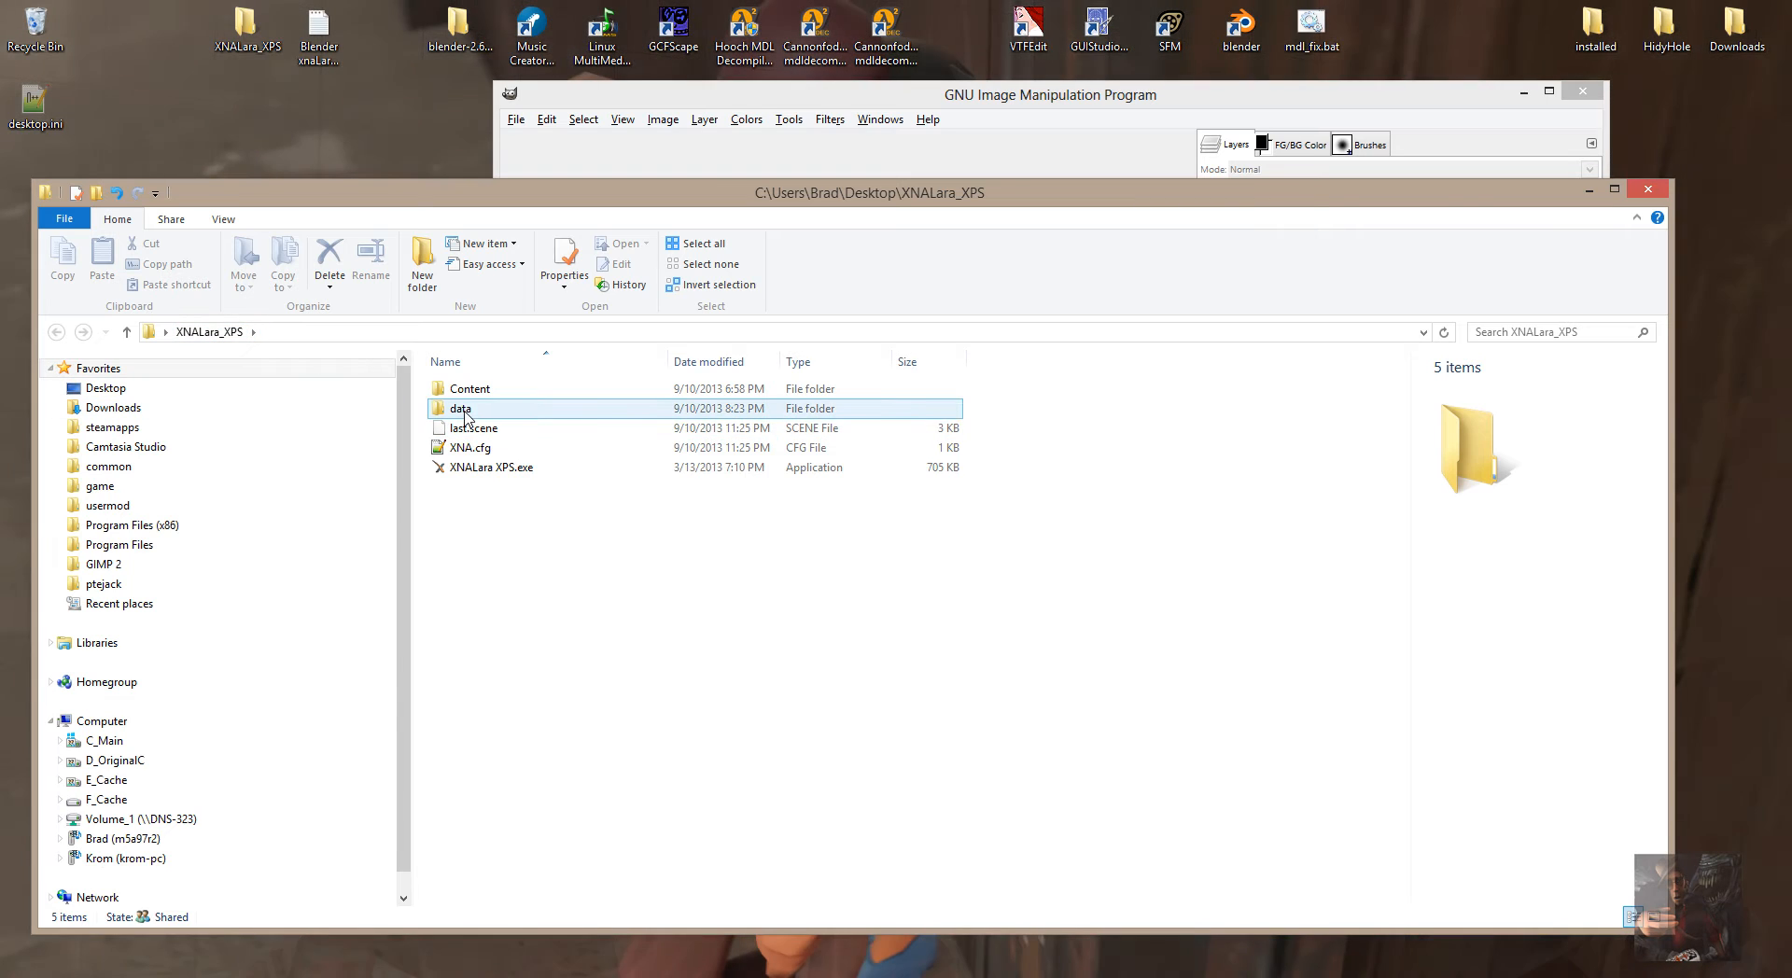
{"action": "double_click", "coordinate": [466, 411]}
{"action": "double_click", "coordinate": [471, 409]}
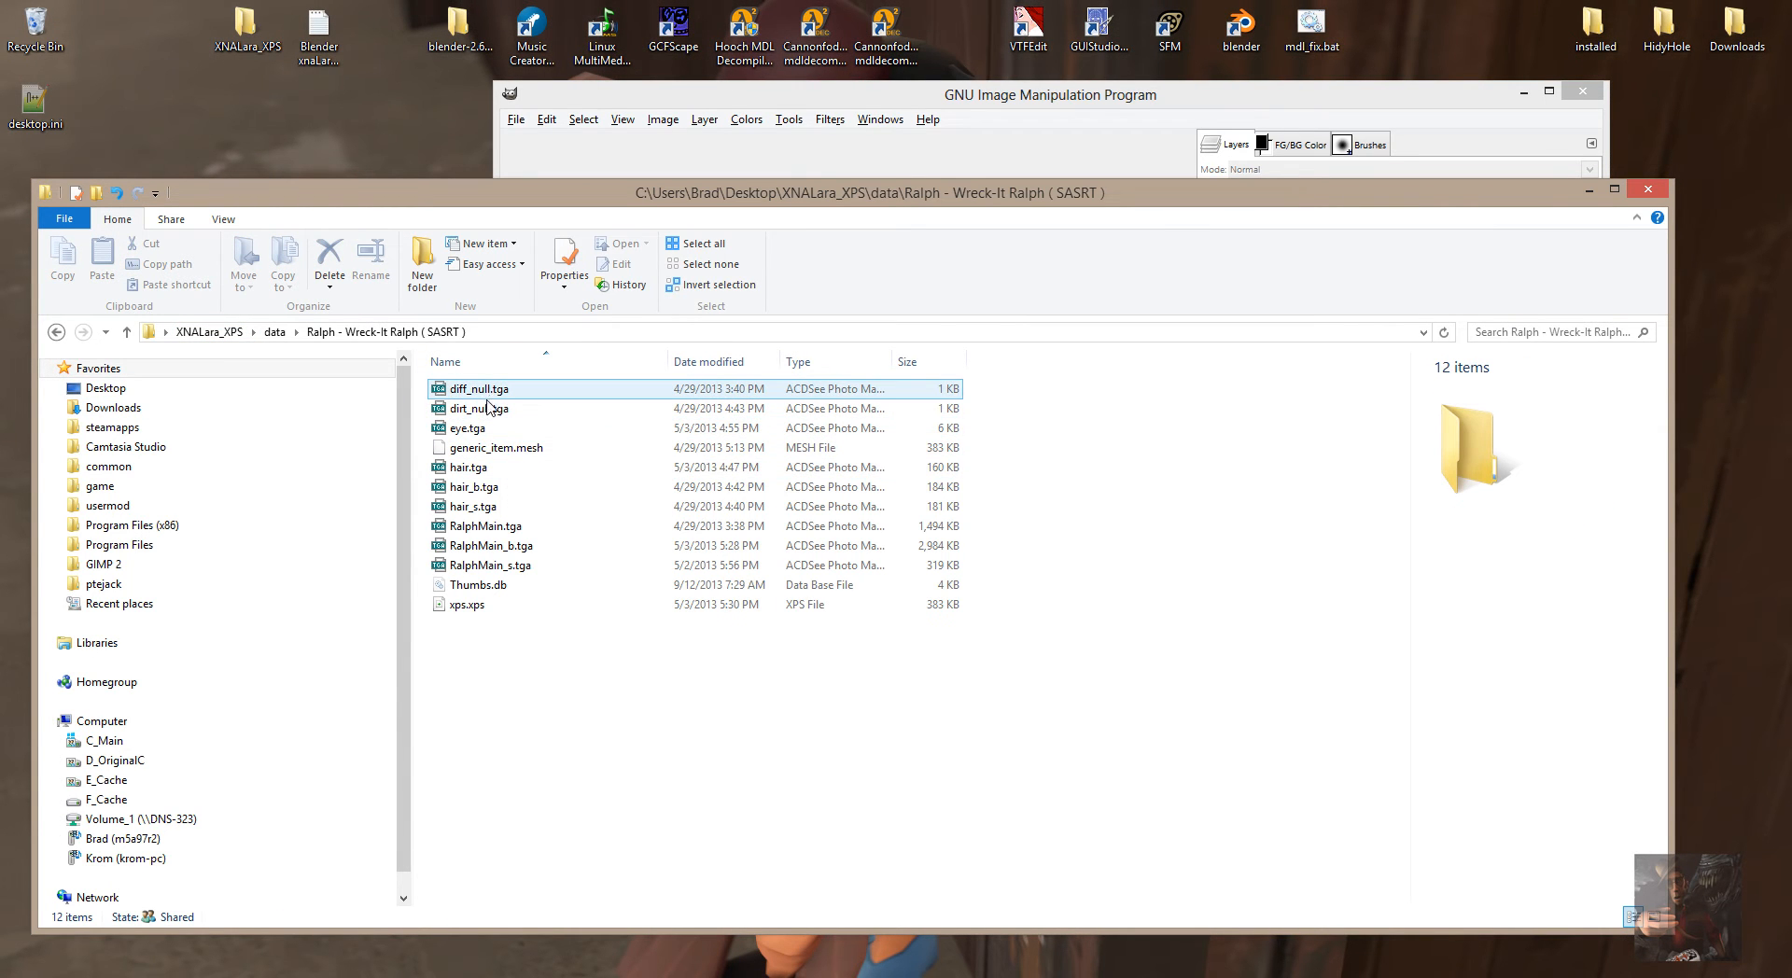
Sort the Ralph folder's files by type and move its window so the GIMP canvas area stays uncovered.
{"action": "left_click", "coordinate": [492, 448]}
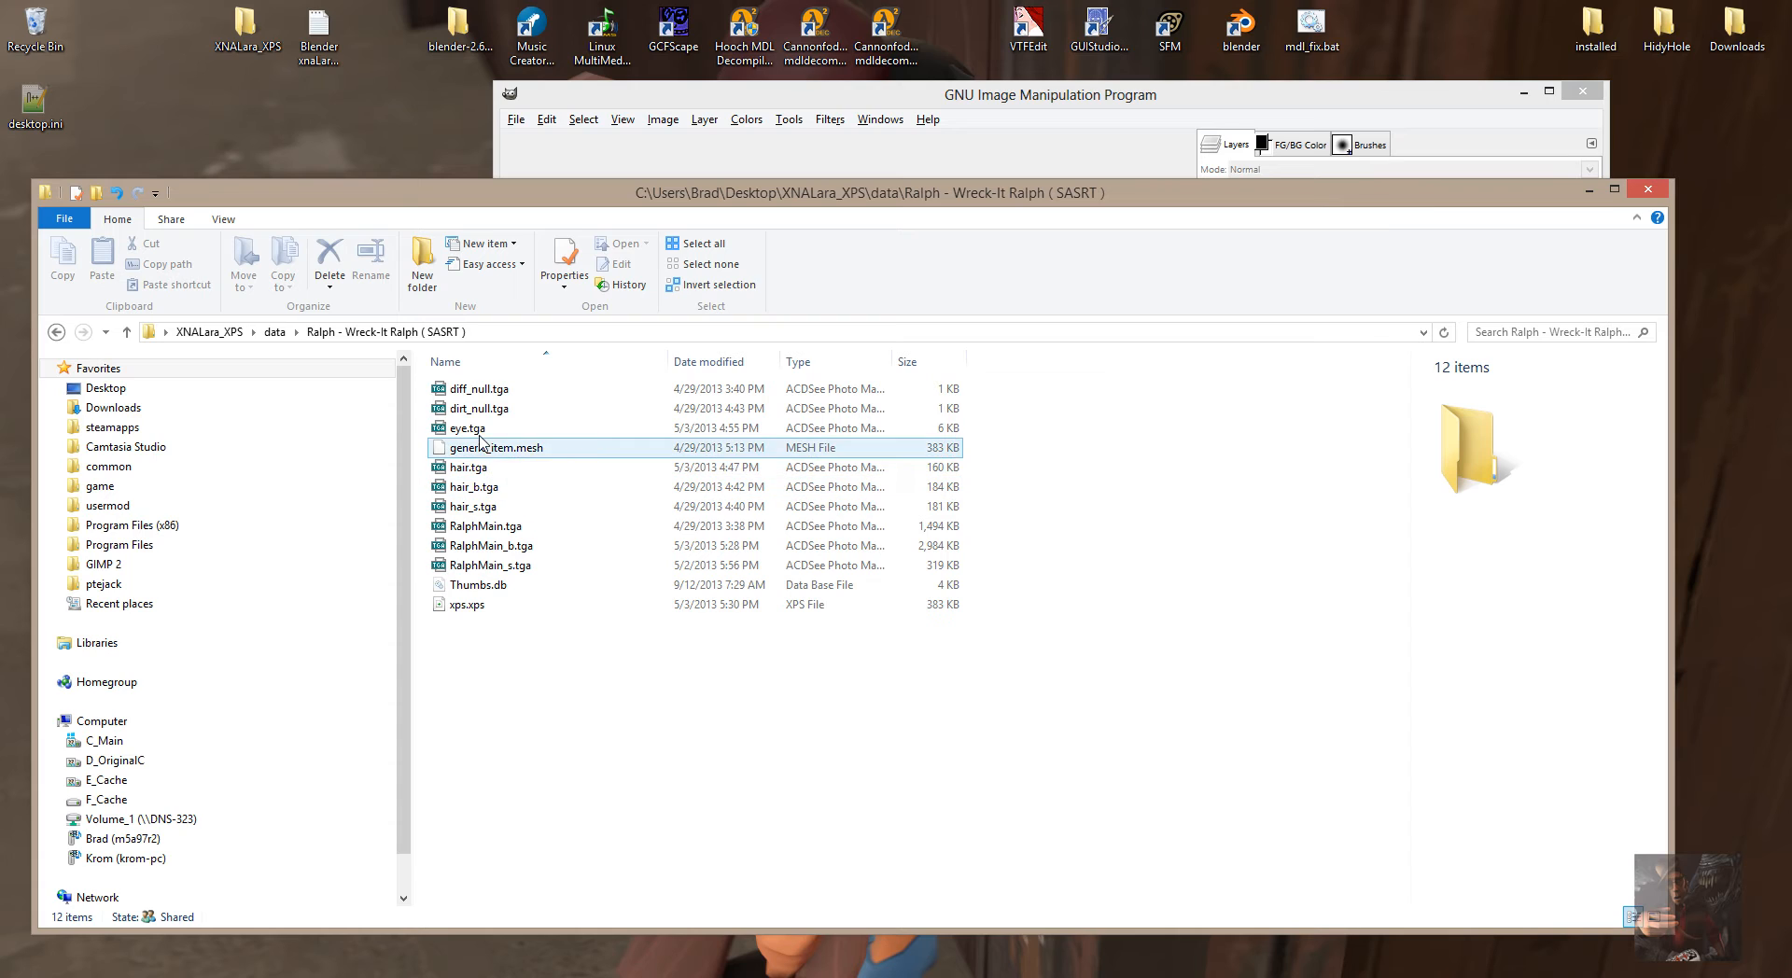
{"action": "left_click", "coordinate": [822, 364]}
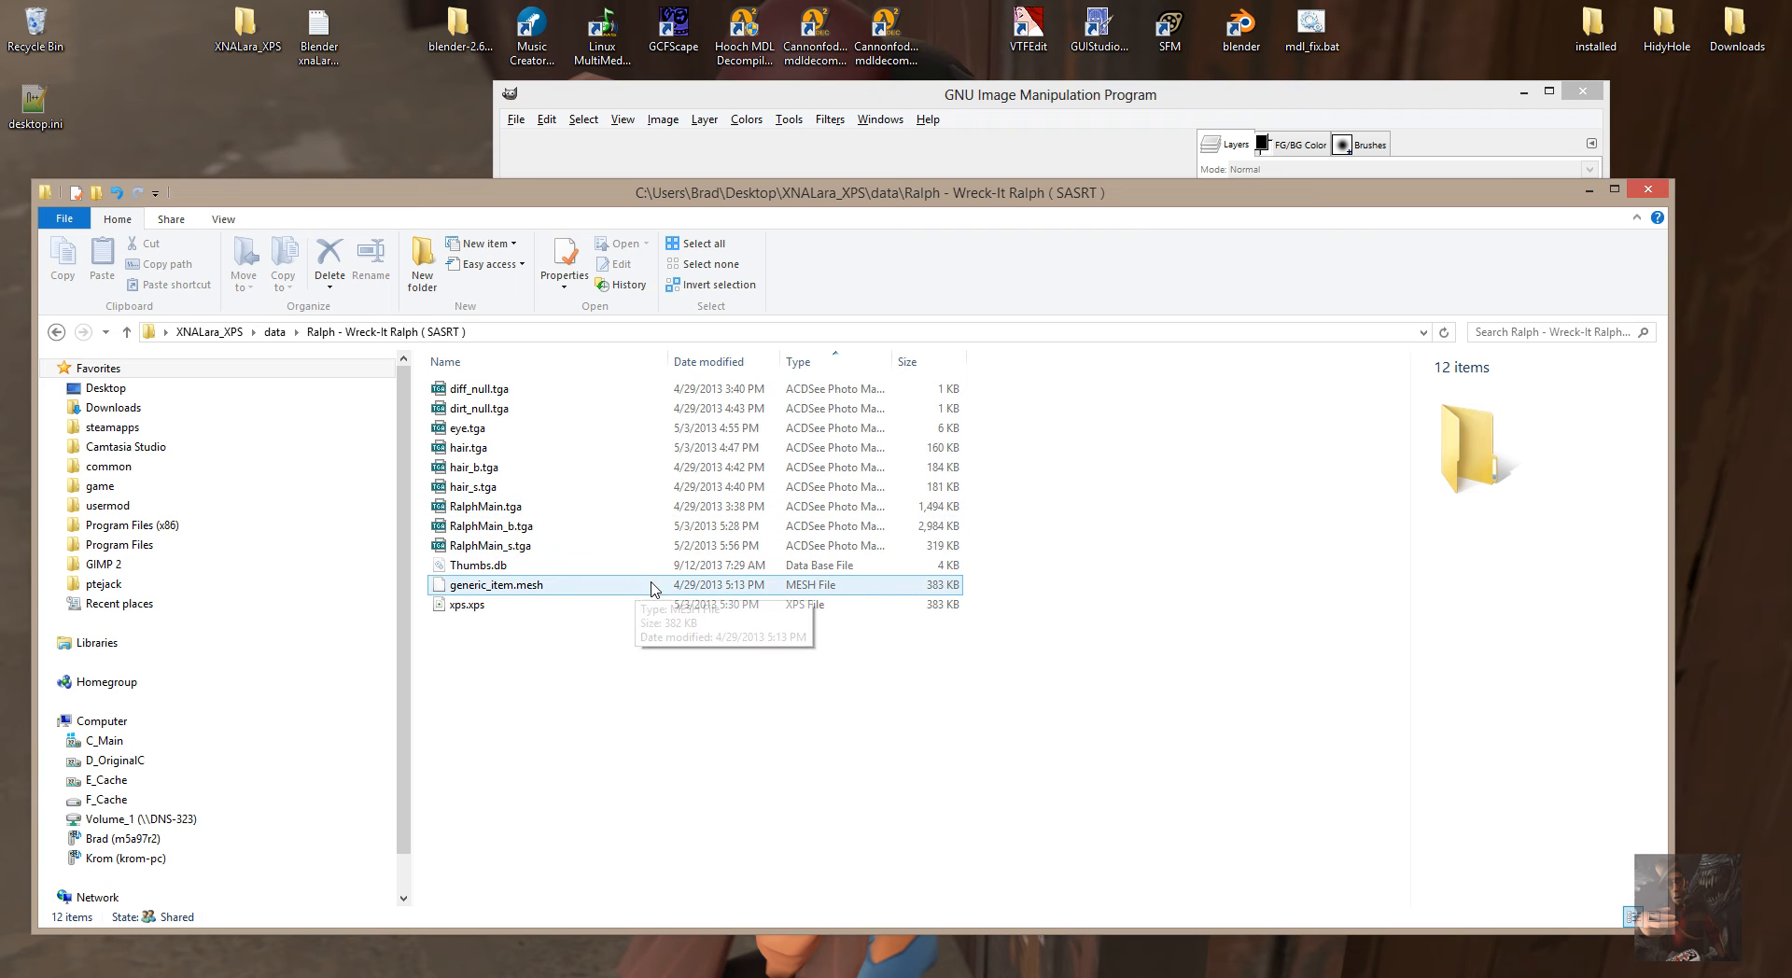
{"action": "left_click_drag", "start_coordinate": [768, 192], "coordinate": [993, 340]}
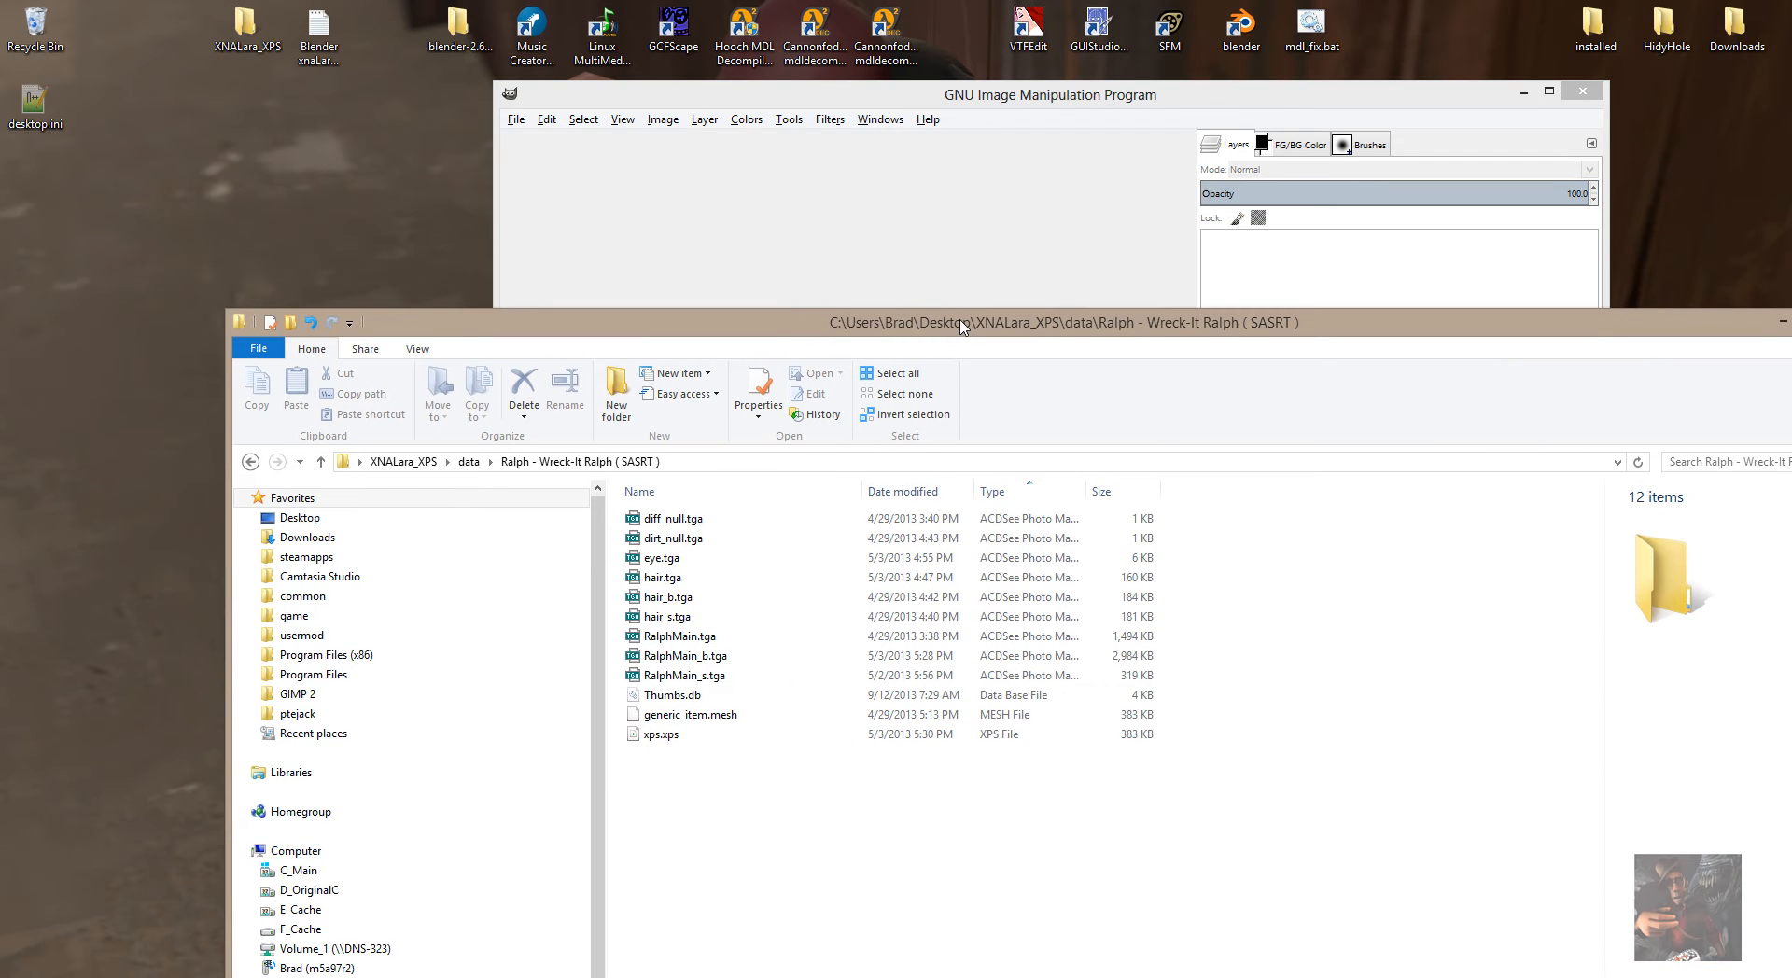
{"action": "left_click", "coordinate": [671, 560]}
{"action": "left_click", "coordinate": [674, 579], "text": "ctrl"}
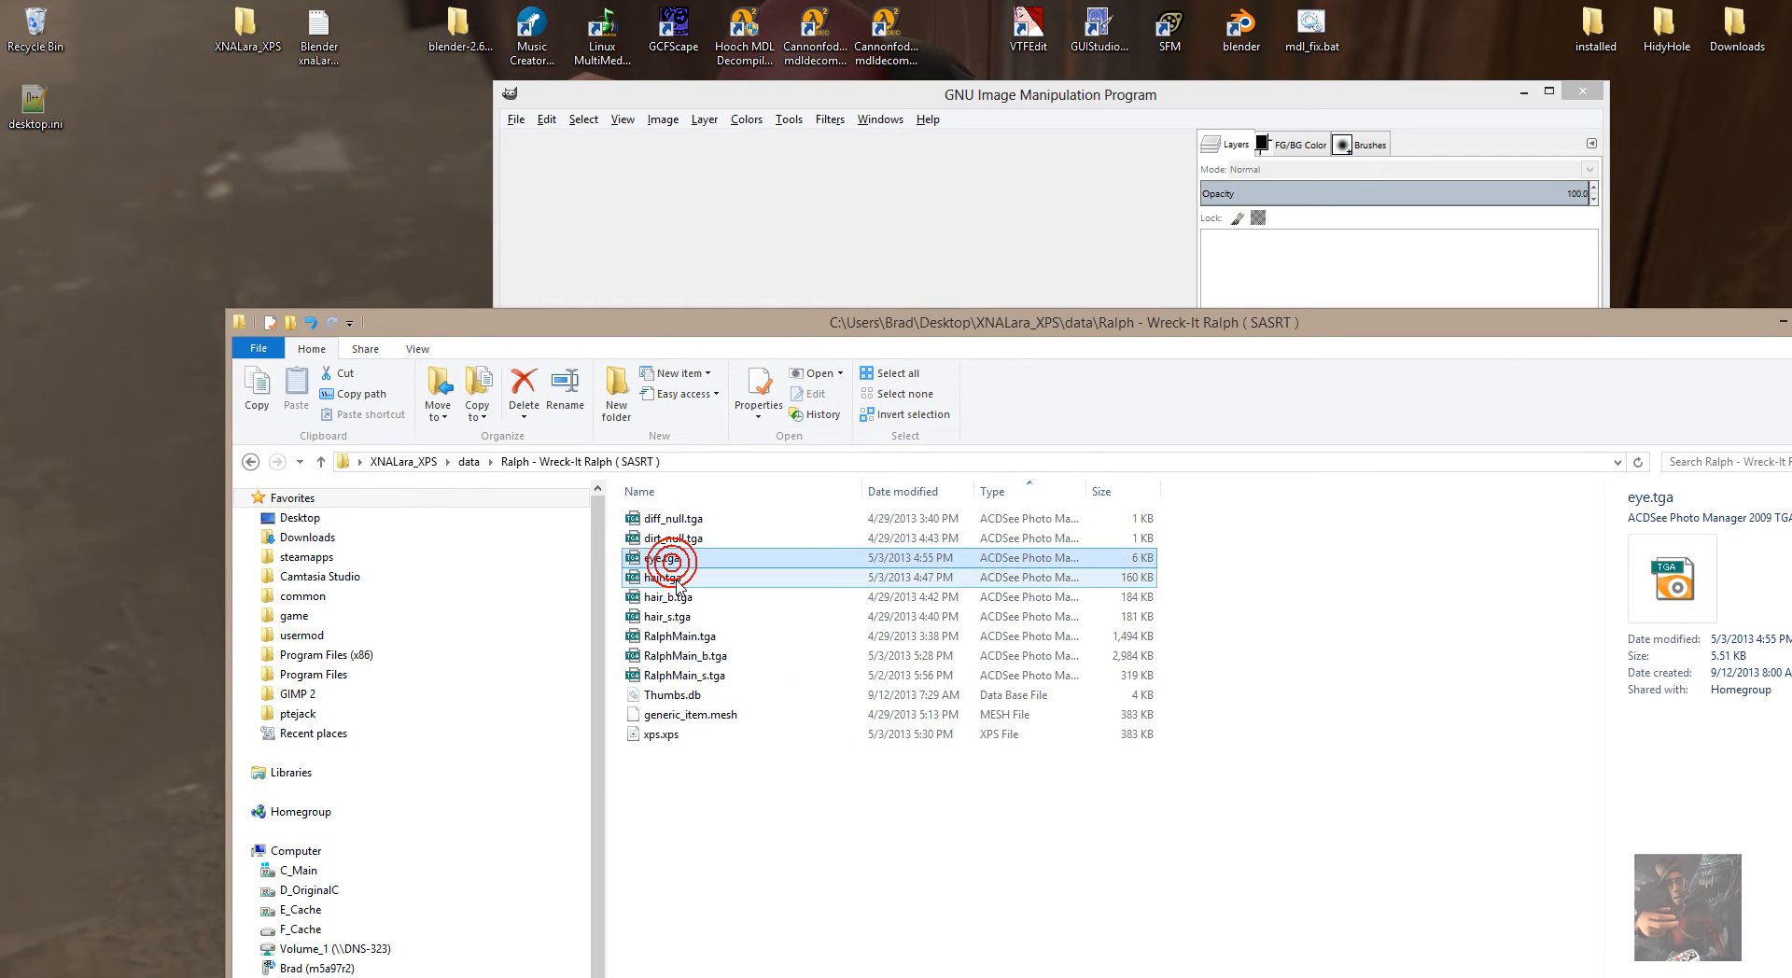
{"action": "left_click", "coordinate": [677, 598], "text": "ctrl"}
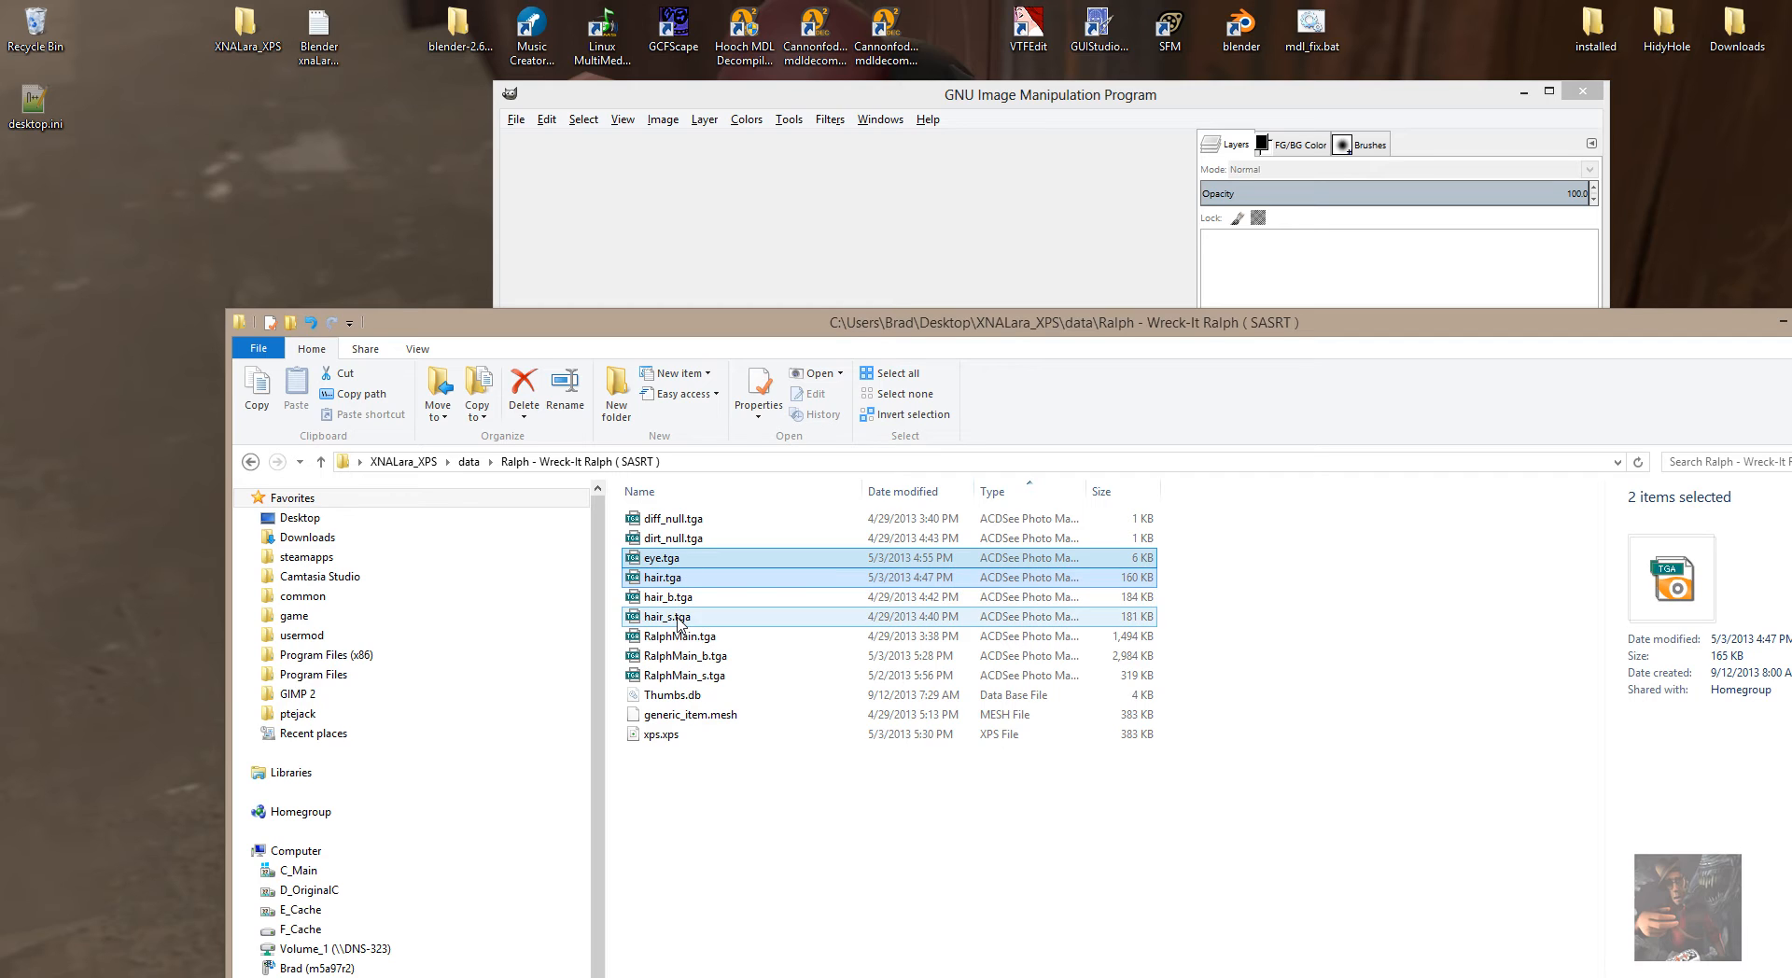
{"action": "left_click", "coordinate": [679, 616], "text": "ctrl"}
{"action": "left_click", "coordinate": [653, 538], "text": "ctrl"}
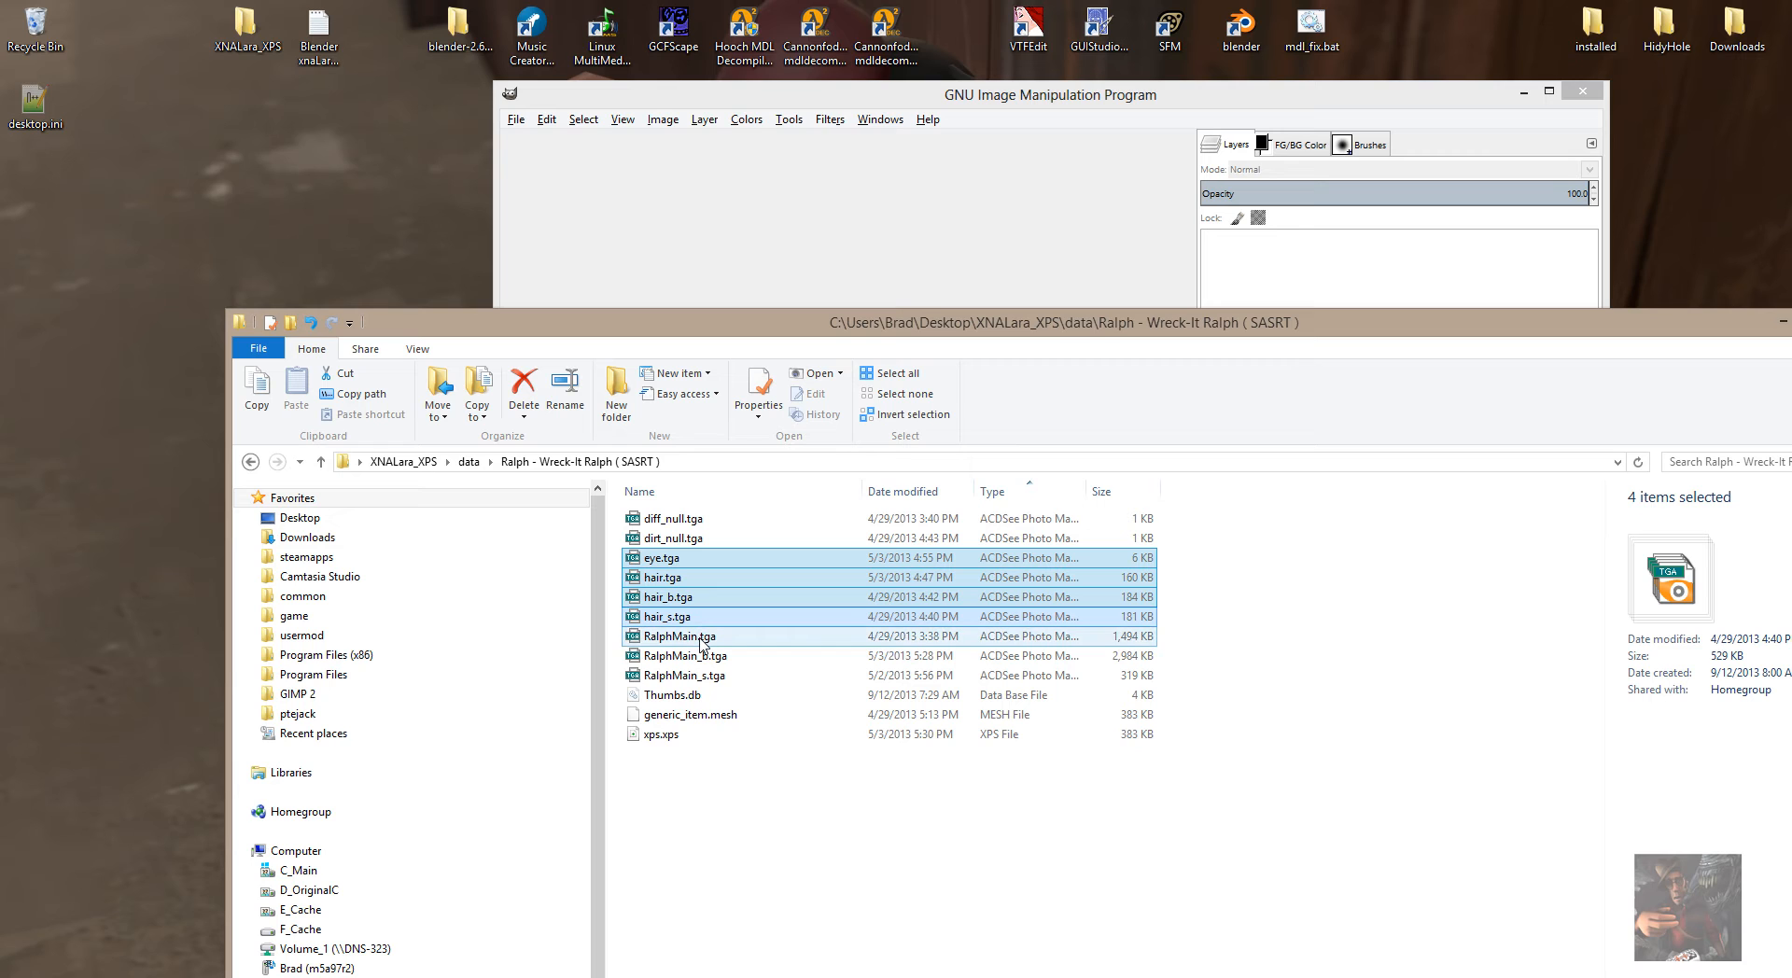
{"action": "left_click", "coordinate": [699, 636], "text": "ctrl"}
{"action": "left_click", "coordinate": [698, 676], "text": "ctrl+shift"}
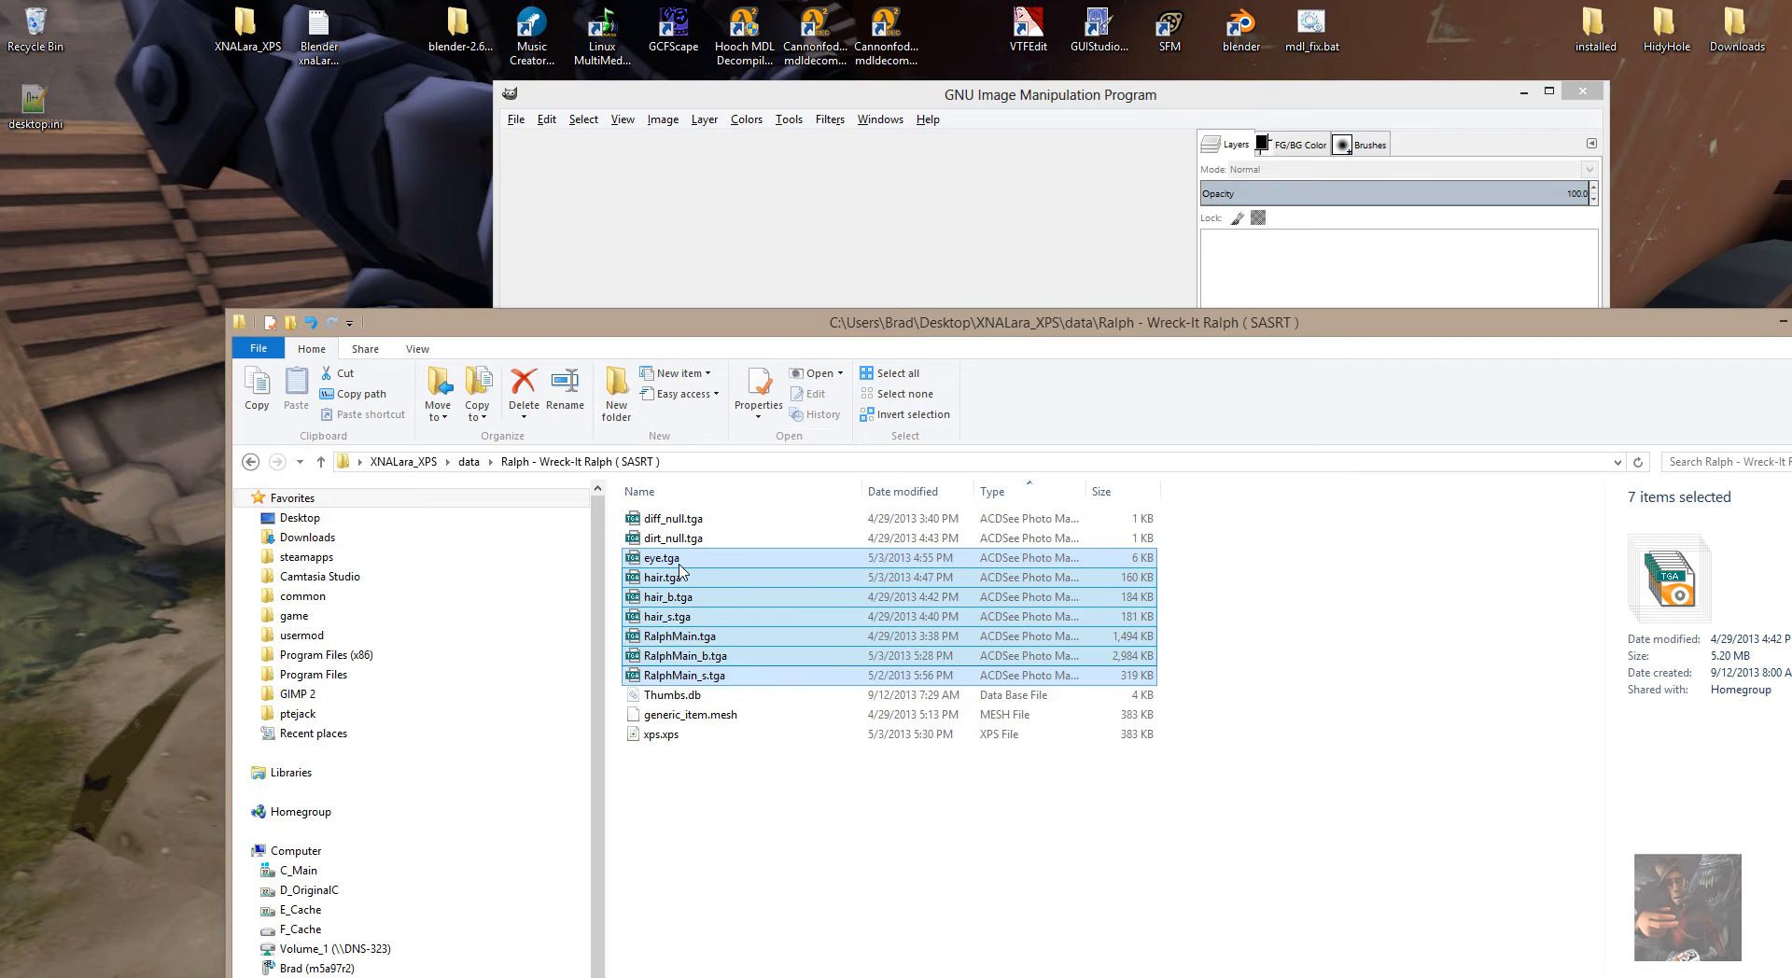
{"action": "left_click_drag", "start_coordinate": [684, 563], "coordinate": [1503, 756]}
{"action": "left_click", "coordinate": [1269, 898]}
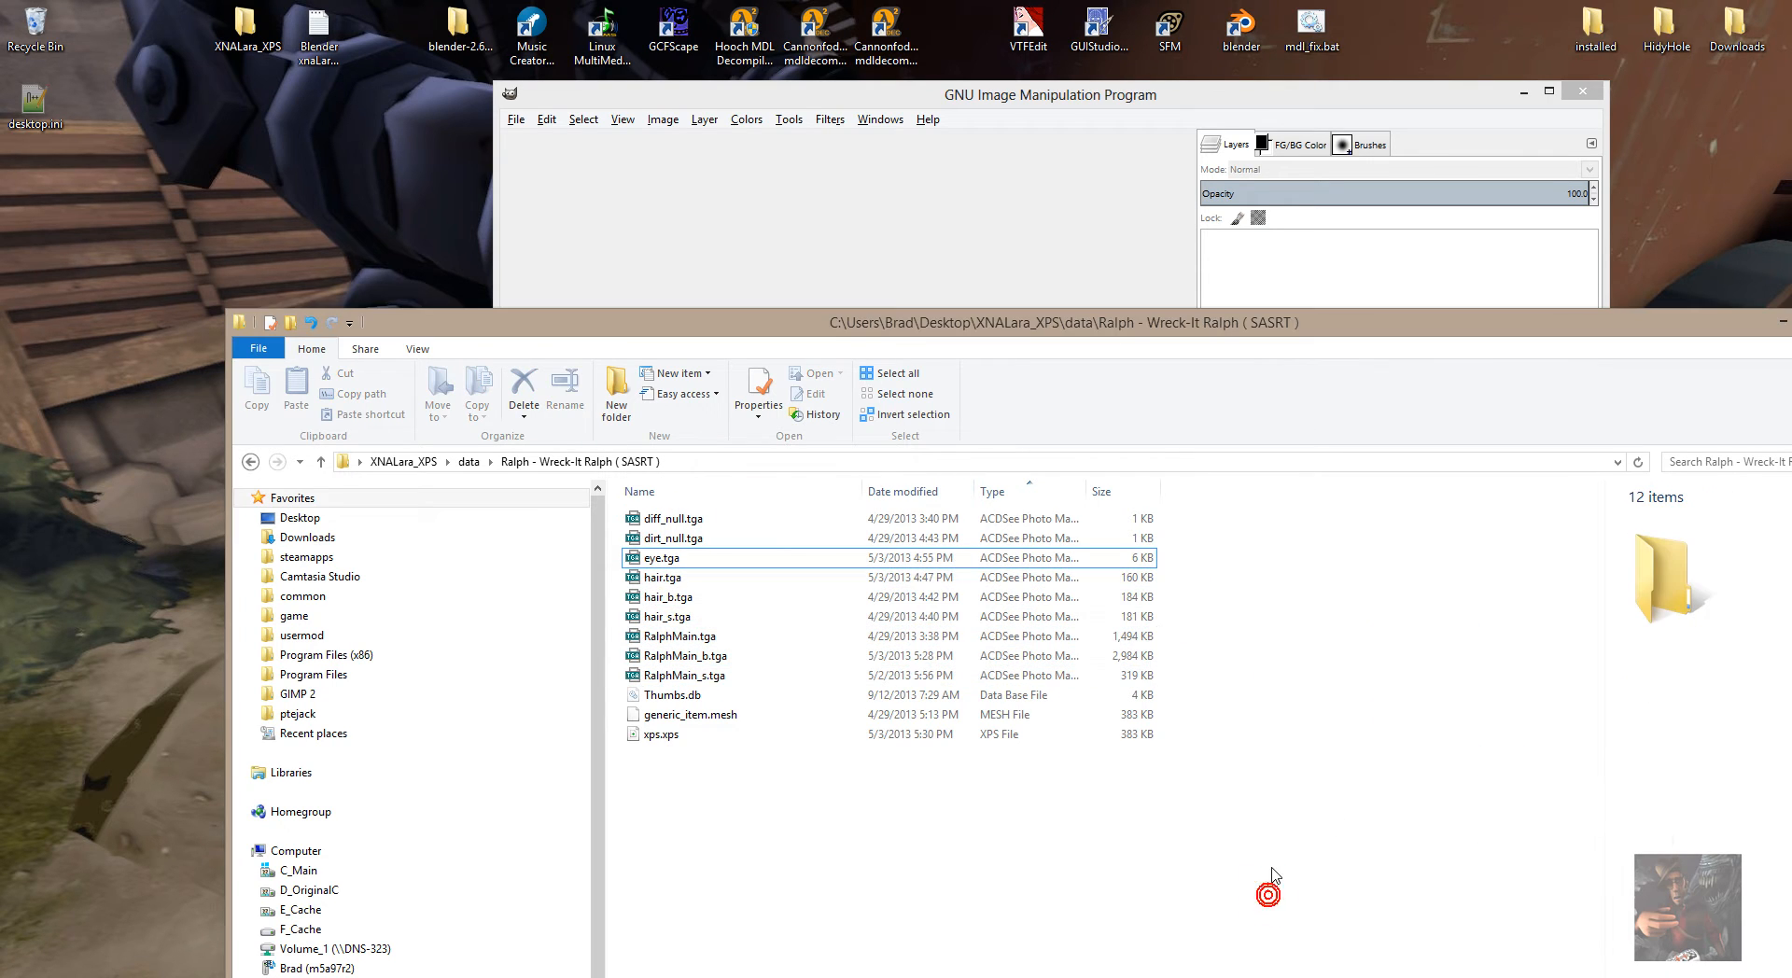
Open the seven textures from eye.tga through RalphMain_s.tga together in GIMP as separate images.
{"action": "left_click", "coordinate": [674, 560]}
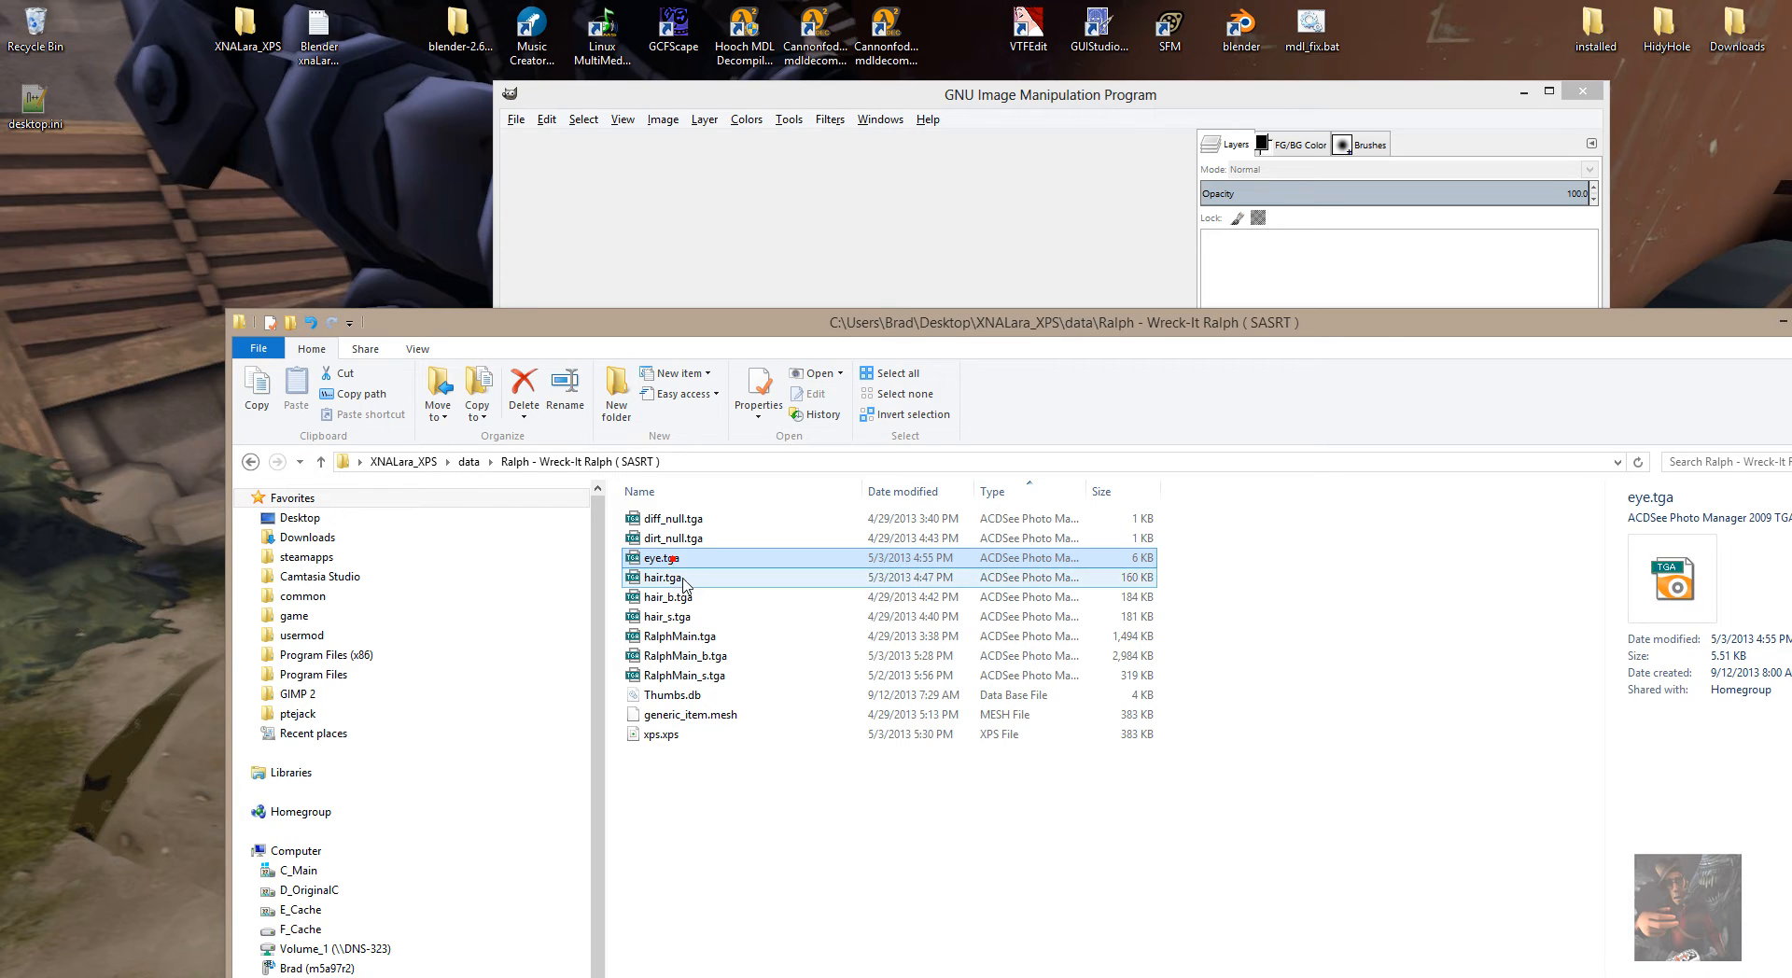
{"action": "left_click", "coordinate": [680, 598], "text": "shift"}
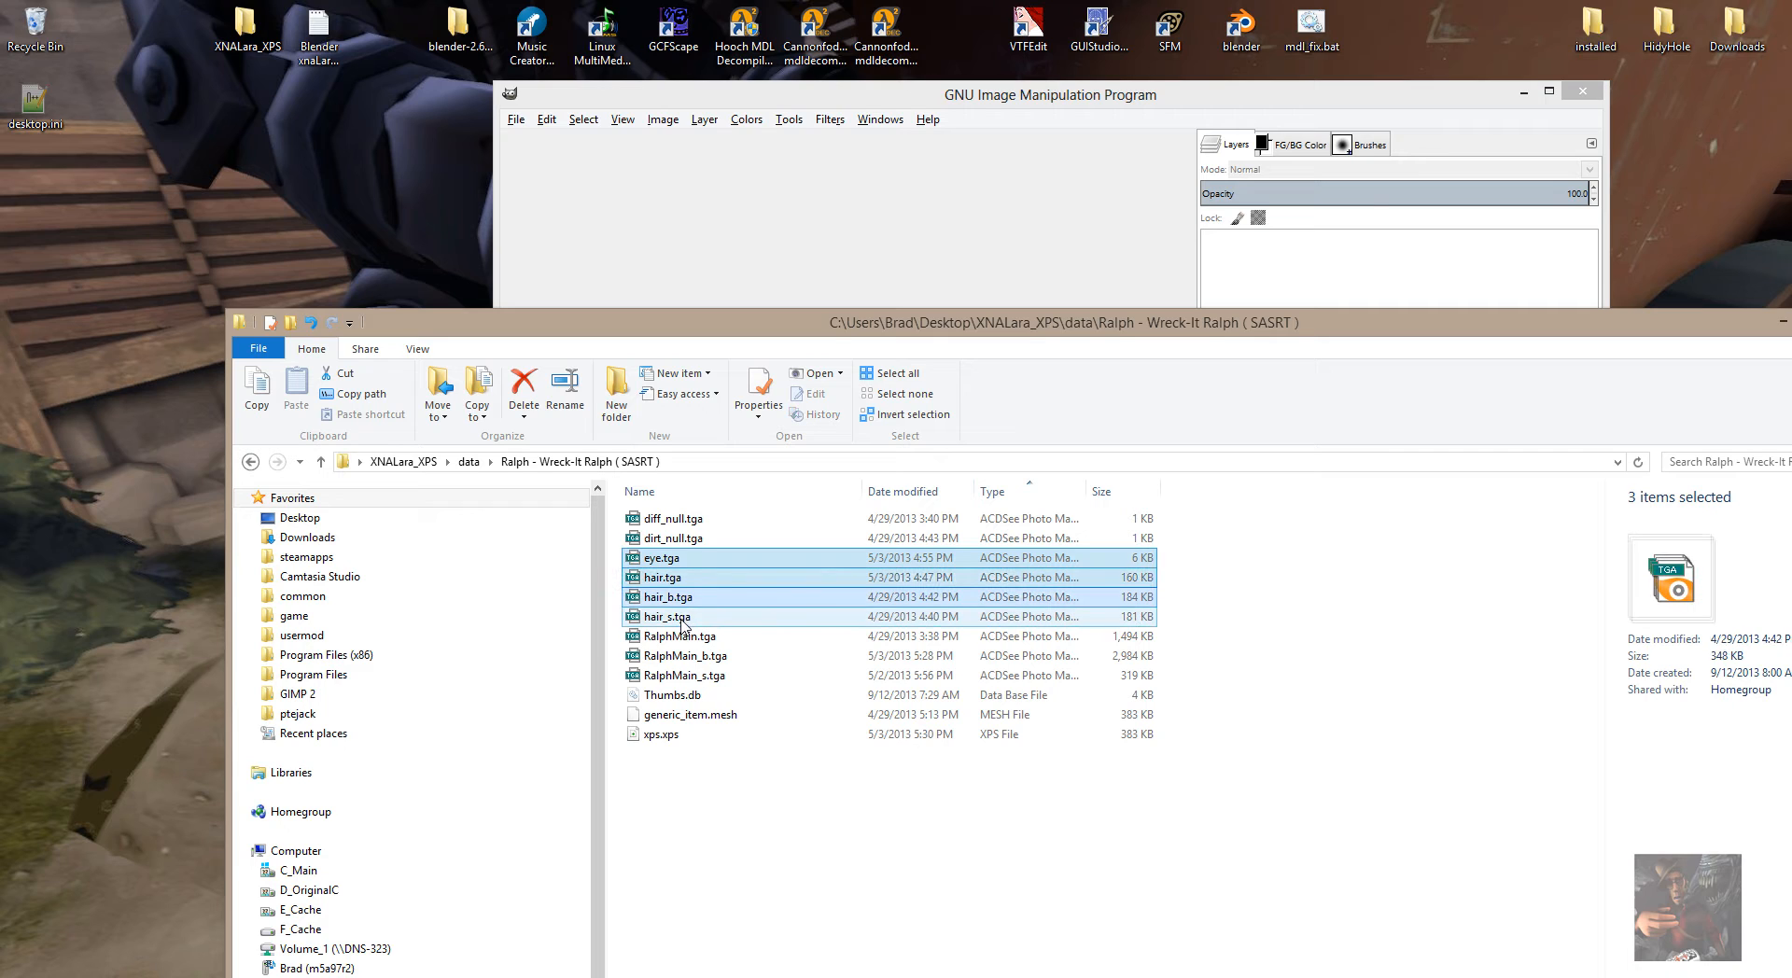
{"action": "left_click", "coordinate": [684, 618], "text": "shift"}
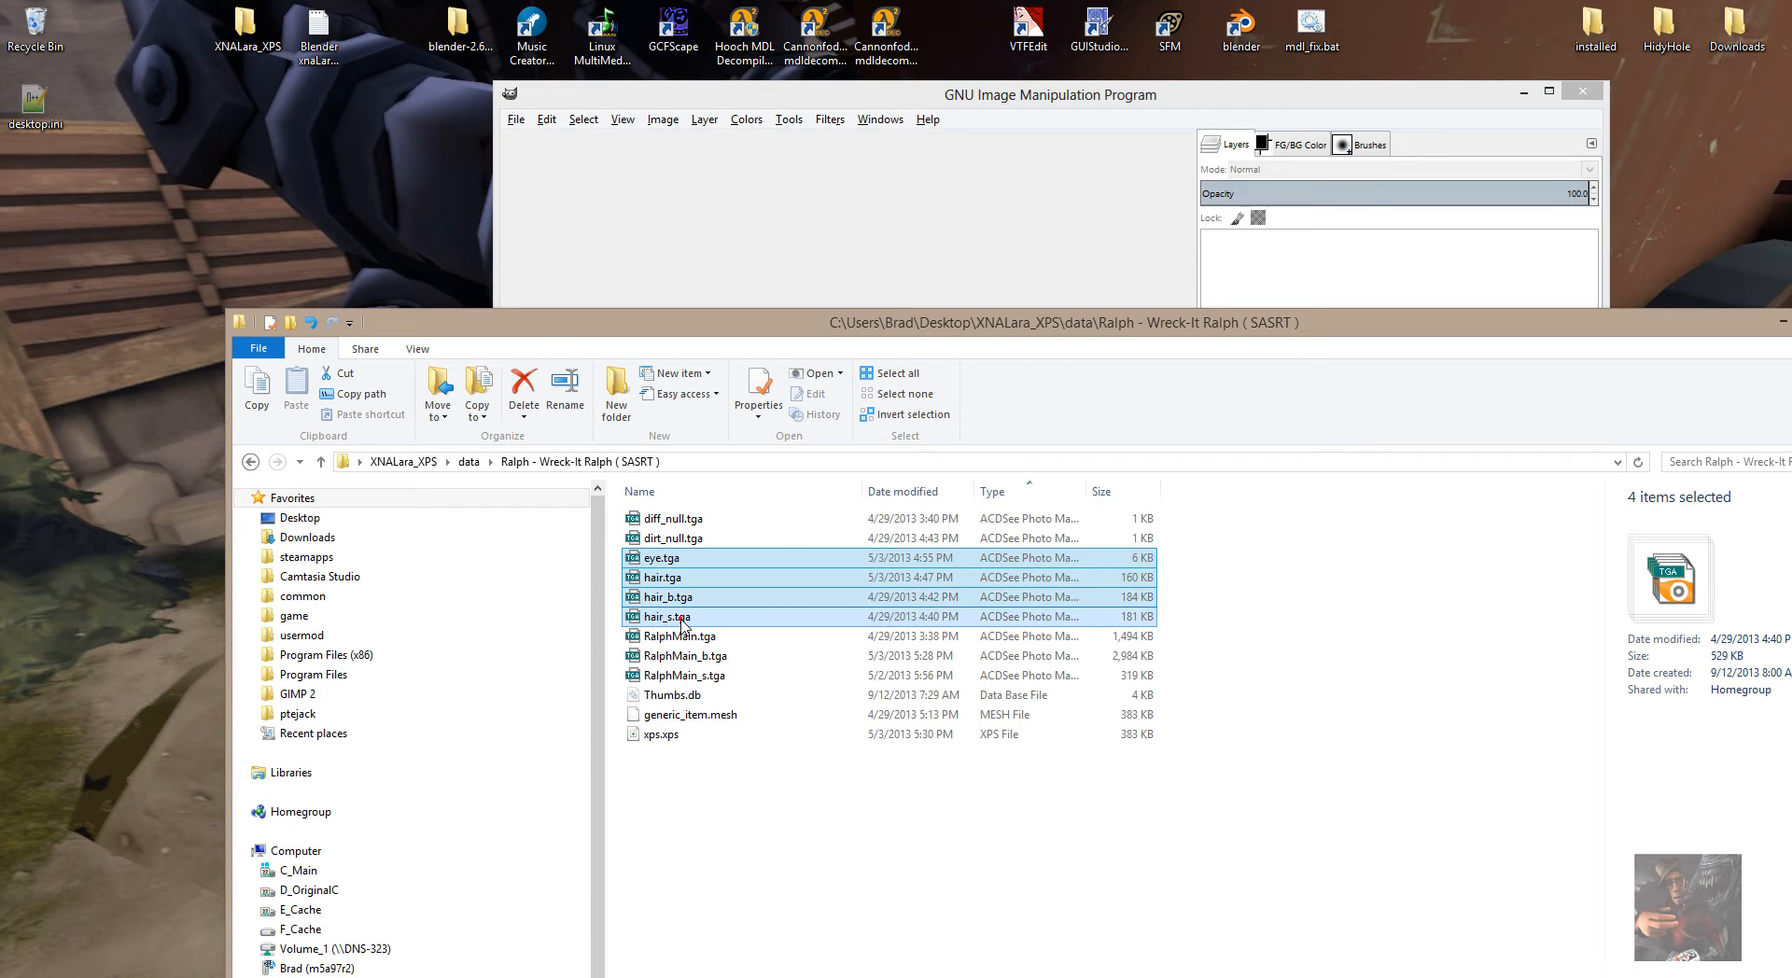
{"action": "left_click", "coordinate": [685, 674], "text": "shift"}
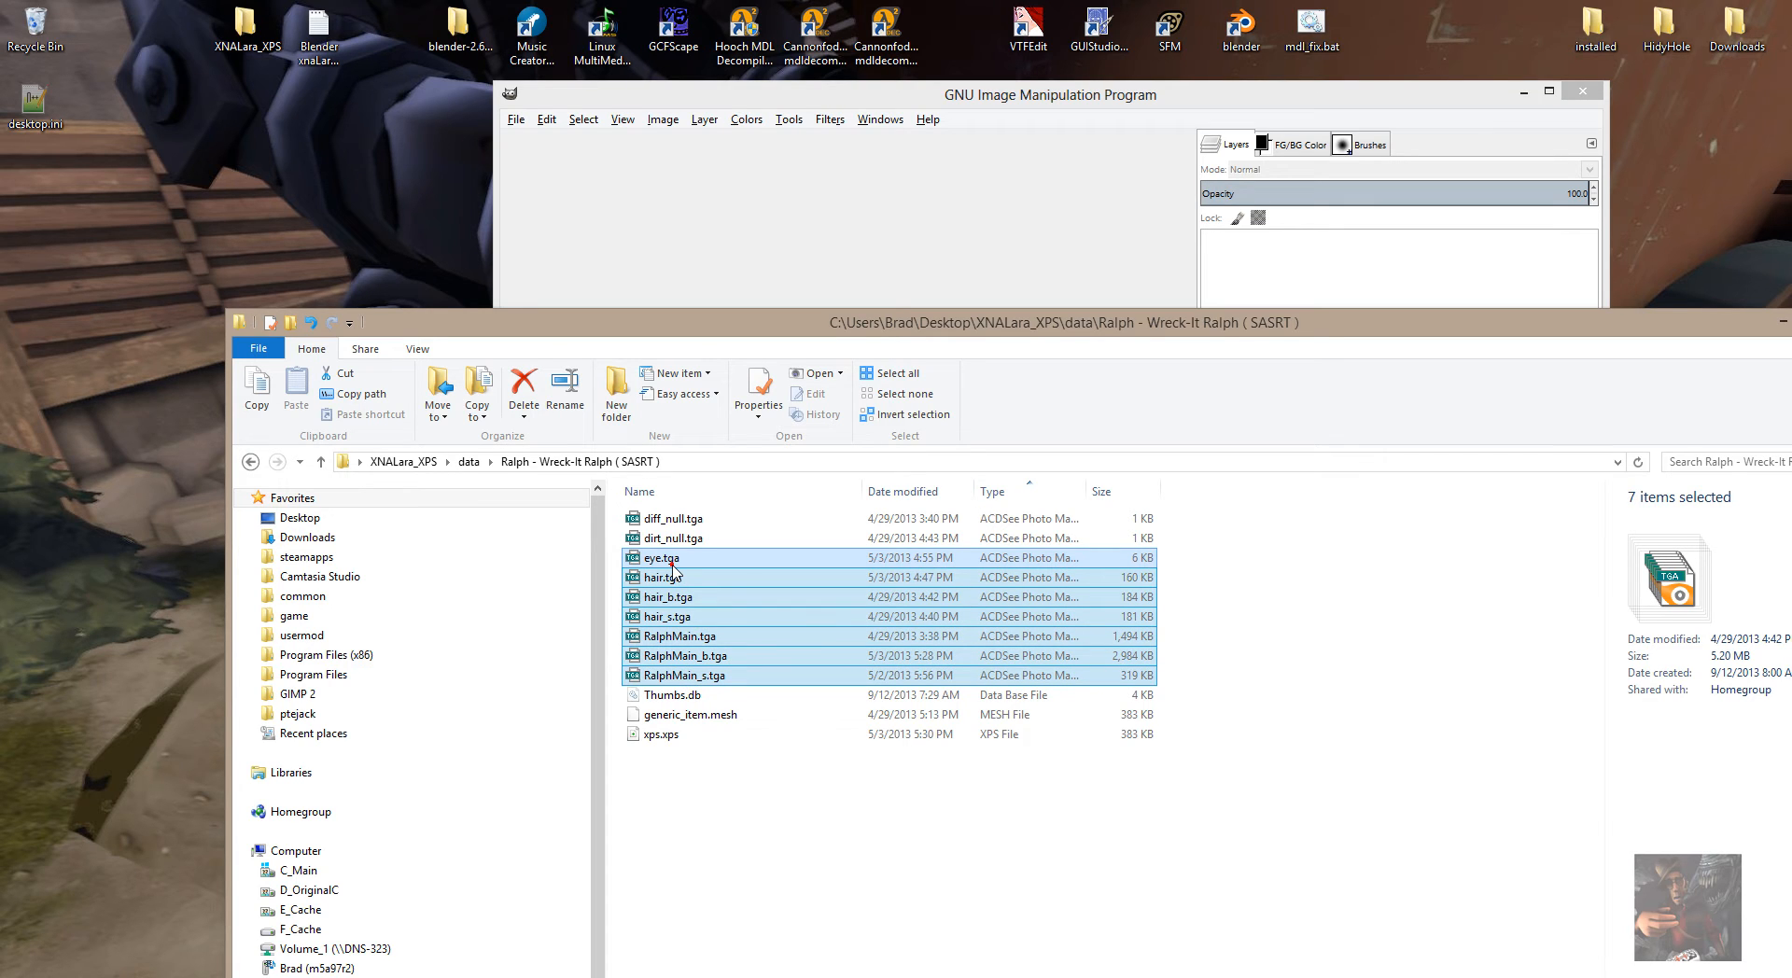
{"action": "left_click_drag", "start_coordinate": [674, 567], "coordinate": [821, 219]}
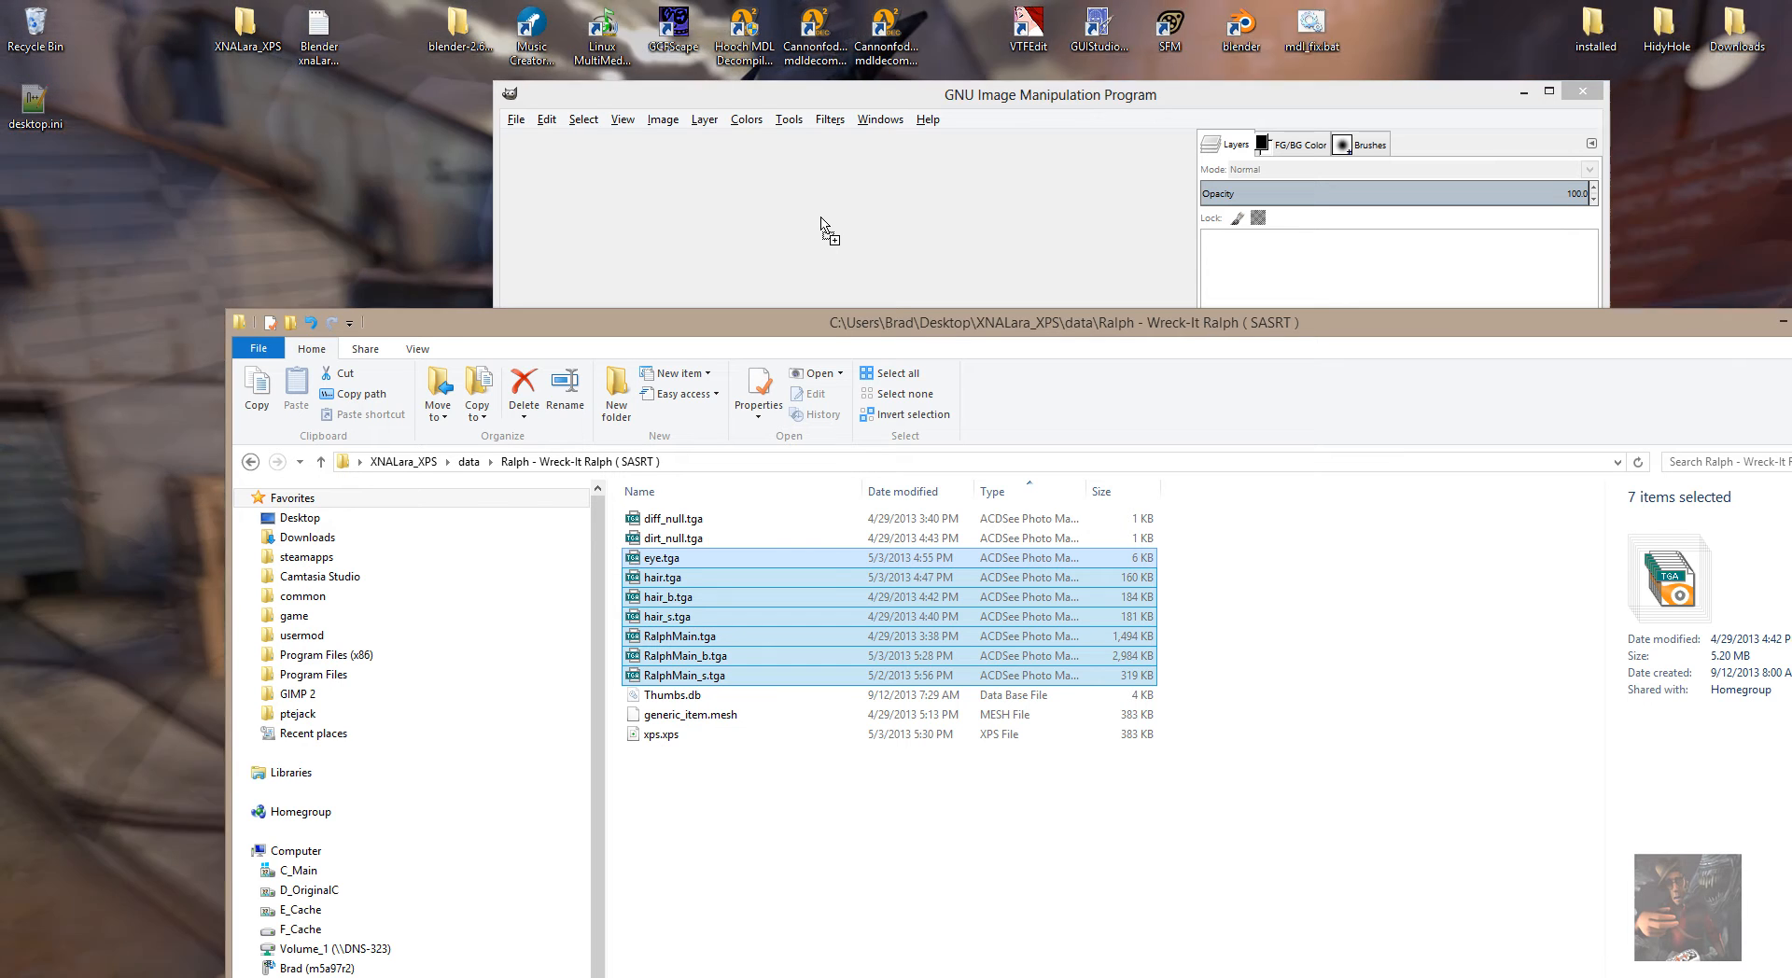
{"action": "left_click_drag", "start_coordinate": [821, 219], "coordinate": [822, 219]}
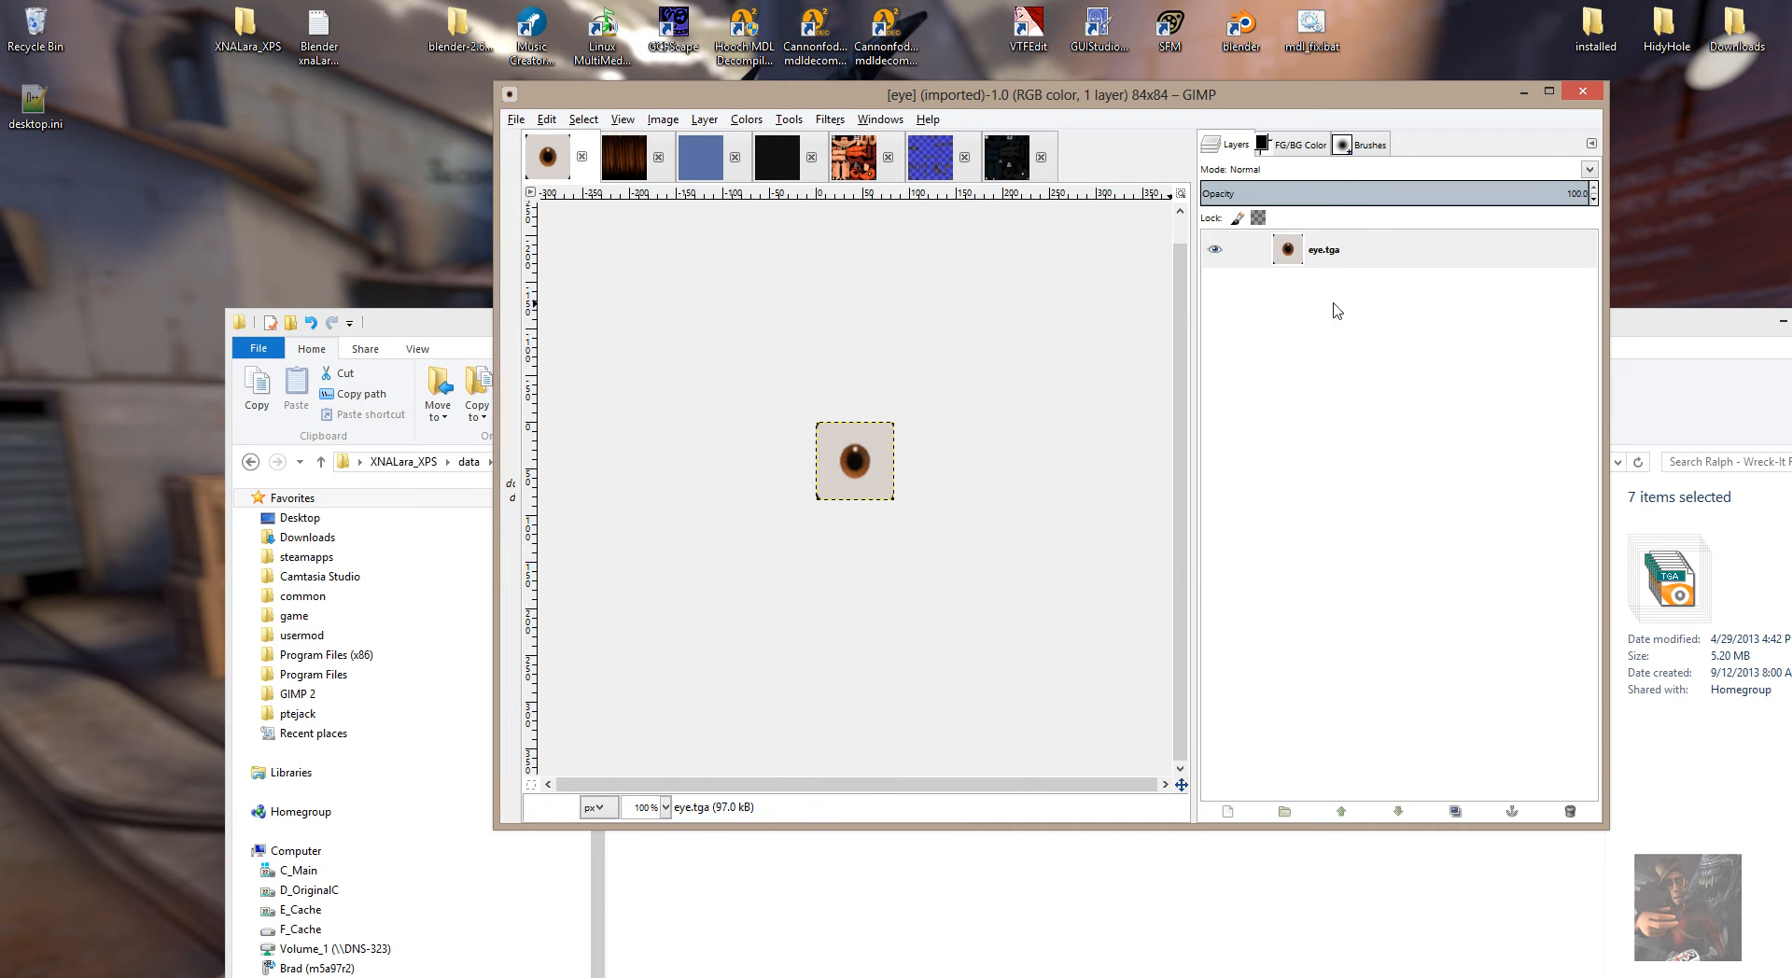
Look through the opened eye, hair and RalphMain textures one by one, including their _b and _s variants, and return to eye.tga.
{"action": "left_click", "coordinate": [1228, 149]}
{"action": "left_click", "coordinate": [666, 161]}
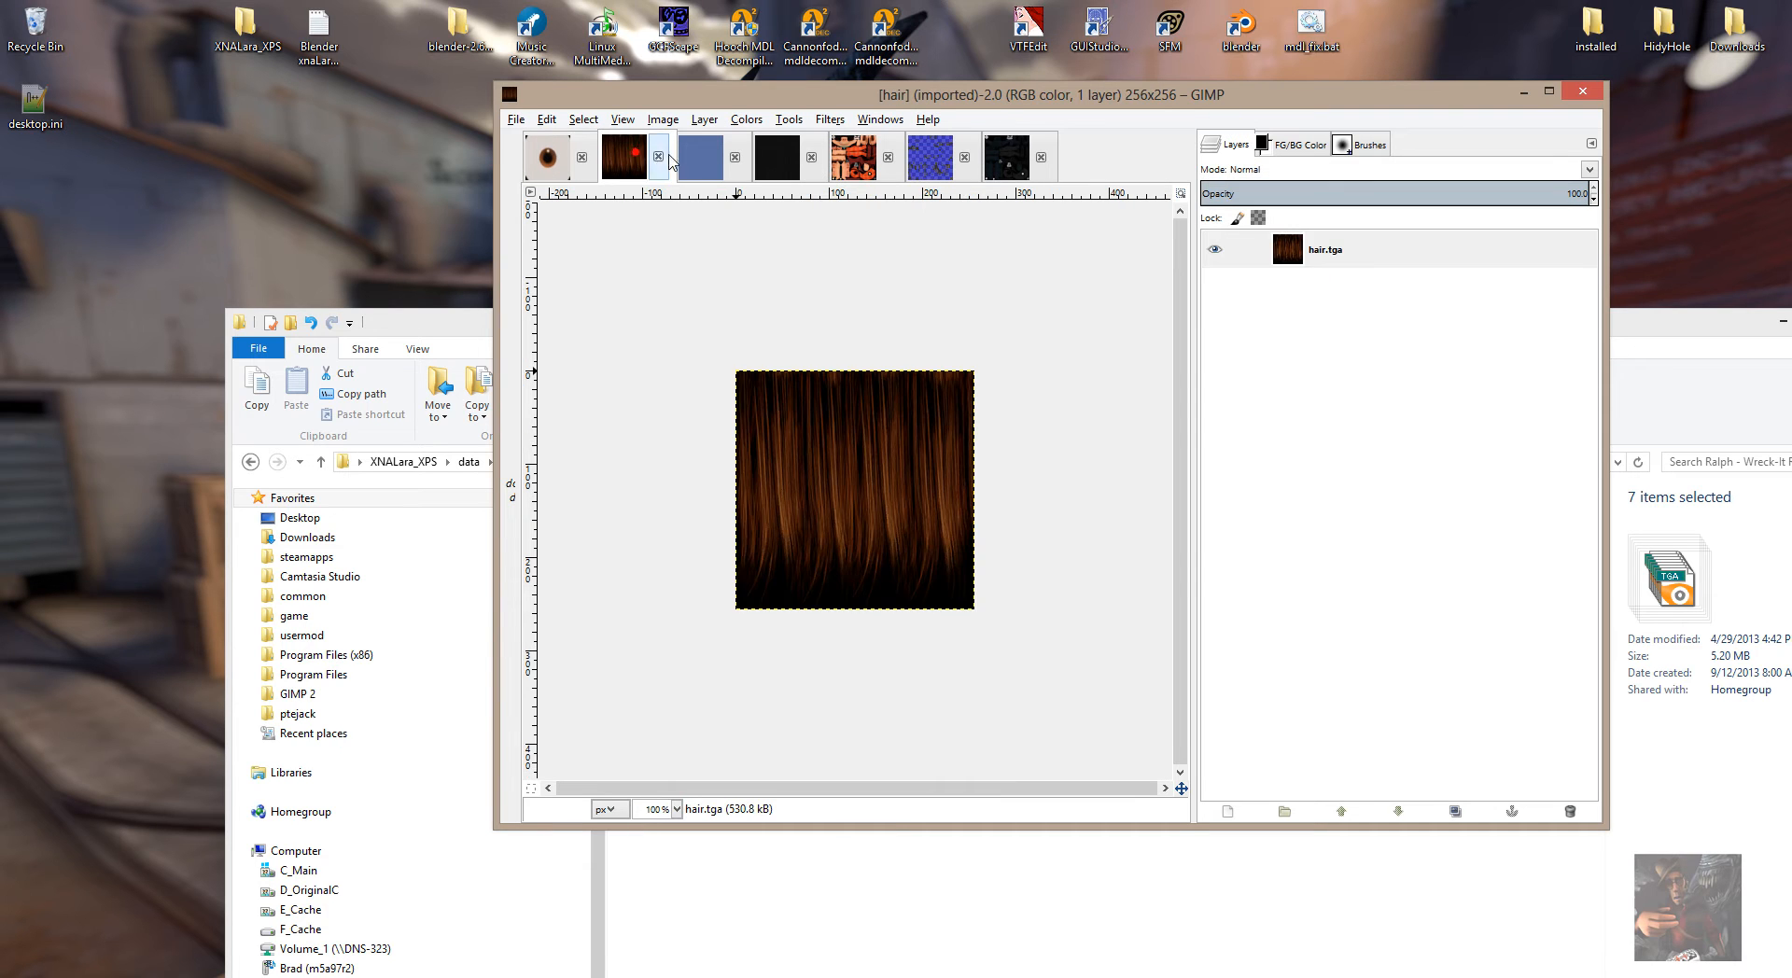
{"action": "left_click", "coordinate": [702, 163]}
{"action": "left_click", "coordinate": [775, 164]}
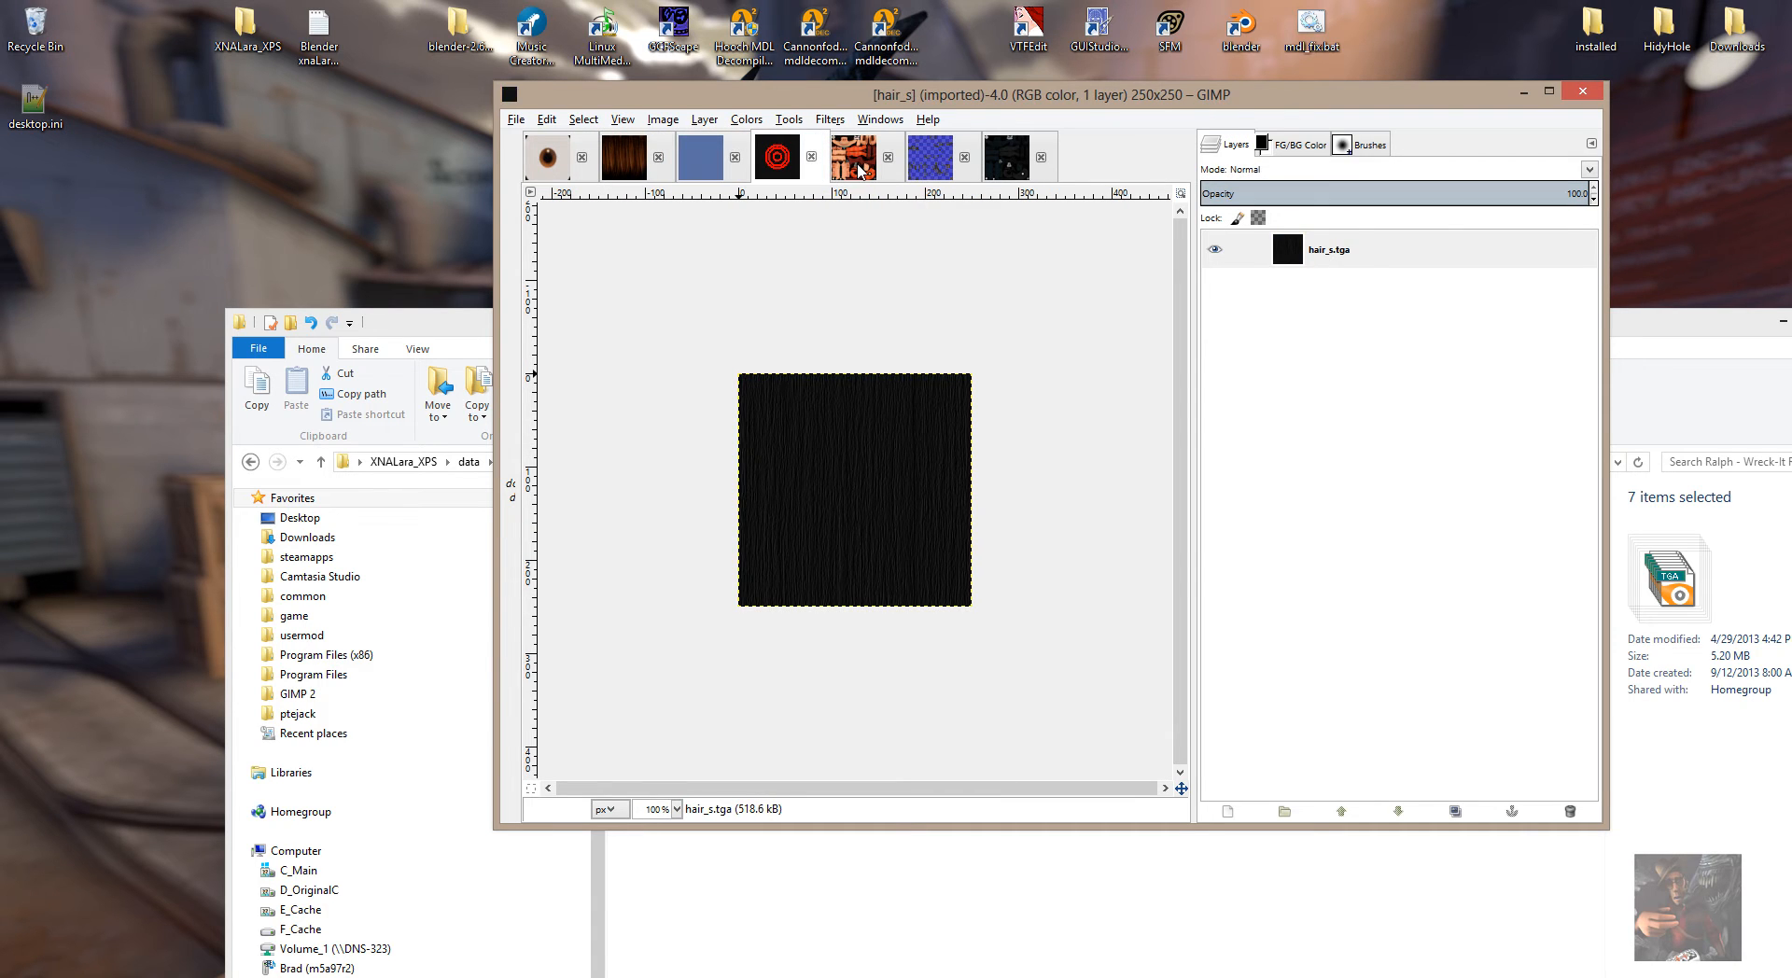
{"action": "left_click", "coordinate": [856, 167]}
{"action": "left_click", "coordinate": [936, 168]}
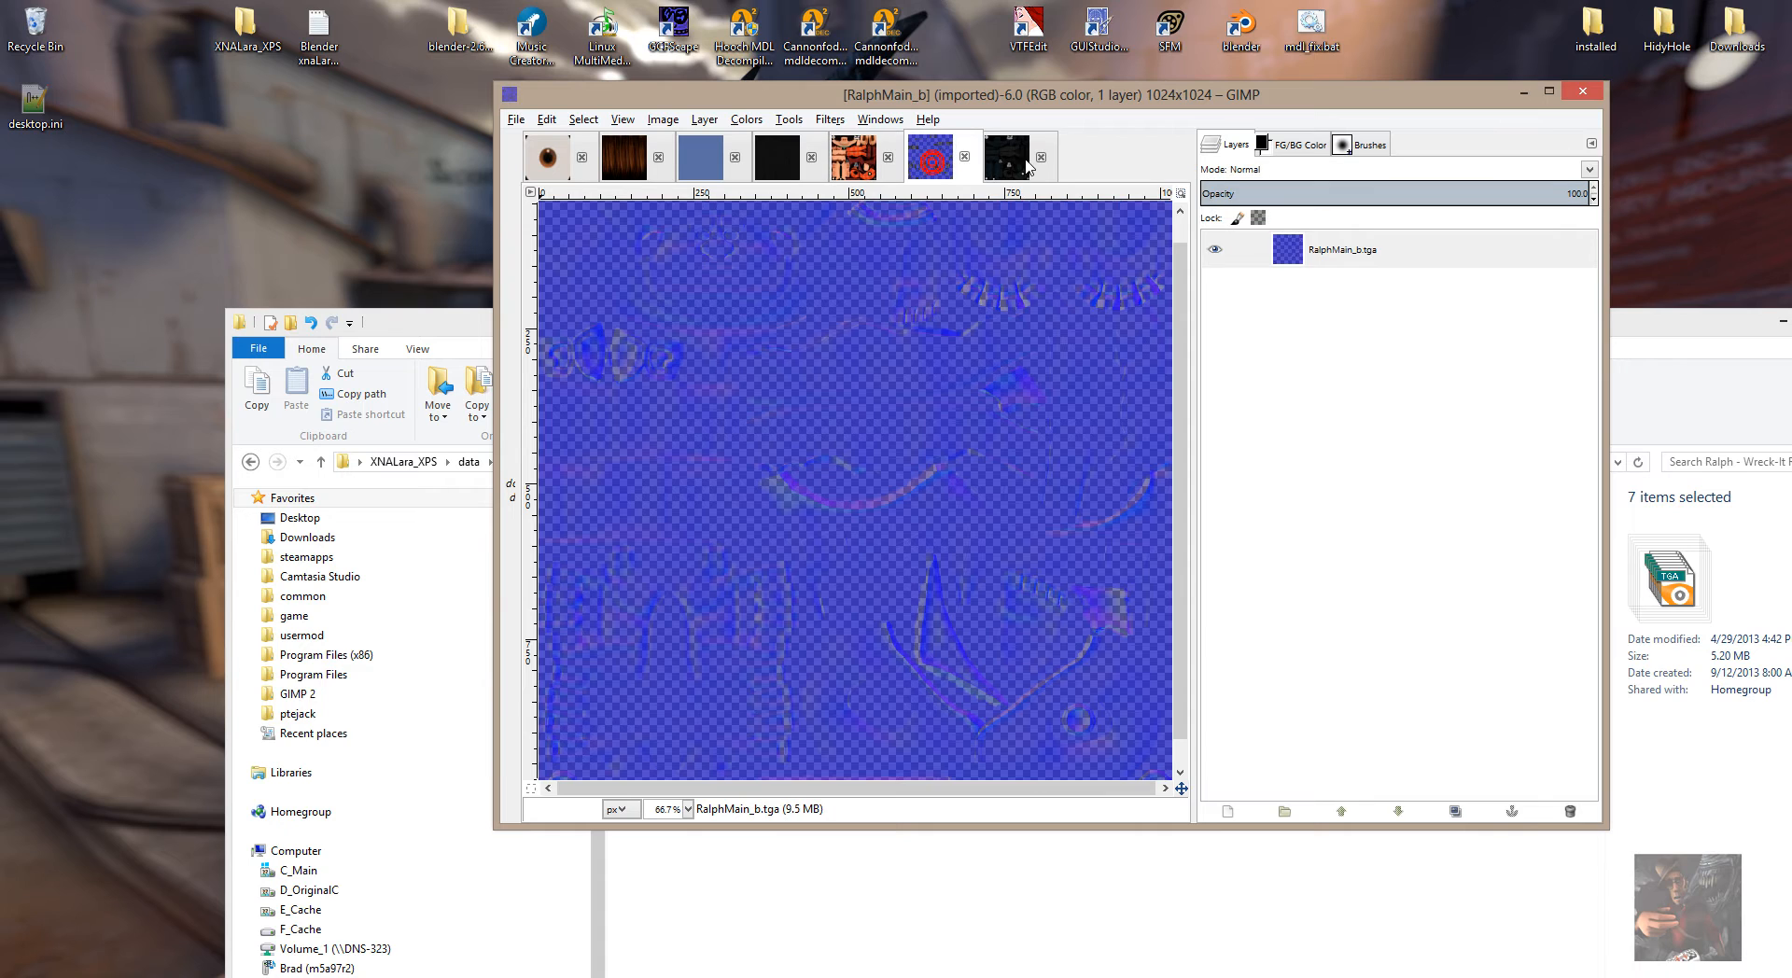
{"action": "left_click", "coordinate": [1022, 164]}
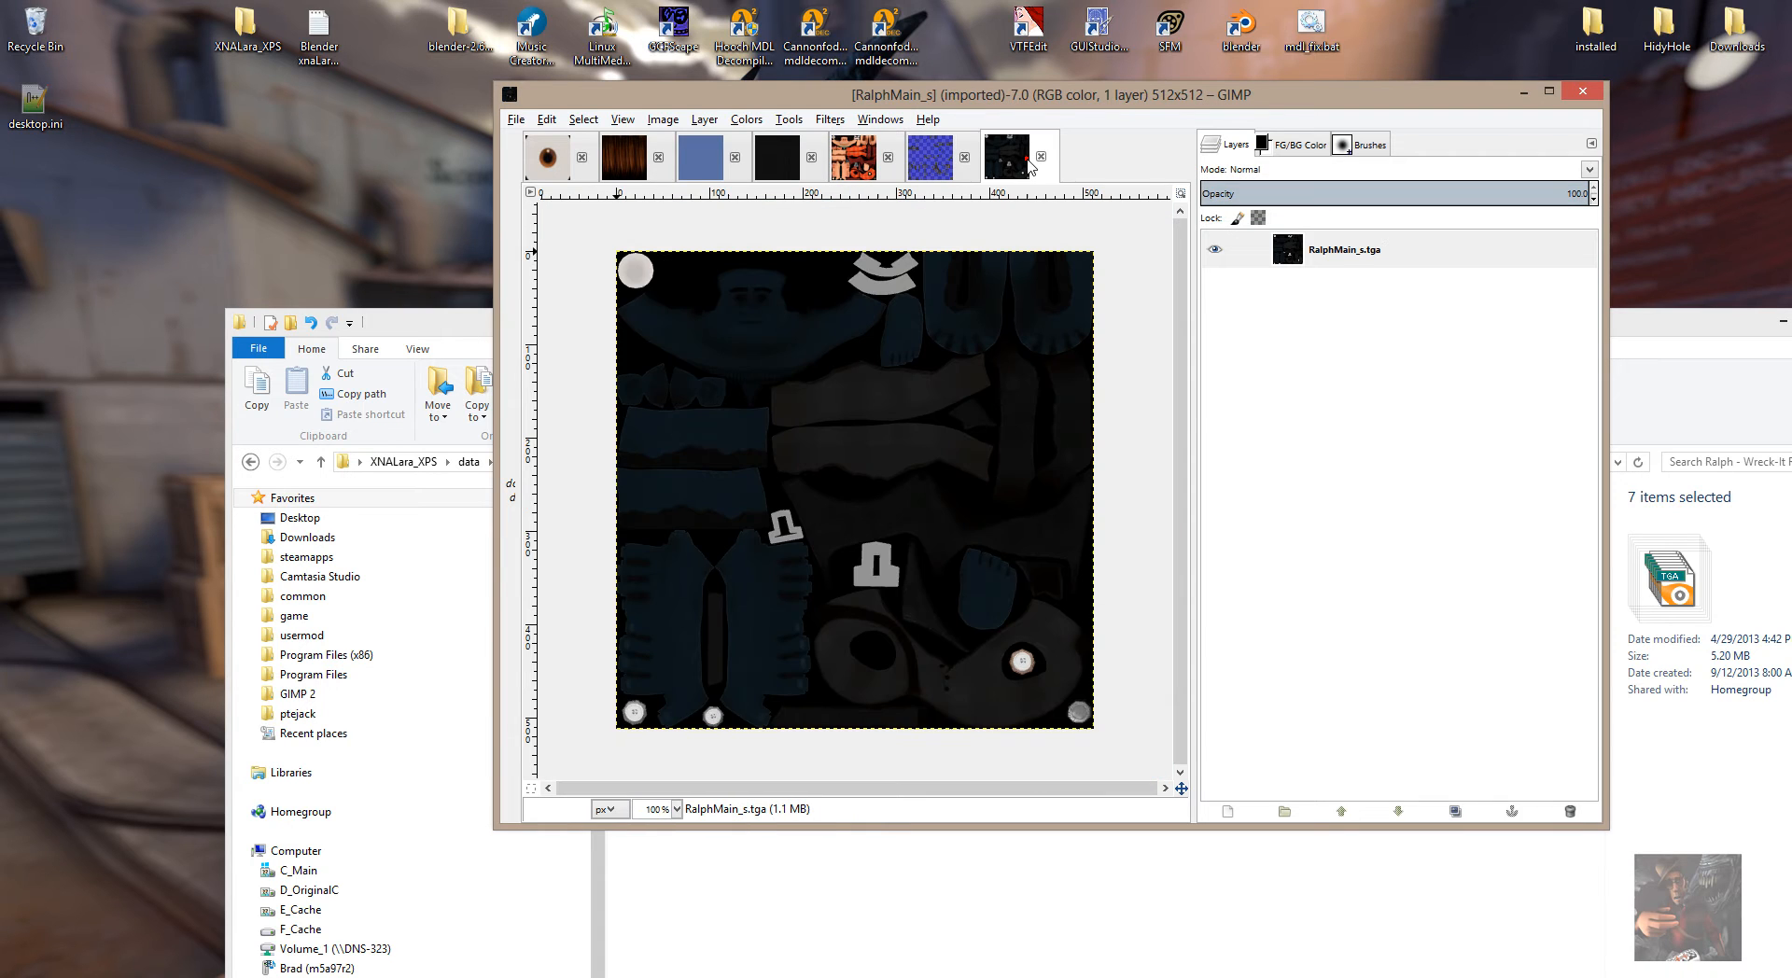
{"action": "left_click", "coordinate": [558, 157]}
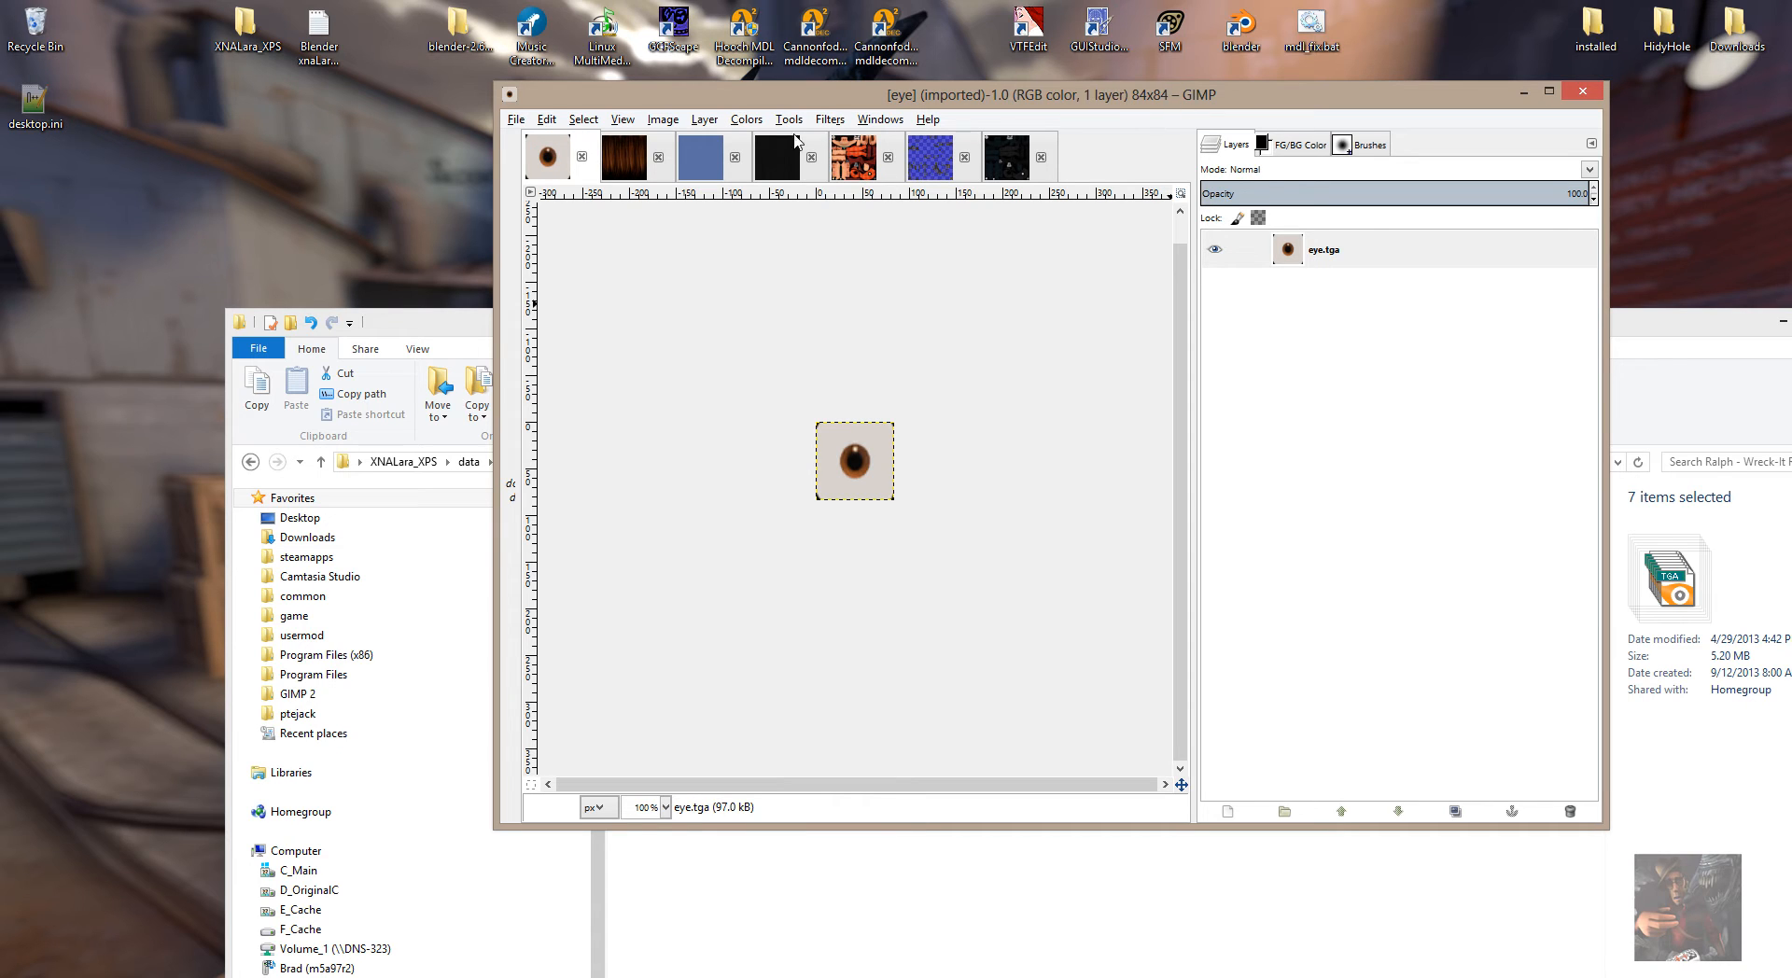
{"action": "left_click", "coordinate": [640, 160]}
{"action": "left_click", "coordinate": [720, 164]}
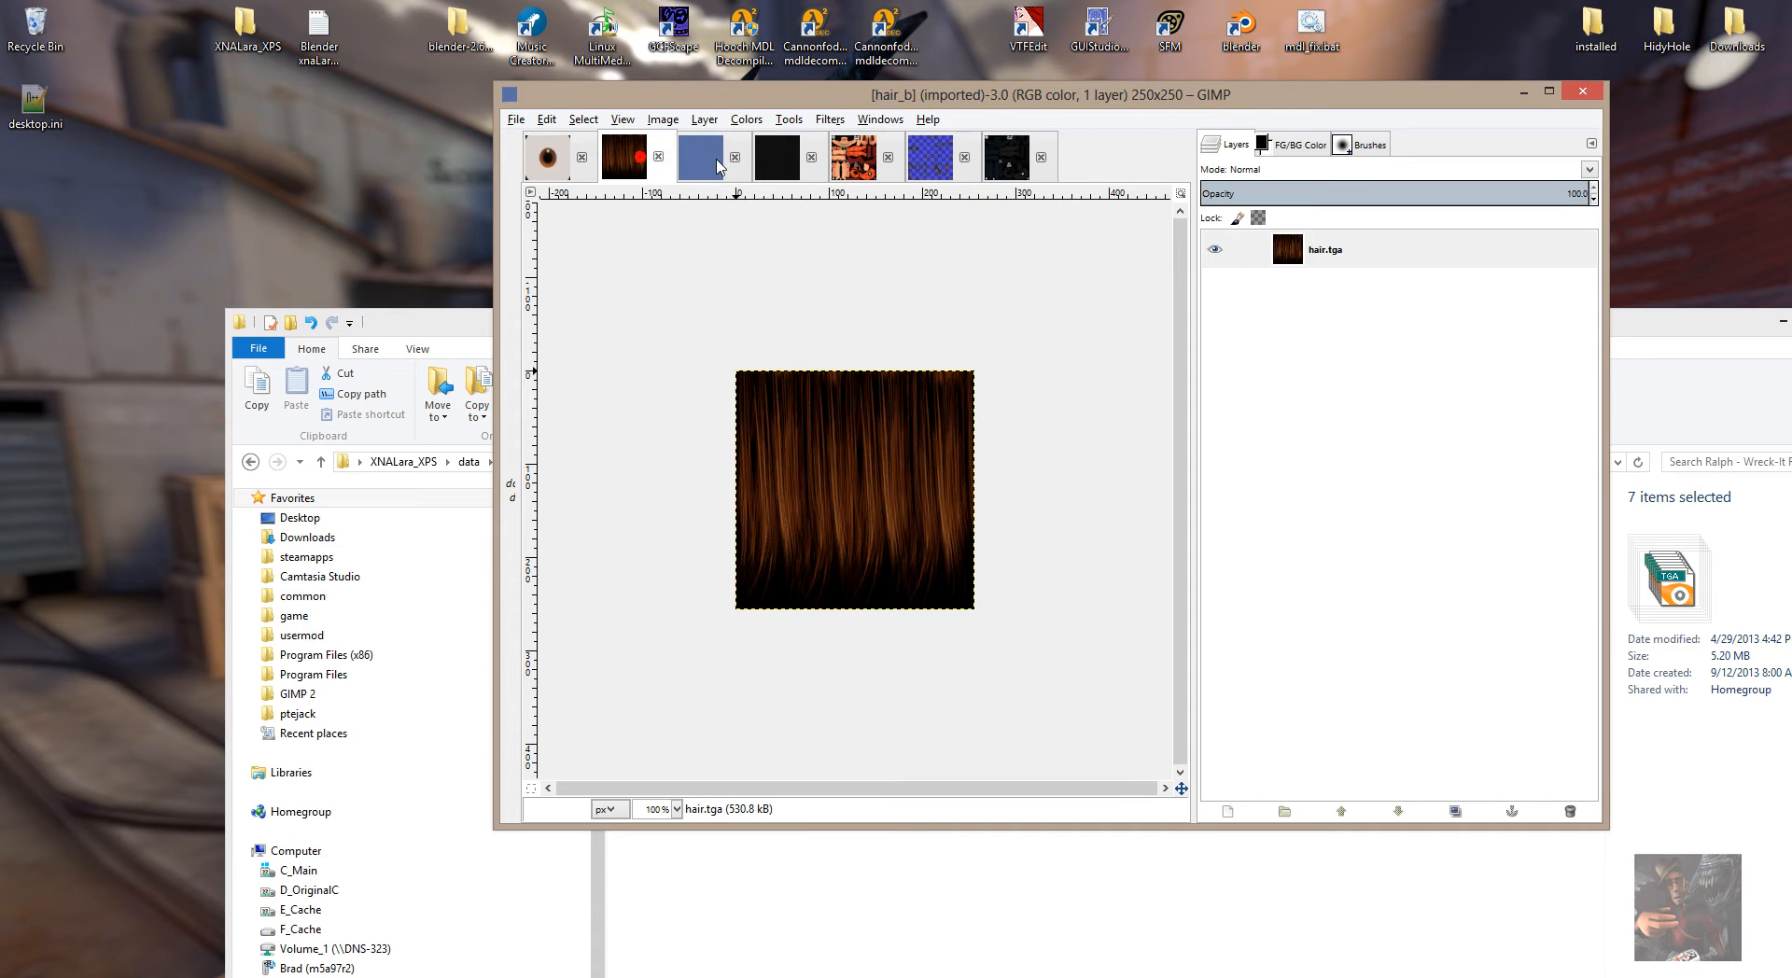
{"action": "left_click", "coordinate": [778, 162]}
{"action": "left_click", "coordinate": [846, 162]}
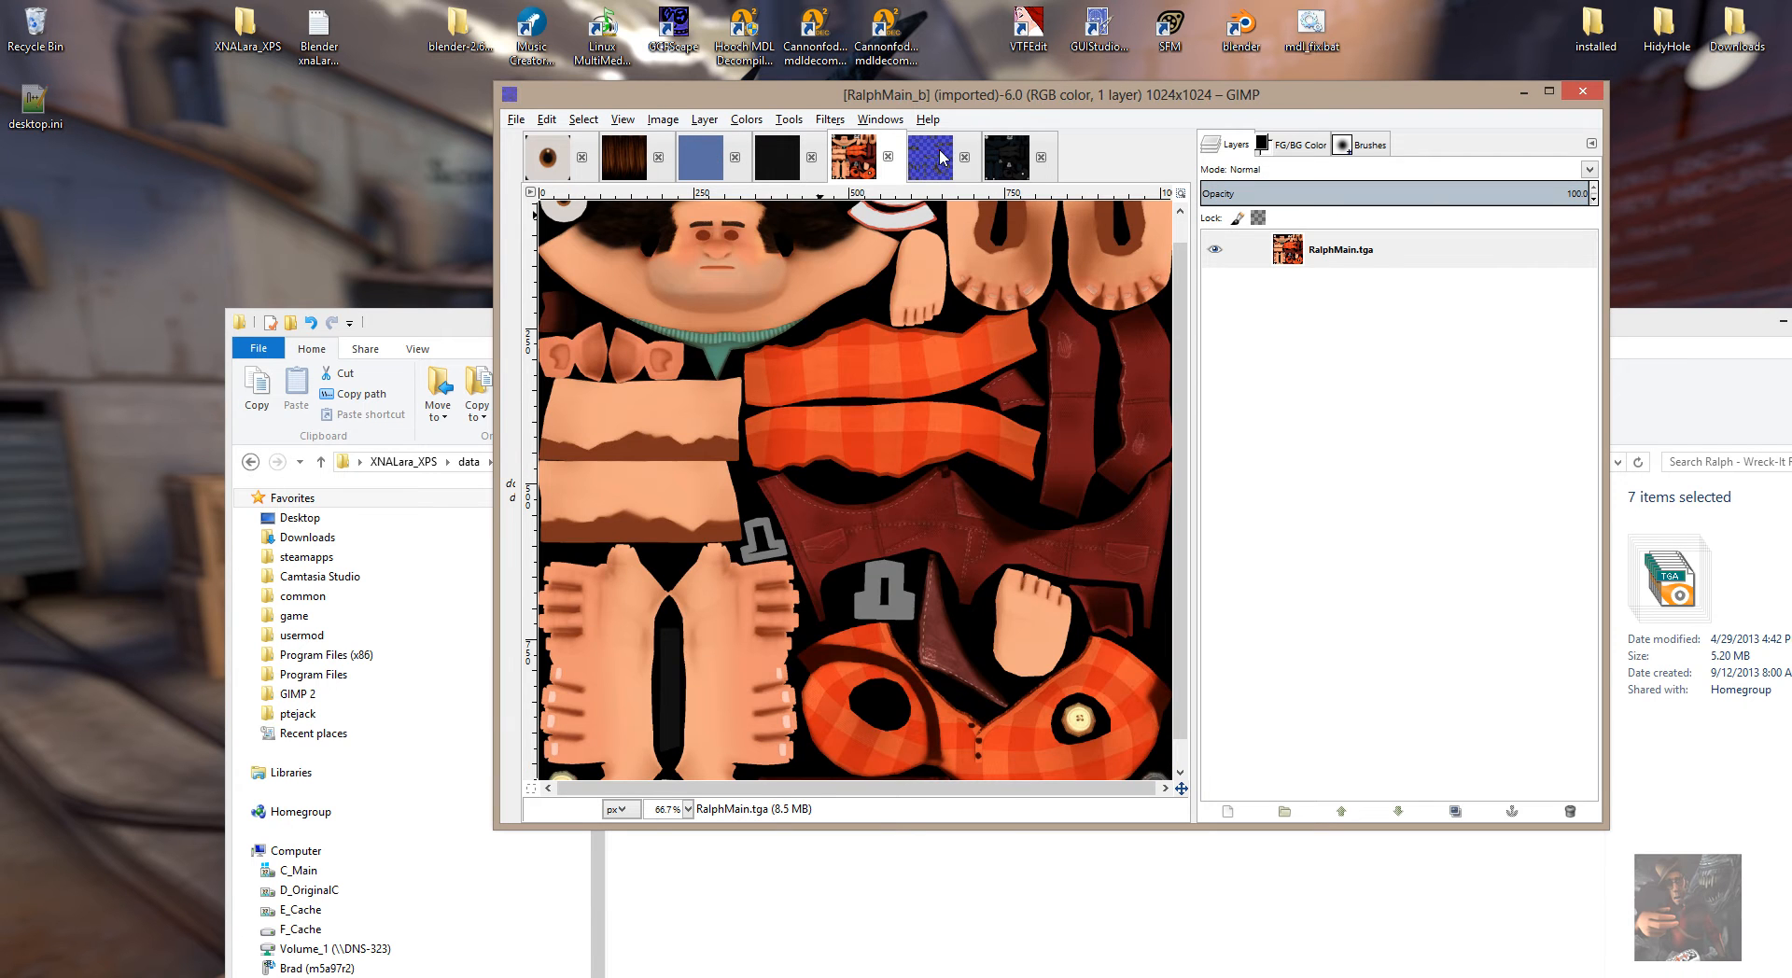
{"action": "left_click", "coordinate": [931, 159]}
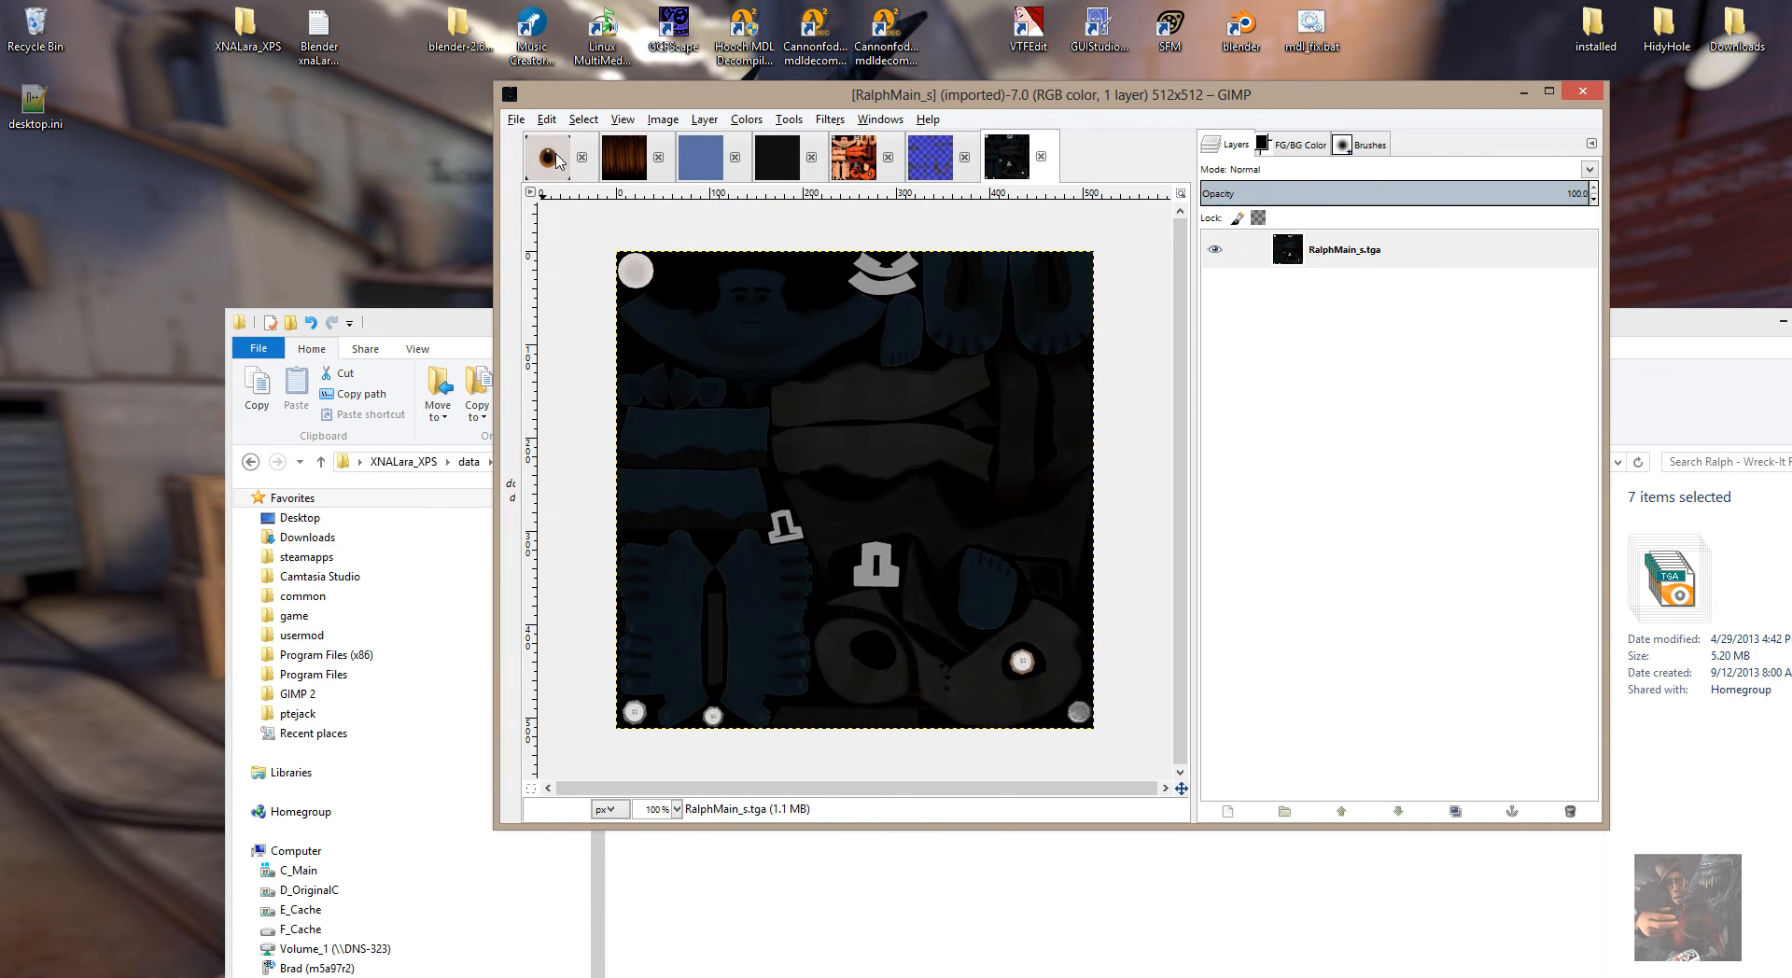
{"action": "left_click", "coordinate": [562, 166]}
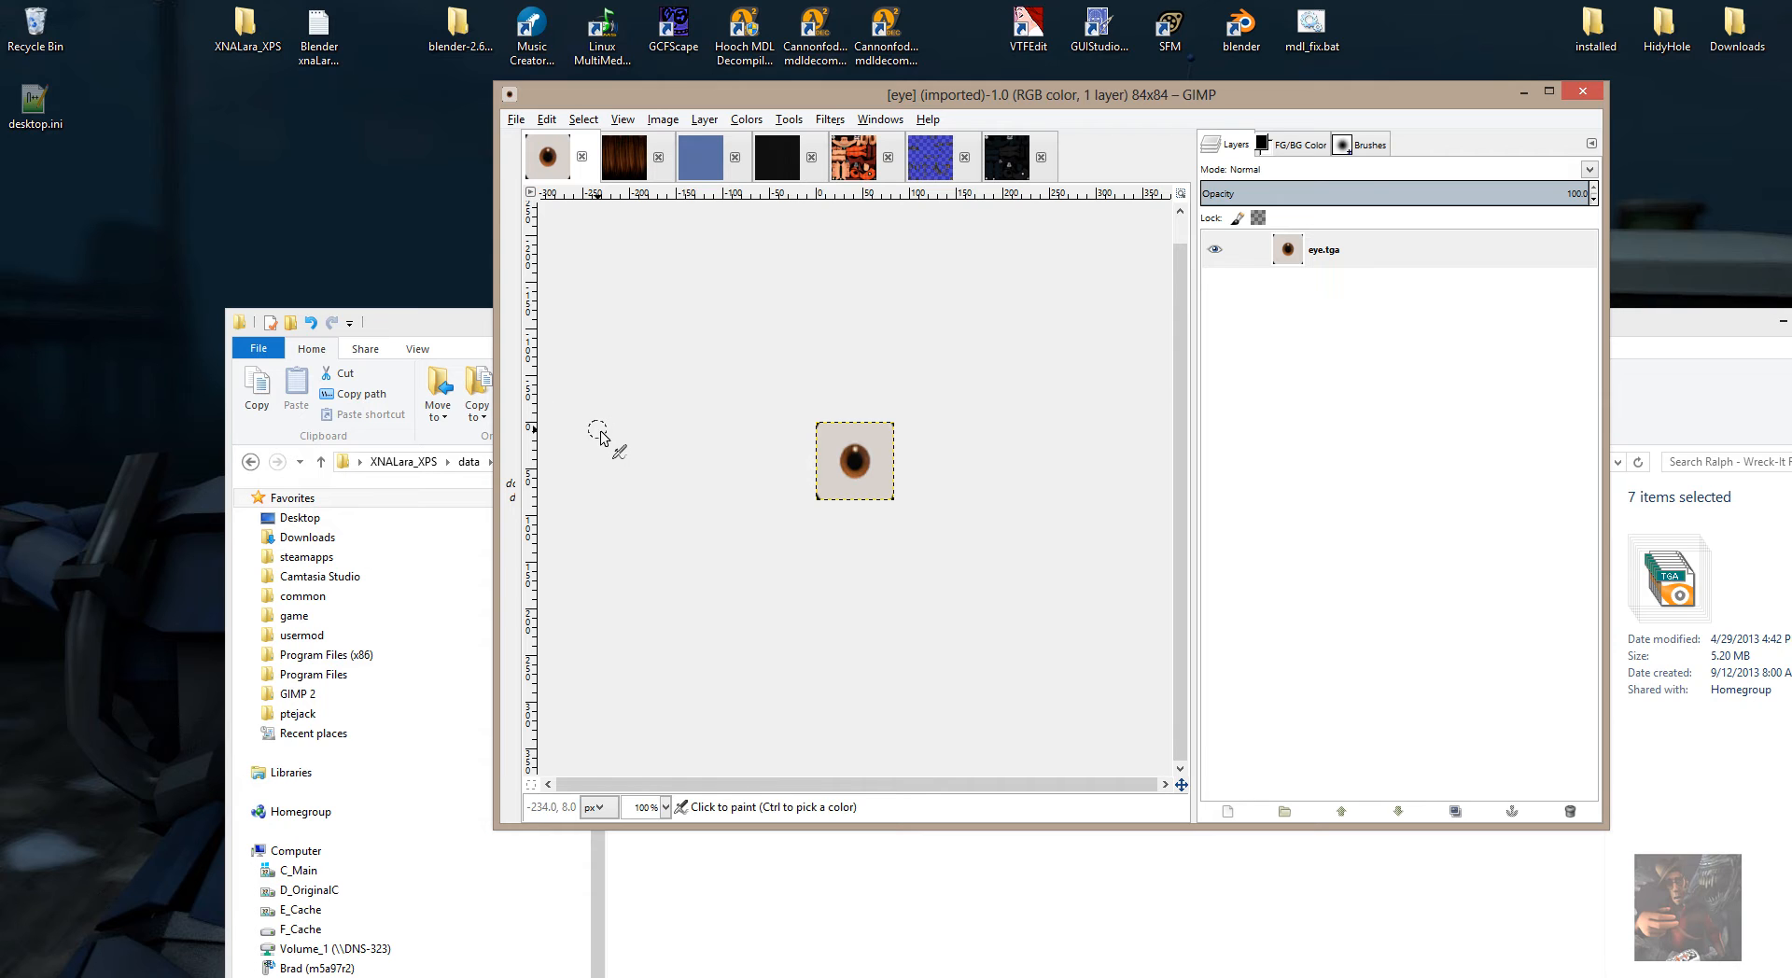
Open the models folder inside the SourceFilmmaker usermod directory in a new File Explorer window.
{"action": "key", "text": "ctrl"}
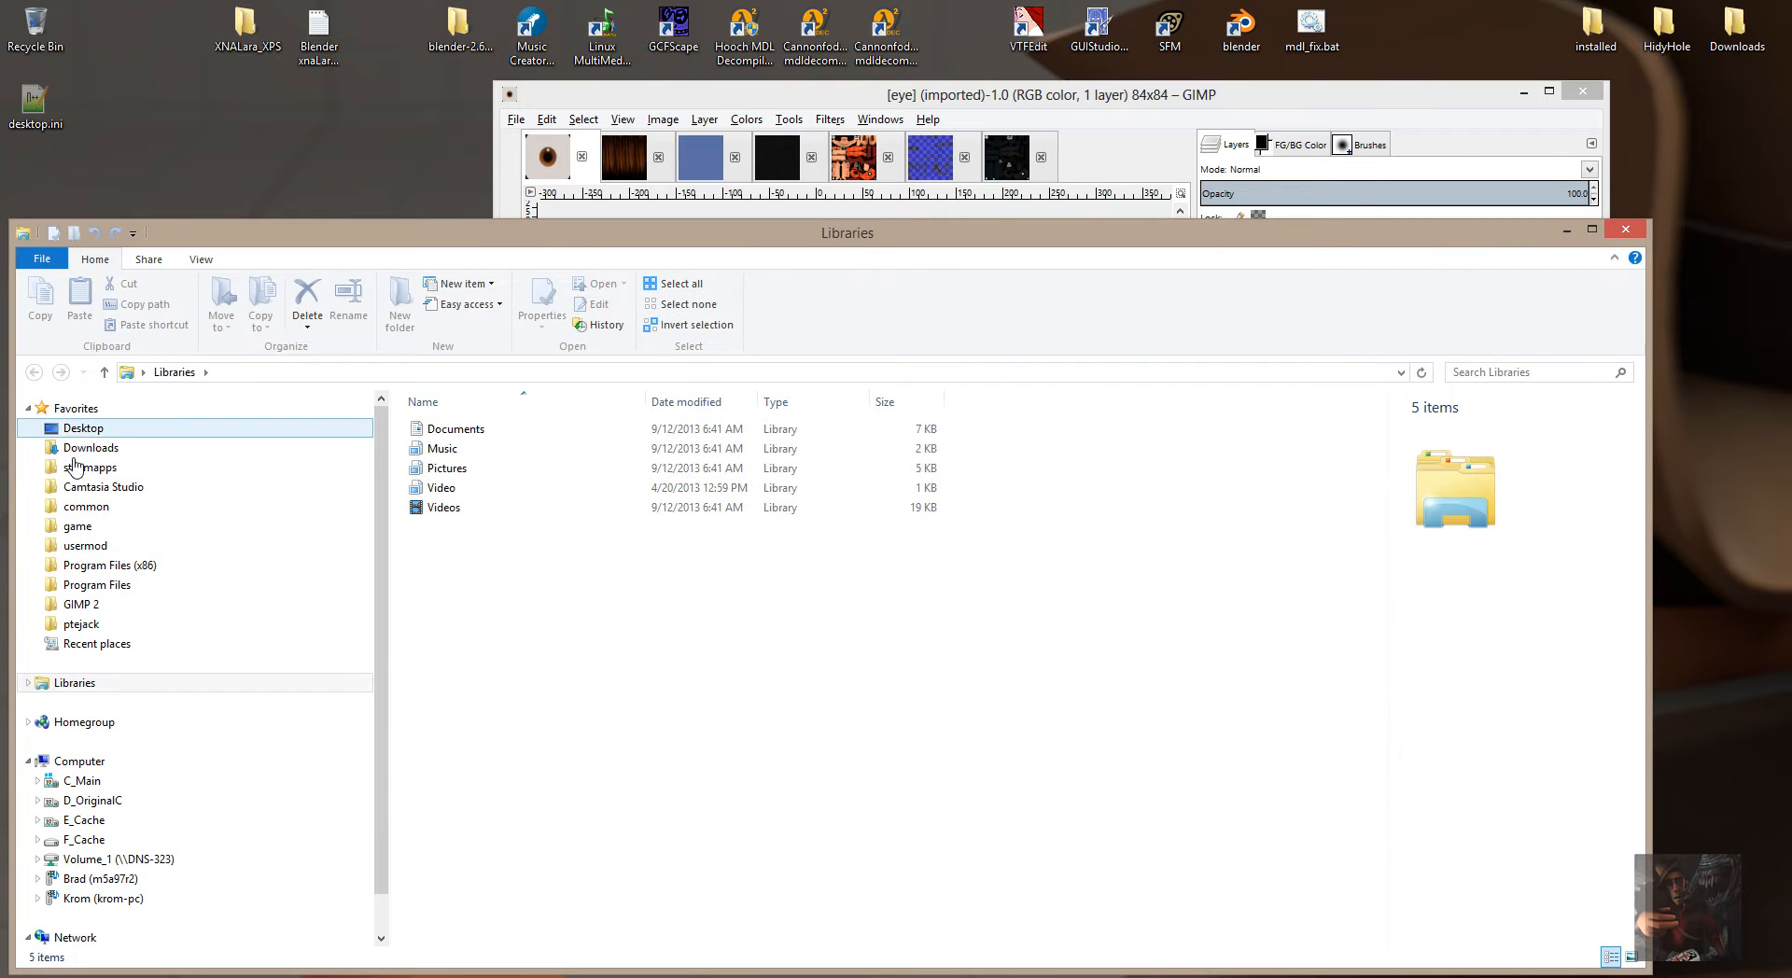
{"action": "left_click", "coordinate": [85, 546]}
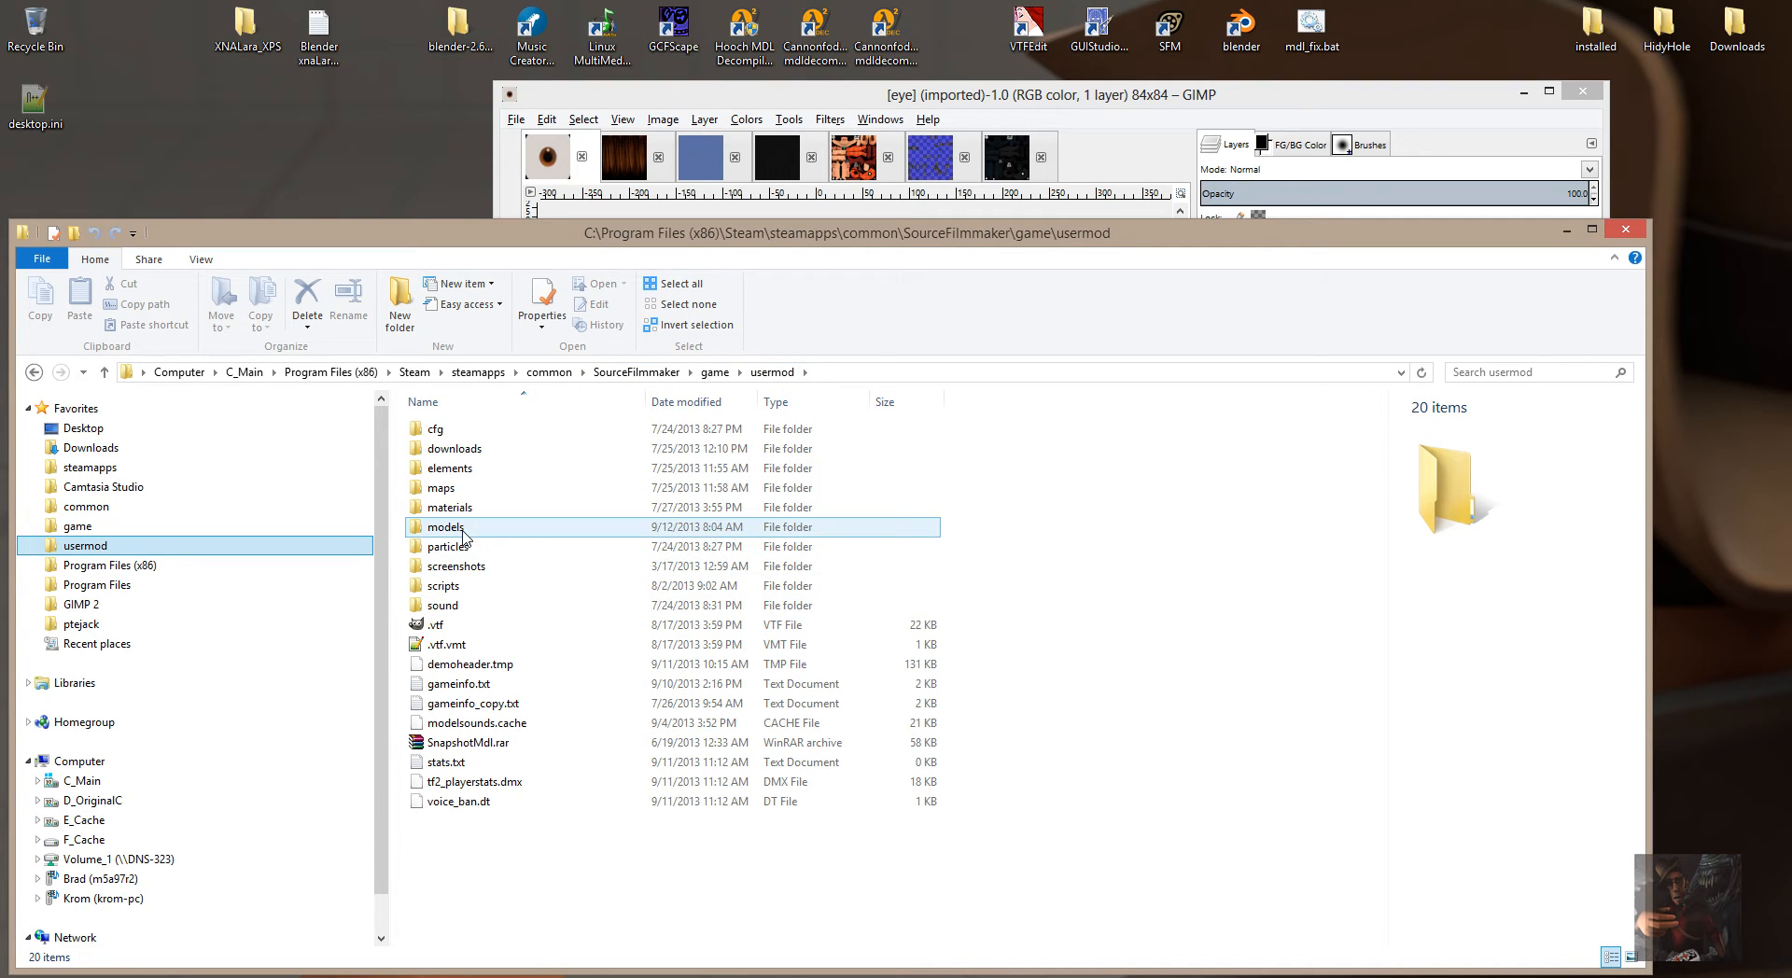
{"action": "mouse_move", "coordinate": [464, 536]}
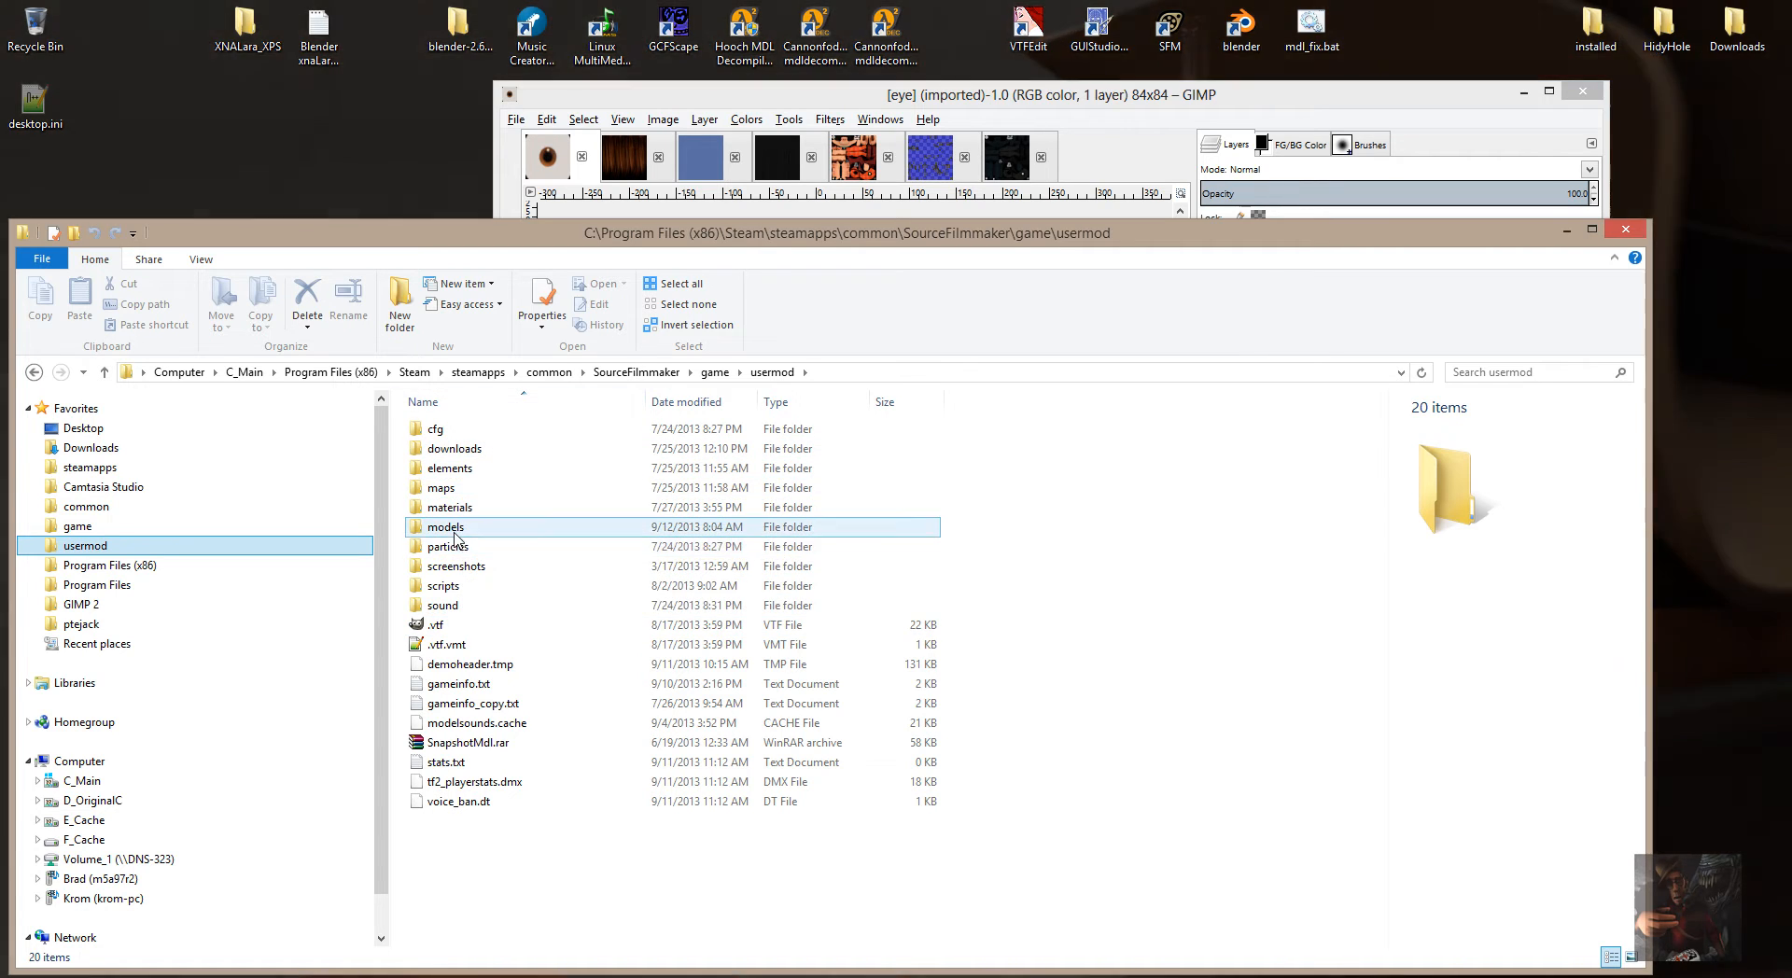
{"action": "double_click", "coordinate": [455, 530]}
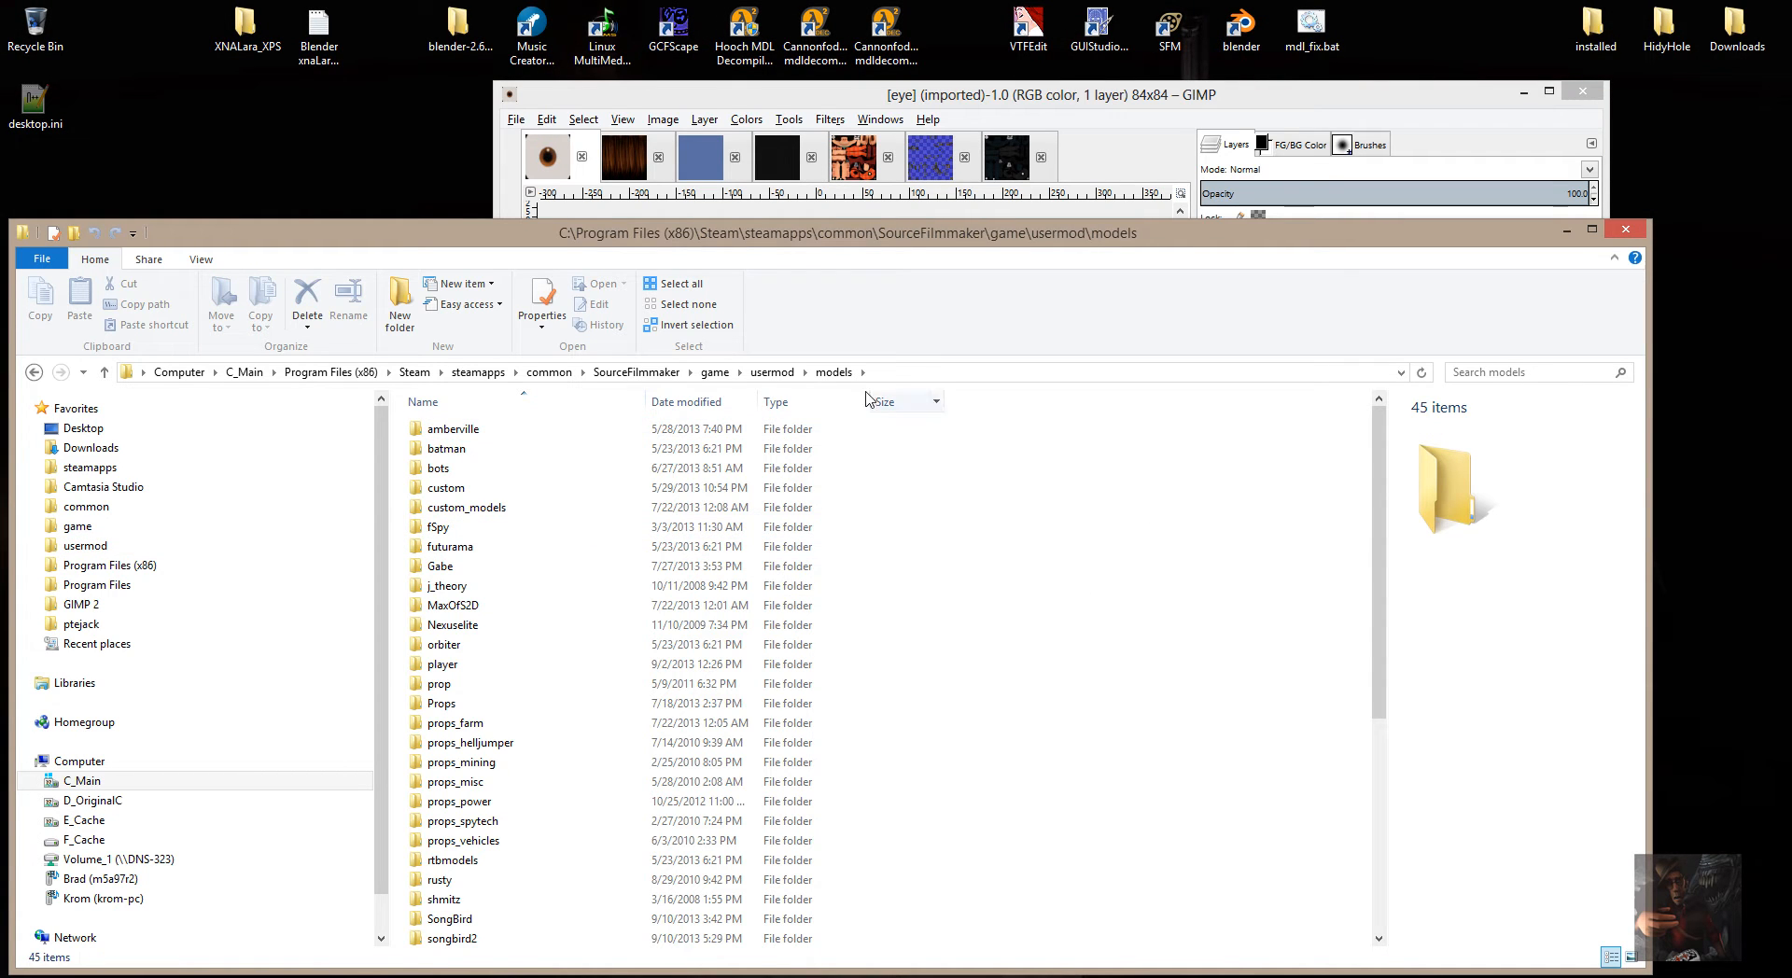
Create a new folder named ralph inside the usermod\models directory.
{"action": "right_click", "coordinate": [1086, 478]}
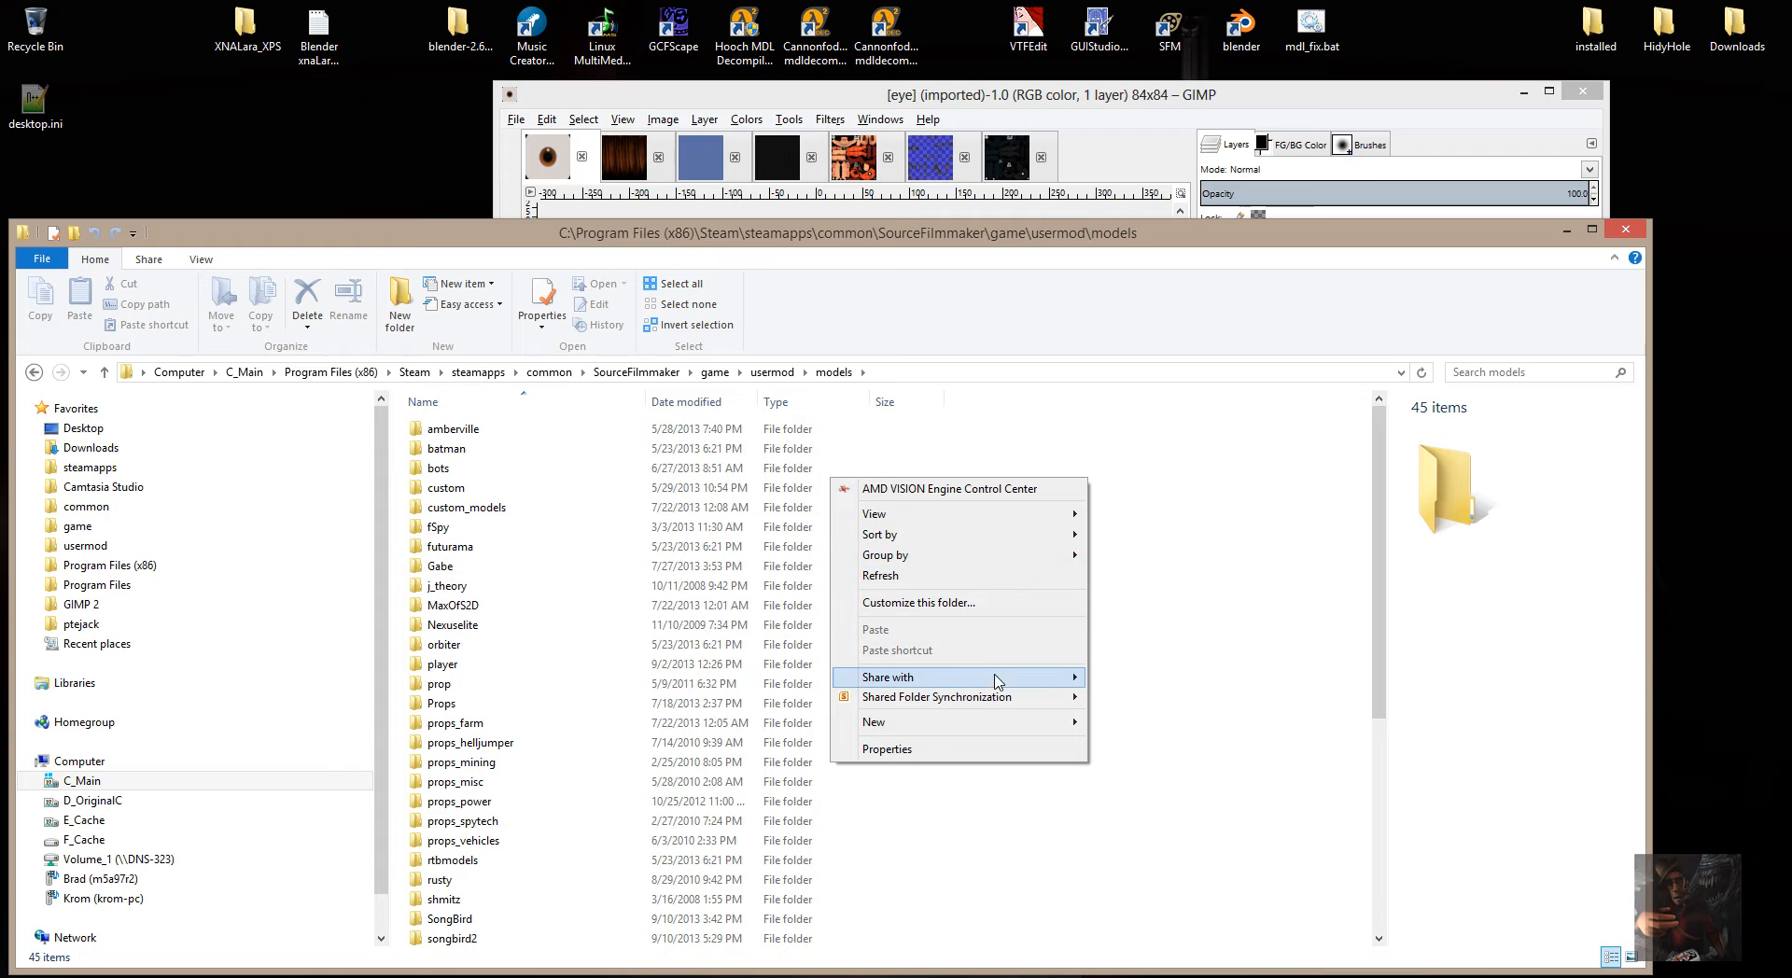
{"action": "mouse_move", "coordinate": [994, 726]}
{"action": "left_click", "coordinate": [639, 721]}
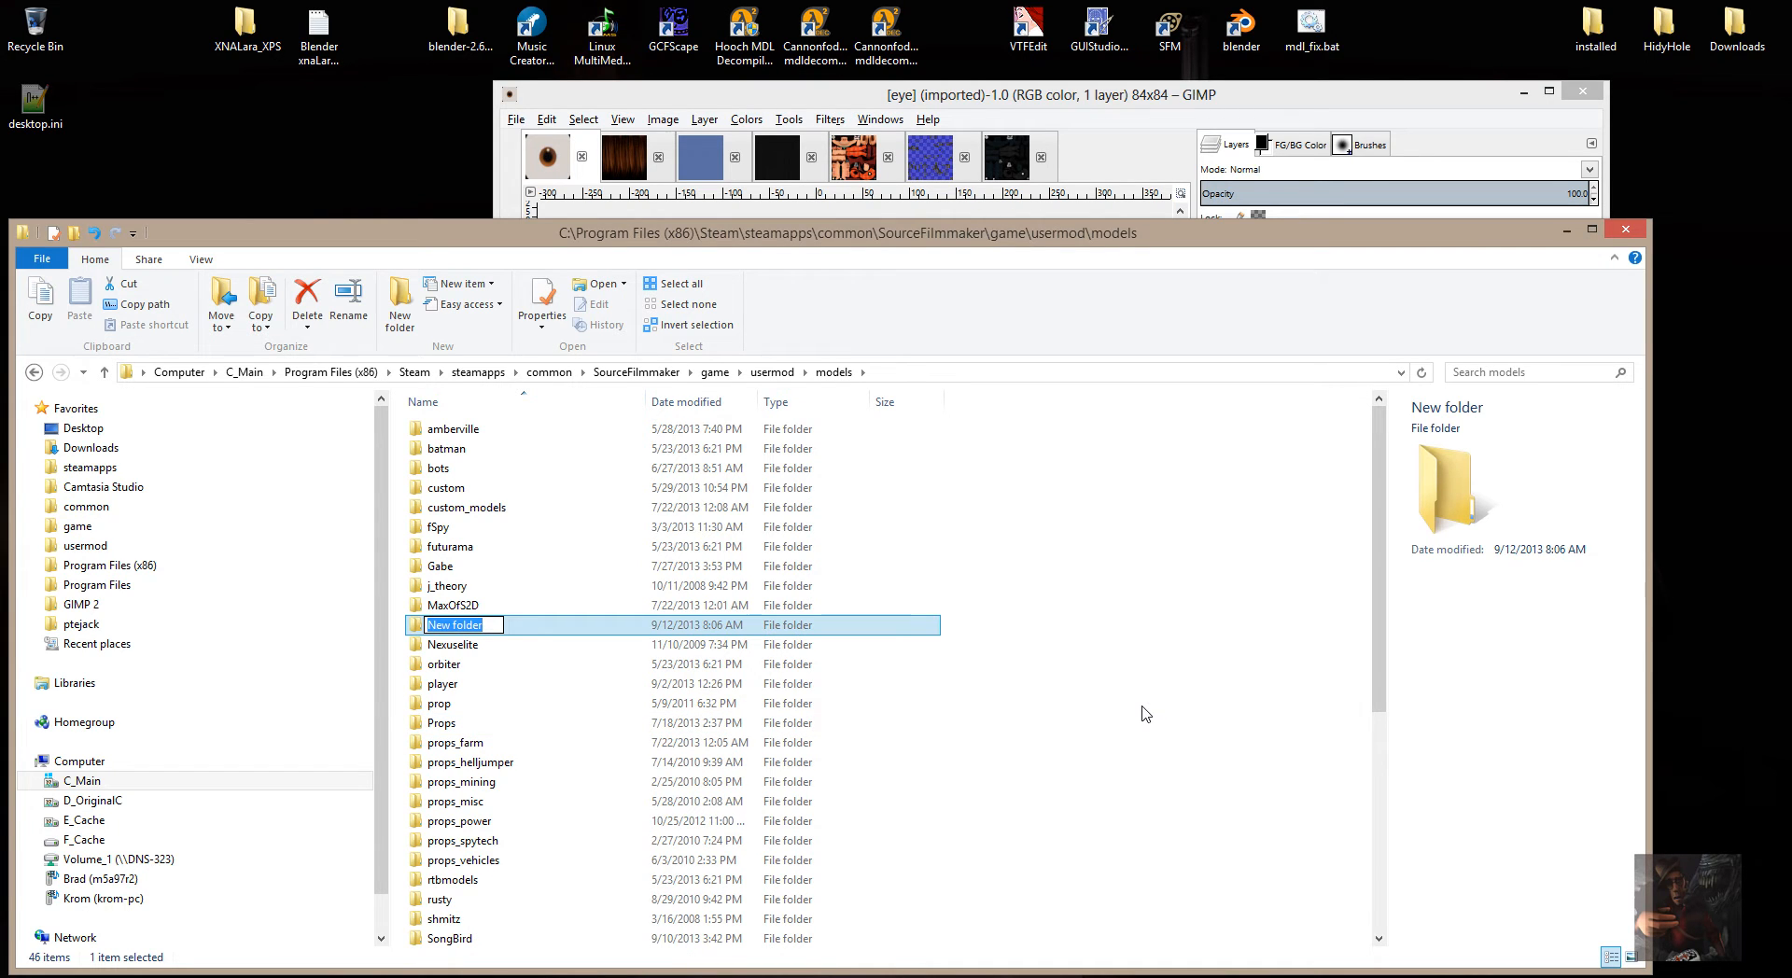
{"action": "type", "text": "ralph"}
{"action": "key", "text": "Return"}
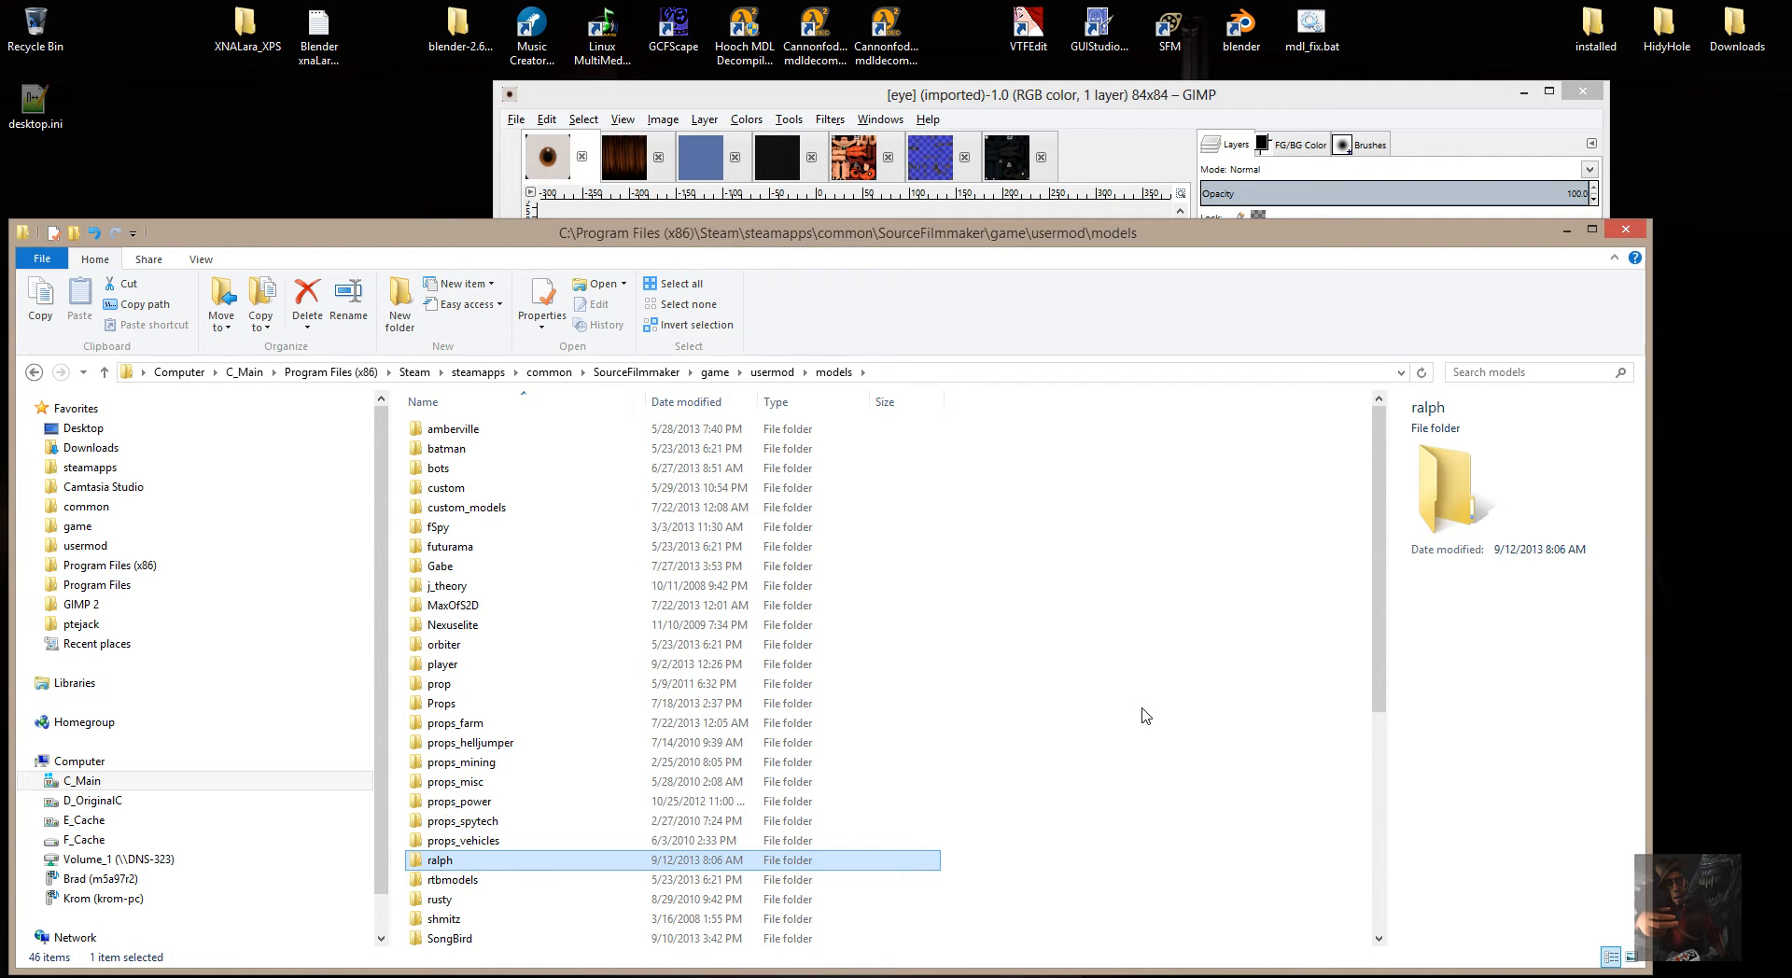
Go to usermod\materials\models and create a matching new folder named ralph there.
{"action": "left_click", "coordinate": [769, 374]}
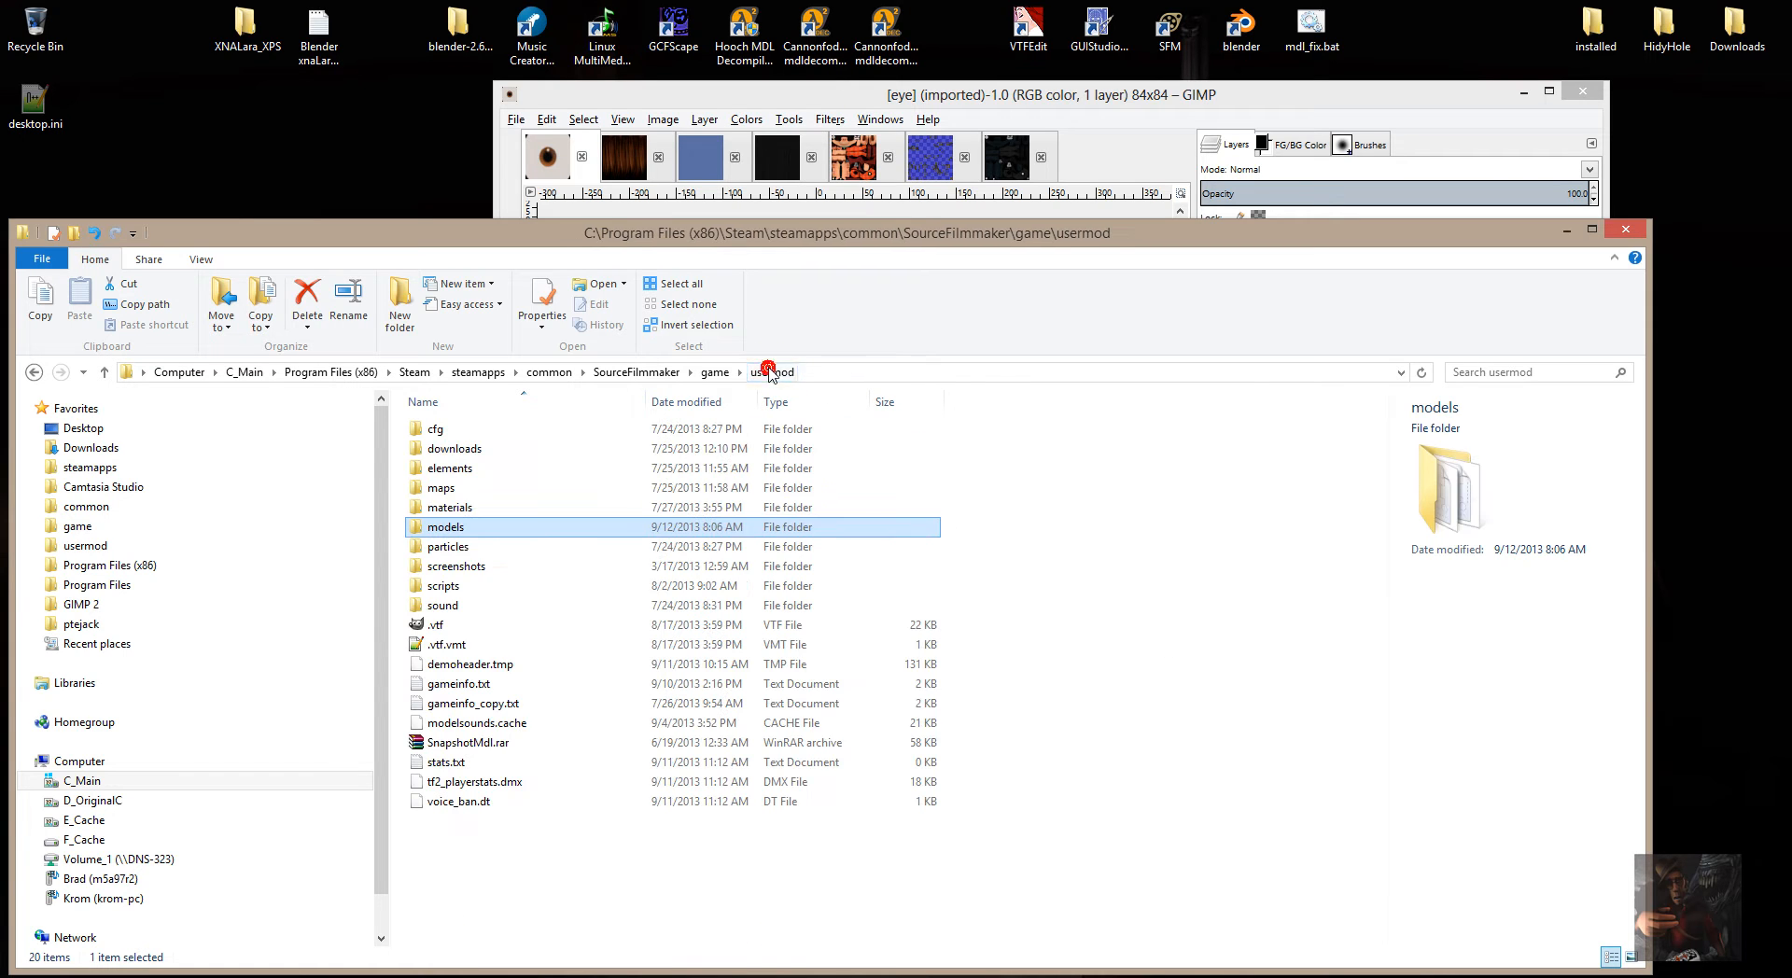
{"action": "double_click", "coordinate": [468, 510]}
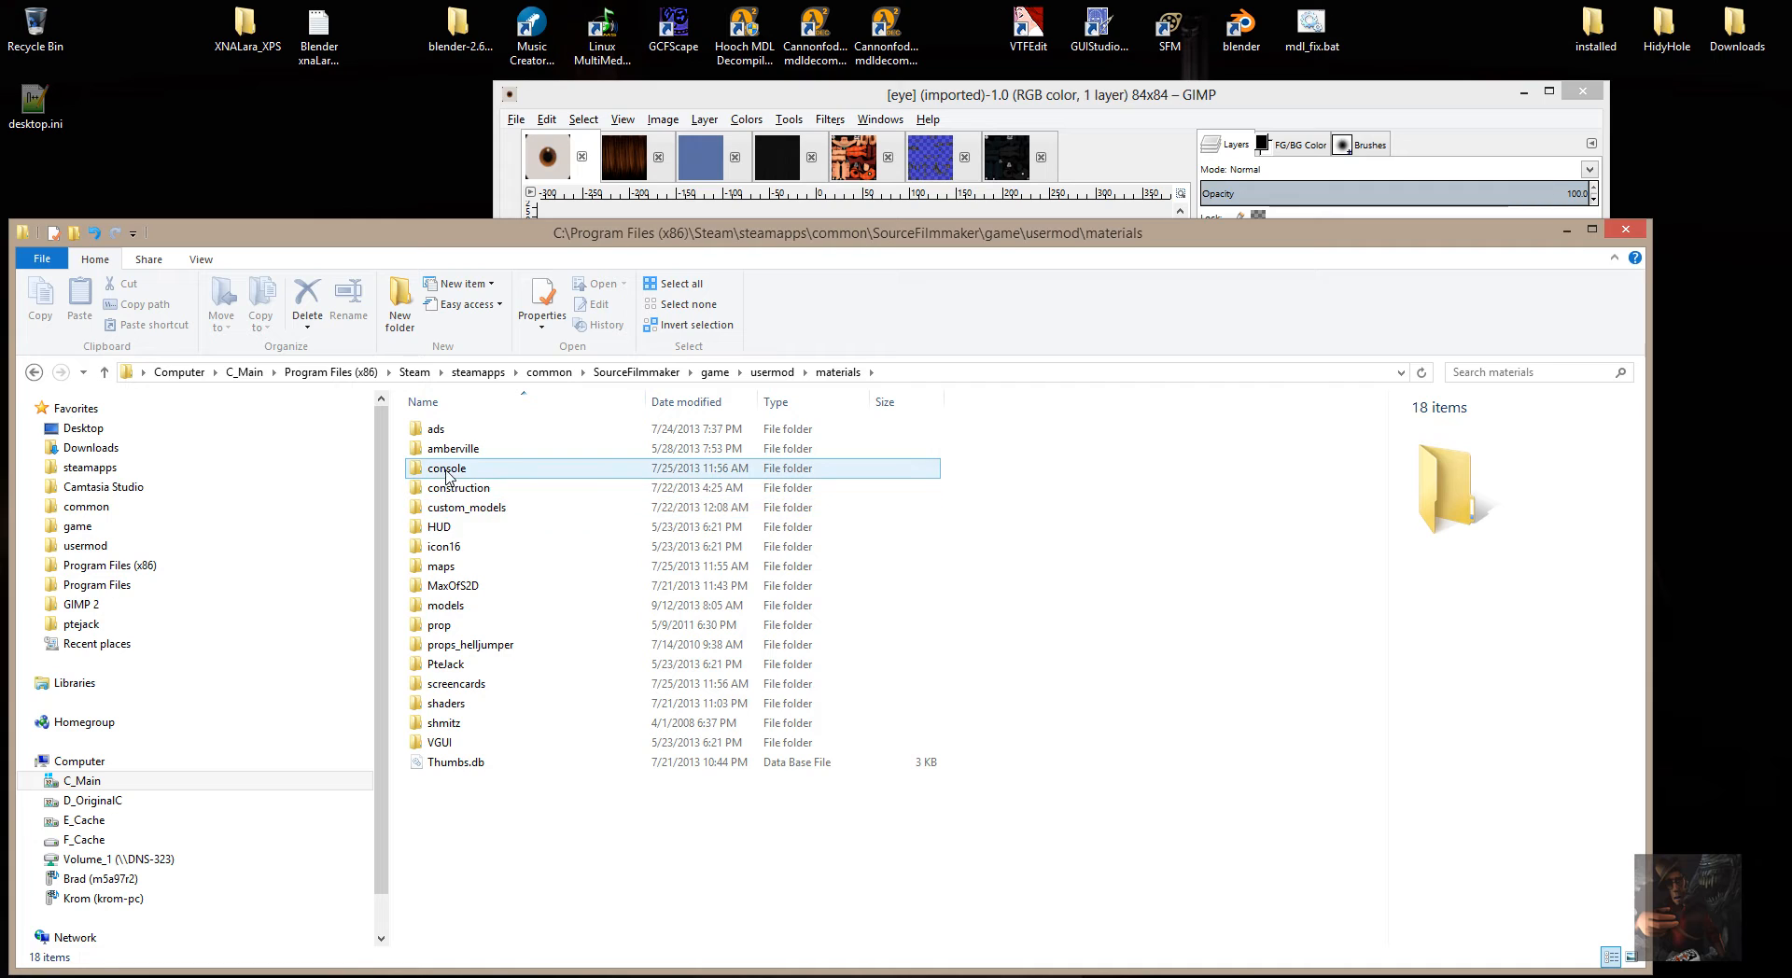
{"action": "double_click", "coordinate": [455, 608]}
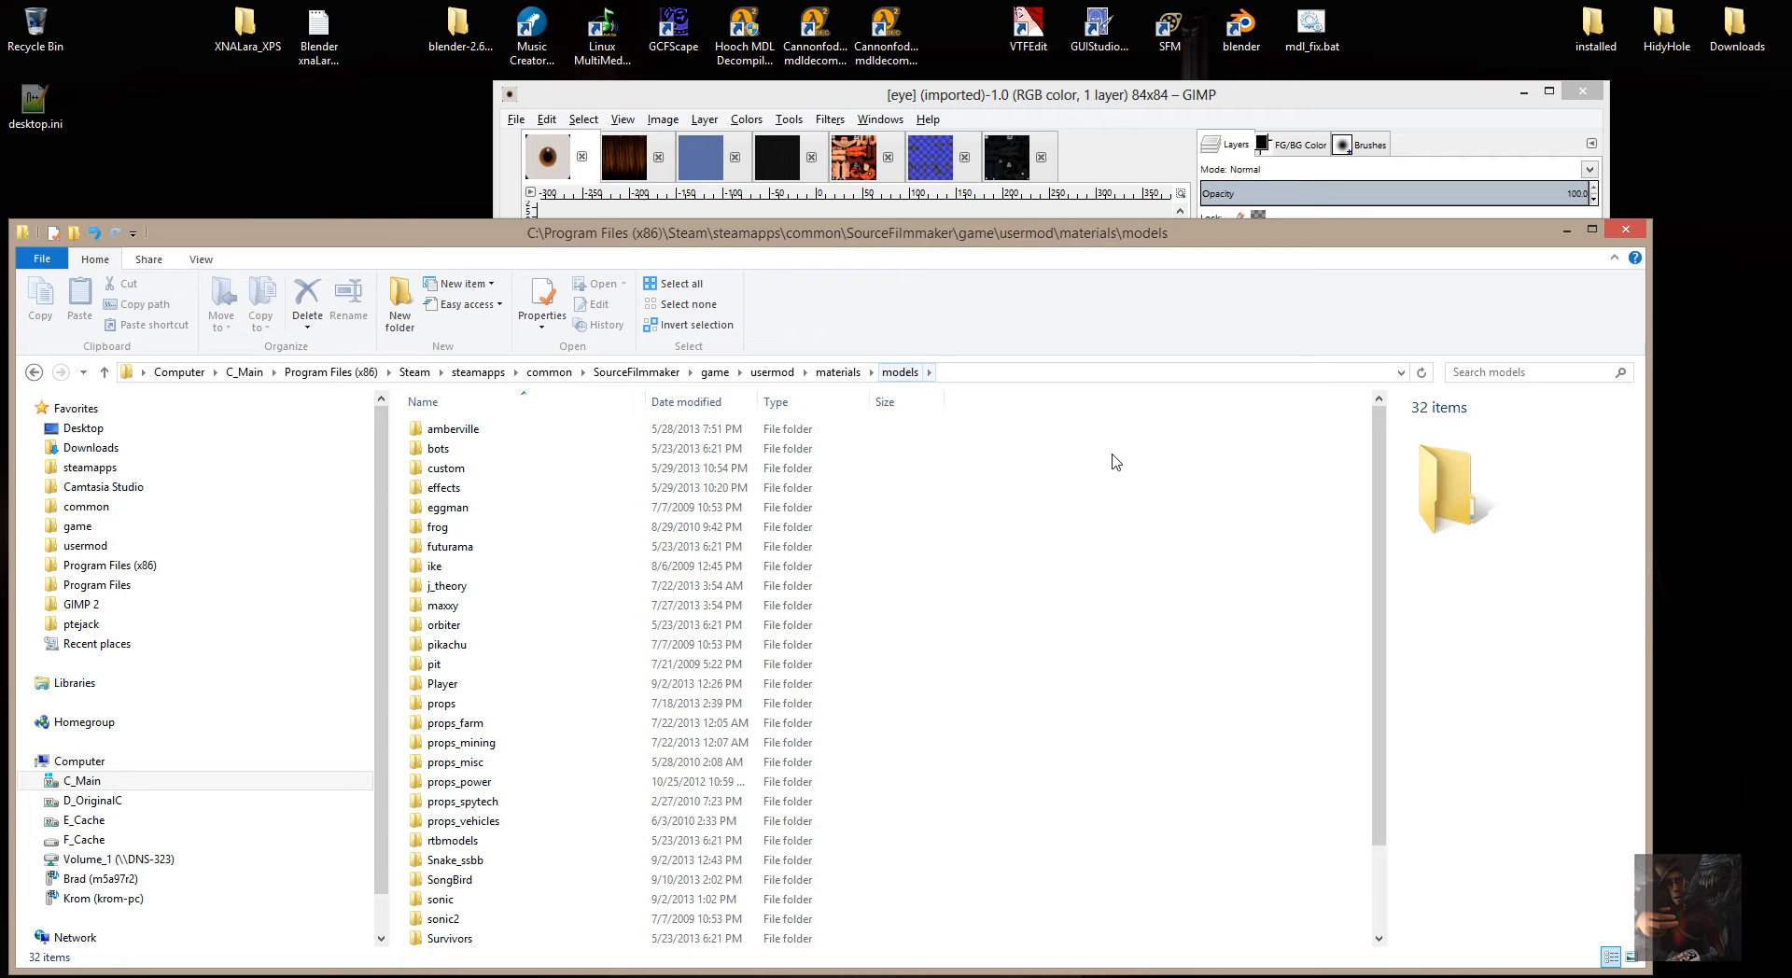
{"action": "right_click", "coordinate": [1220, 452]}
{"action": "mouse_move", "coordinate": [1019, 717]}
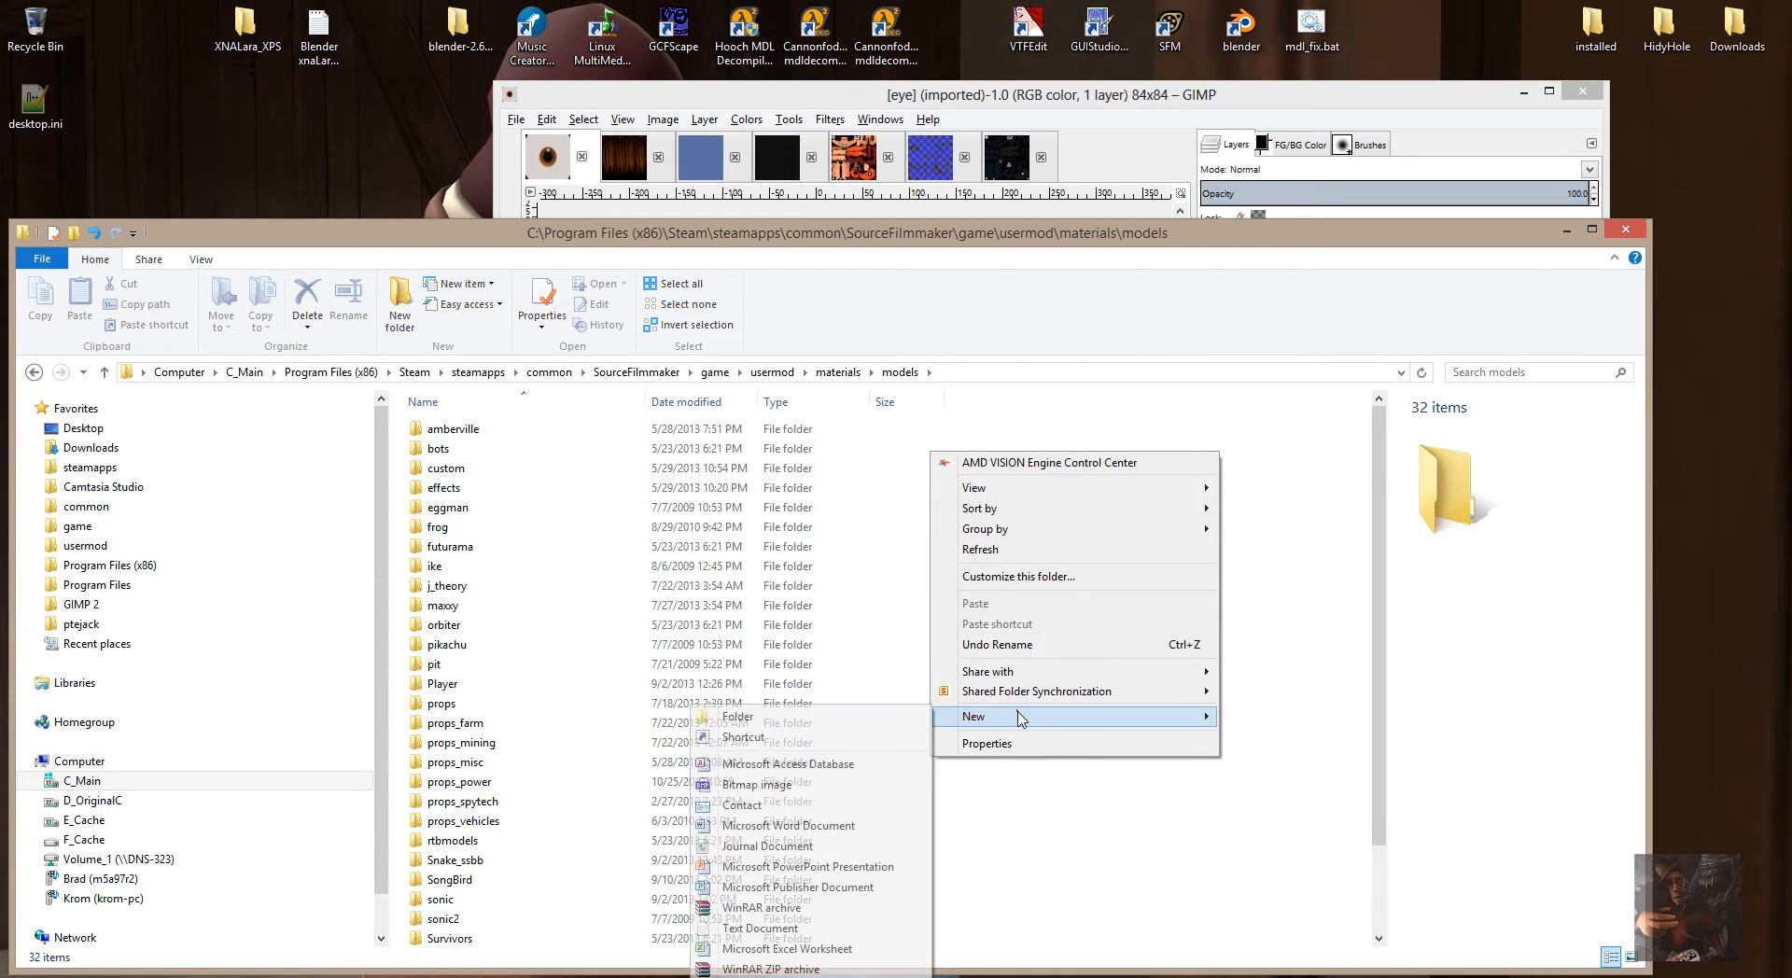
{"action": "left_click", "coordinate": [780, 718]}
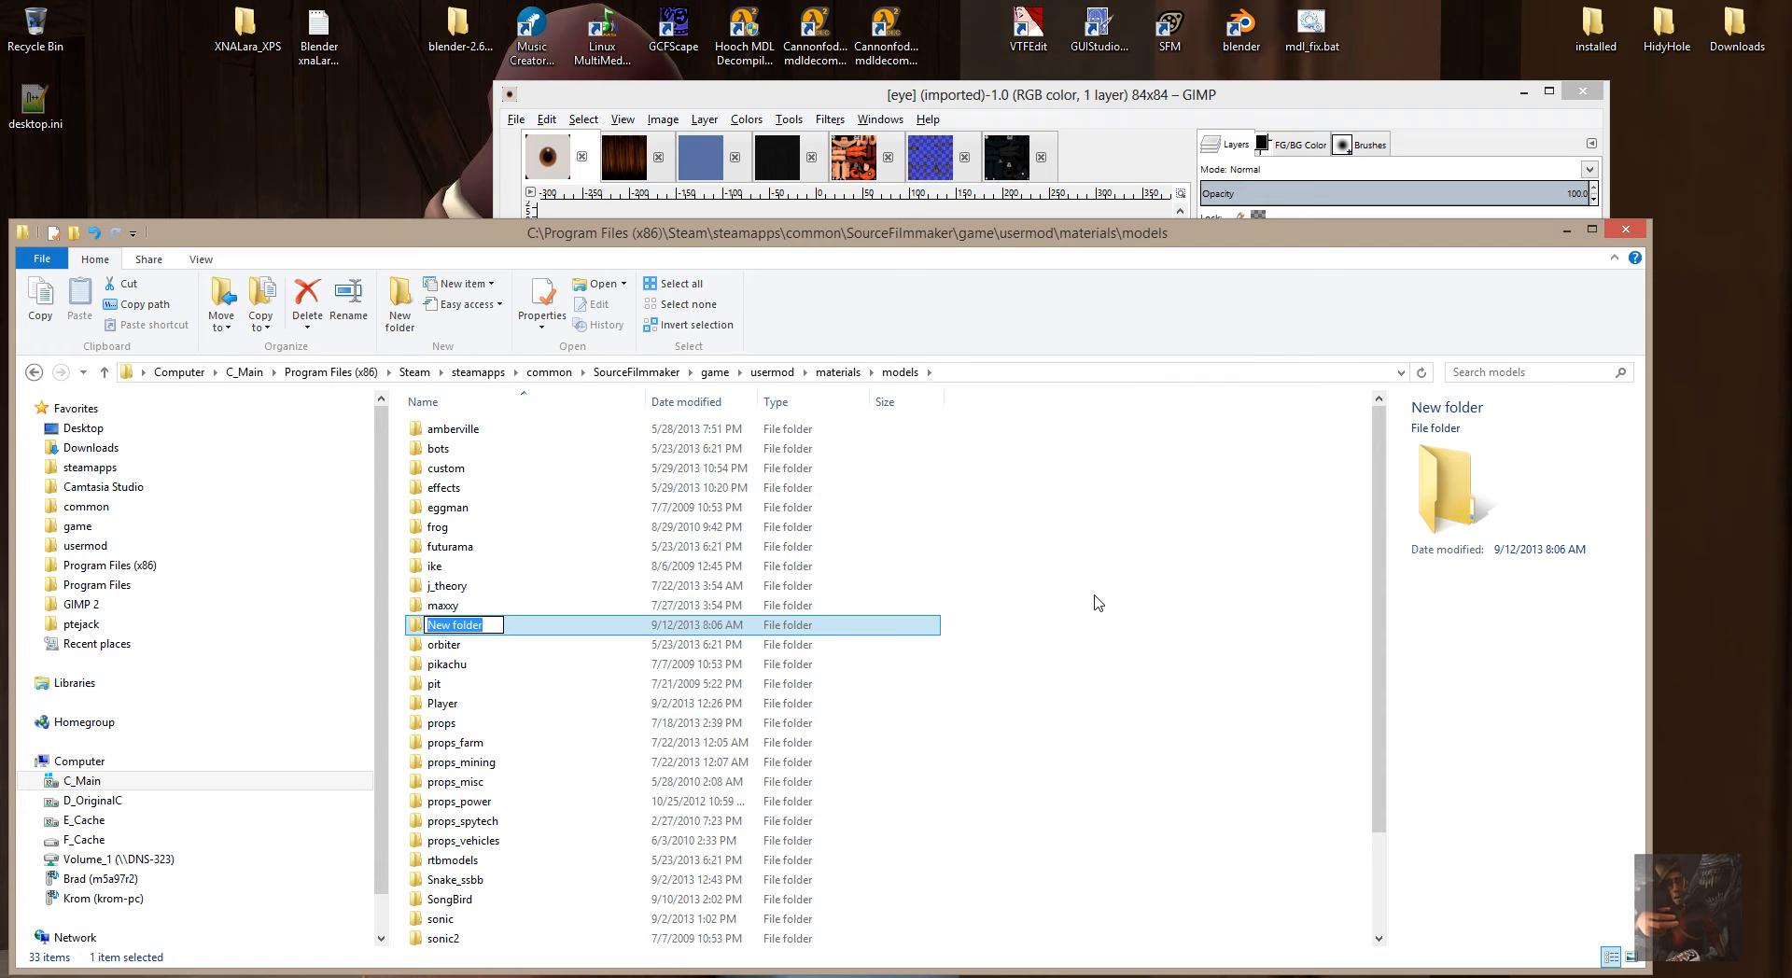
{"action": "type", "text": "ralph"}
{"action": "key", "text": "Return"}
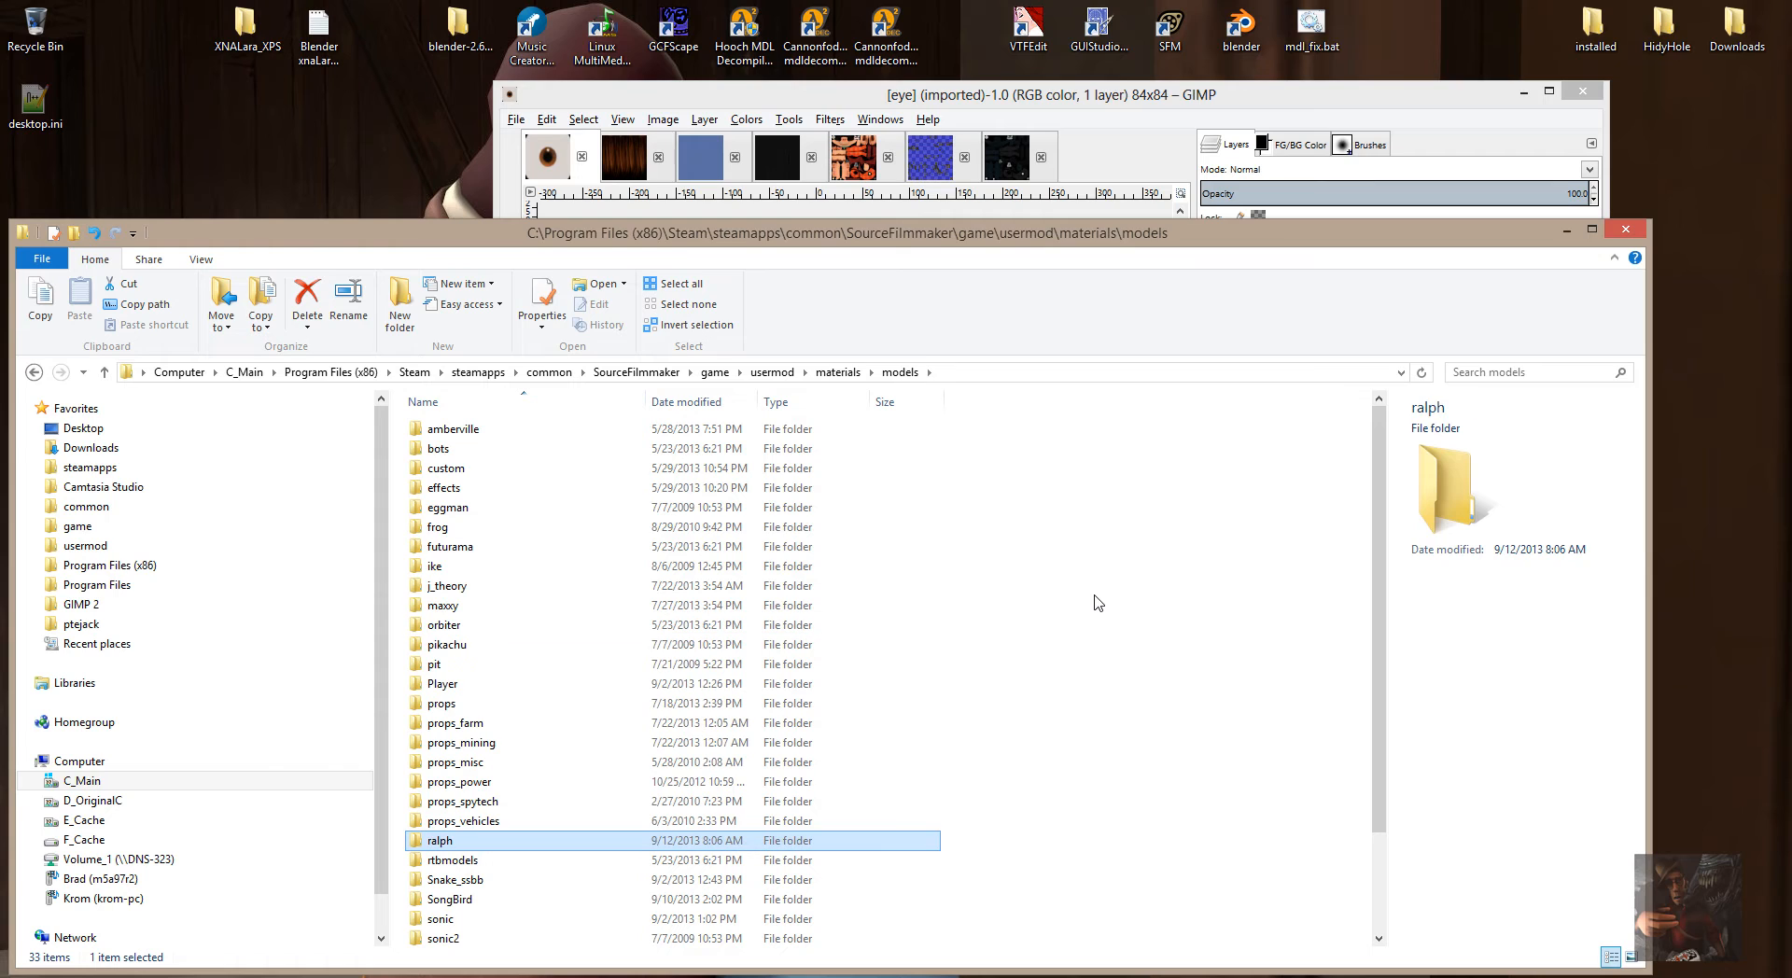
Retrace the path from usermod through materials to its models folder, and close the File Explorer window.
{"action": "left_click", "coordinate": [773, 373]}
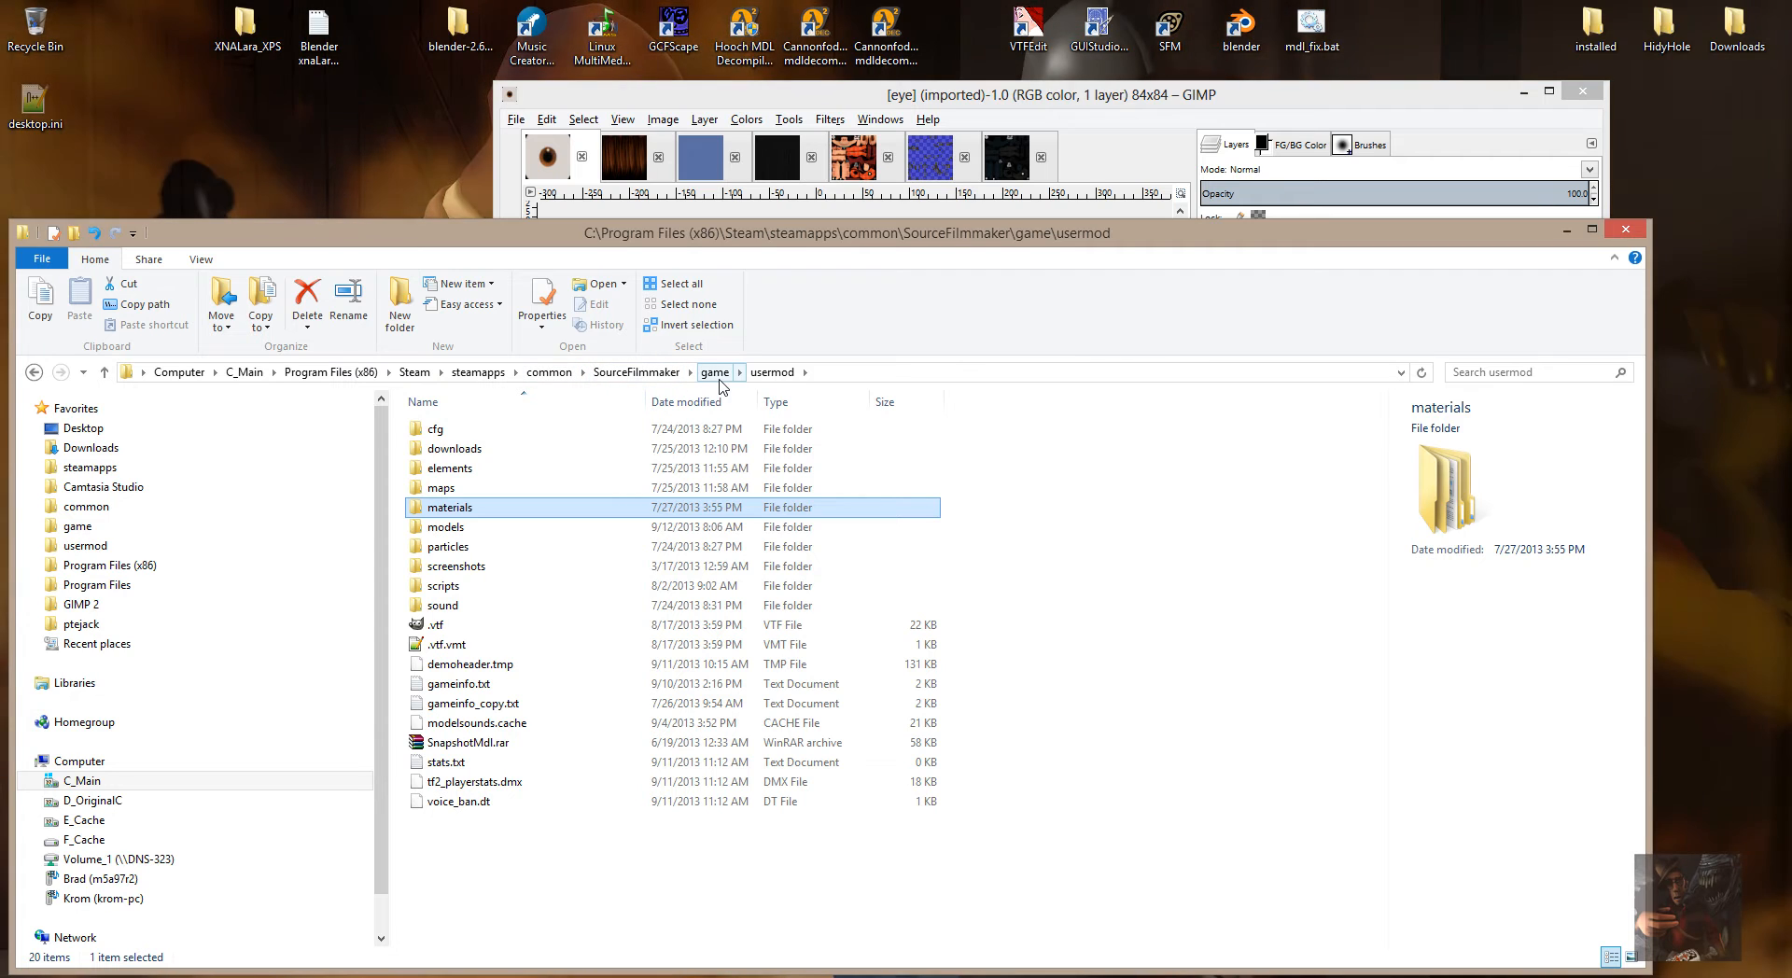
{"action": "double_click", "coordinate": [464, 511]}
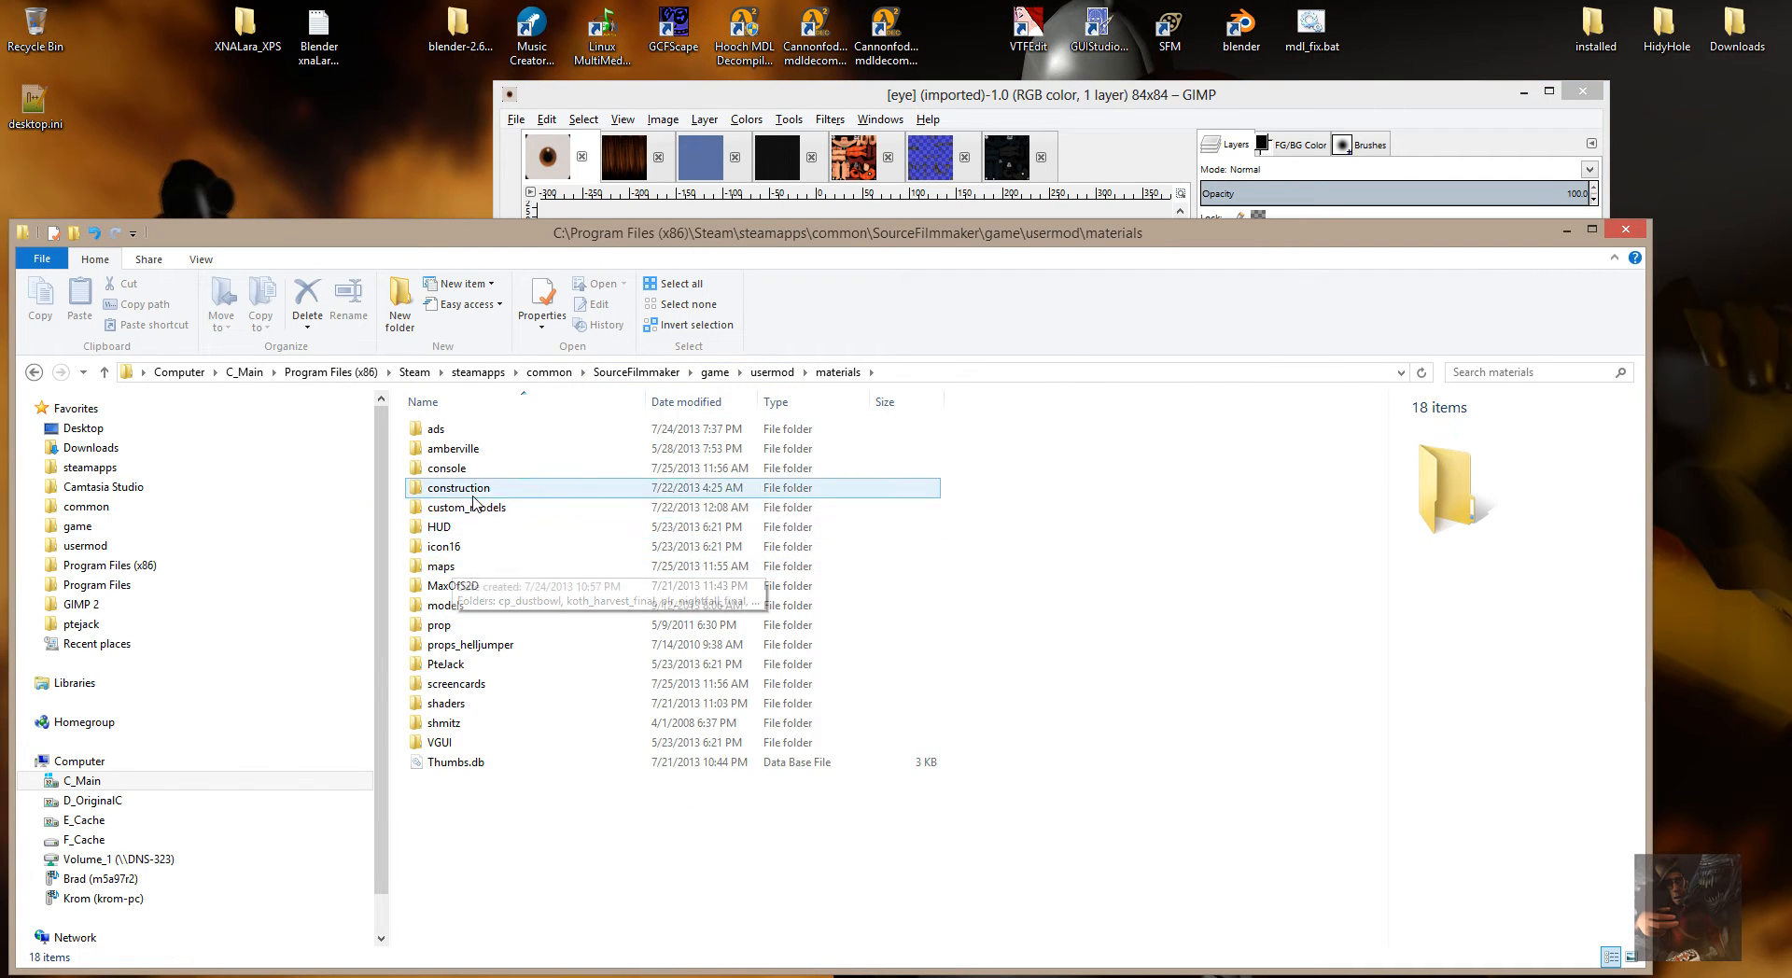
{"action": "double_click", "coordinate": [452, 605]}
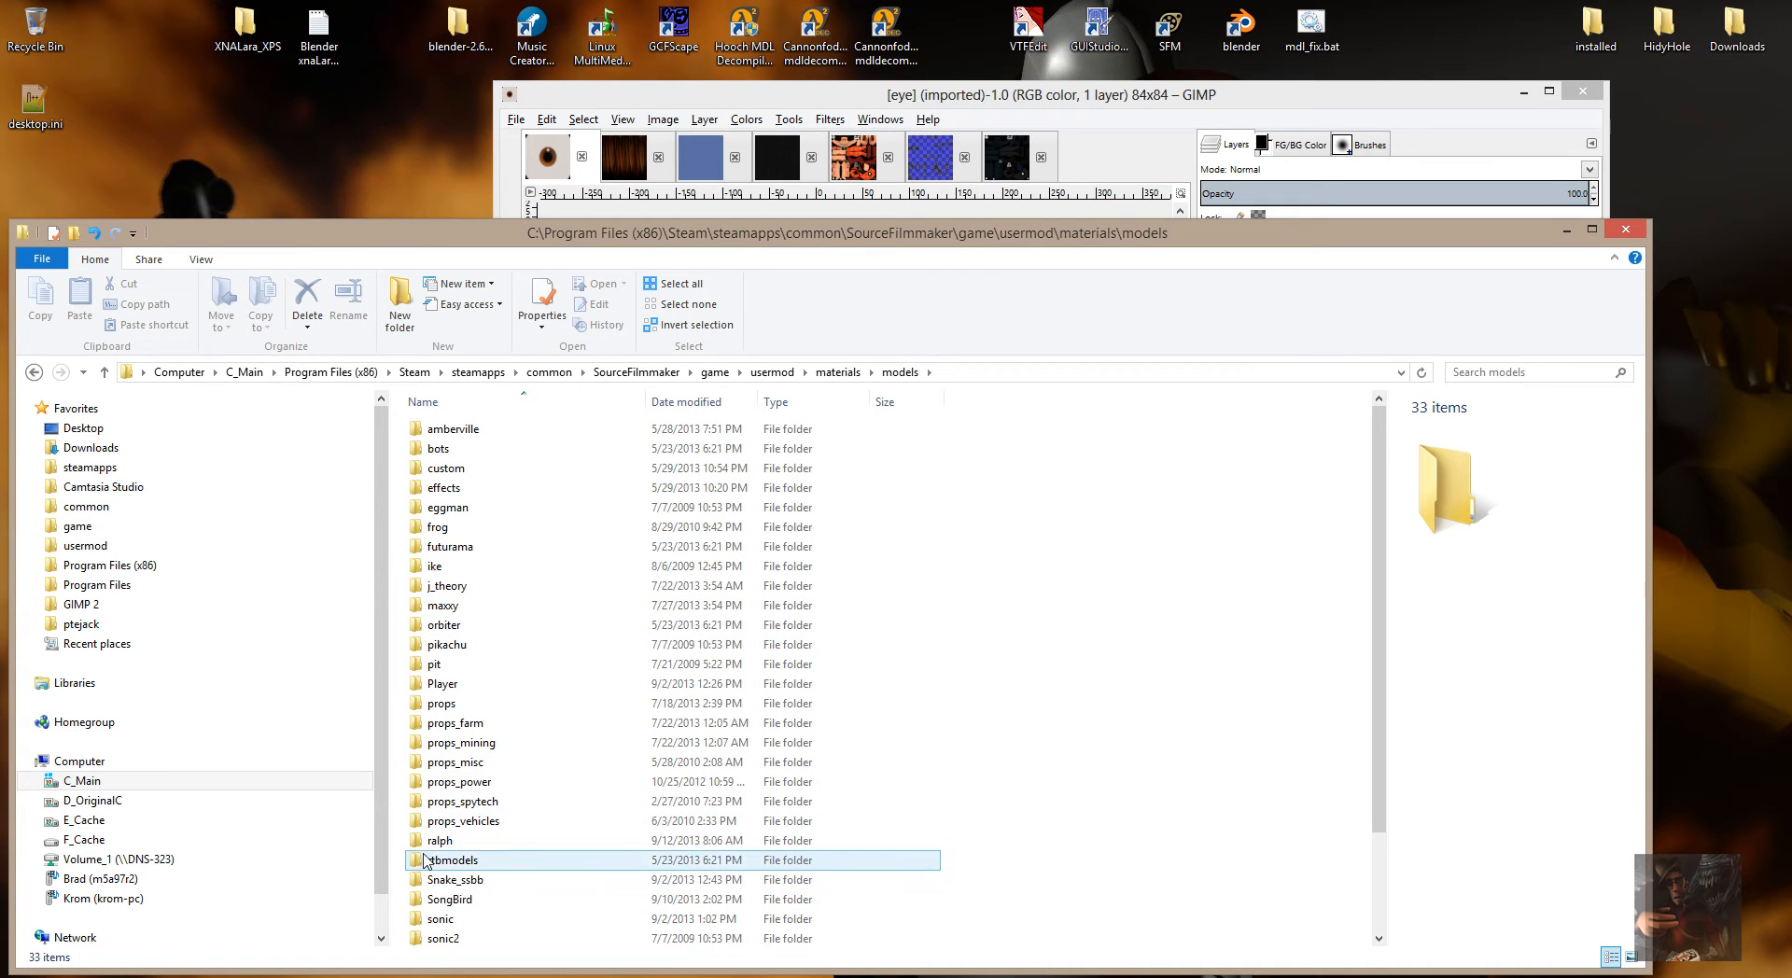
{"action": "left_click", "coordinate": [1626, 230]}
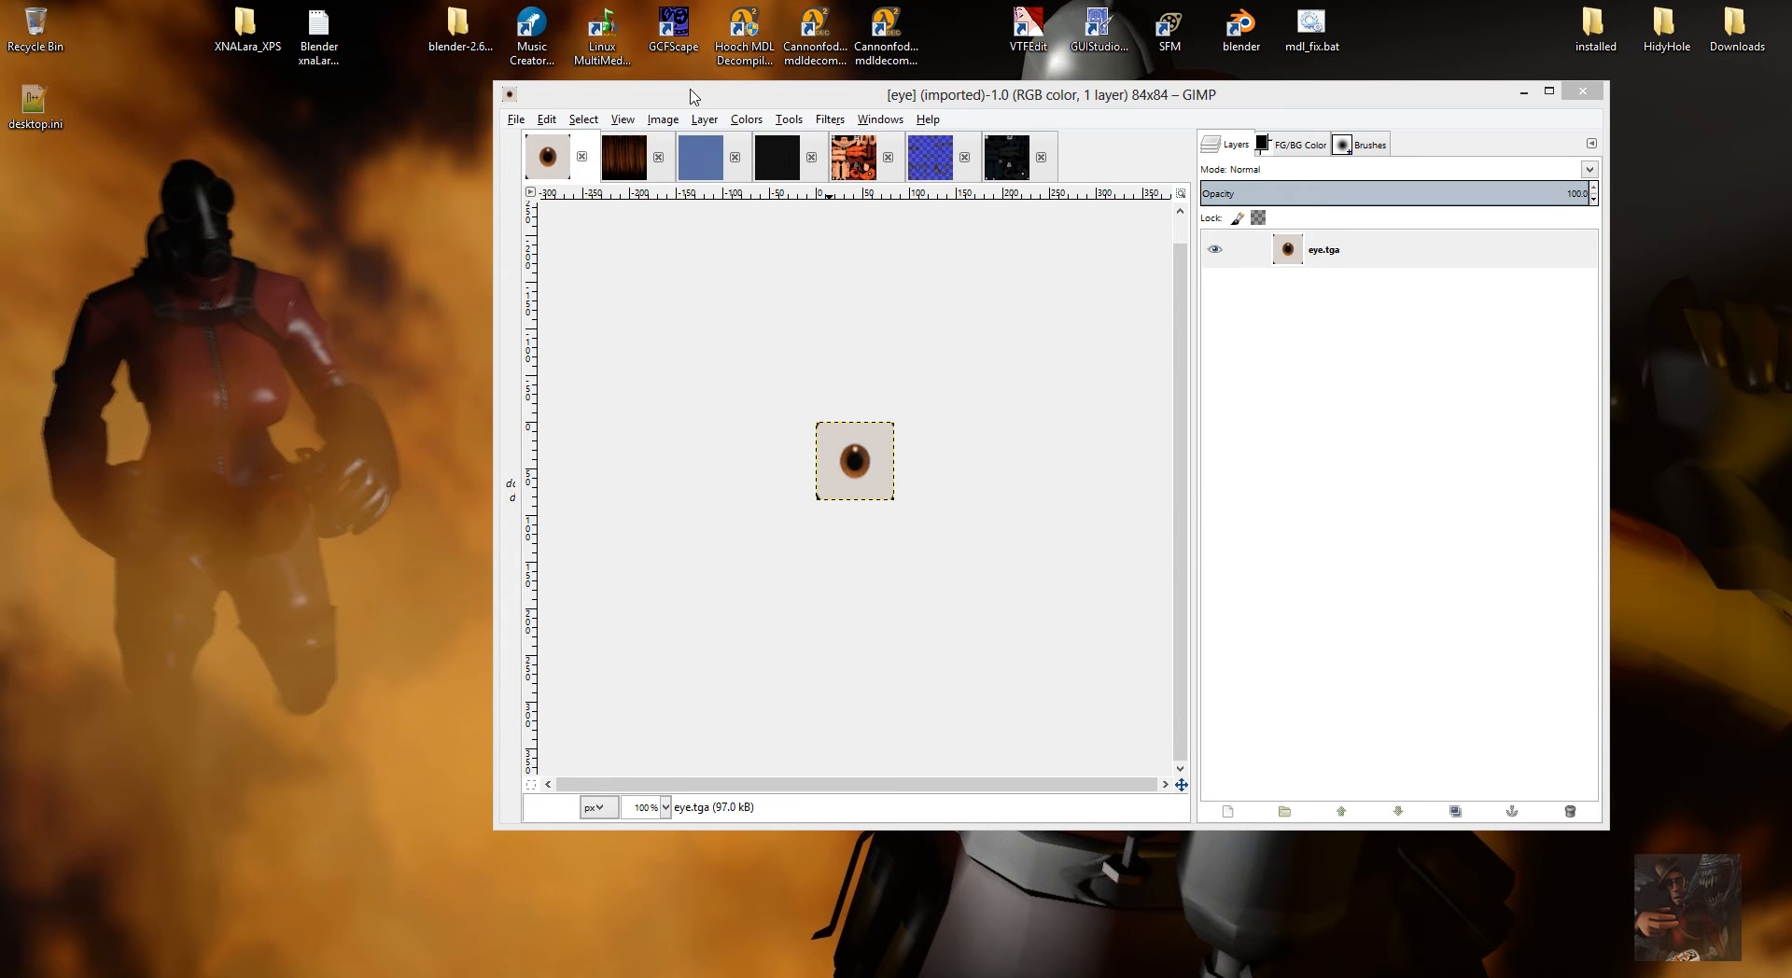
Start exporting the eye image from GIMP and browse the save location to Program Files (x86)\Steam\steamapps on the C_Main drive.
{"action": "left_click_drag", "start_coordinate": [690, 97], "coordinate": [470, 120]}
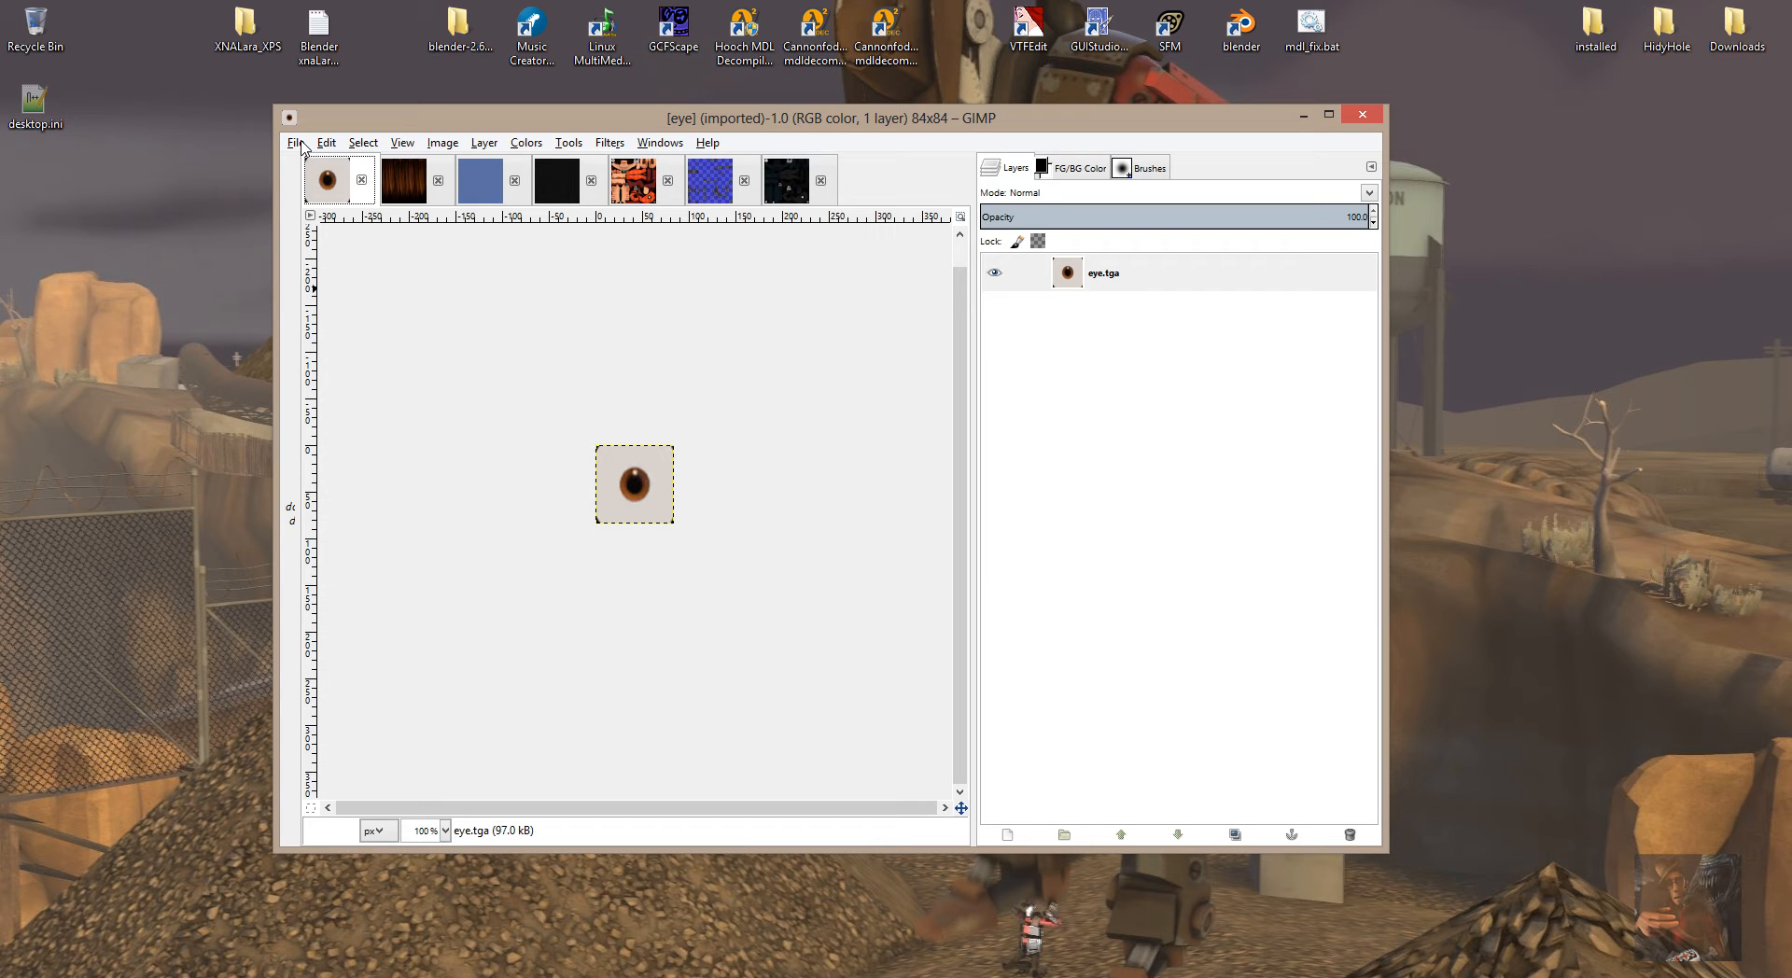
{"action": "left_click", "coordinate": [297, 145]}
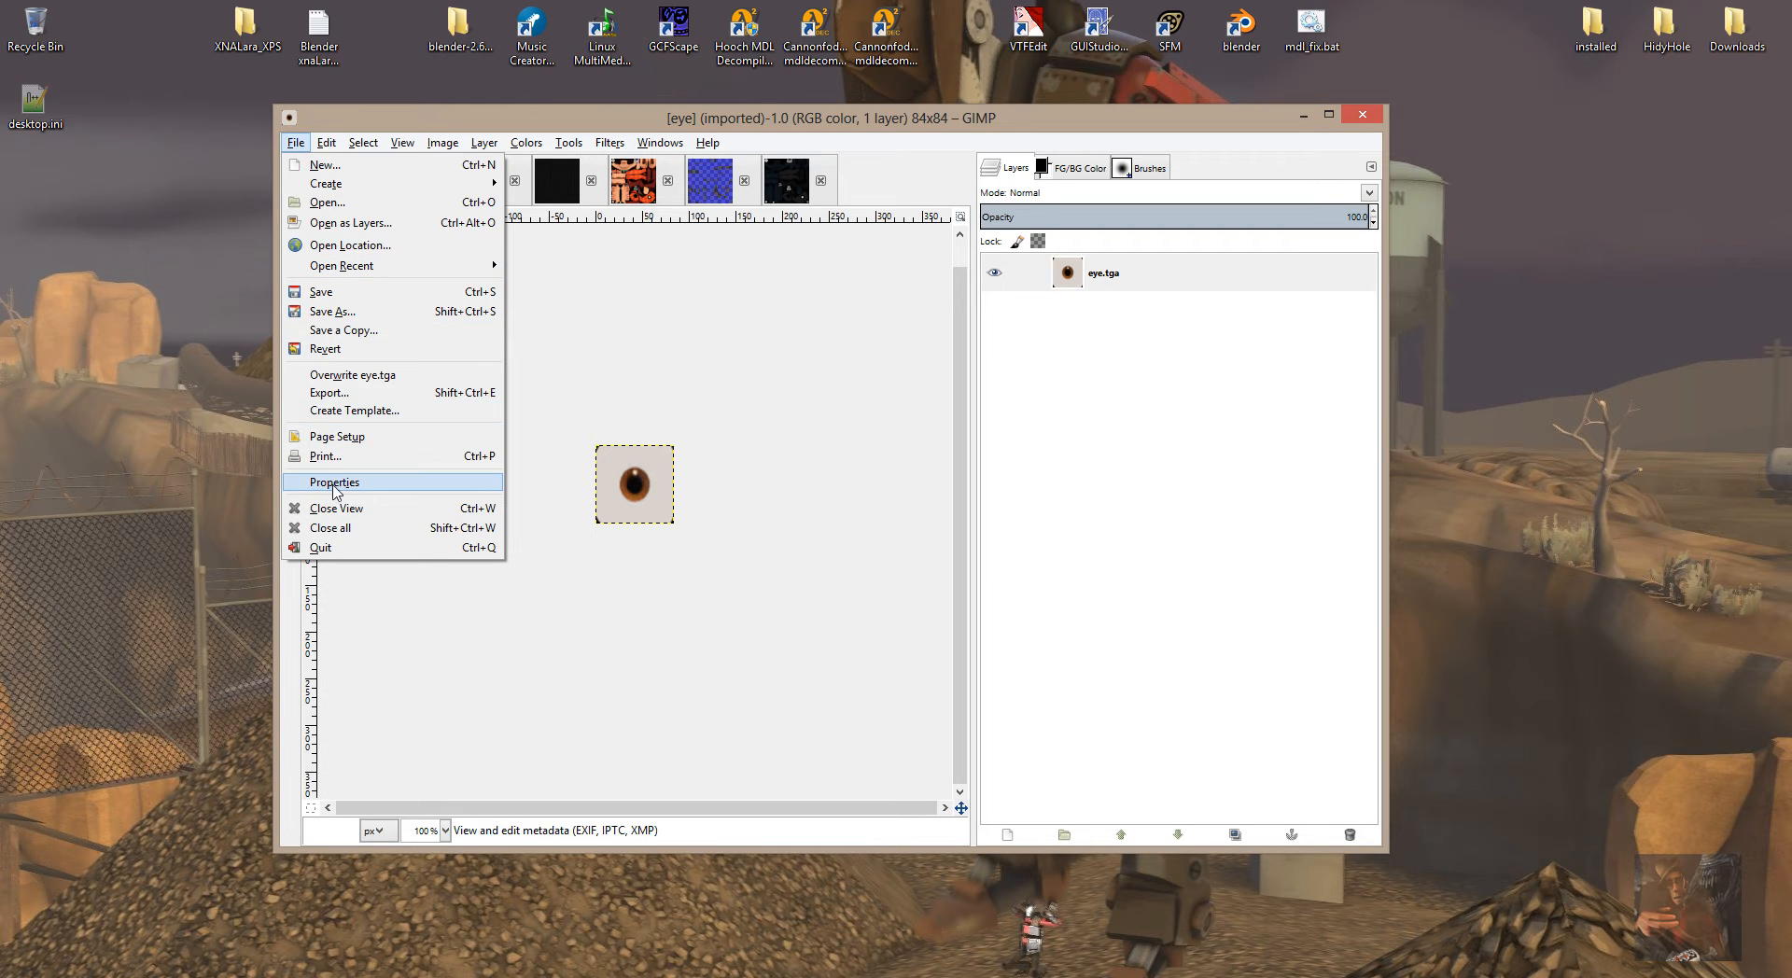
{"action": "left_click", "coordinate": [329, 393]}
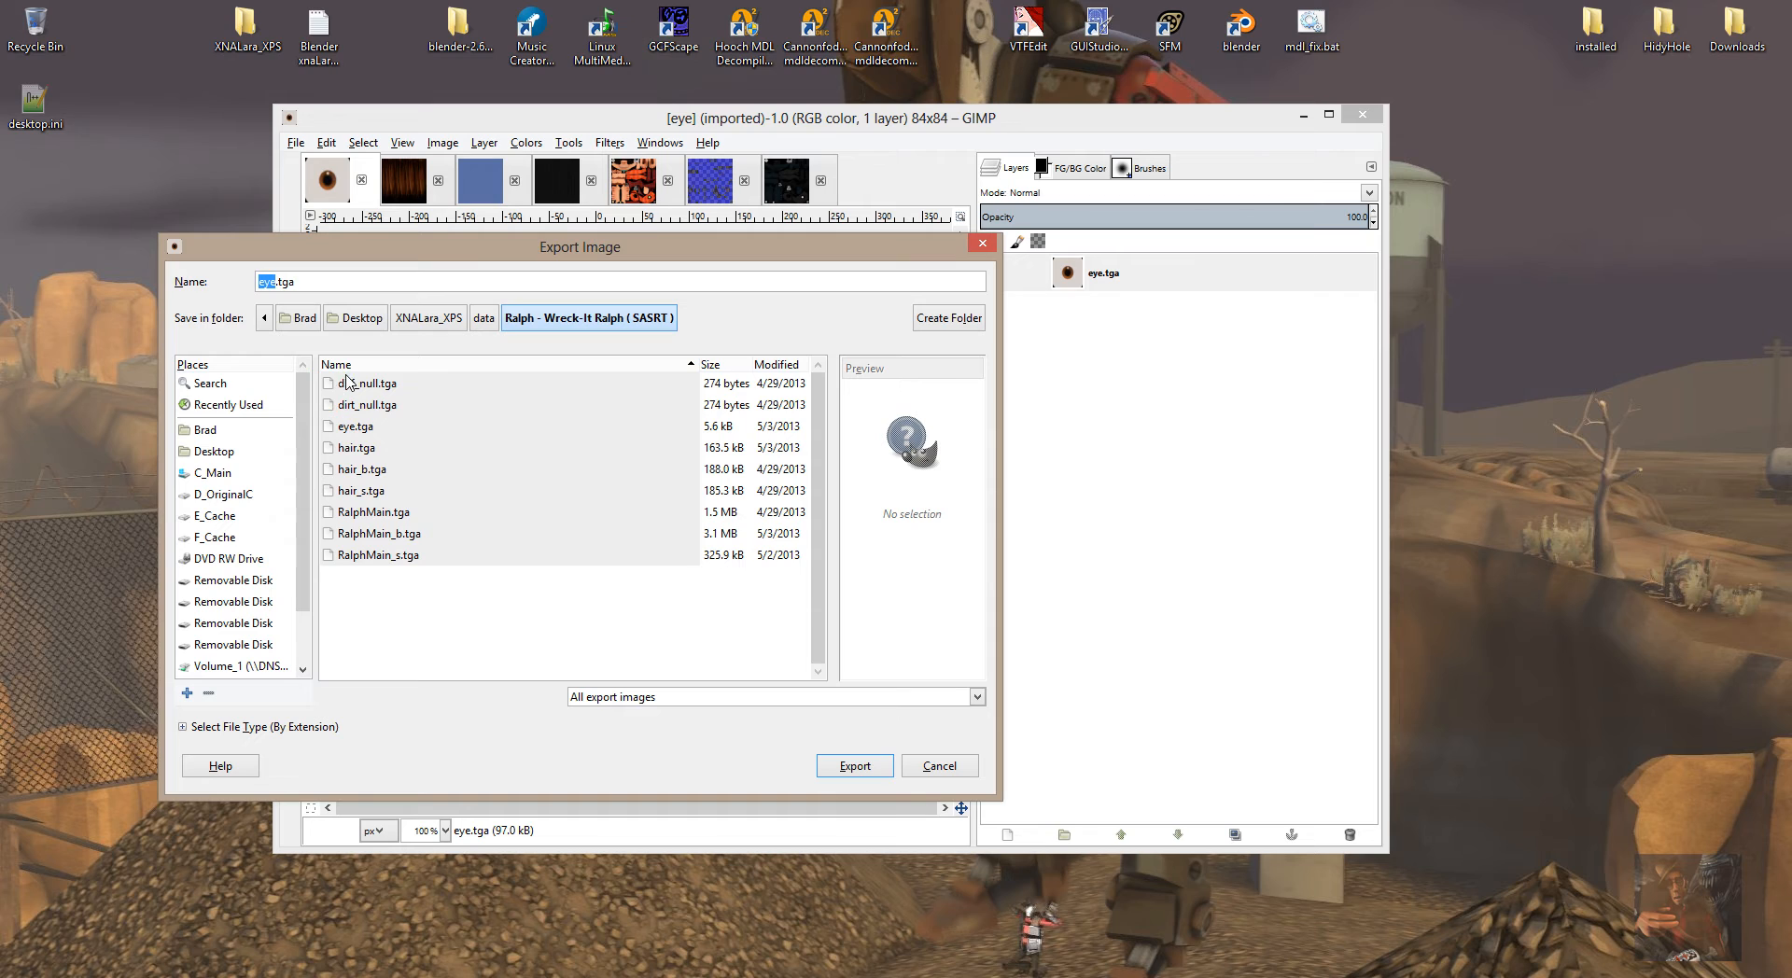
{"action": "left_click", "coordinate": [224, 474]}
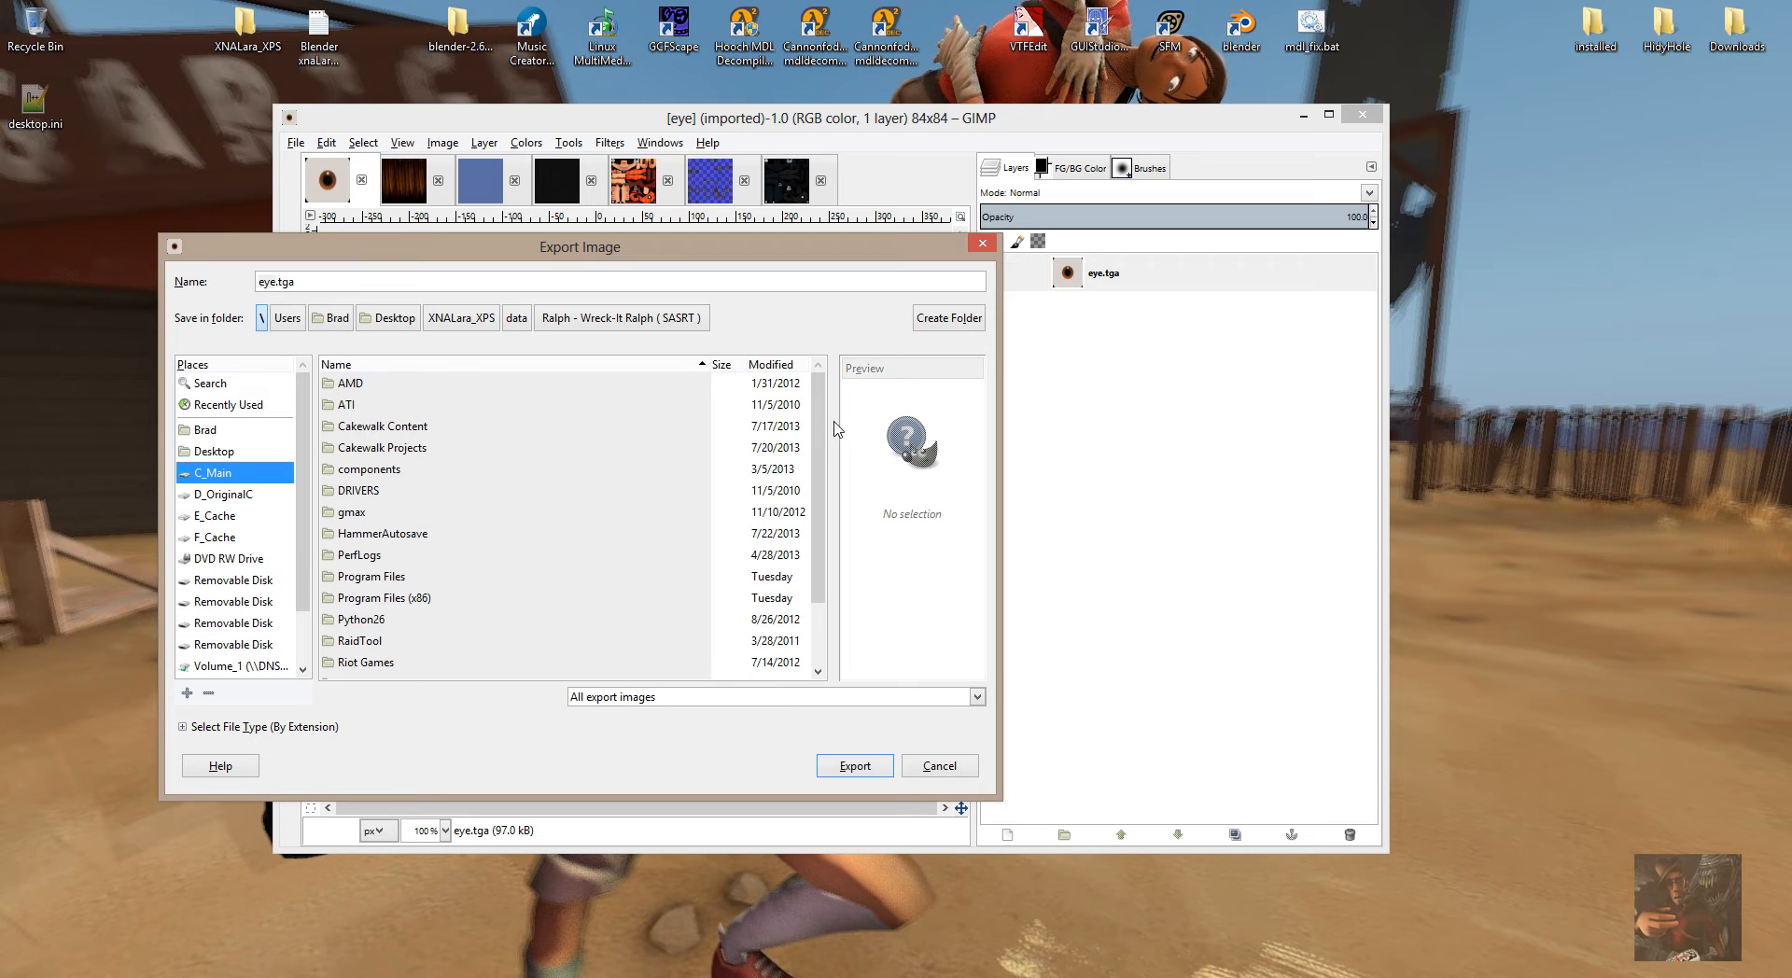
{"action": "double_click", "coordinate": [396, 600]}
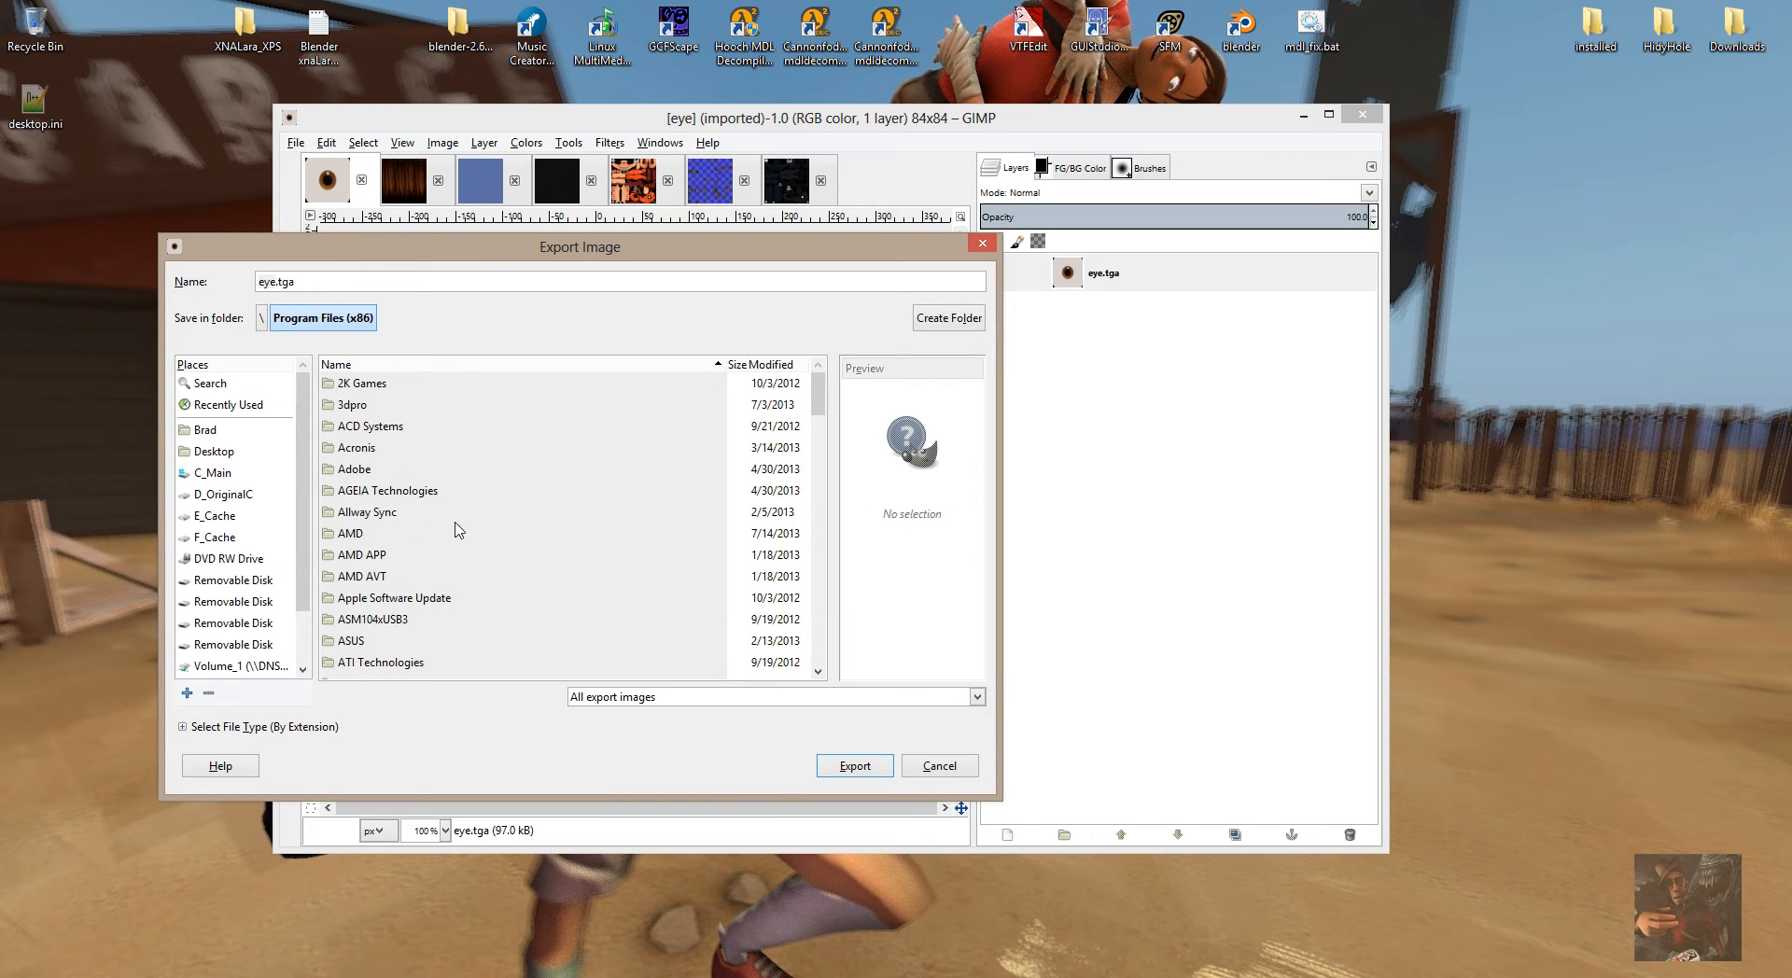
{"action": "left_click_drag", "start_coordinate": [818, 401], "coordinate": [840, 613]}
{"action": "double_click", "coordinate": [348, 463]}
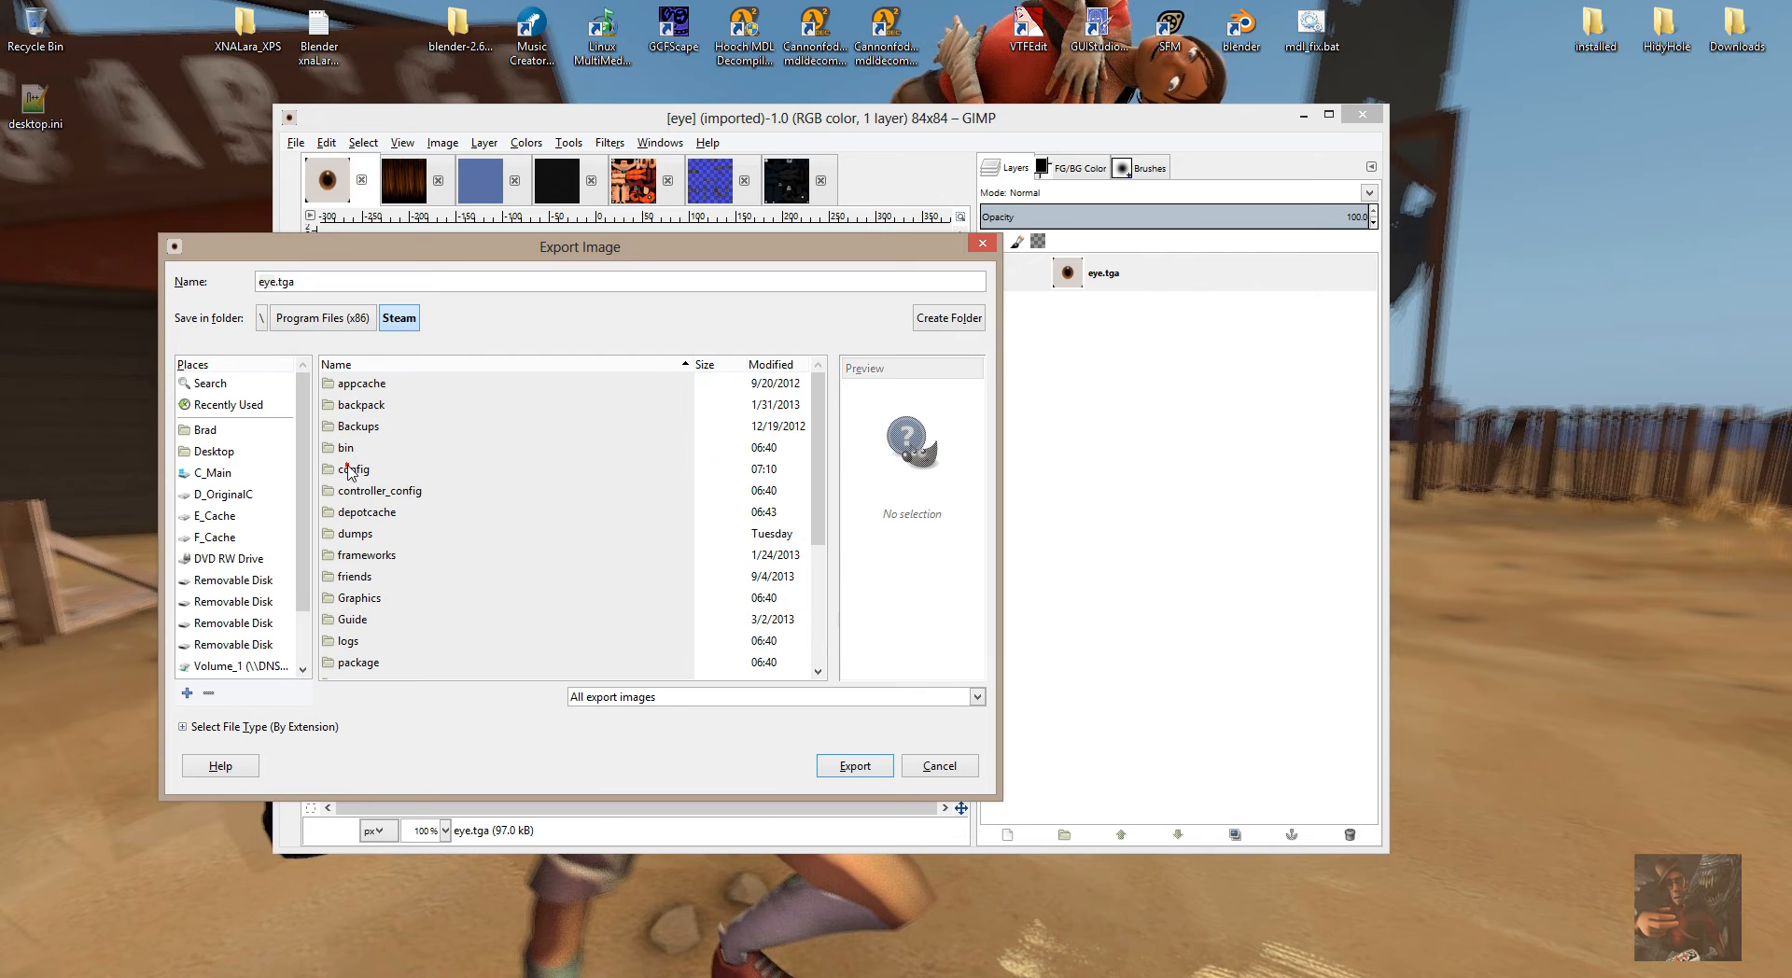
{"action": "scroll", "coordinate": [466, 570], "scroll_direction": "down", "scroll_amount": 5}
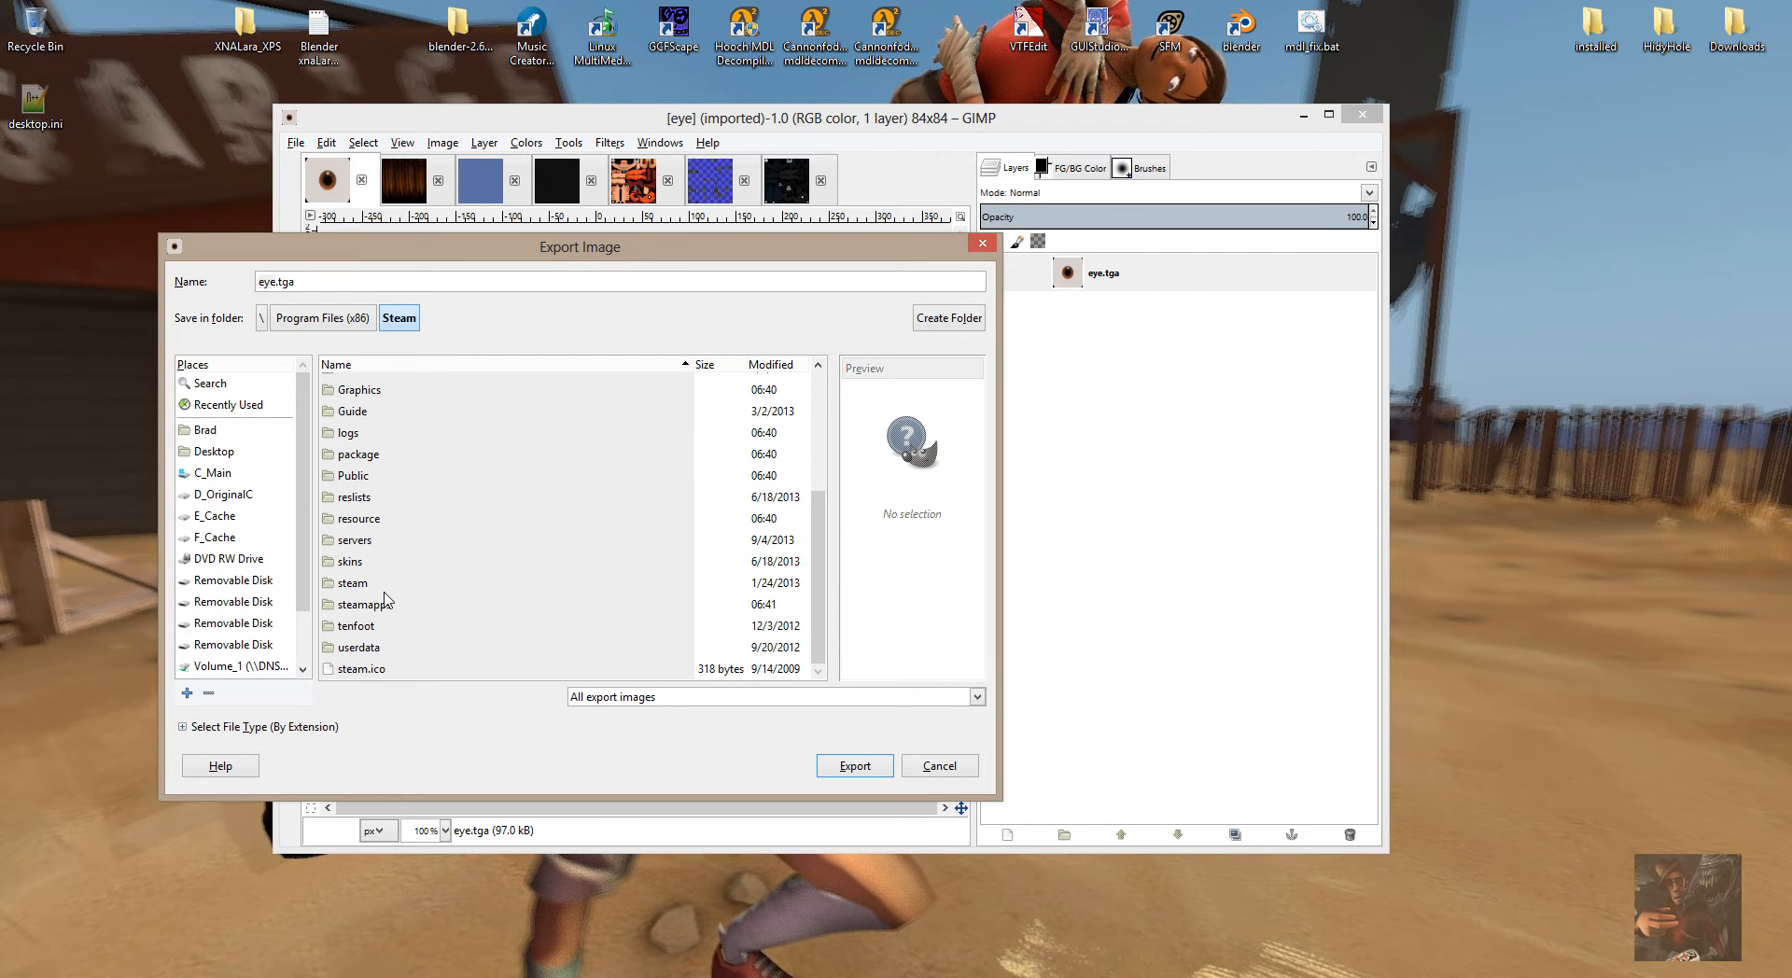
{"action": "left_click", "coordinate": [386, 607]}
{"action": "double_click", "coordinate": [385, 607]}
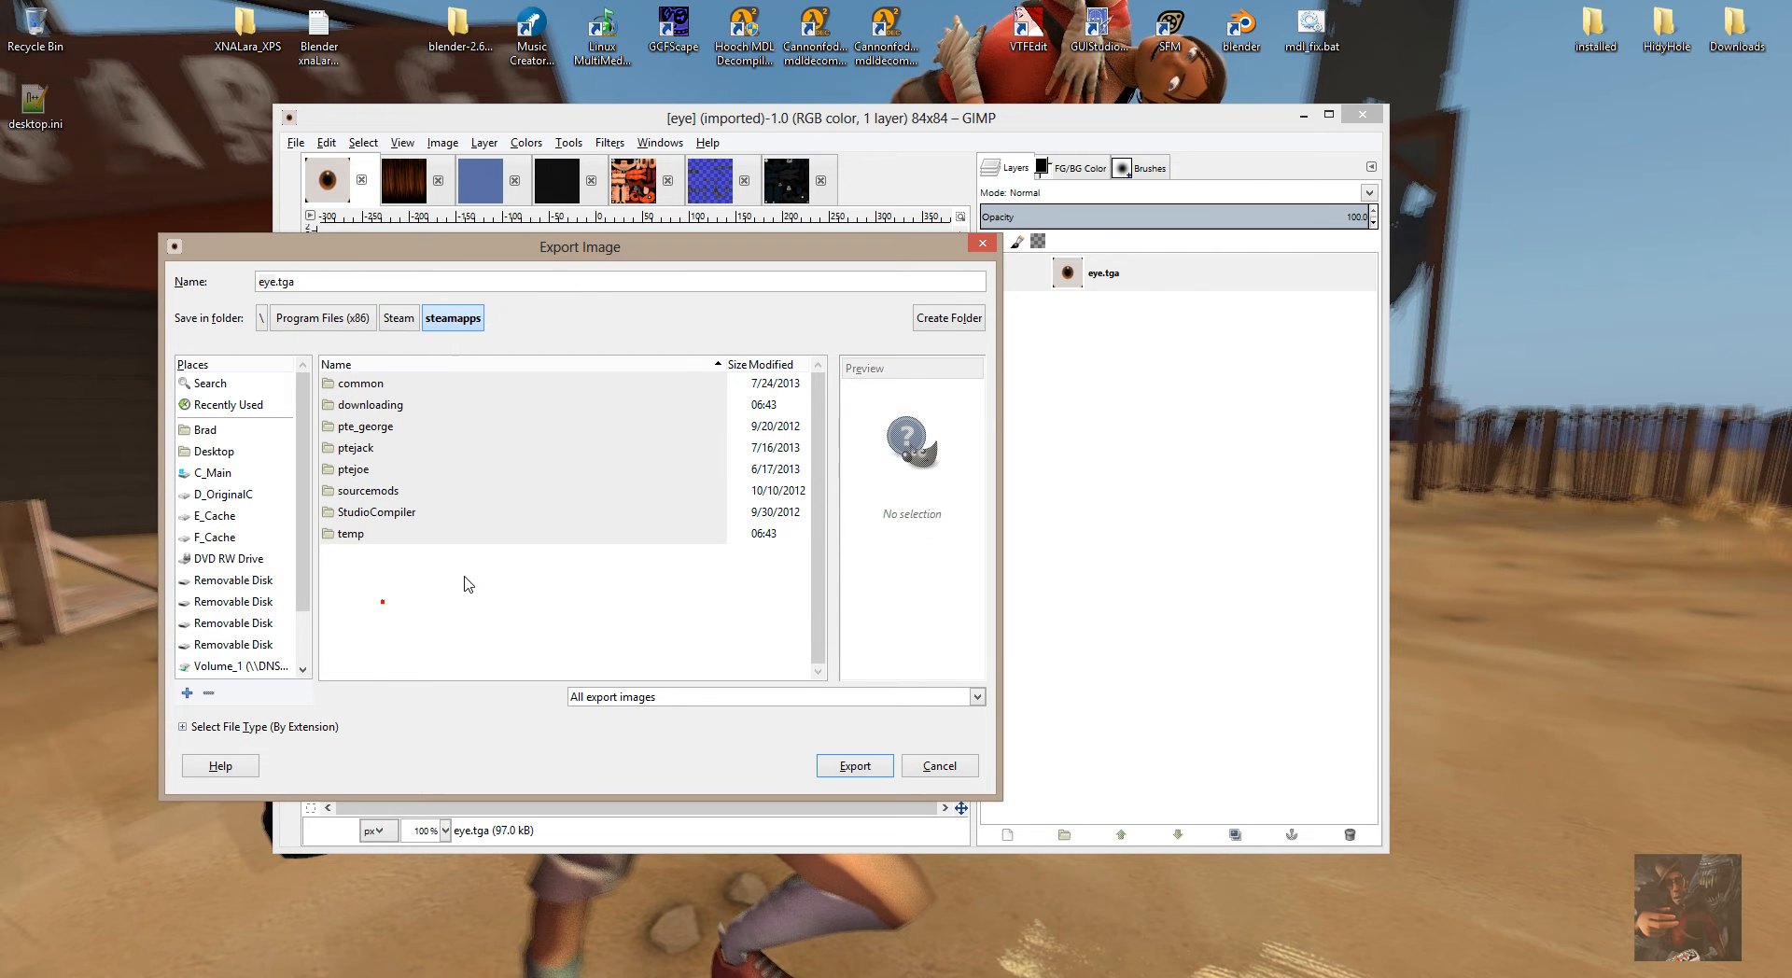
Continue the export's save location from steamapps through common\SourceFilmmaker\game into the usermod folder.
{"action": "left_click", "coordinate": [362, 388]}
{"action": "double_click", "coordinate": [362, 388]}
{"action": "scroll", "coordinate": [485, 462], "scroll_direction": "down", "scroll_amount": 10}
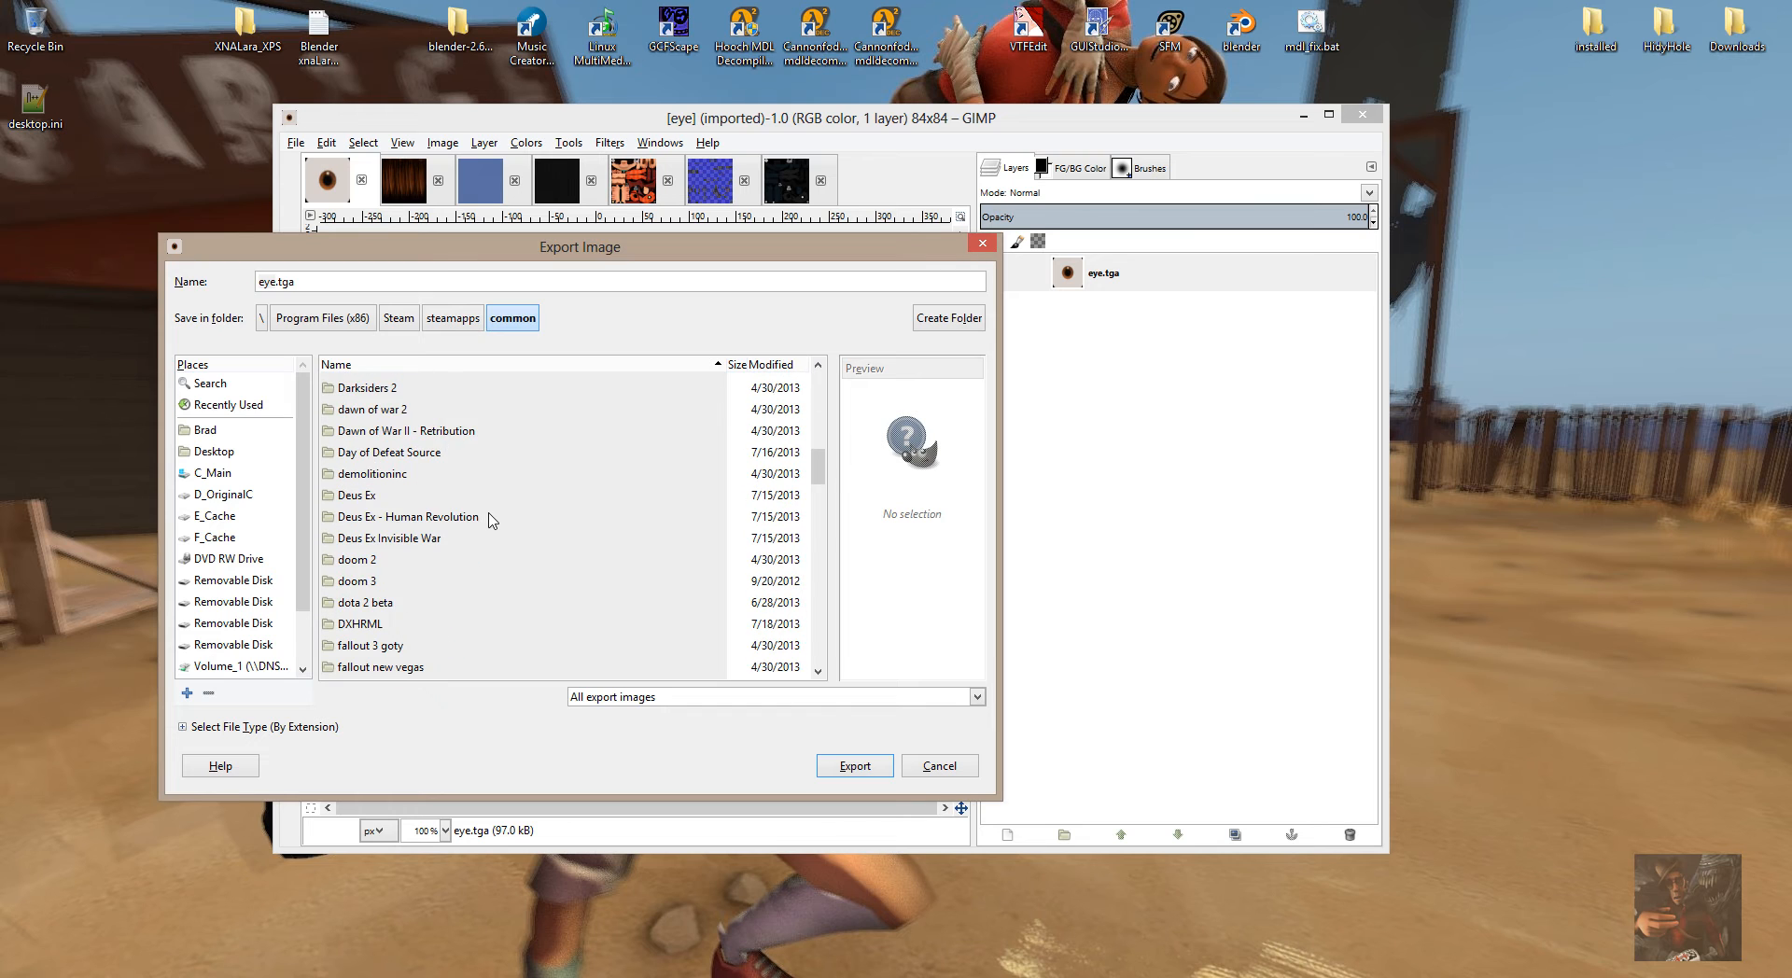
{"action": "scroll", "coordinate": [493, 520], "scroll_direction": "down", "scroll_amount": 8}
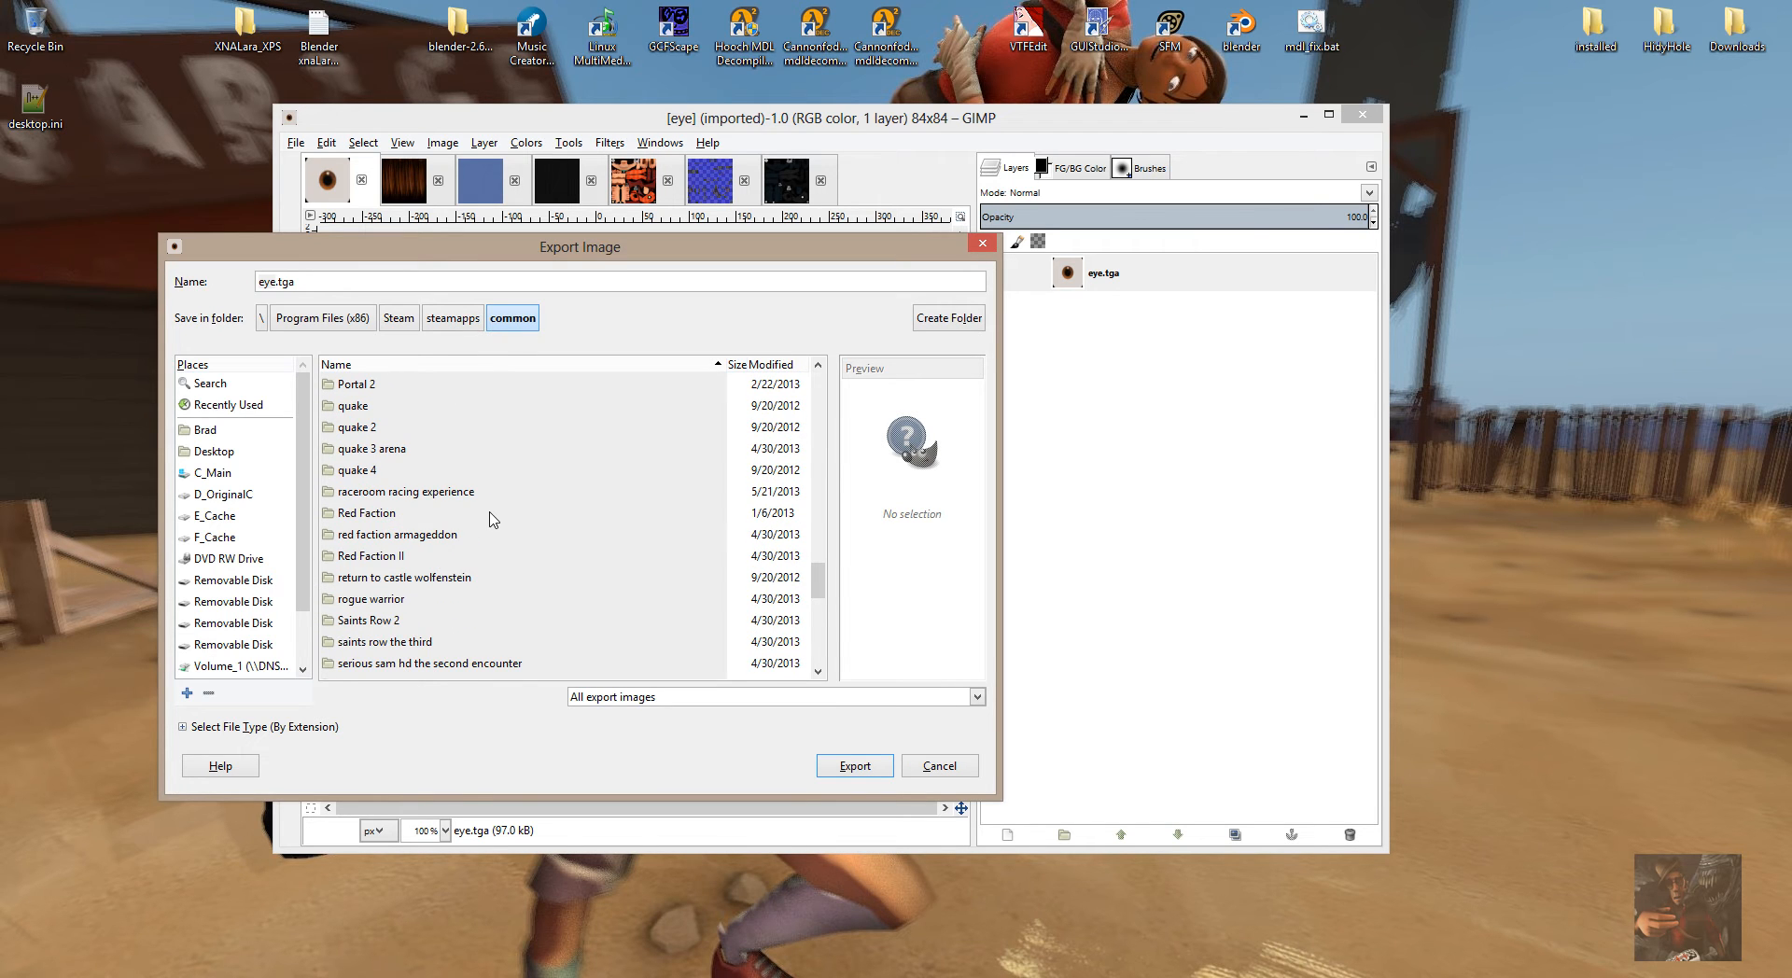
{"action": "scroll", "coordinate": [493, 520], "scroll_direction": "down", "scroll_amount": 3}
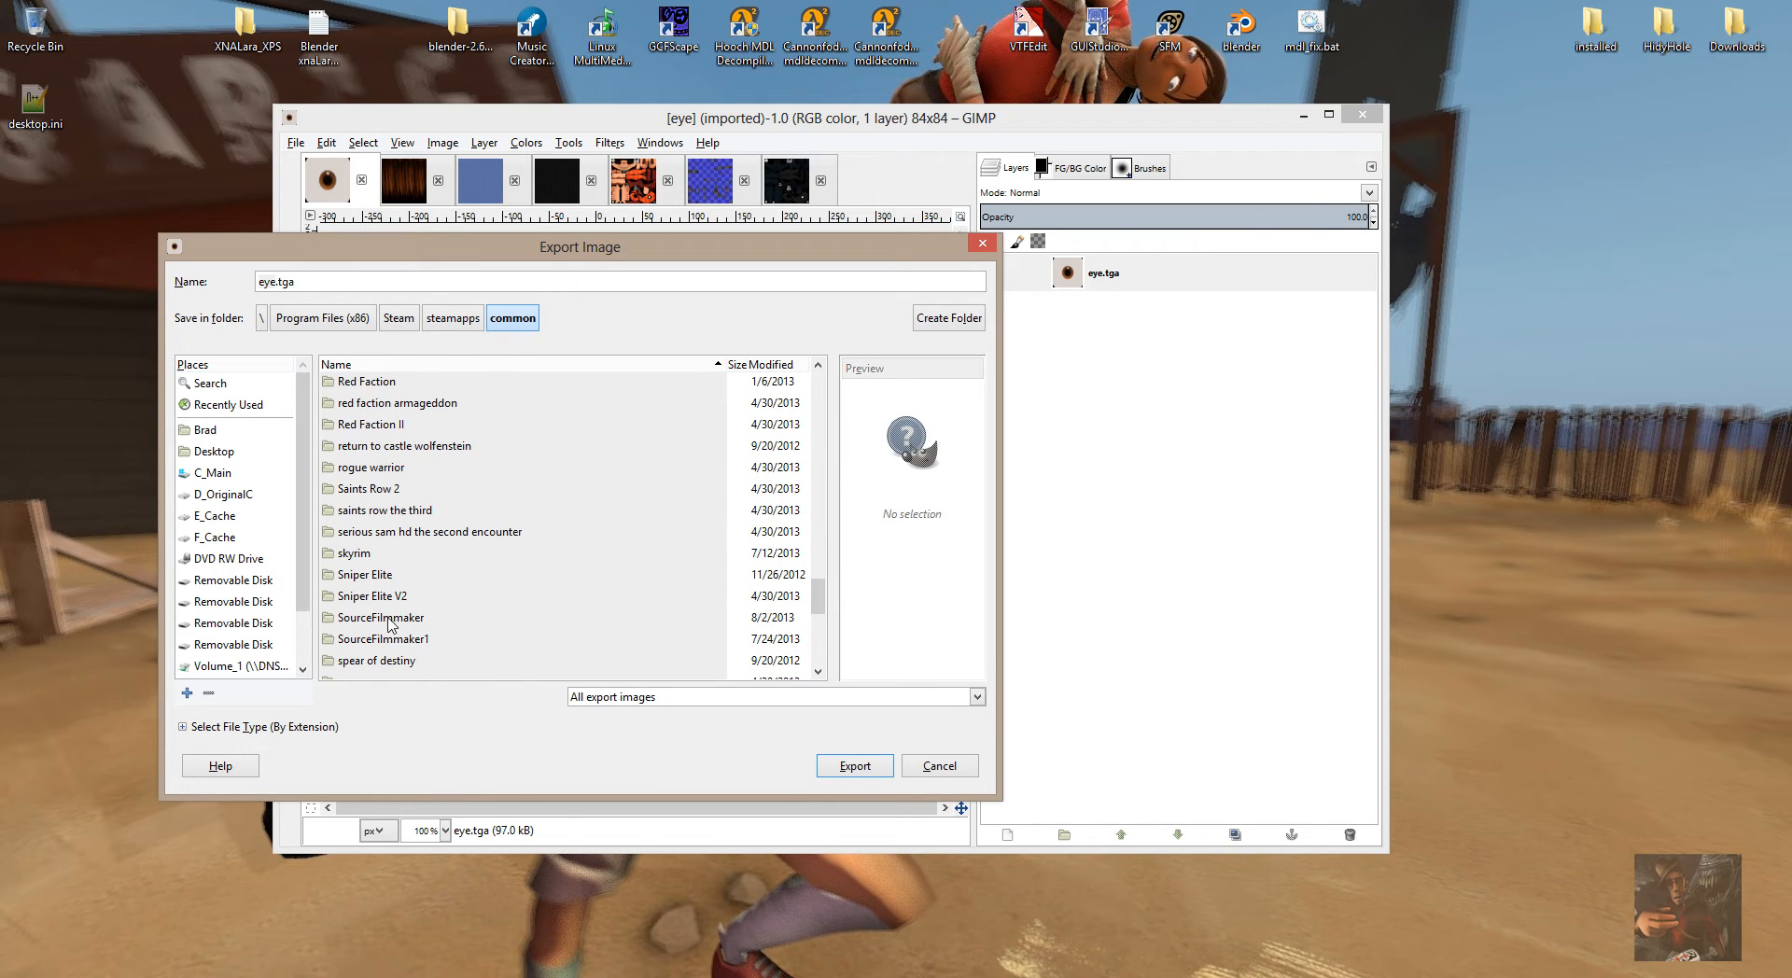
{"action": "double_click", "coordinate": [388, 618]}
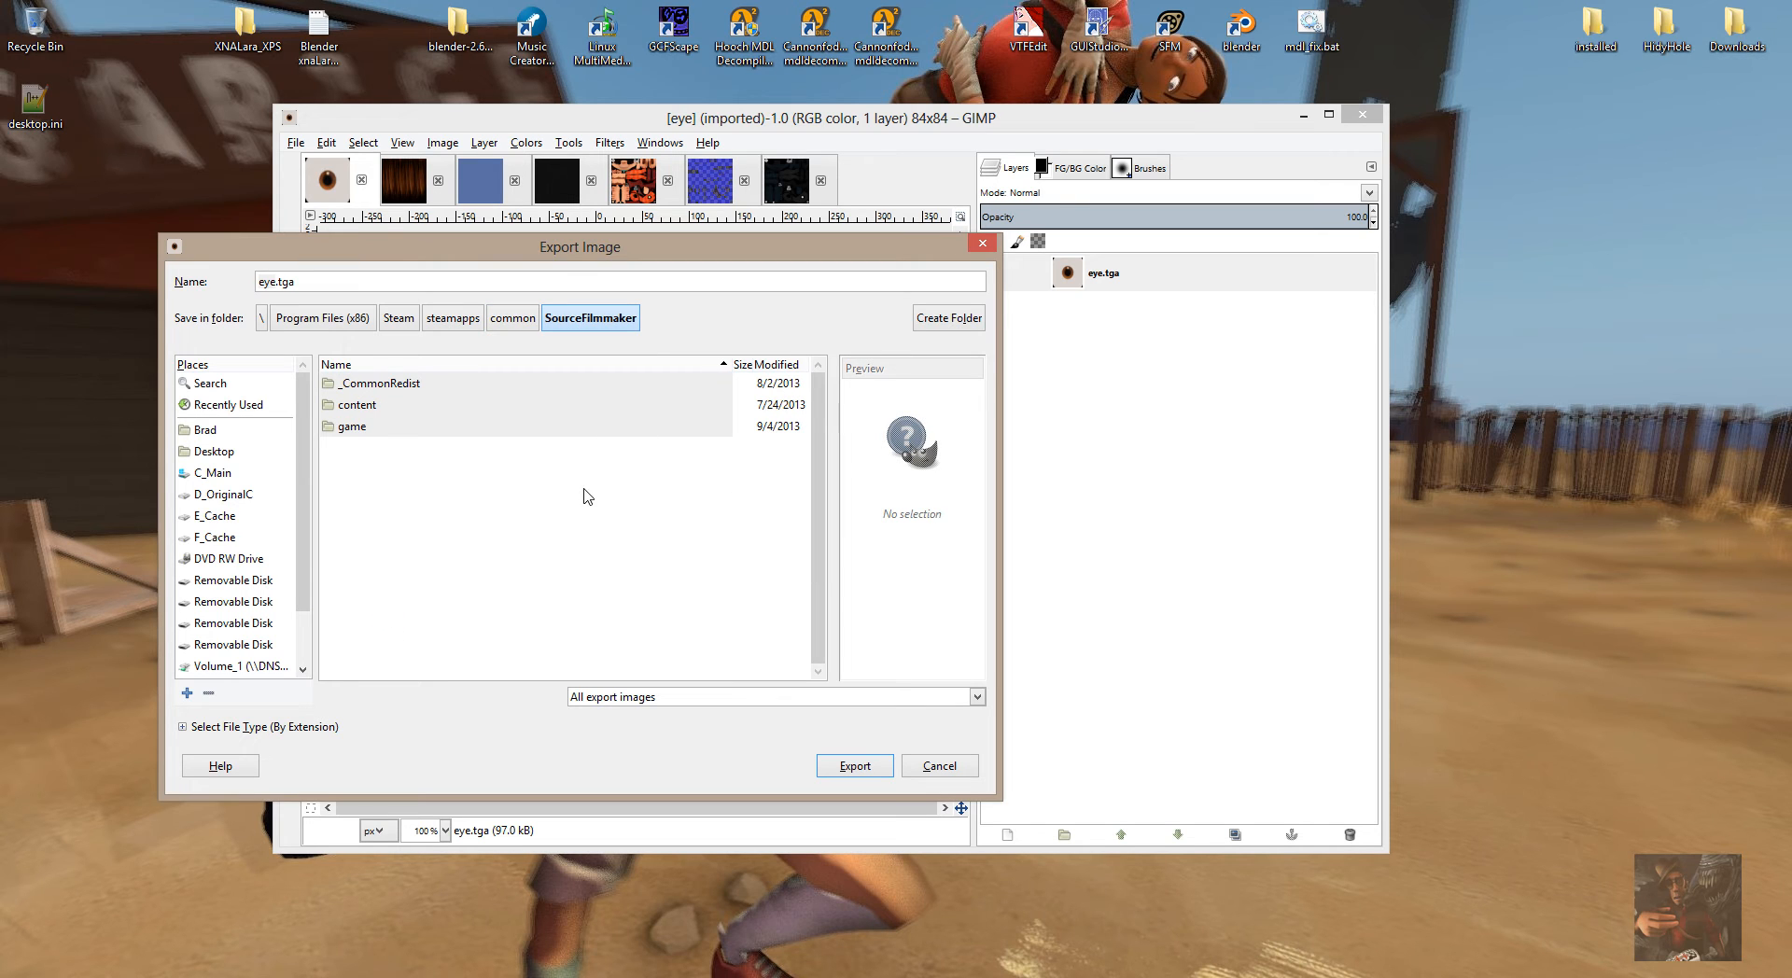
{"action": "double_click", "coordinate": [361, 426]}
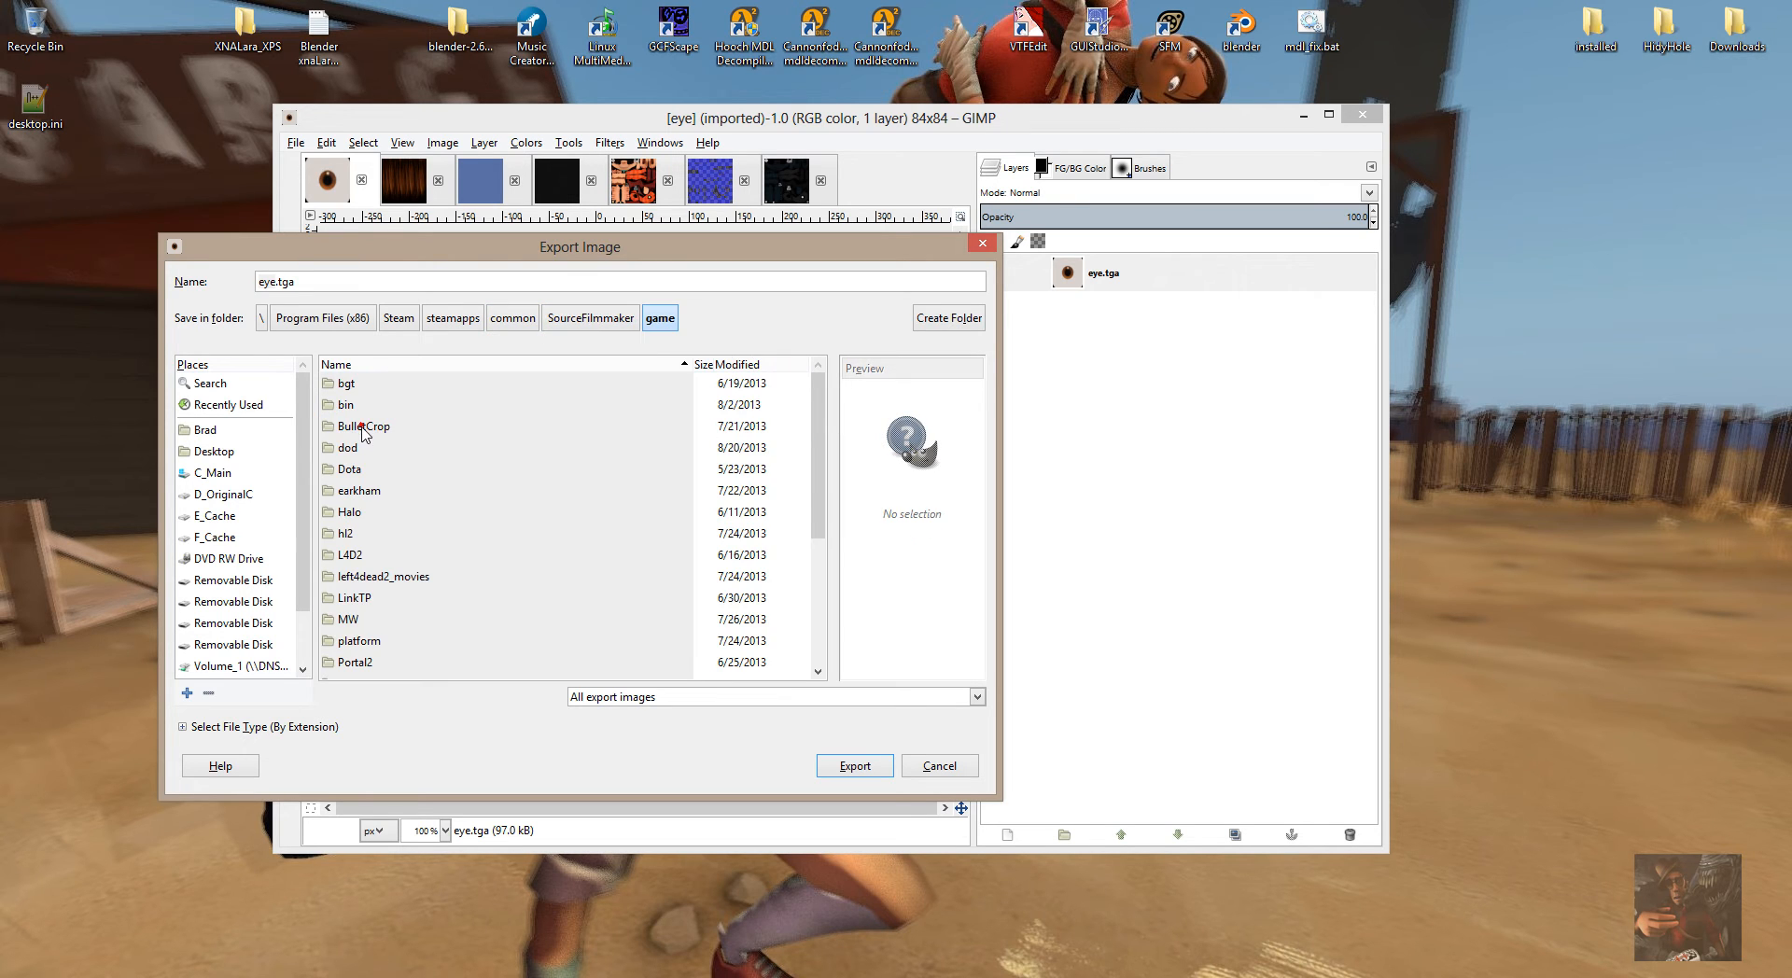
{"action": "scroll", "coordinate": [402, 533], "scroll_direction": "down", "scroll_amount": 5}
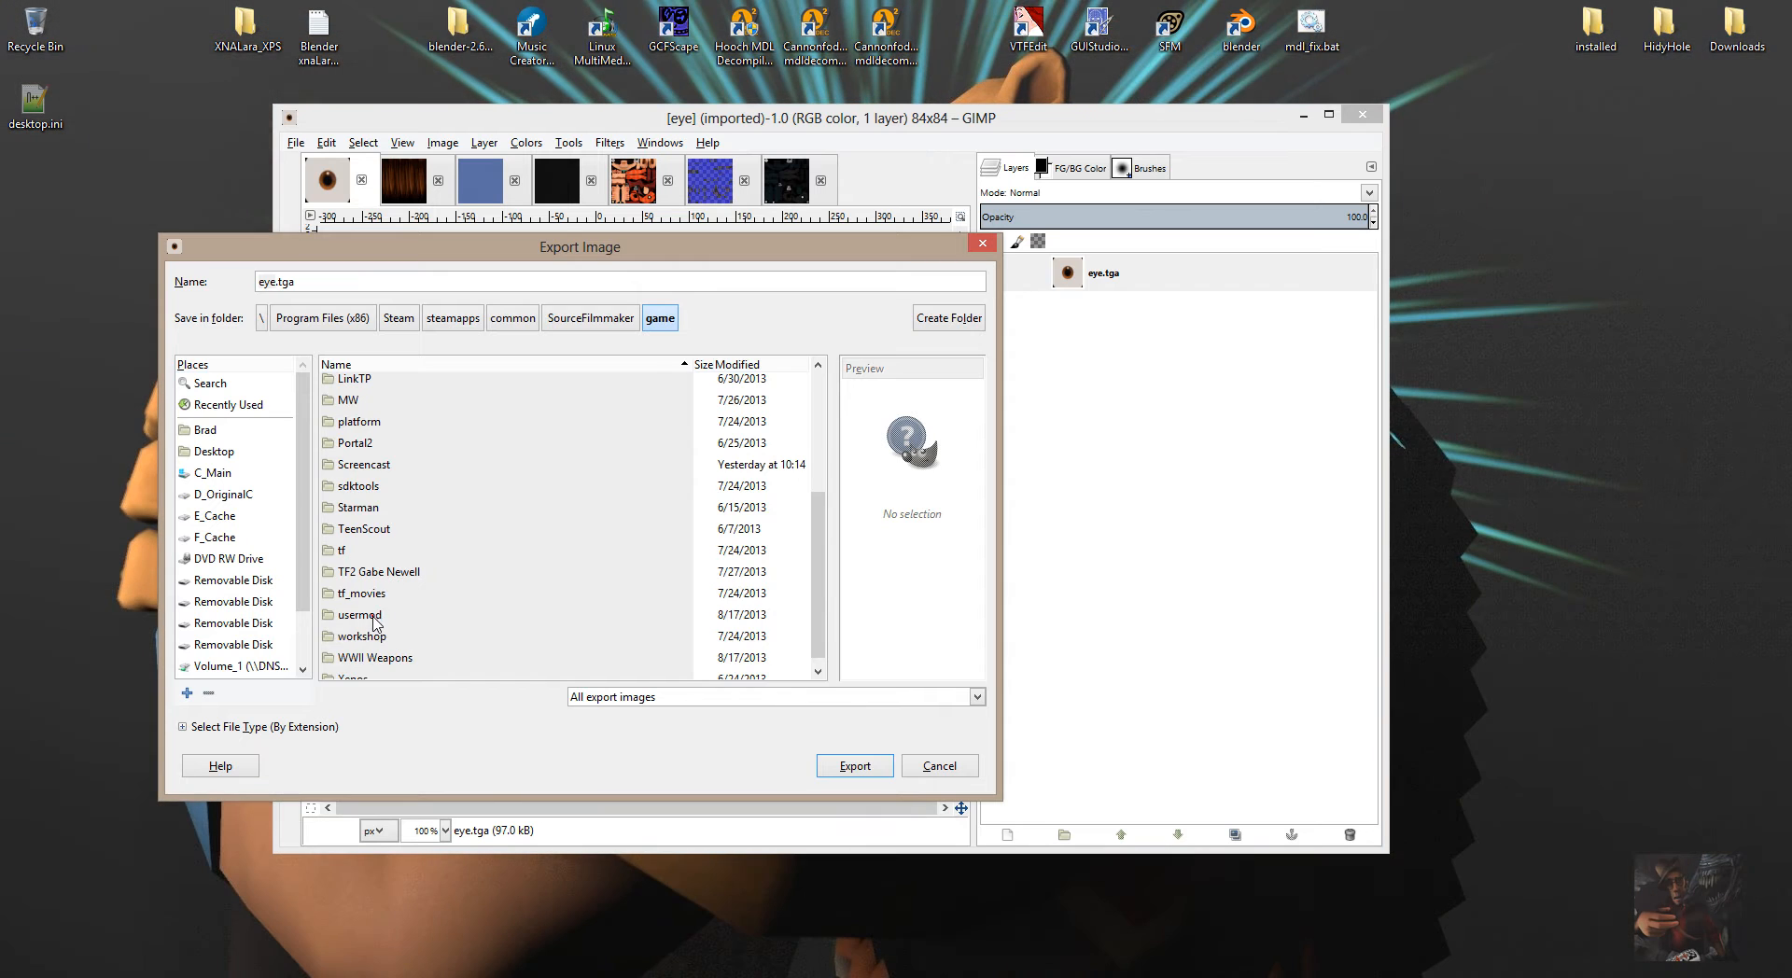
{"action": "double_click", "coordinate": [359, 615]}
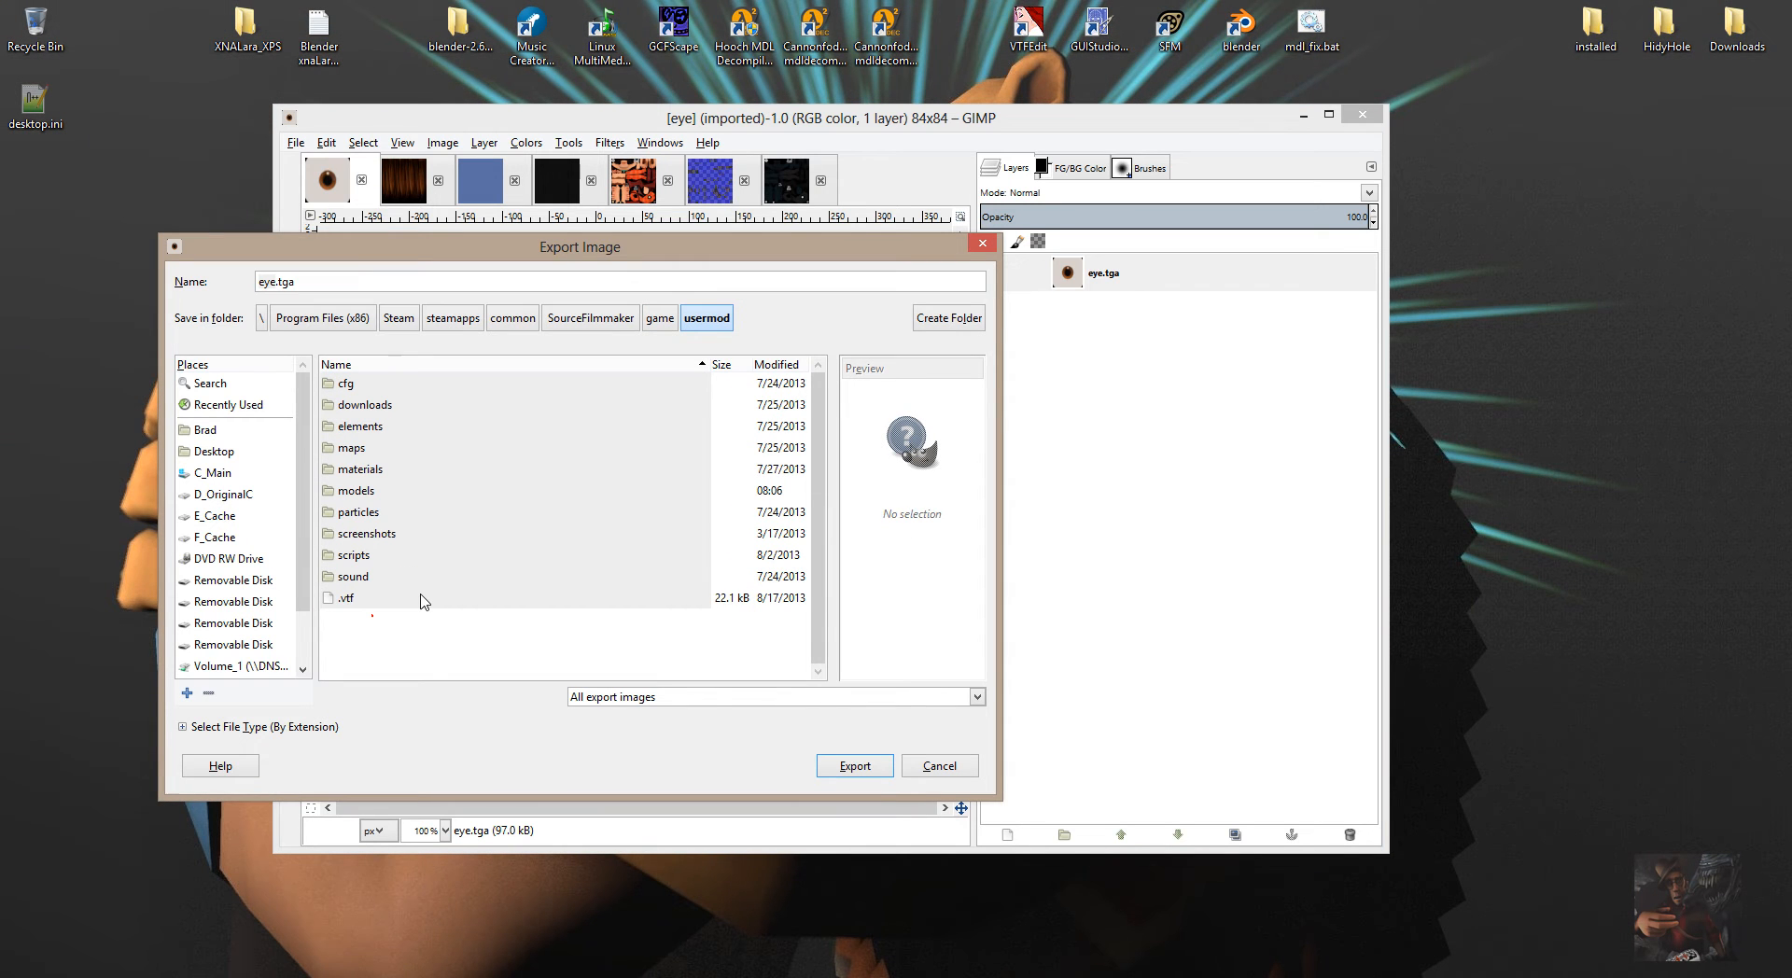
Set the export's destination to the ralph folder under usermod\materials\models.
{"action": "double_click", "coordinate": [369, 470]}
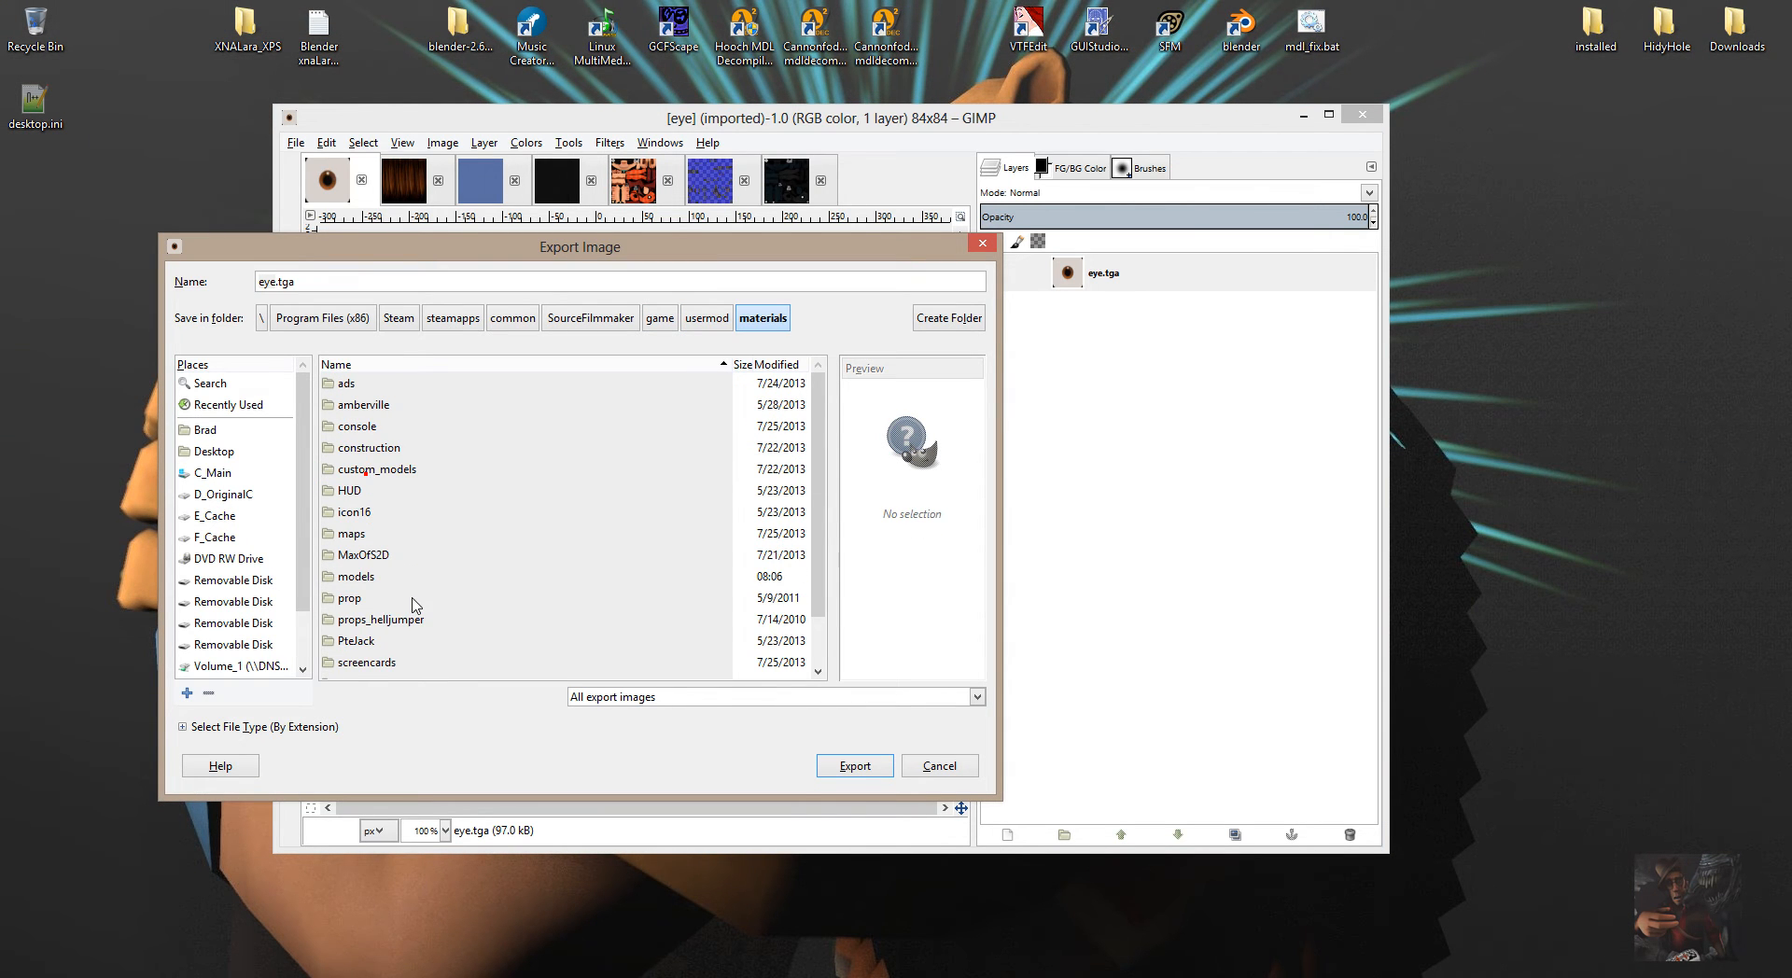
{"action": "scroll", "coordinate": [415, 605], "scroll_direction": "down", "scroll_amount": 1}
{"action": "double_click", "coordinate": [357, 518]}
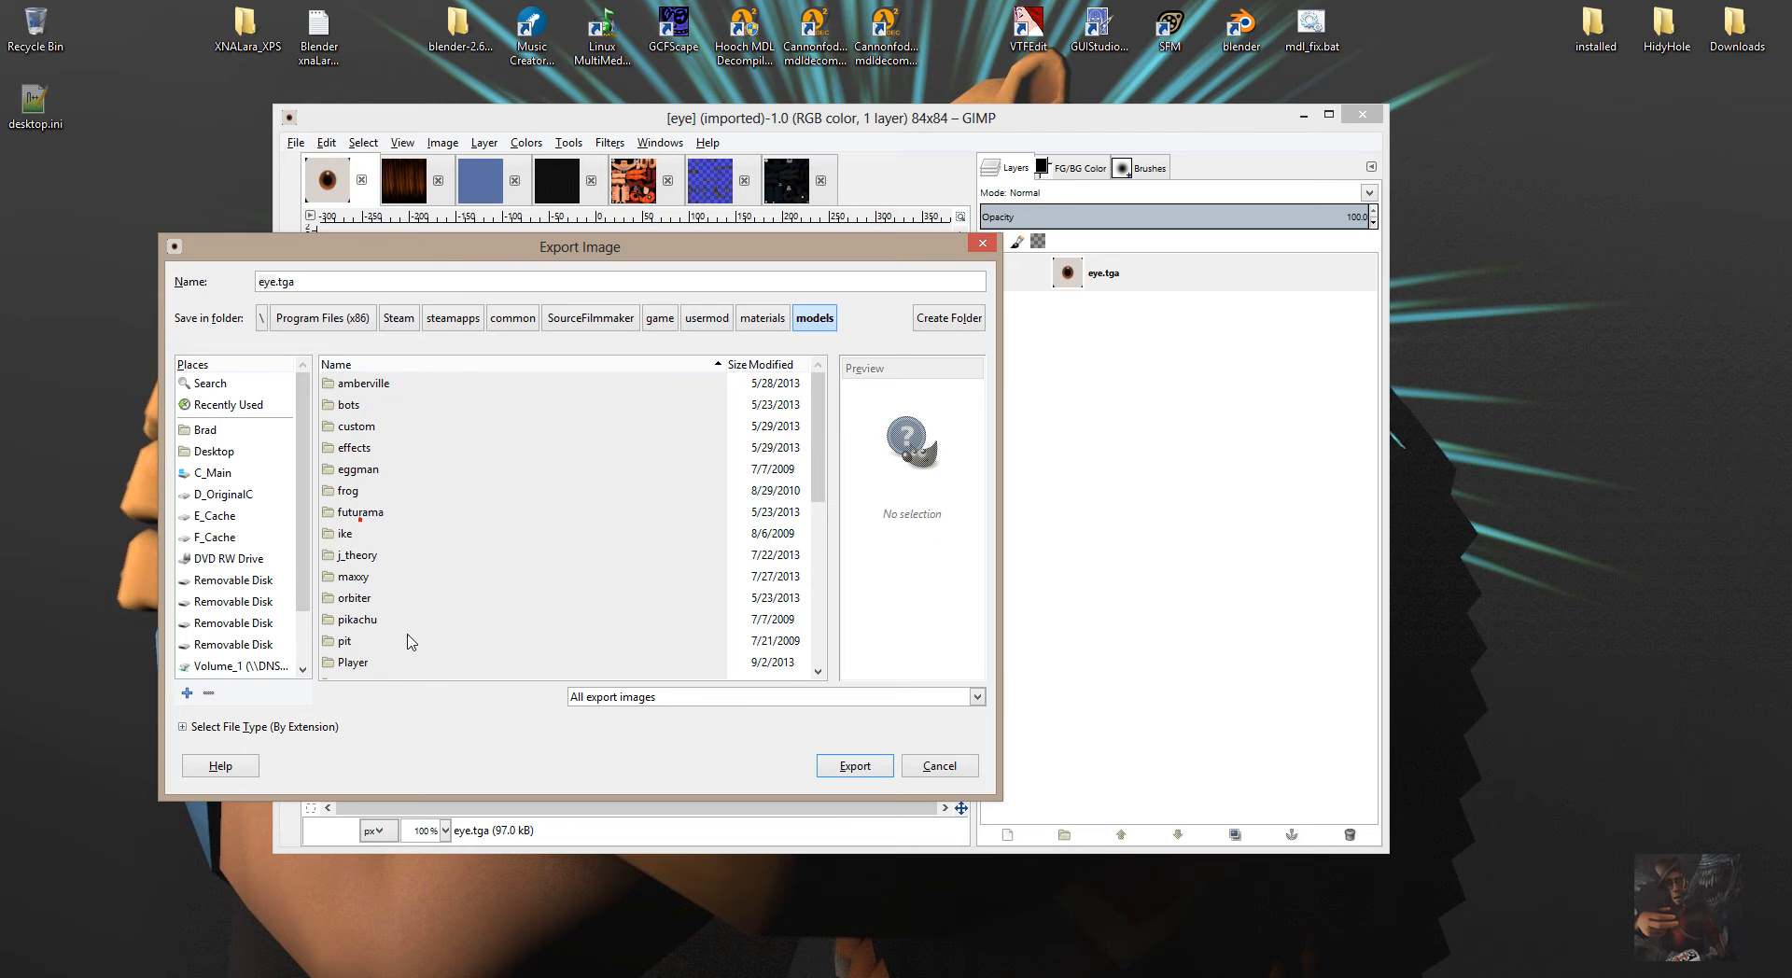
{"action": "scroll", "coordinate": [371, 604], "scroll_direction": "down", "scroll_amount": 2}
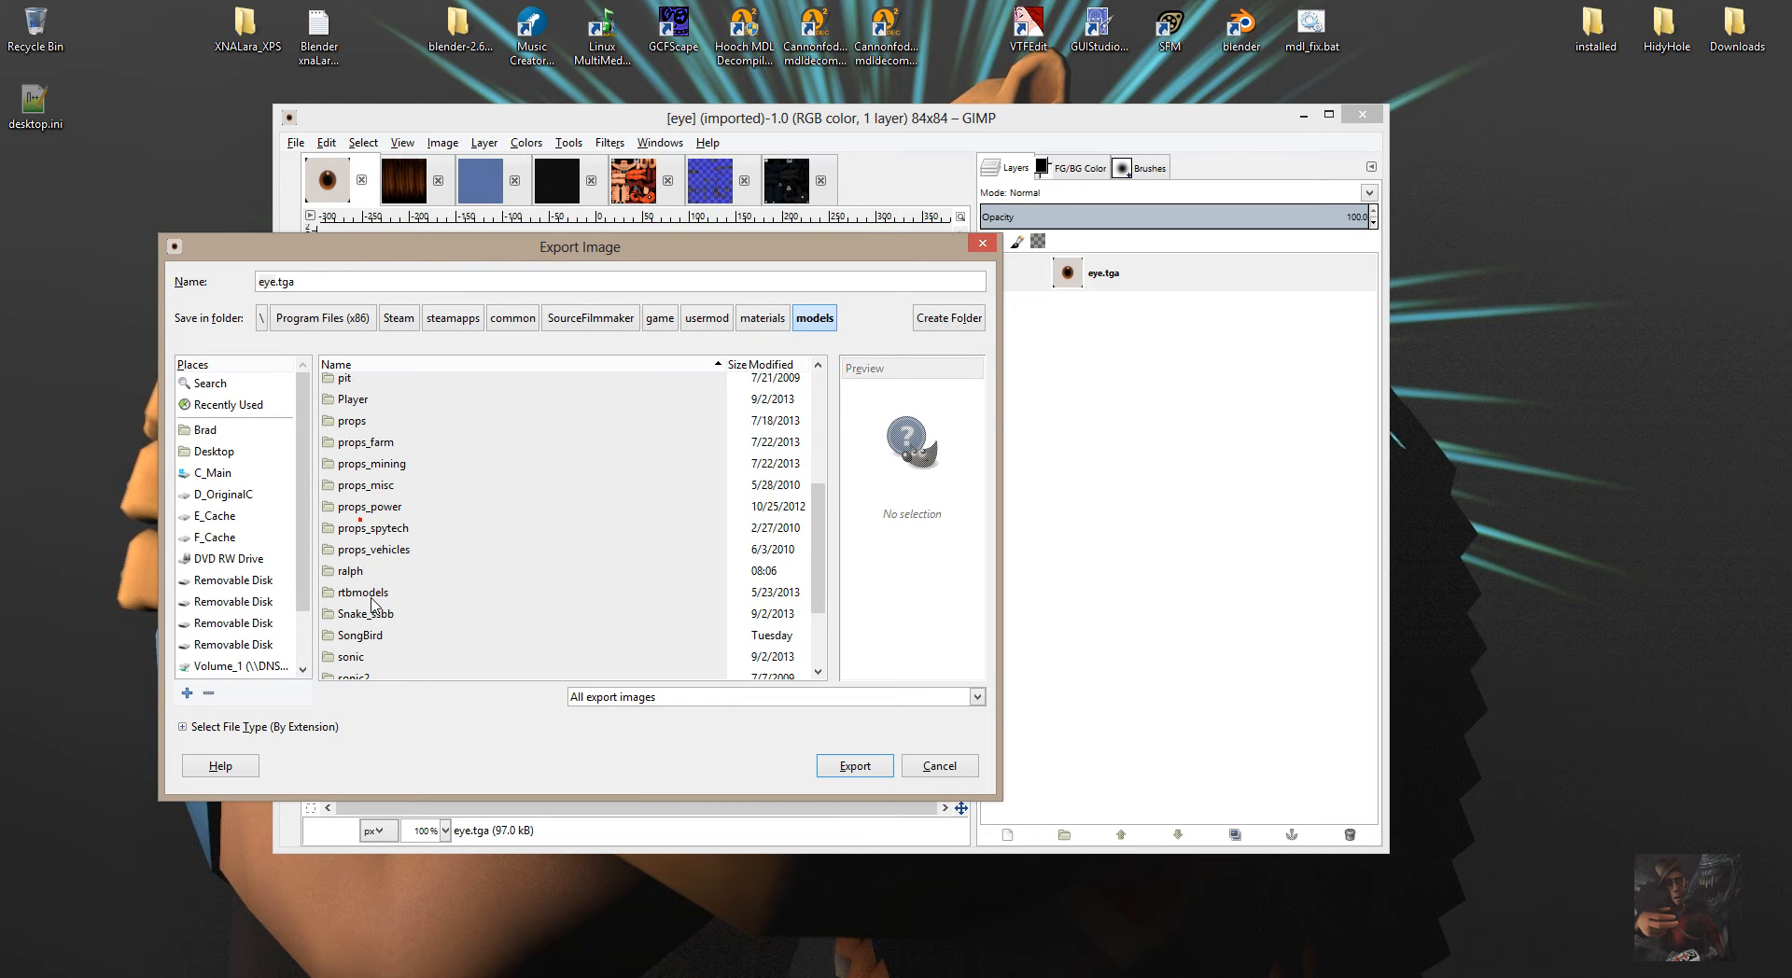
{"action": "double_click", "coordinate": [351, 571]}
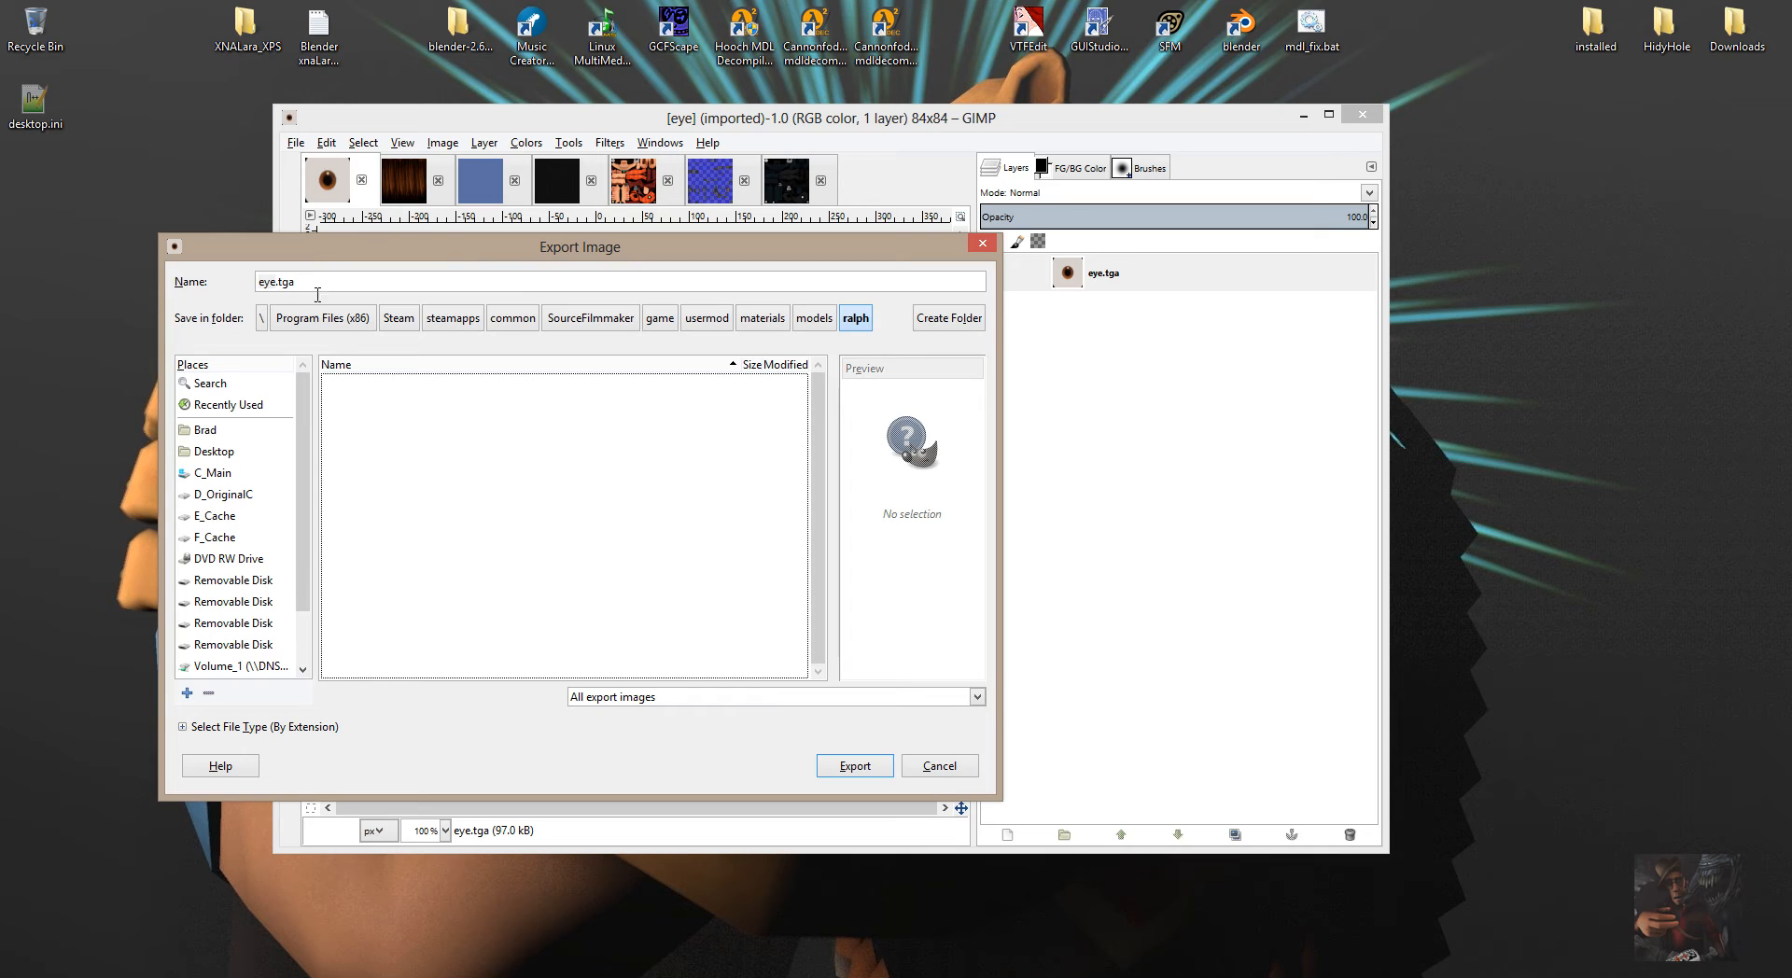
Try to export the eye image in Valve texture format under the name eye.vtf.
{"action": "left_click", "coordinate": [310, 284]}
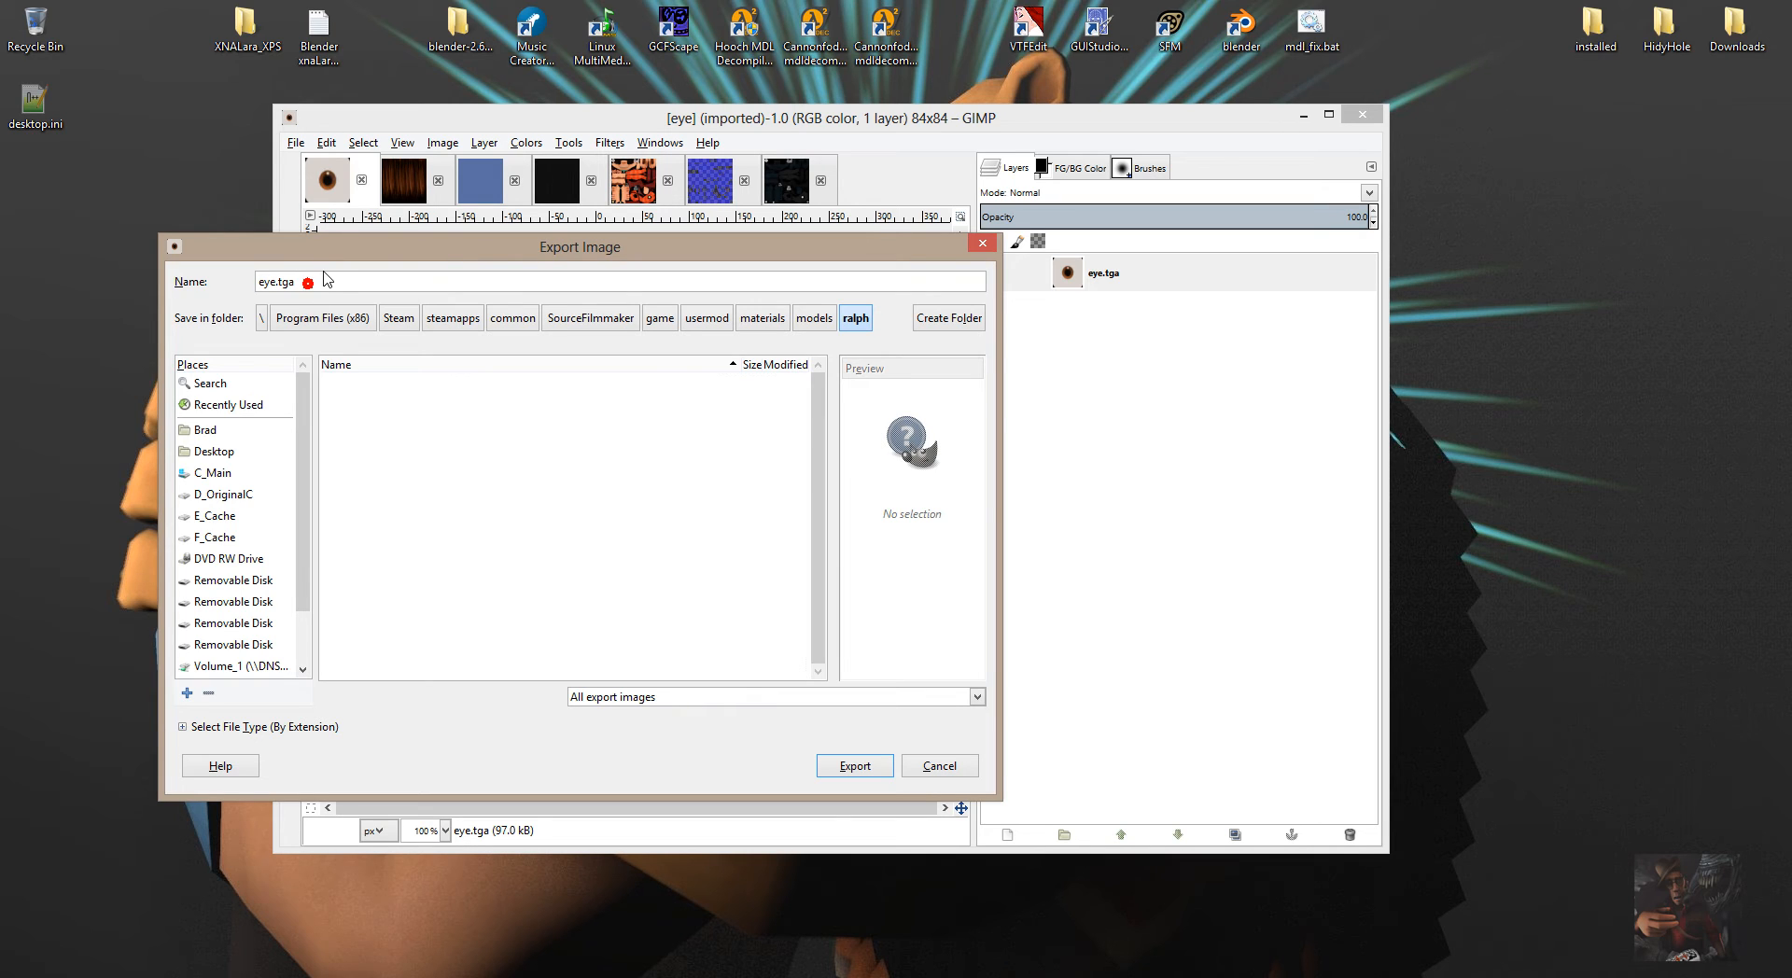
{"action": "key", "text": "BackSpace"}
{"action": "key", "text": "BackSpace"}
{"action": "key", "text": "BackSpace"}
{"action": "type", "text": "vtf"}
{"action": "left_click", "coordinate": [861, 769]}
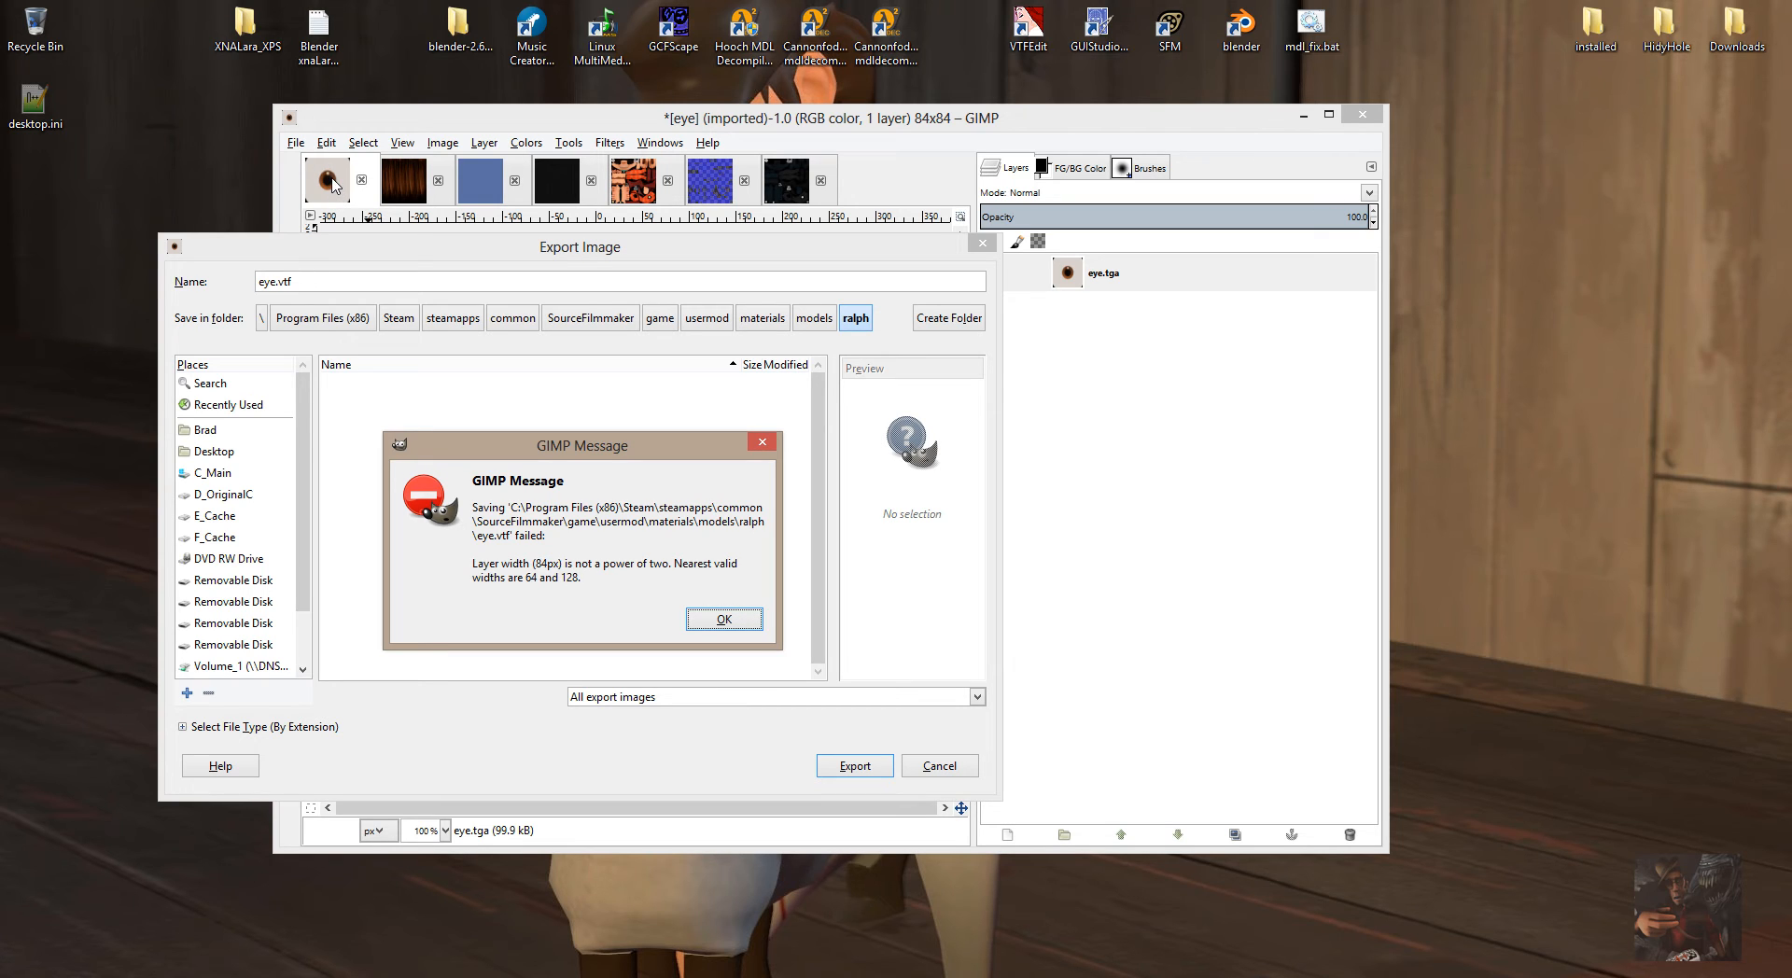
{"action": "left_click", "coordinate": [744, 619]}
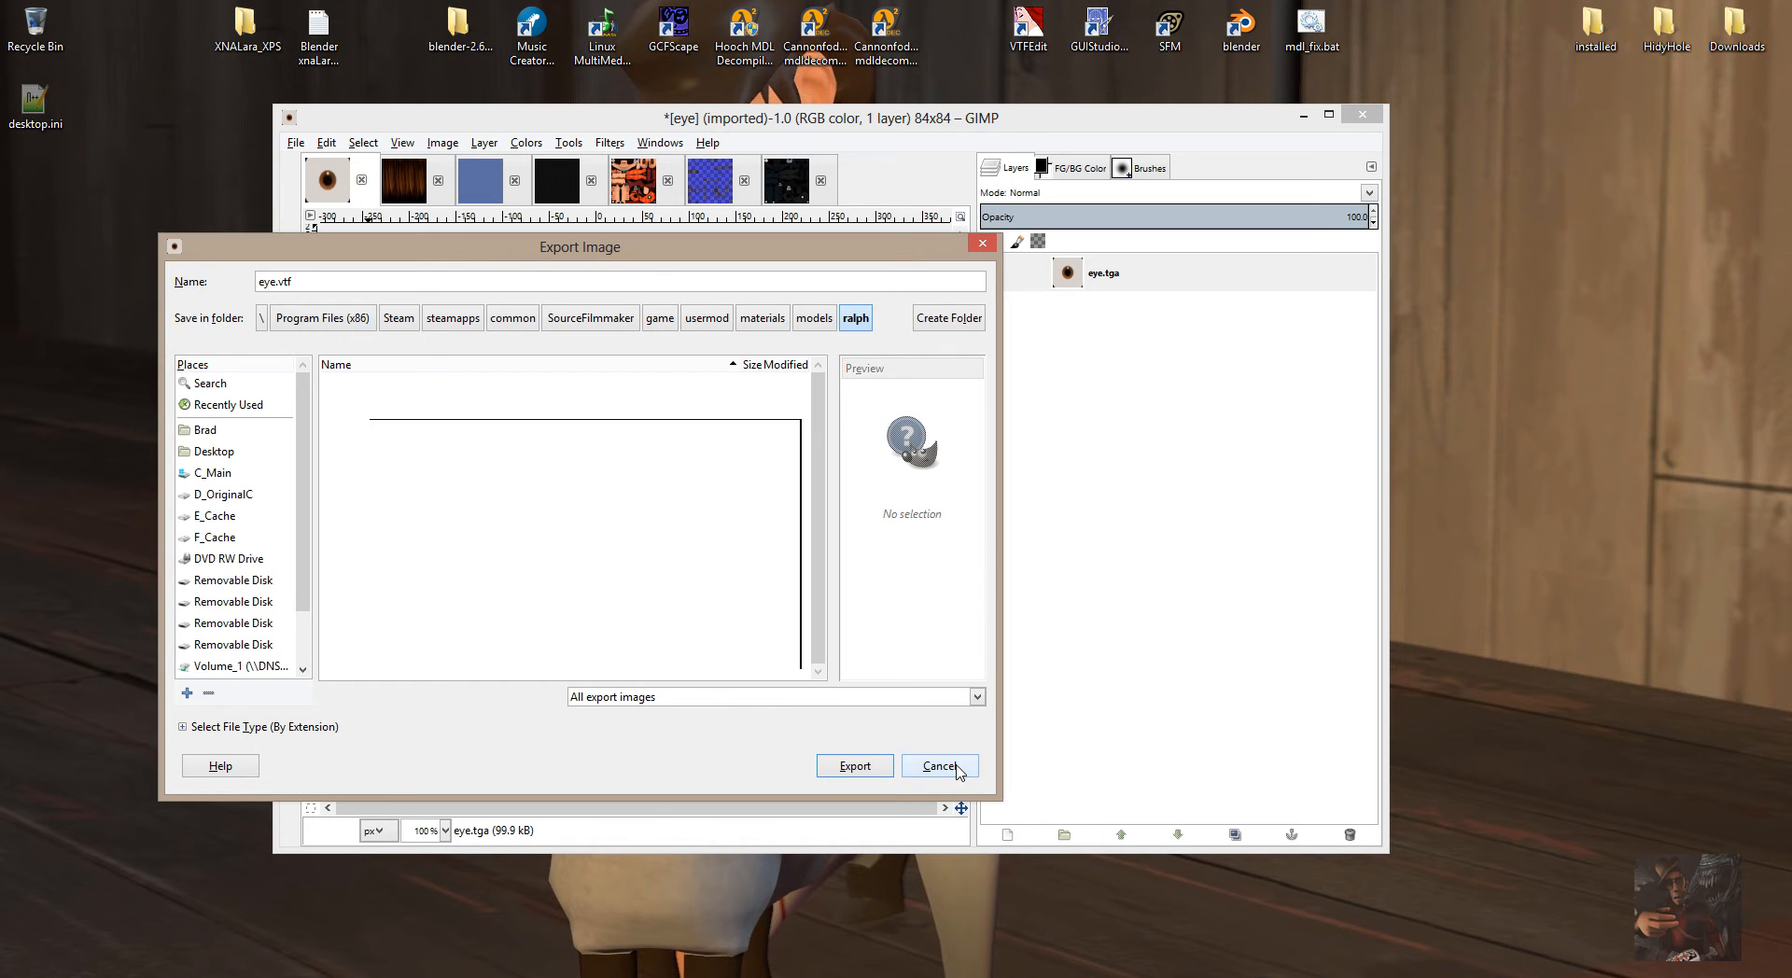
Cancel the eye image's export and try to scale the image to a width of 128 pixels.
{"action": "left_click", "coordinate": [960, 770]}
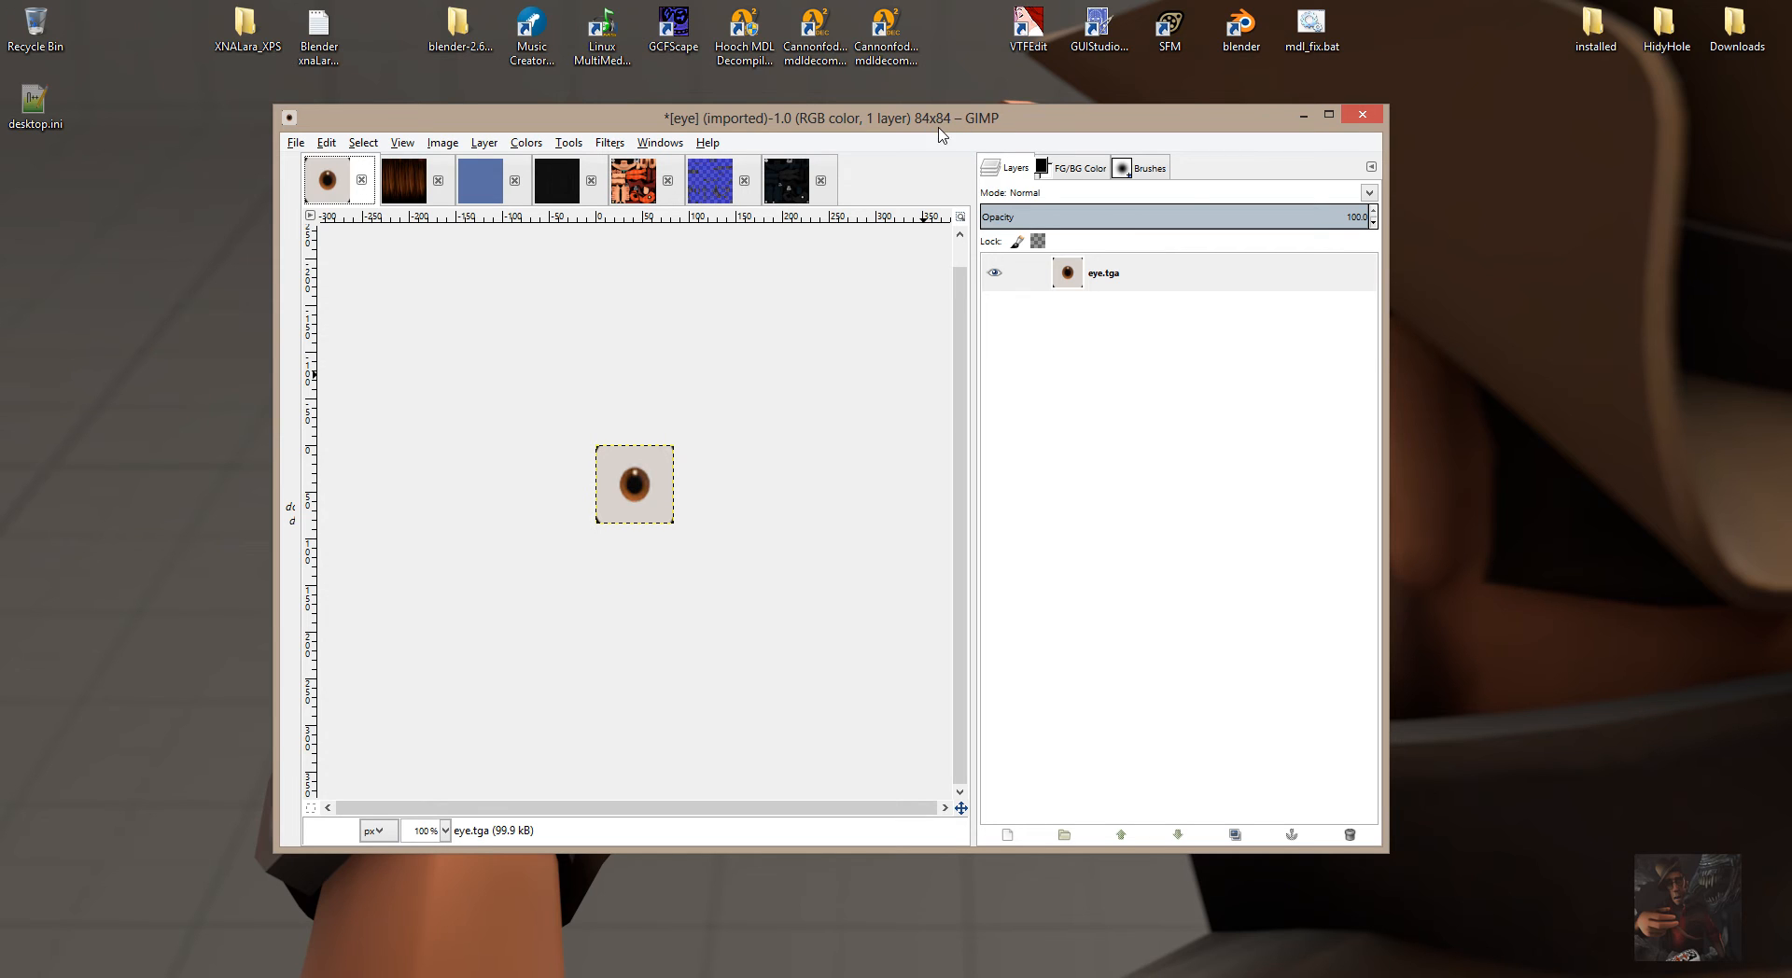
{"action": "left_click", "coordinate": [437, 143]}
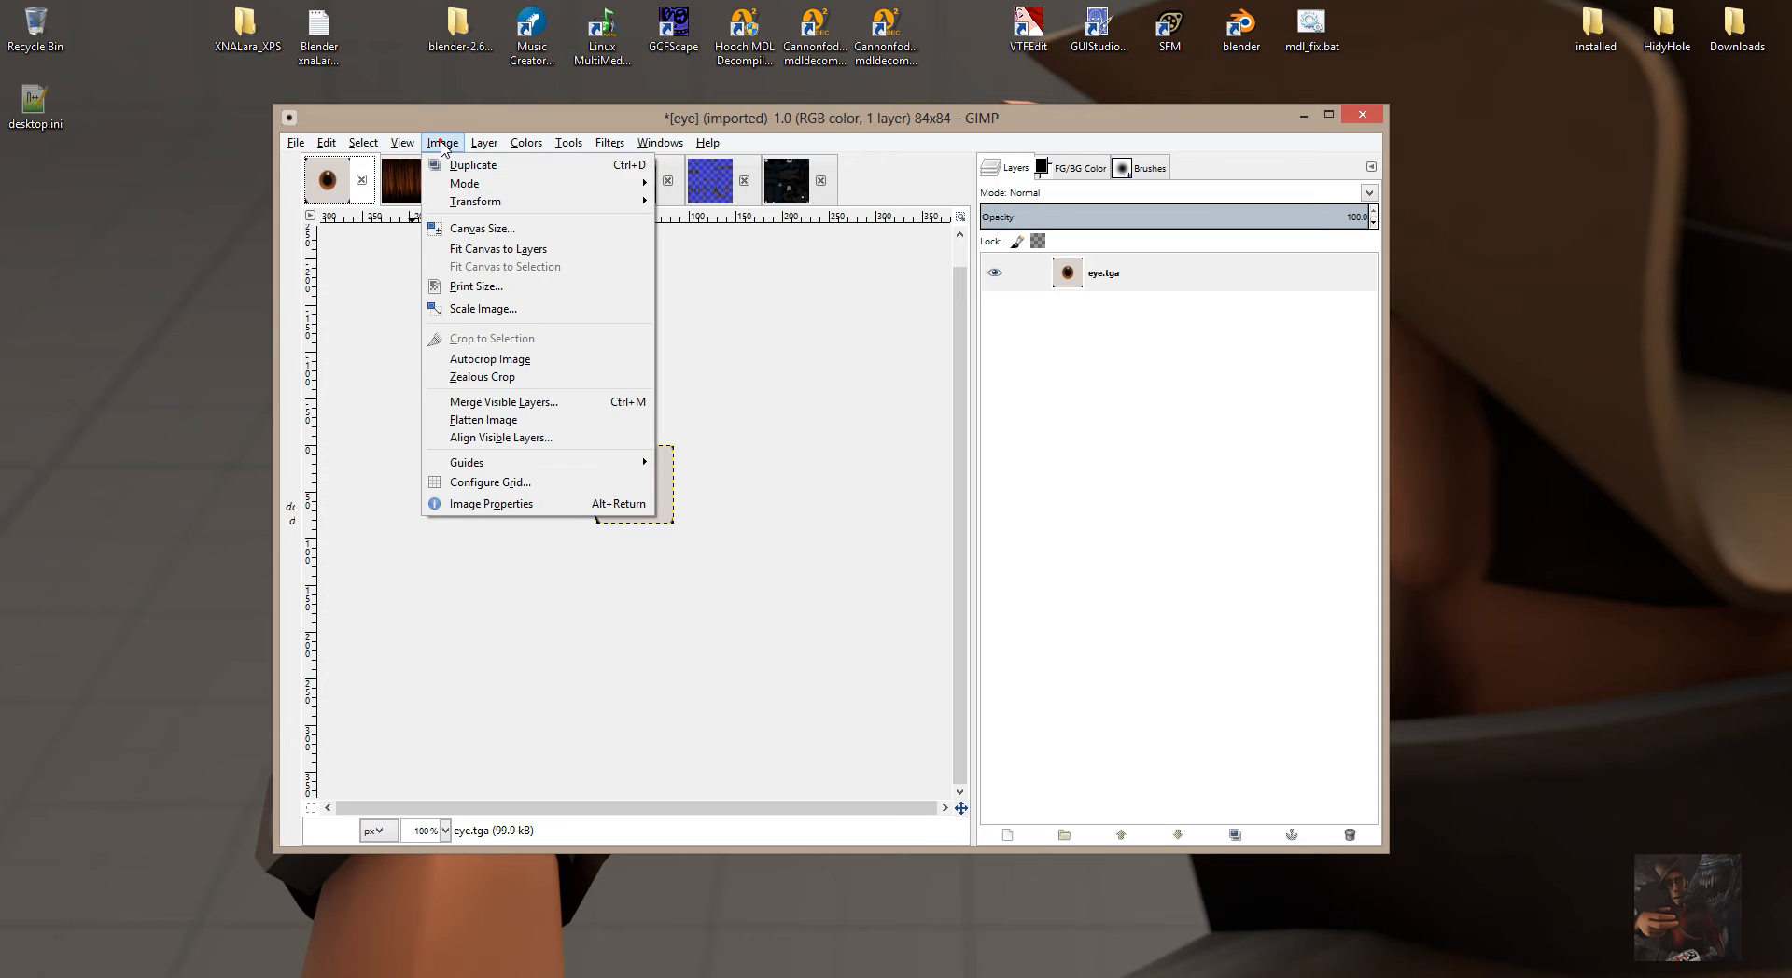
{"action": "left_click", "coordinate": [502, 309]}
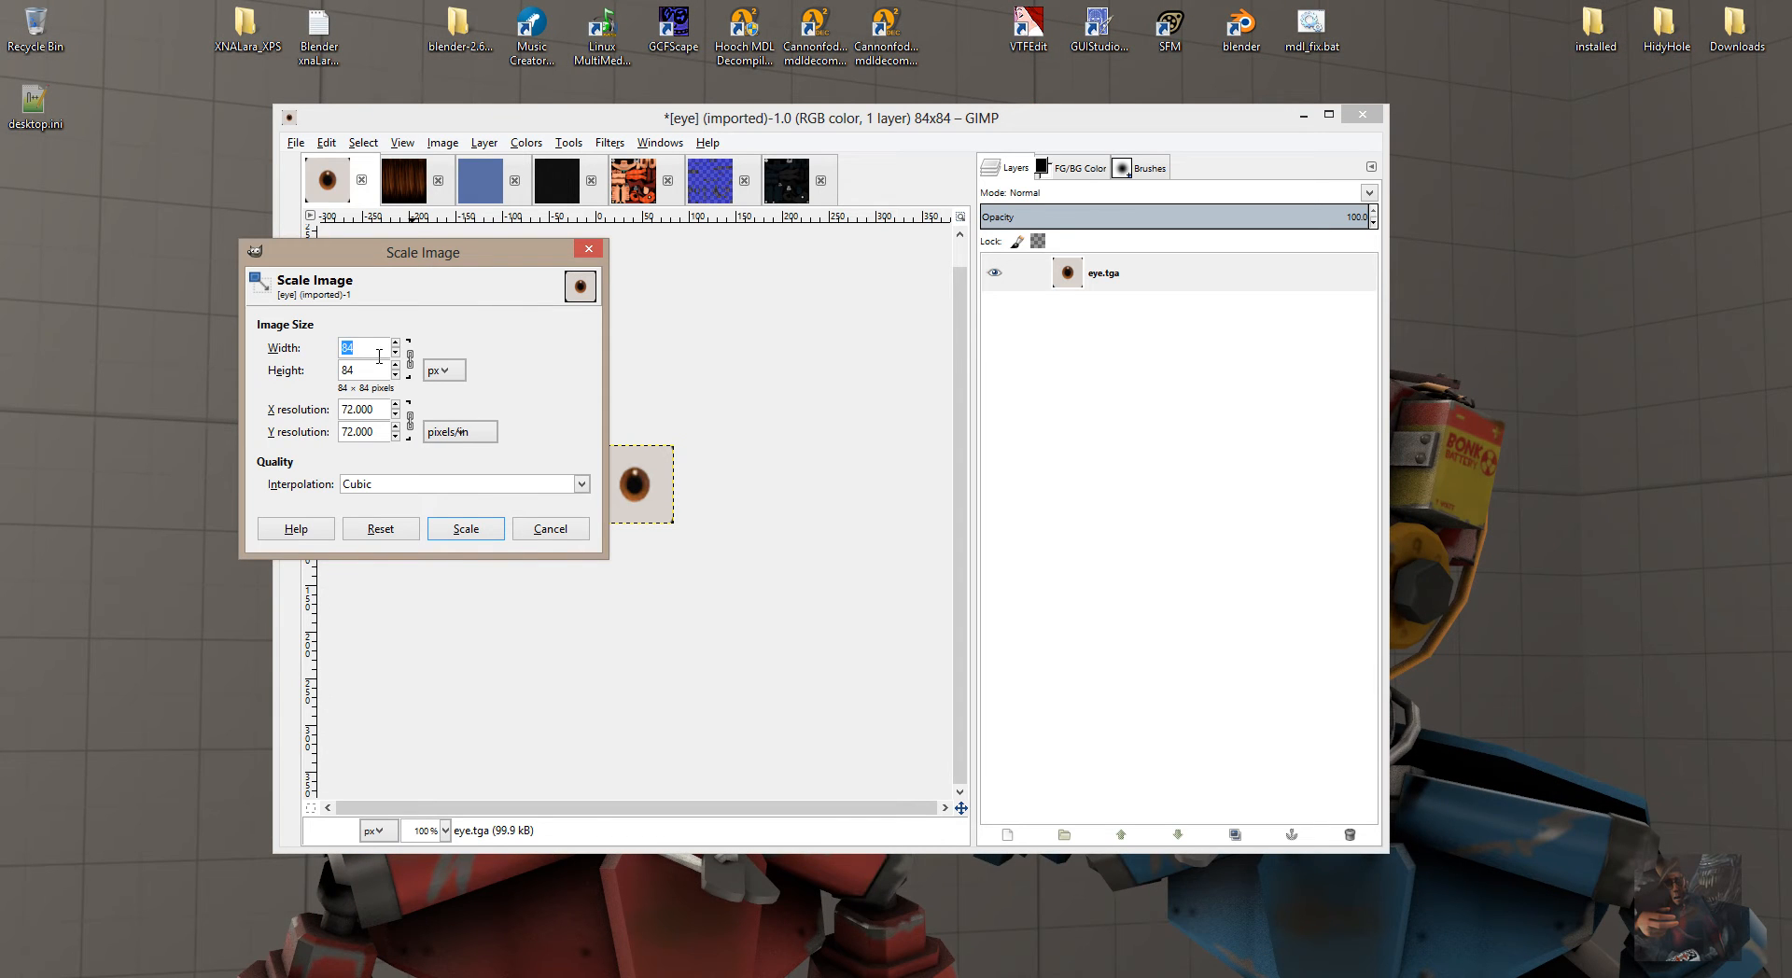
{"action": "type", "text": "128"}
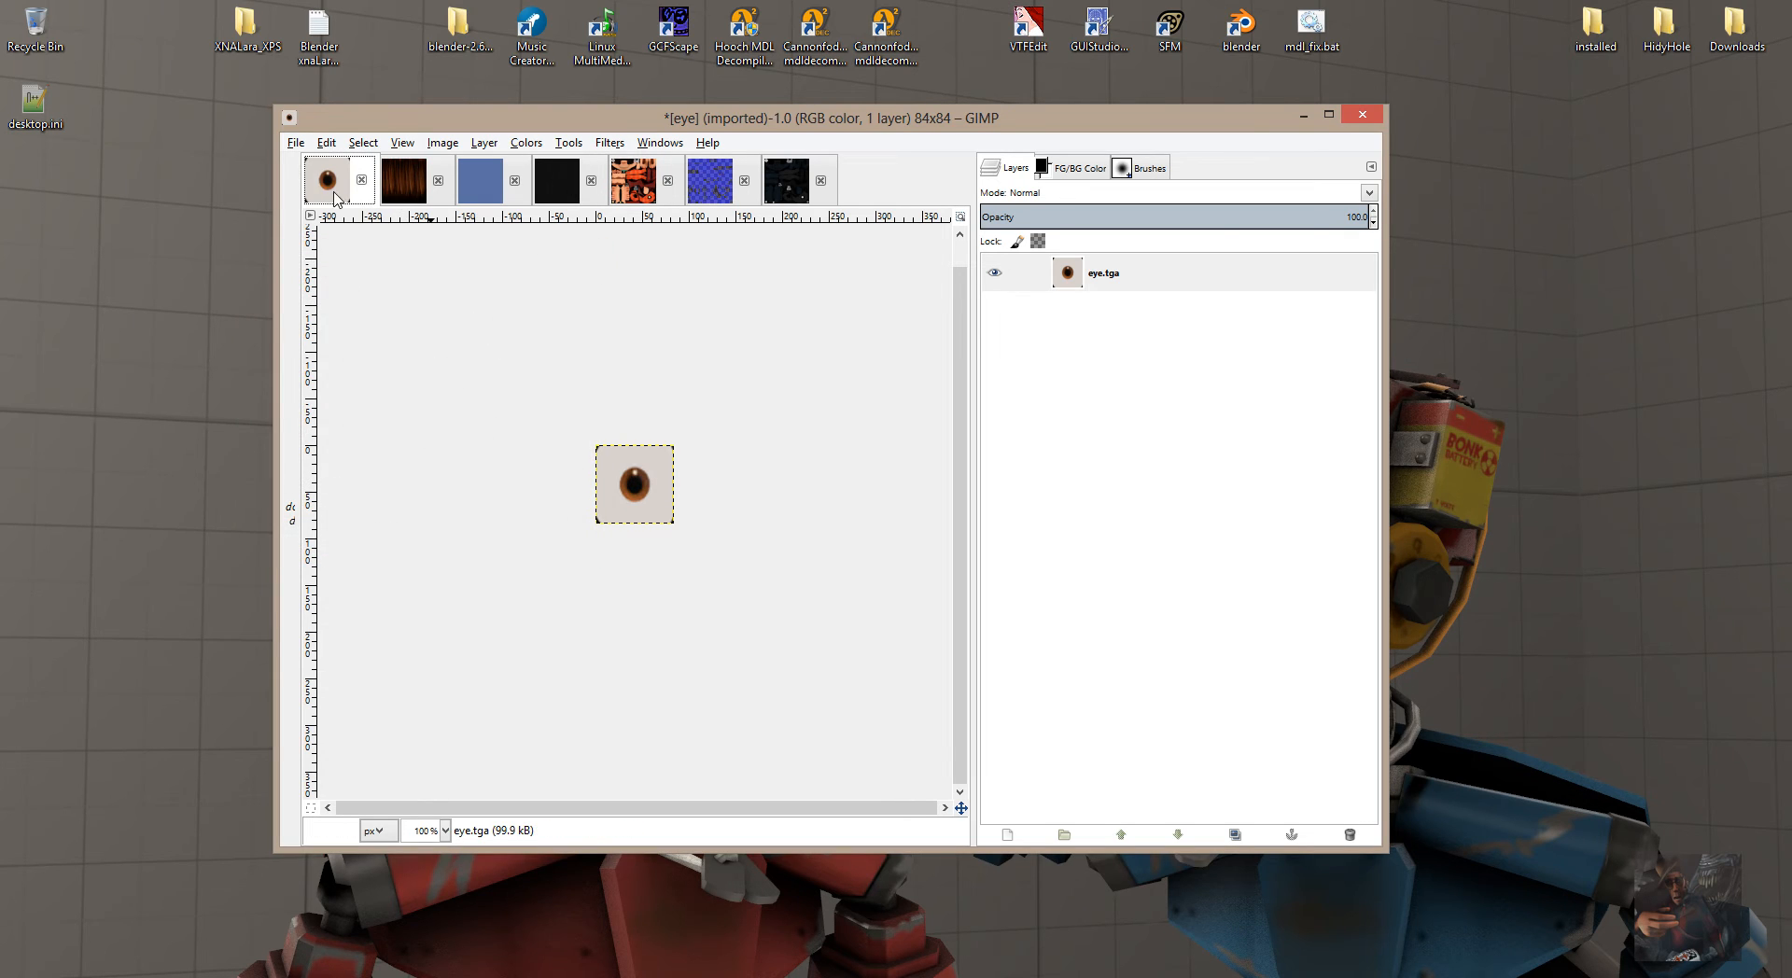
Scale the eye image to 128 × 128 pixels.
{"action": "left_click", "coordinate": [438, 145]}
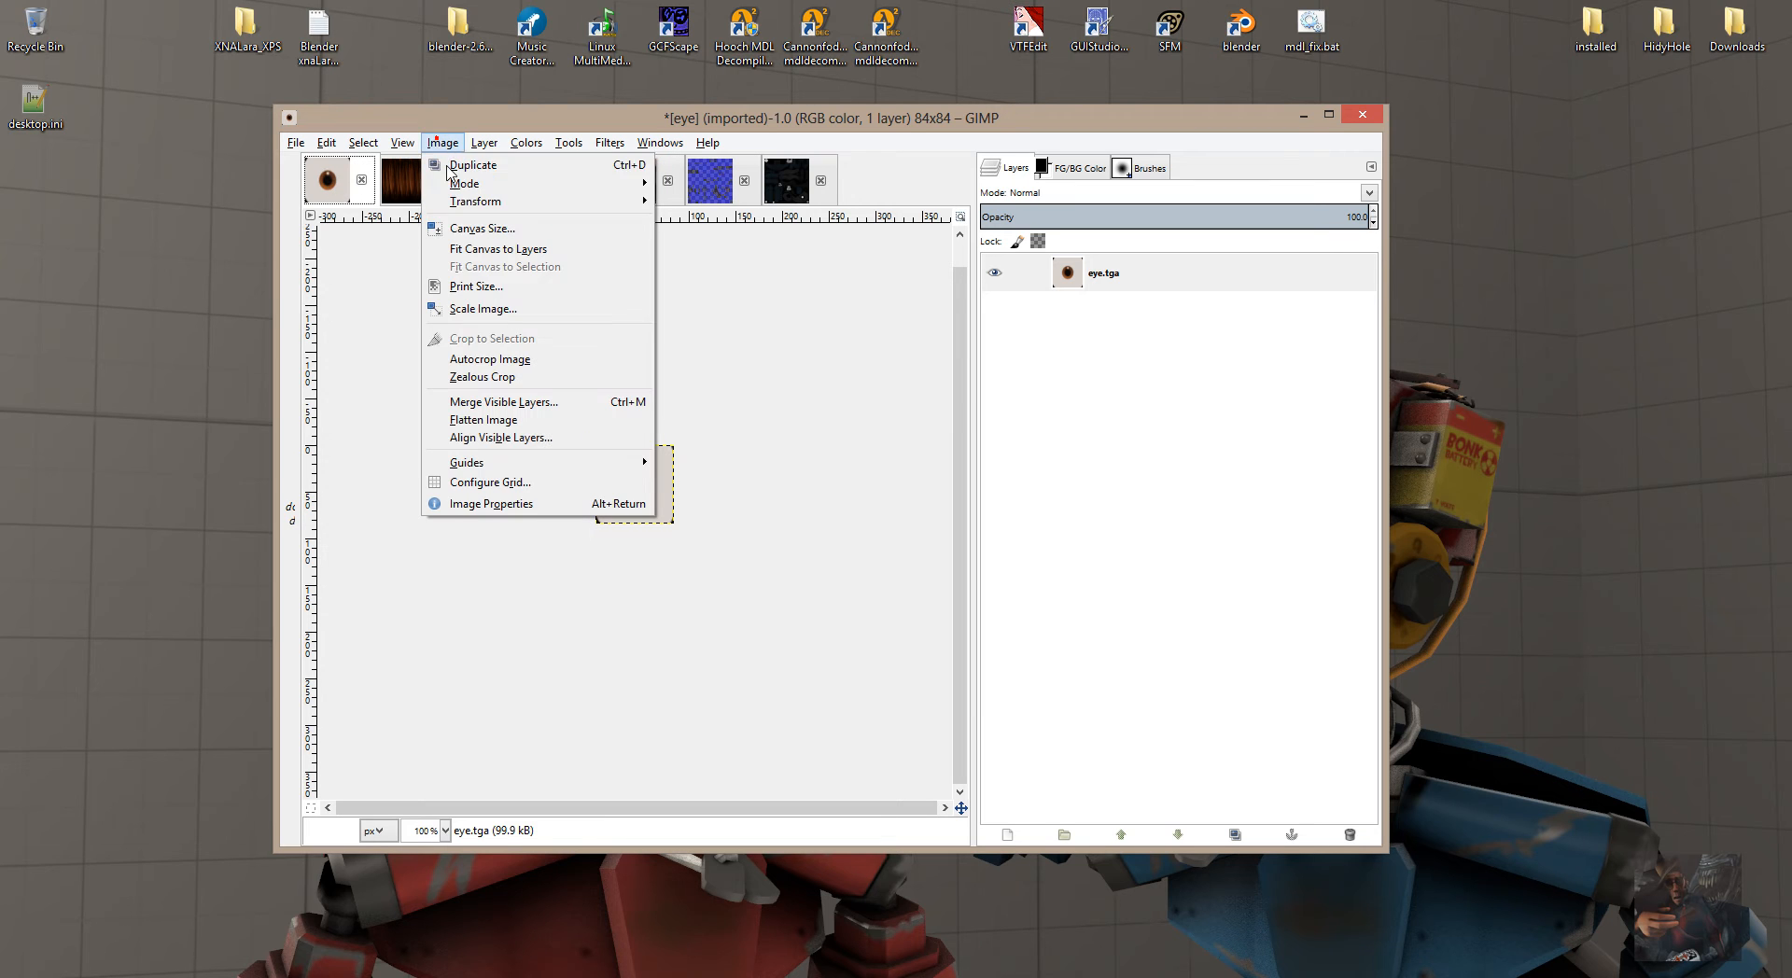
{"action": "left_click", "coordinate": [486, 309]}
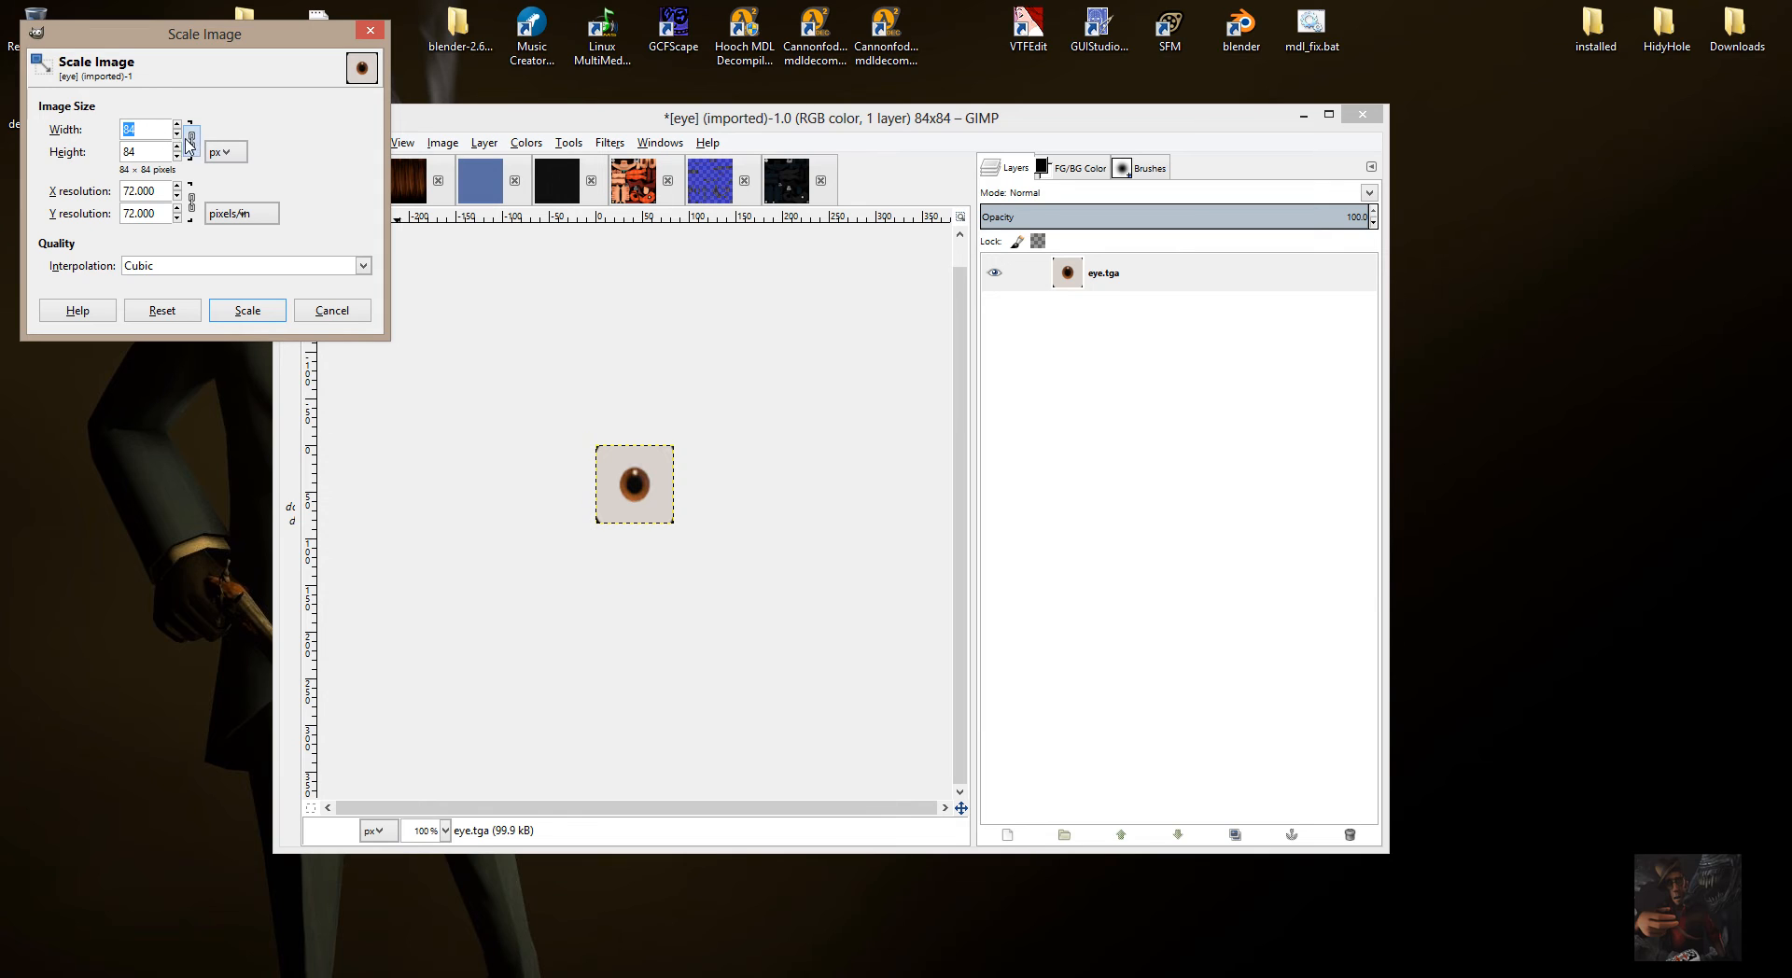
{"action": "left_click", "coordinate": [191, 141]}
{"action": "double_click", "coordinate": [144, 131]}
{"action": "type", "text": "128"}
{"action": "key", "text": "Tab"}
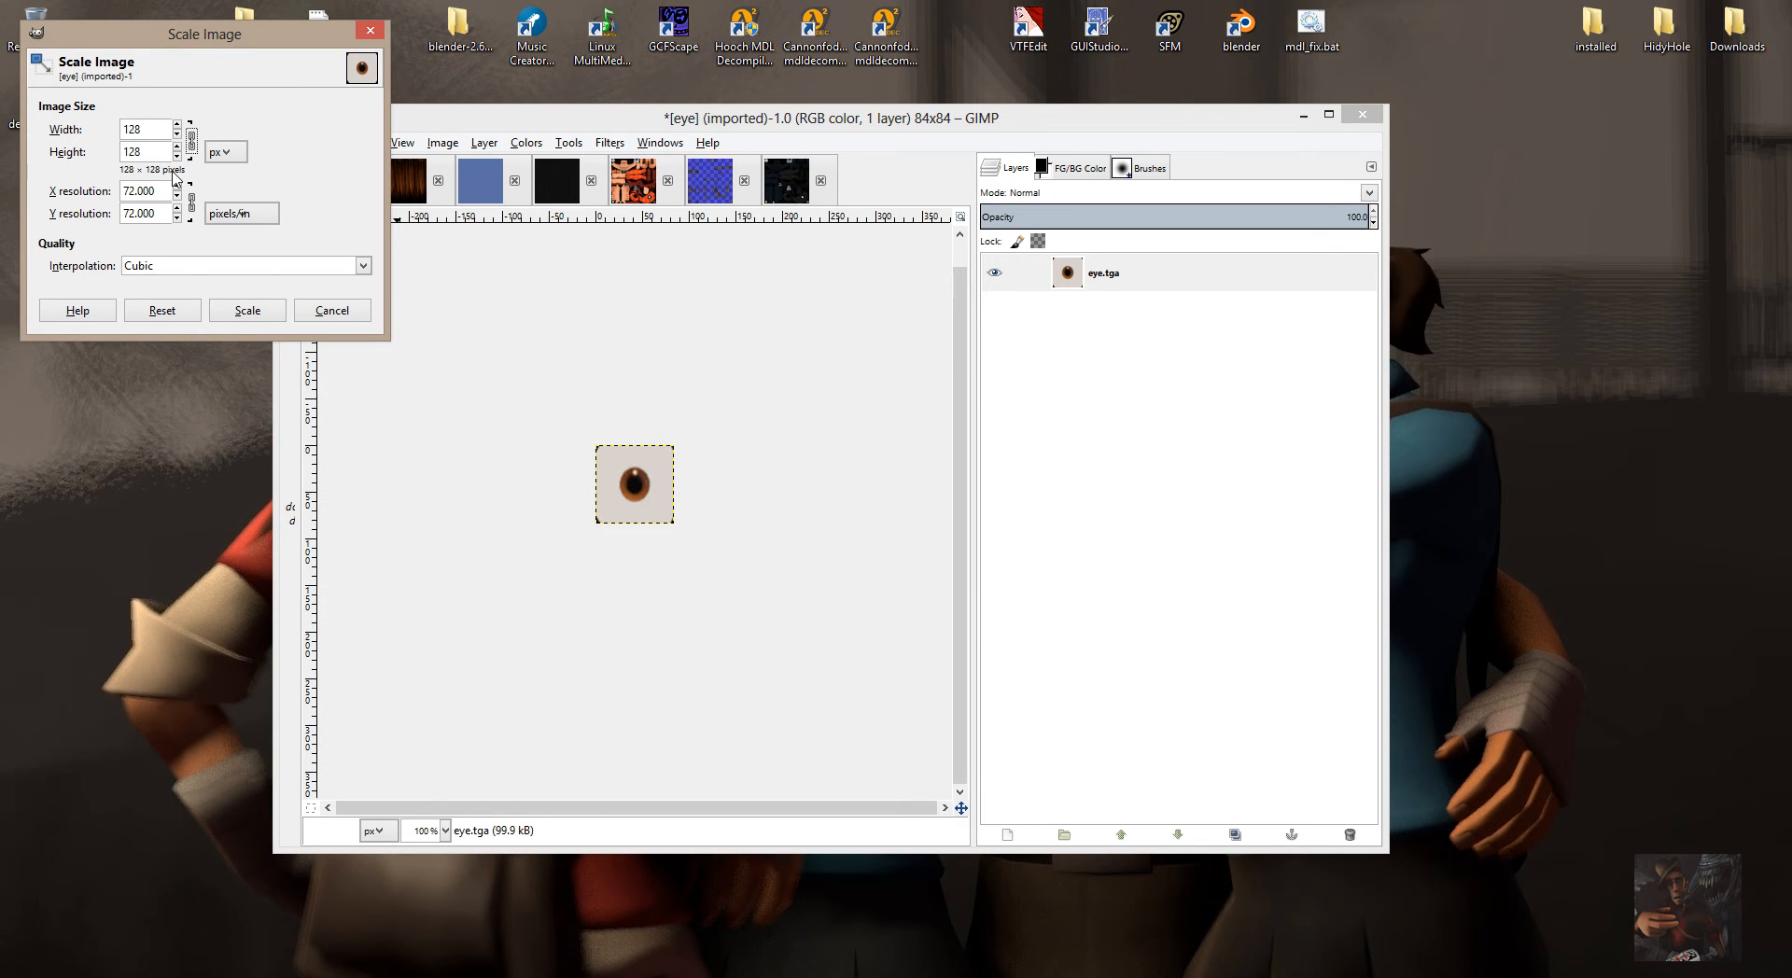
{"action": "left_click", "coordinate": [247, 311]}
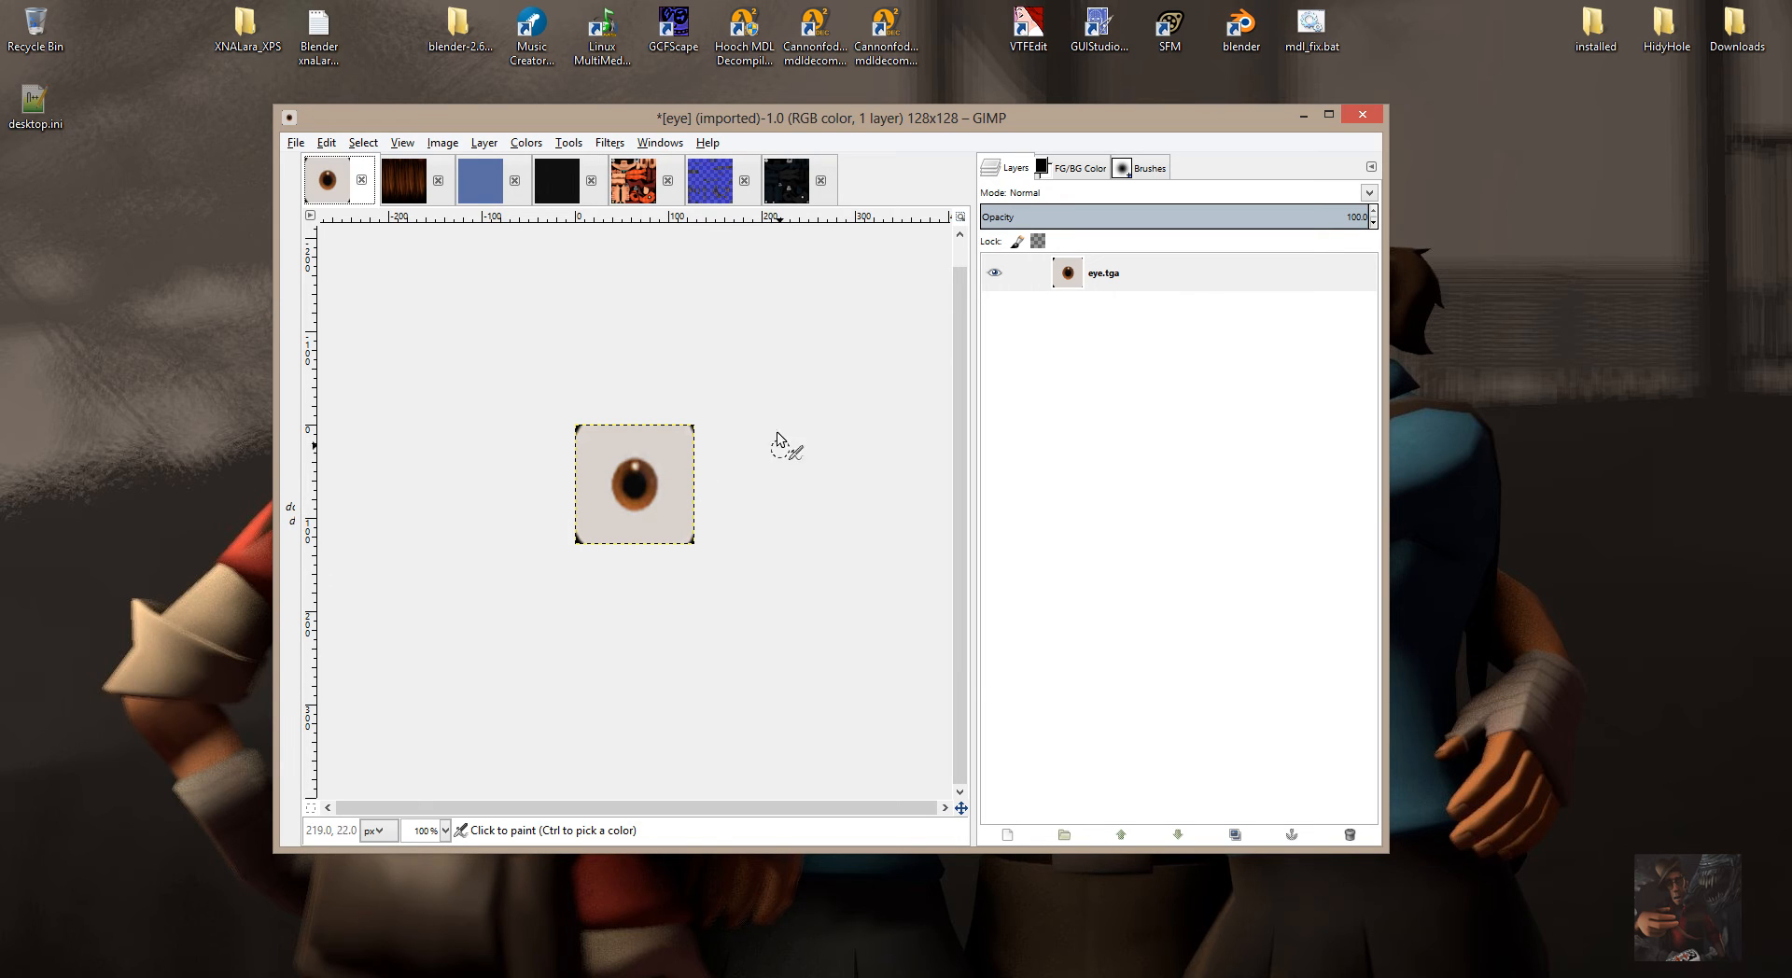
Check the hair image's dimensions, and scale the hair_b image to 256 × 256 pixels.
{"action": "left_click", "coordinate": [408, 181]}
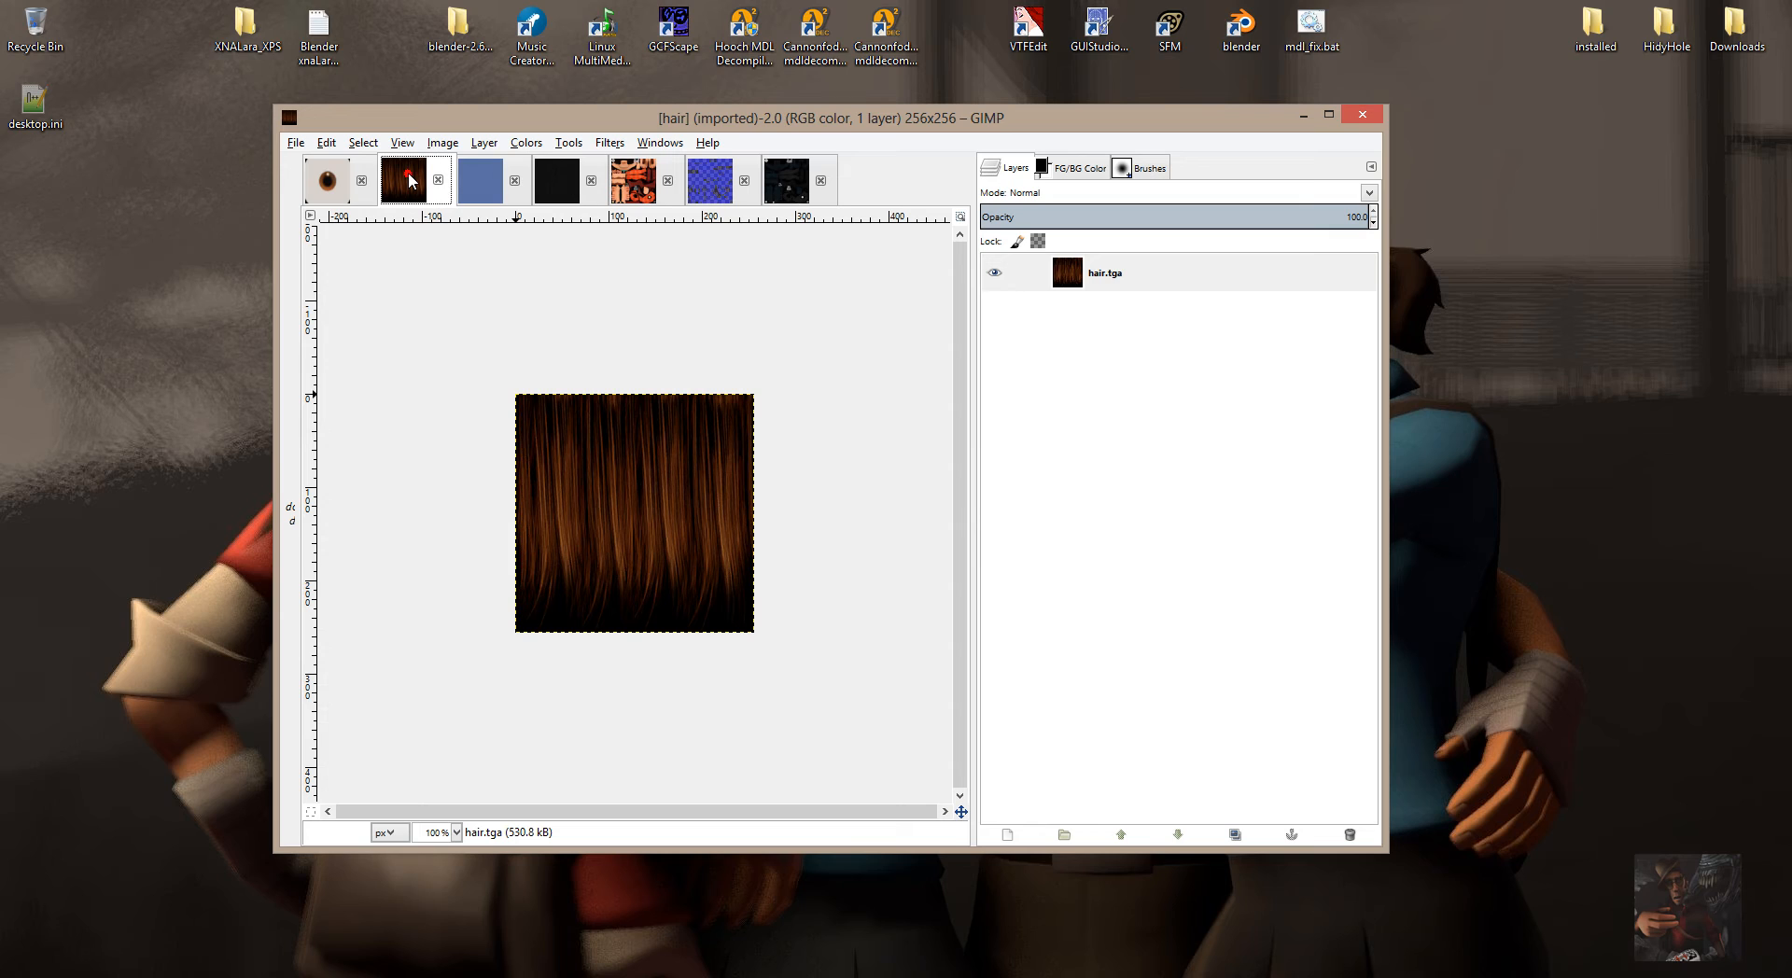
{"action": "left_click", "coordinate": [408, 175]}
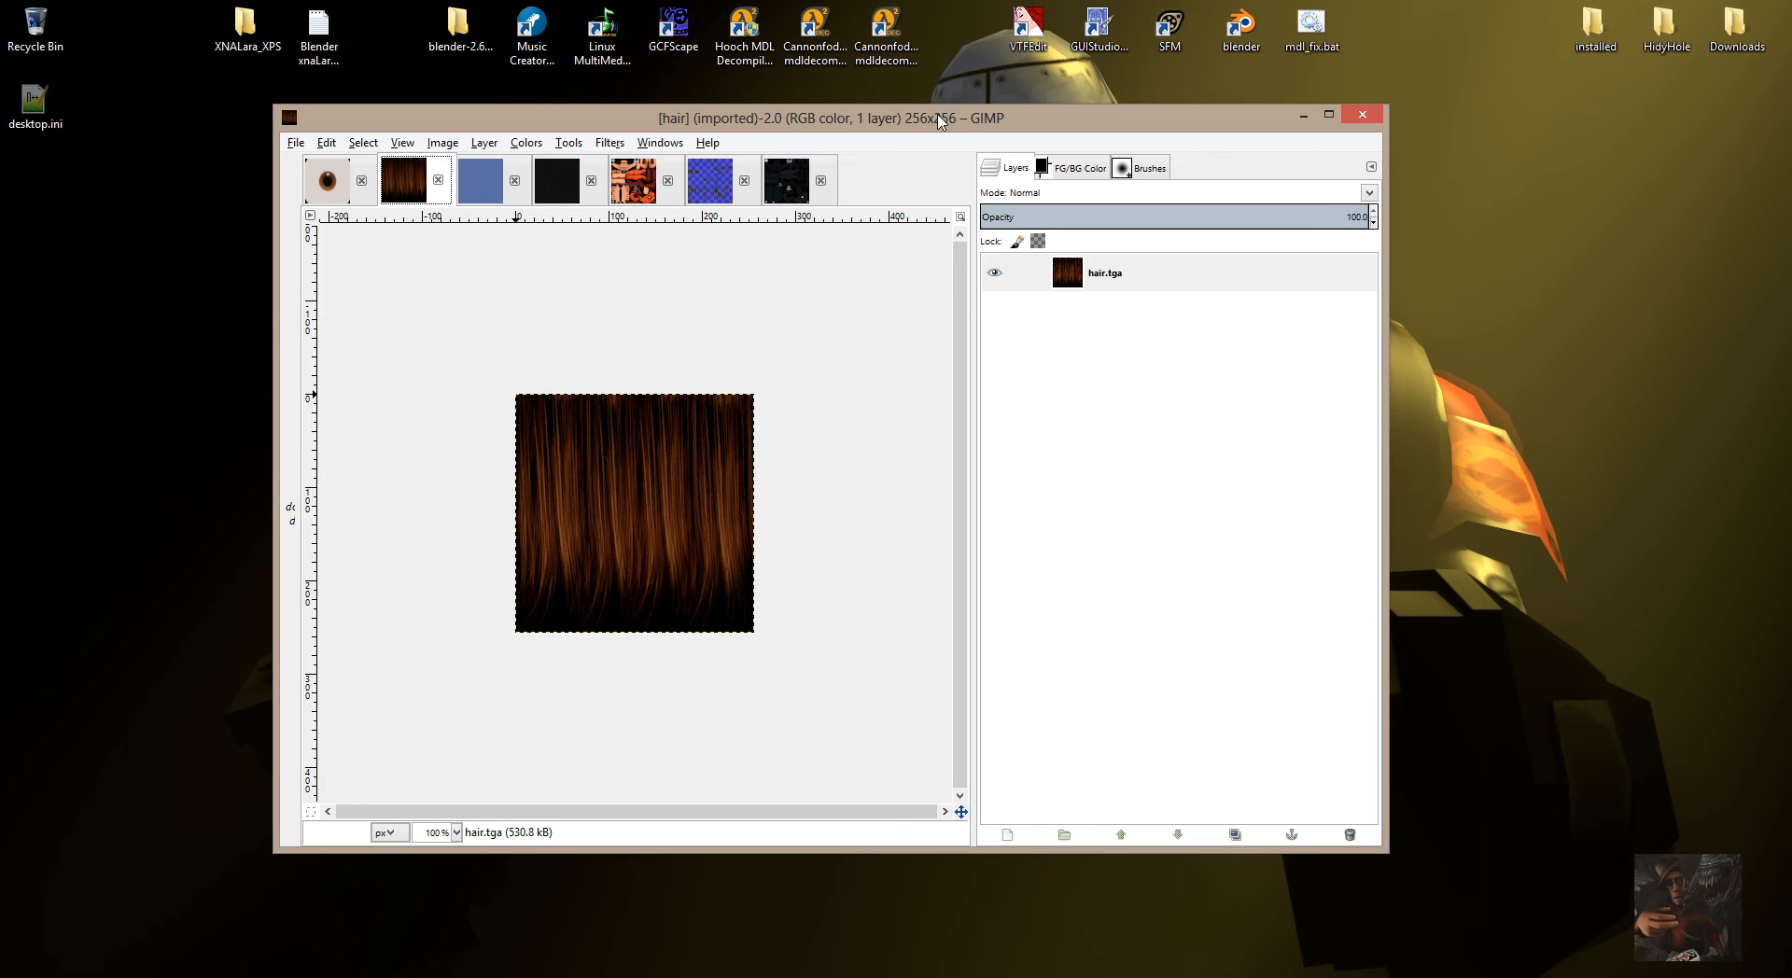
{"action": "left_click", "coordinate": [487, 191]}
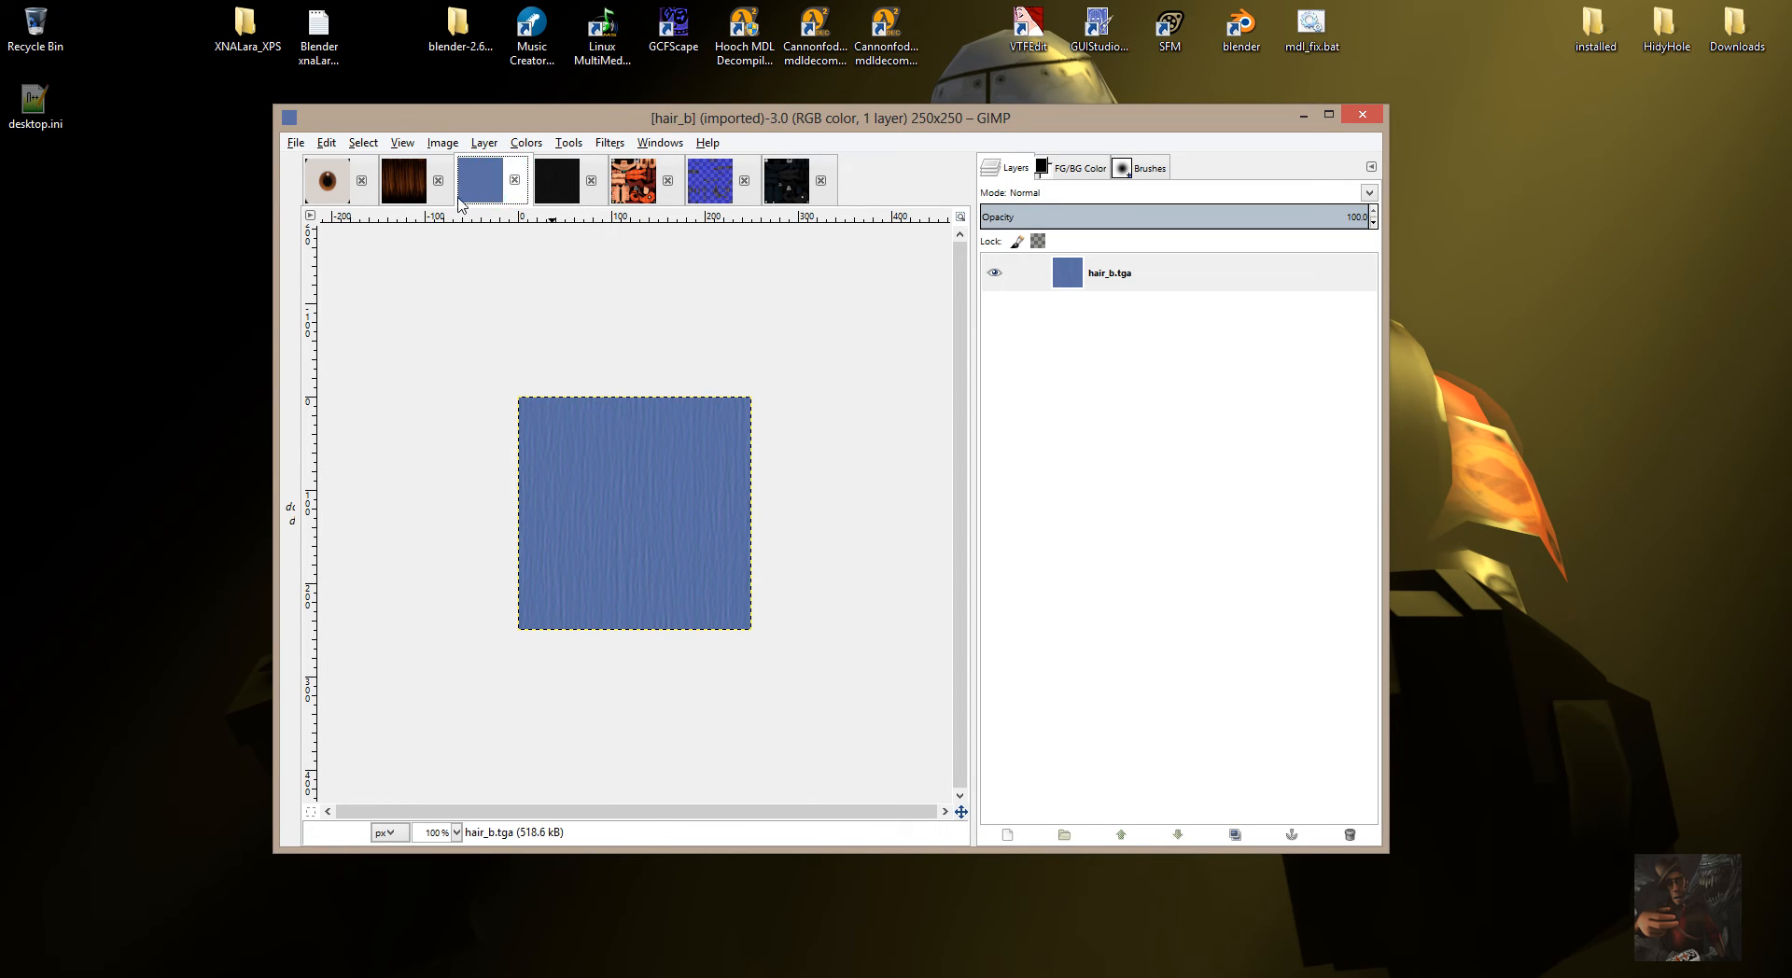
{"action": "left_click", "coordinate": [443, 145]}
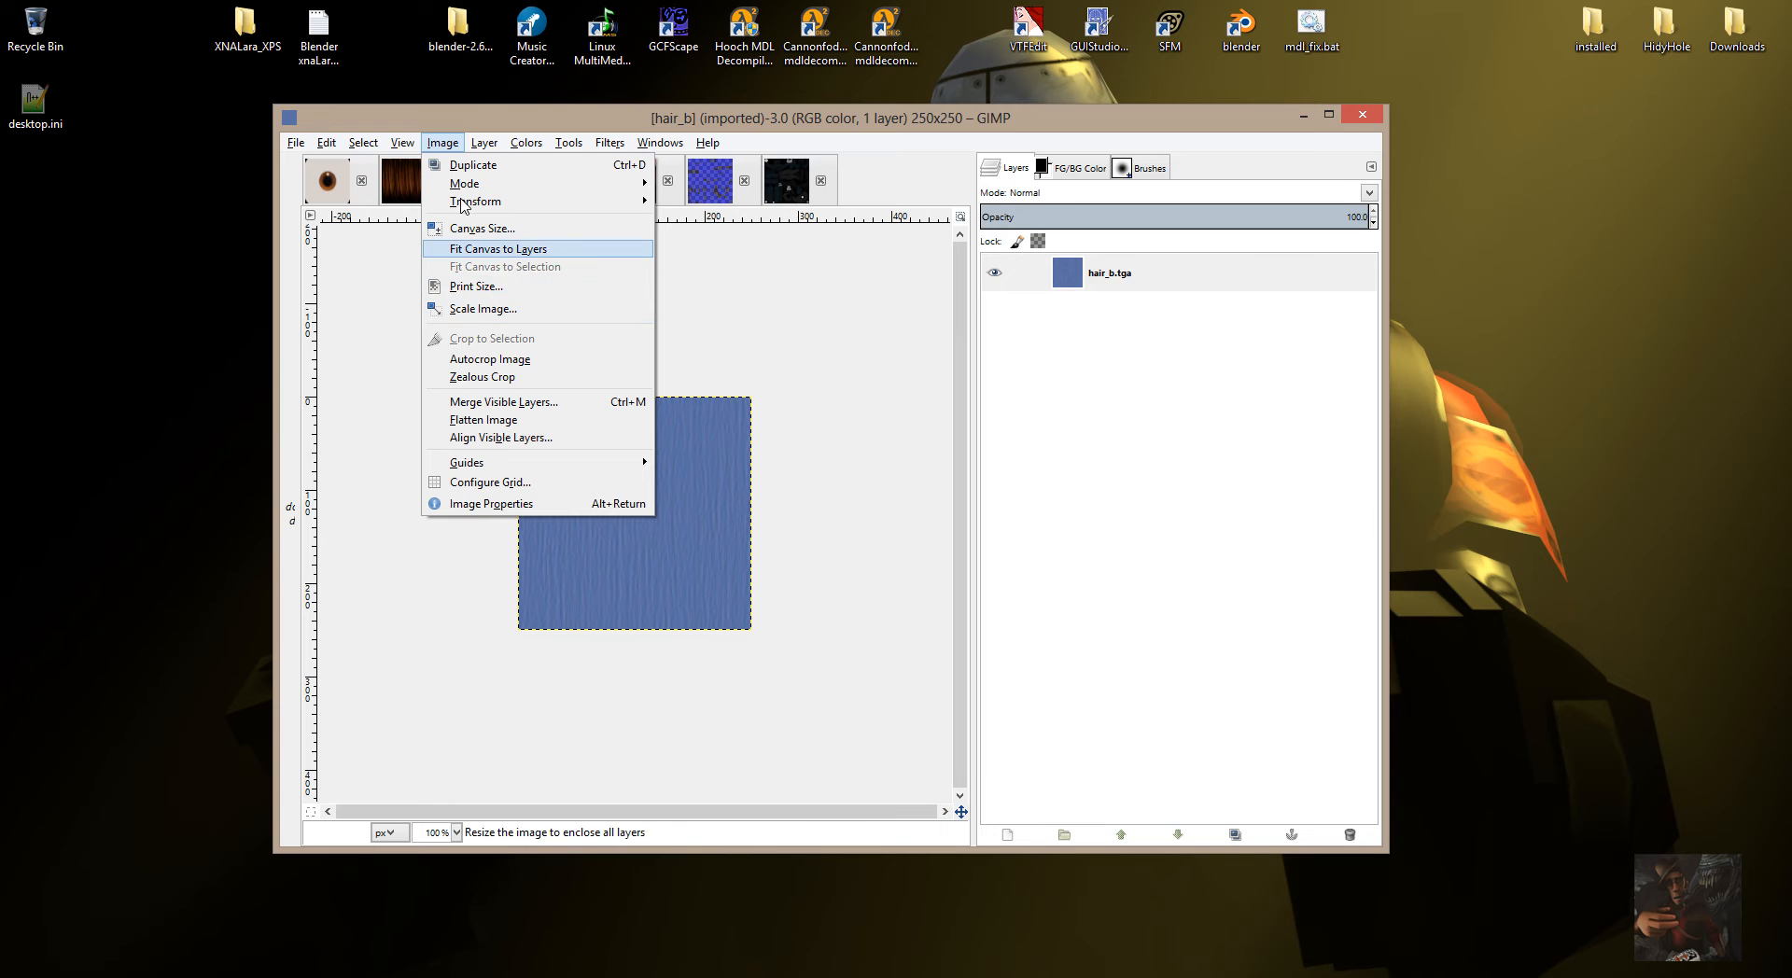
{"action": "left_click", "coordinate": [480, 309]}
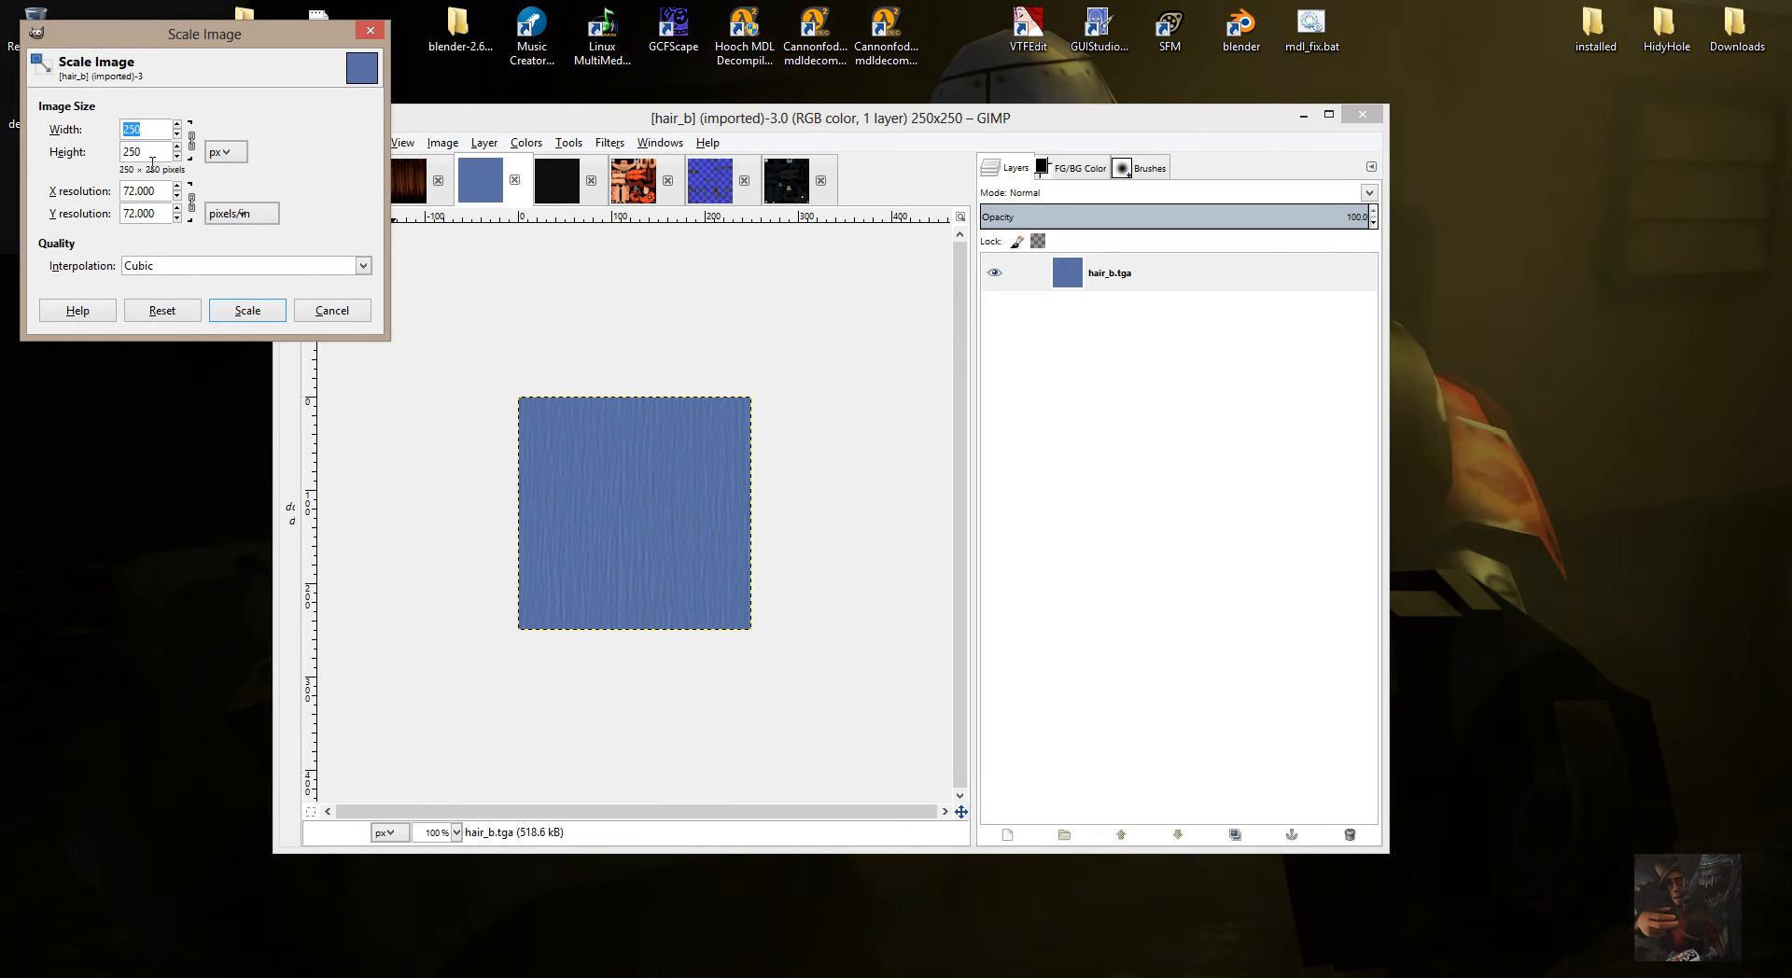
{"action": "left_click", "coordinate": [146, 131]}
{"action": "key", "text": "BackSpace"}
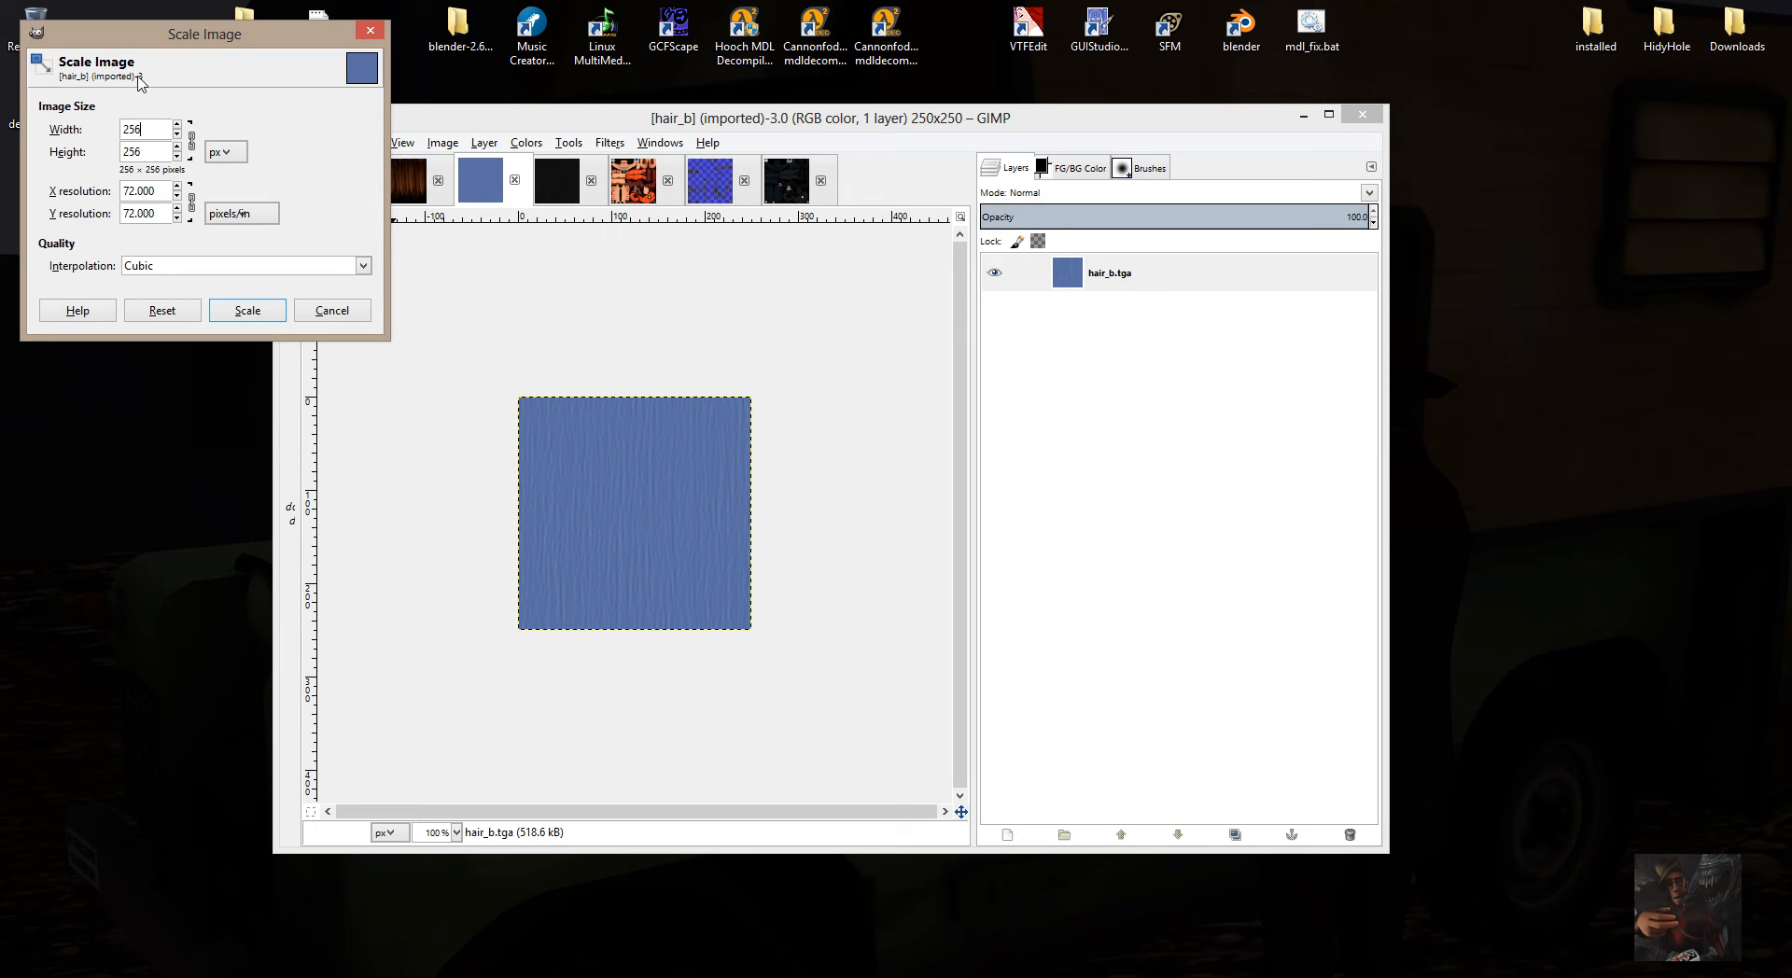
{"action": "left_click", "coordinate": [238, 311]}
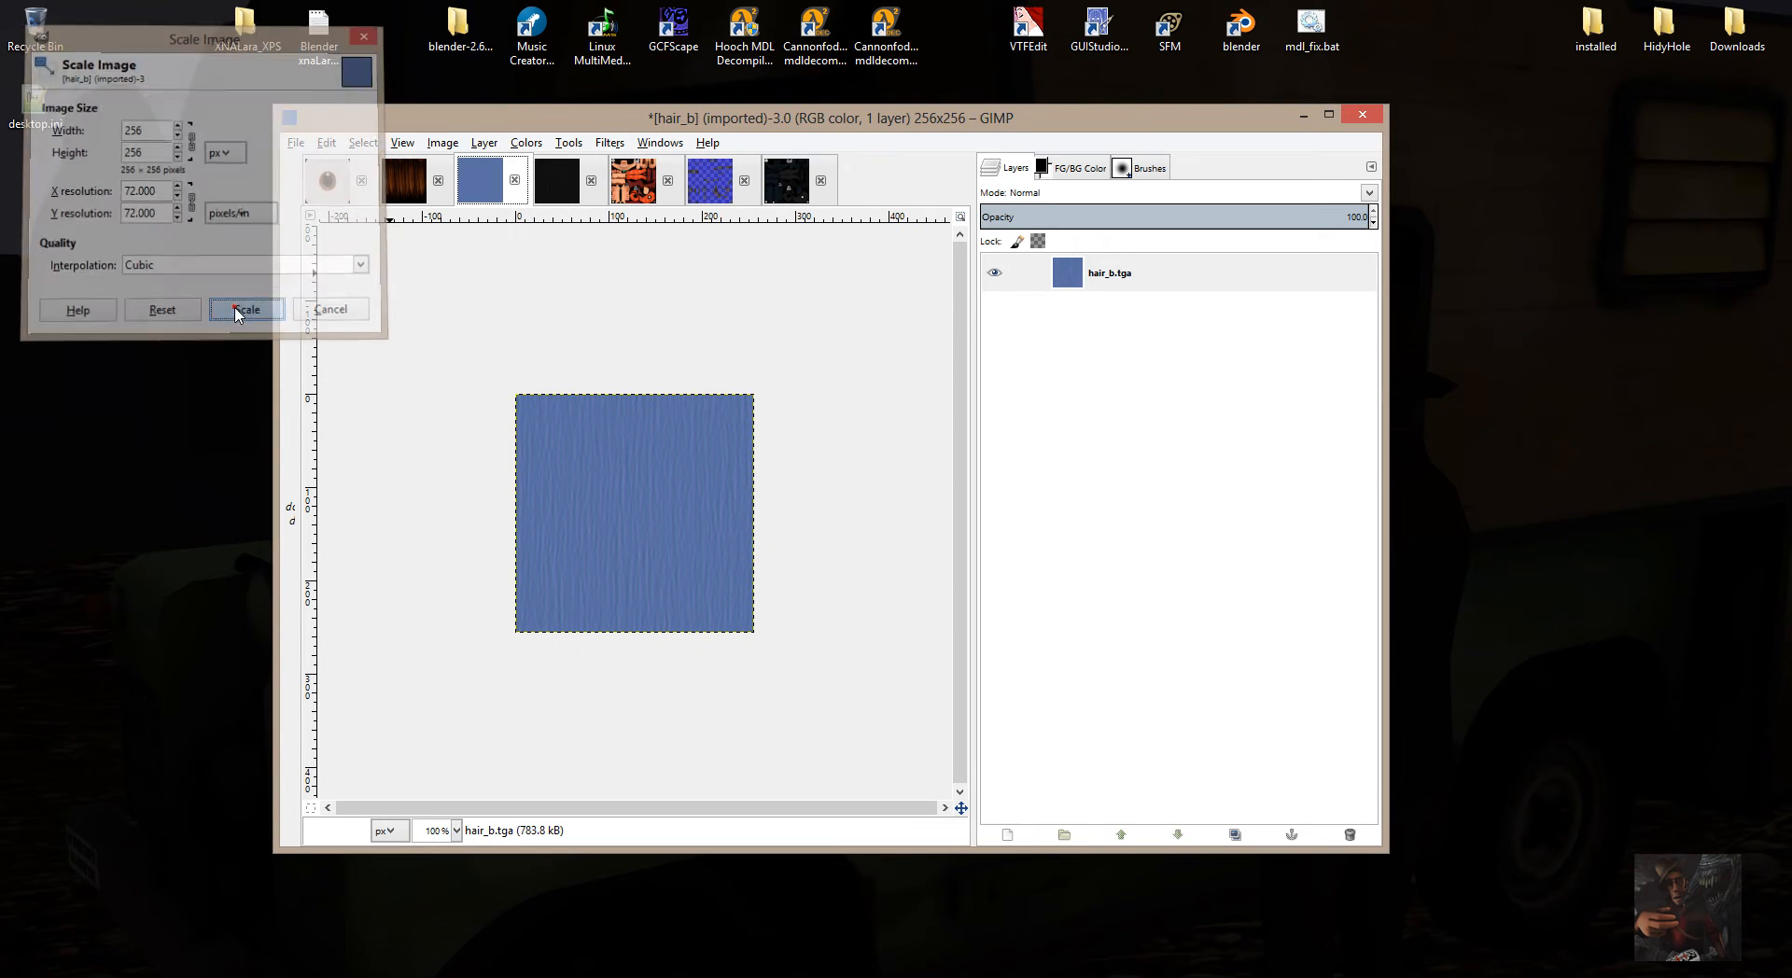
Scale the hair_s image to 256 × 256 pixels.
{"action": "left_click", "coordinate": [561, 193]}
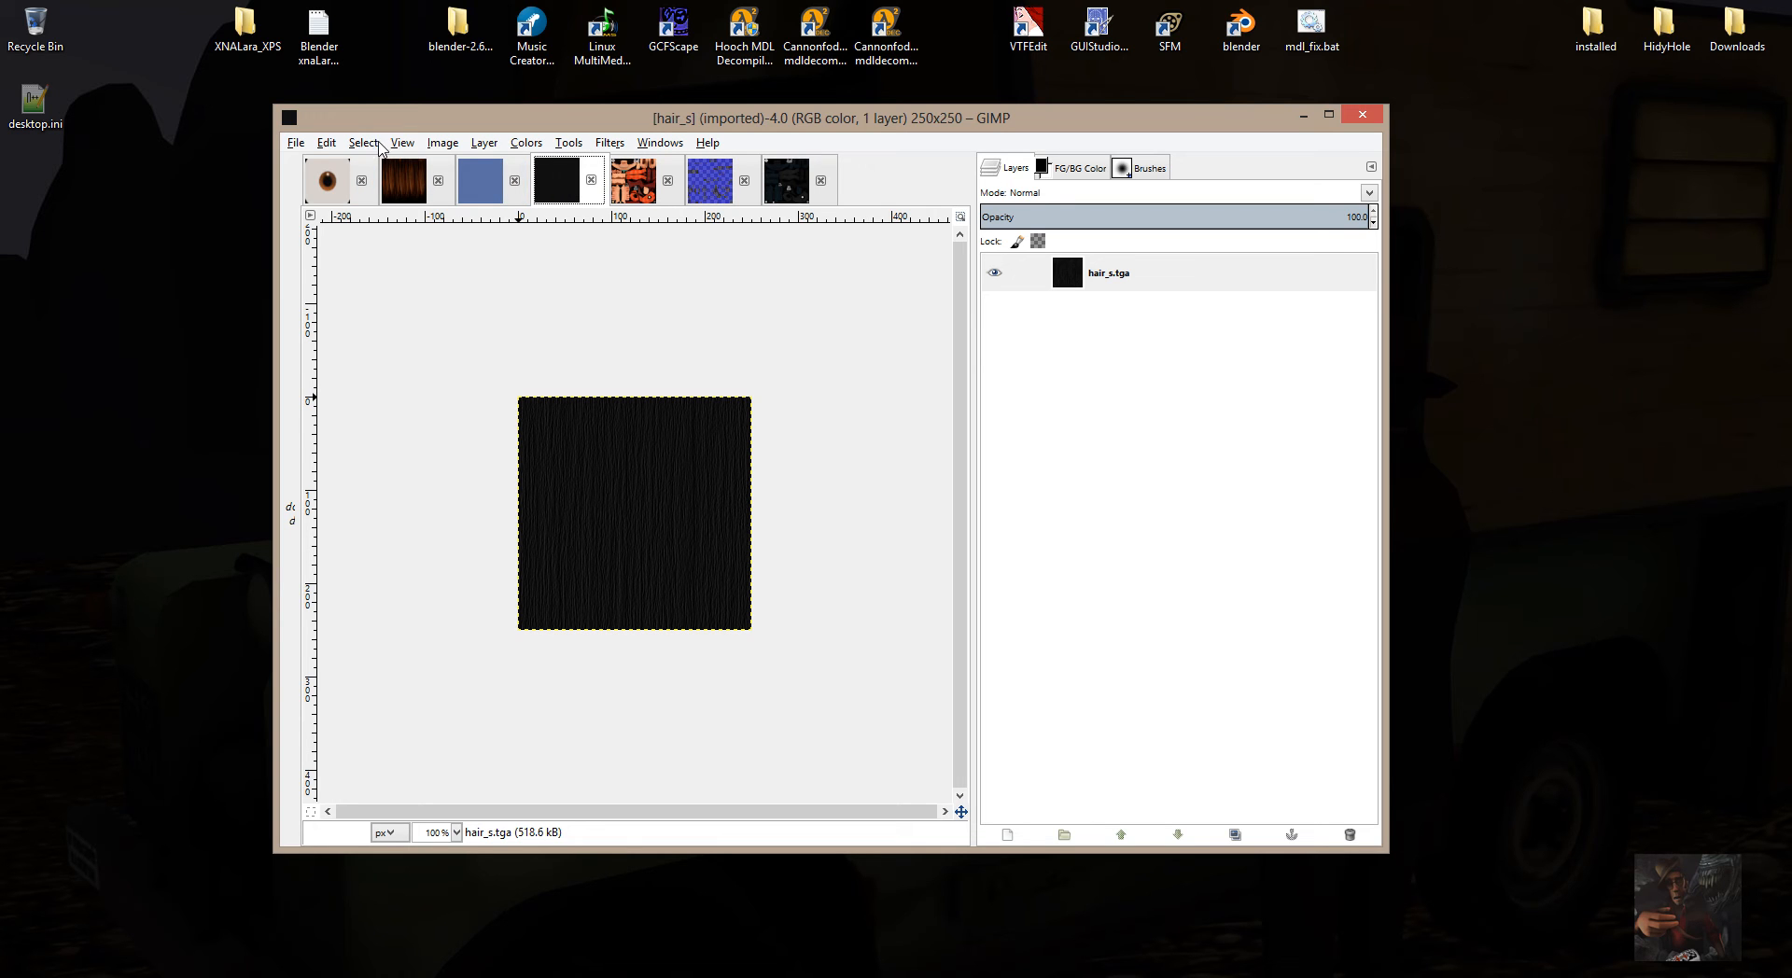
{"action": "left_click", "coordinate": [443, 143]}
{"action": "left_click", "coordinate": [471, 312]}
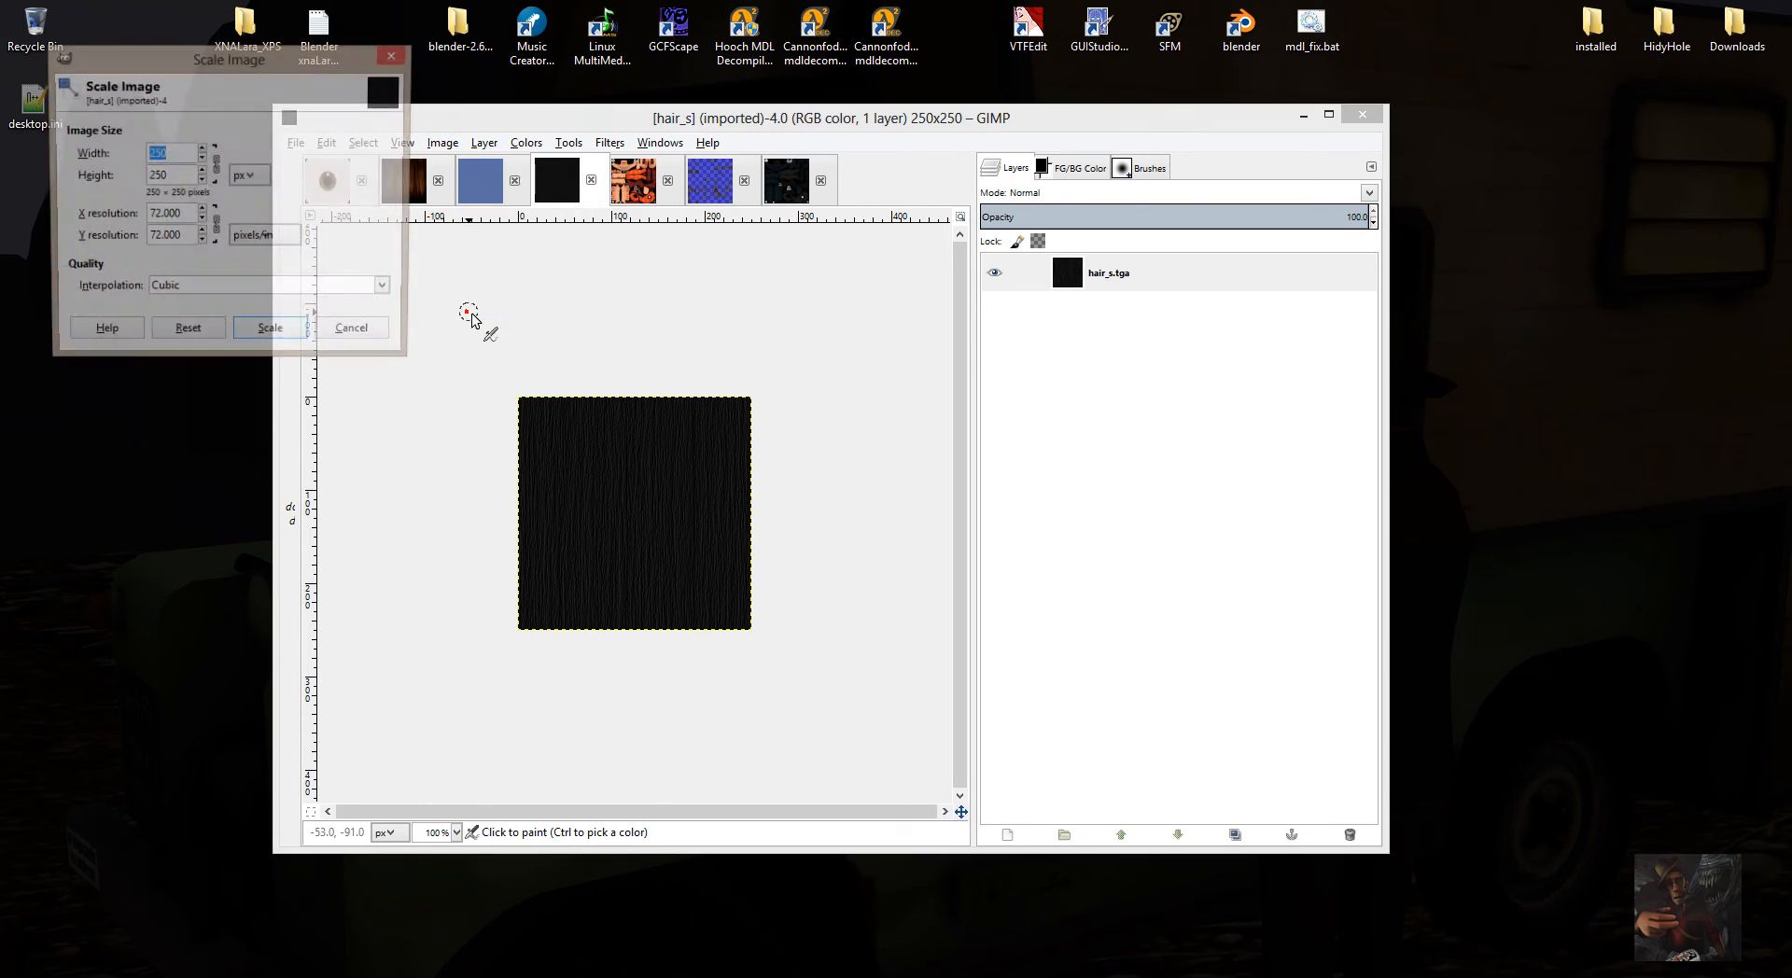
{"action": "left_click", "coordinate": [179, 160]}
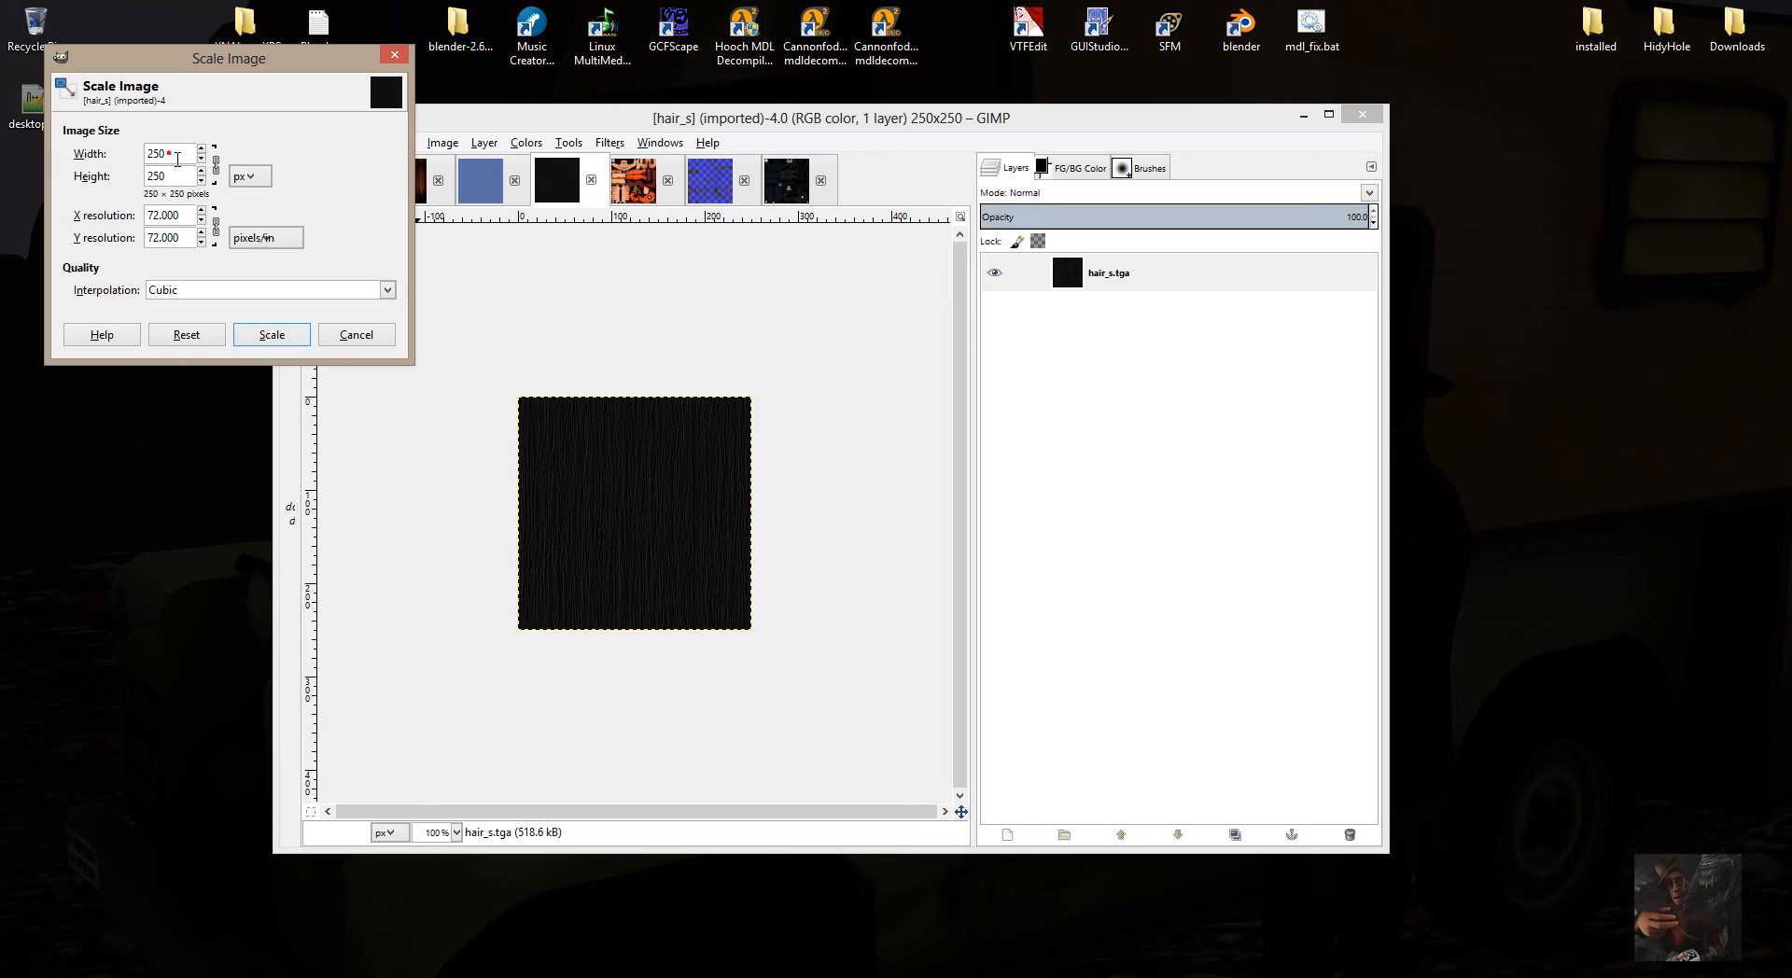
{"action": "key", "text": "BackSpace"}
{"action": "type", "text": "6"}
{"action": "left_click", "coordinate": [271, 335]}
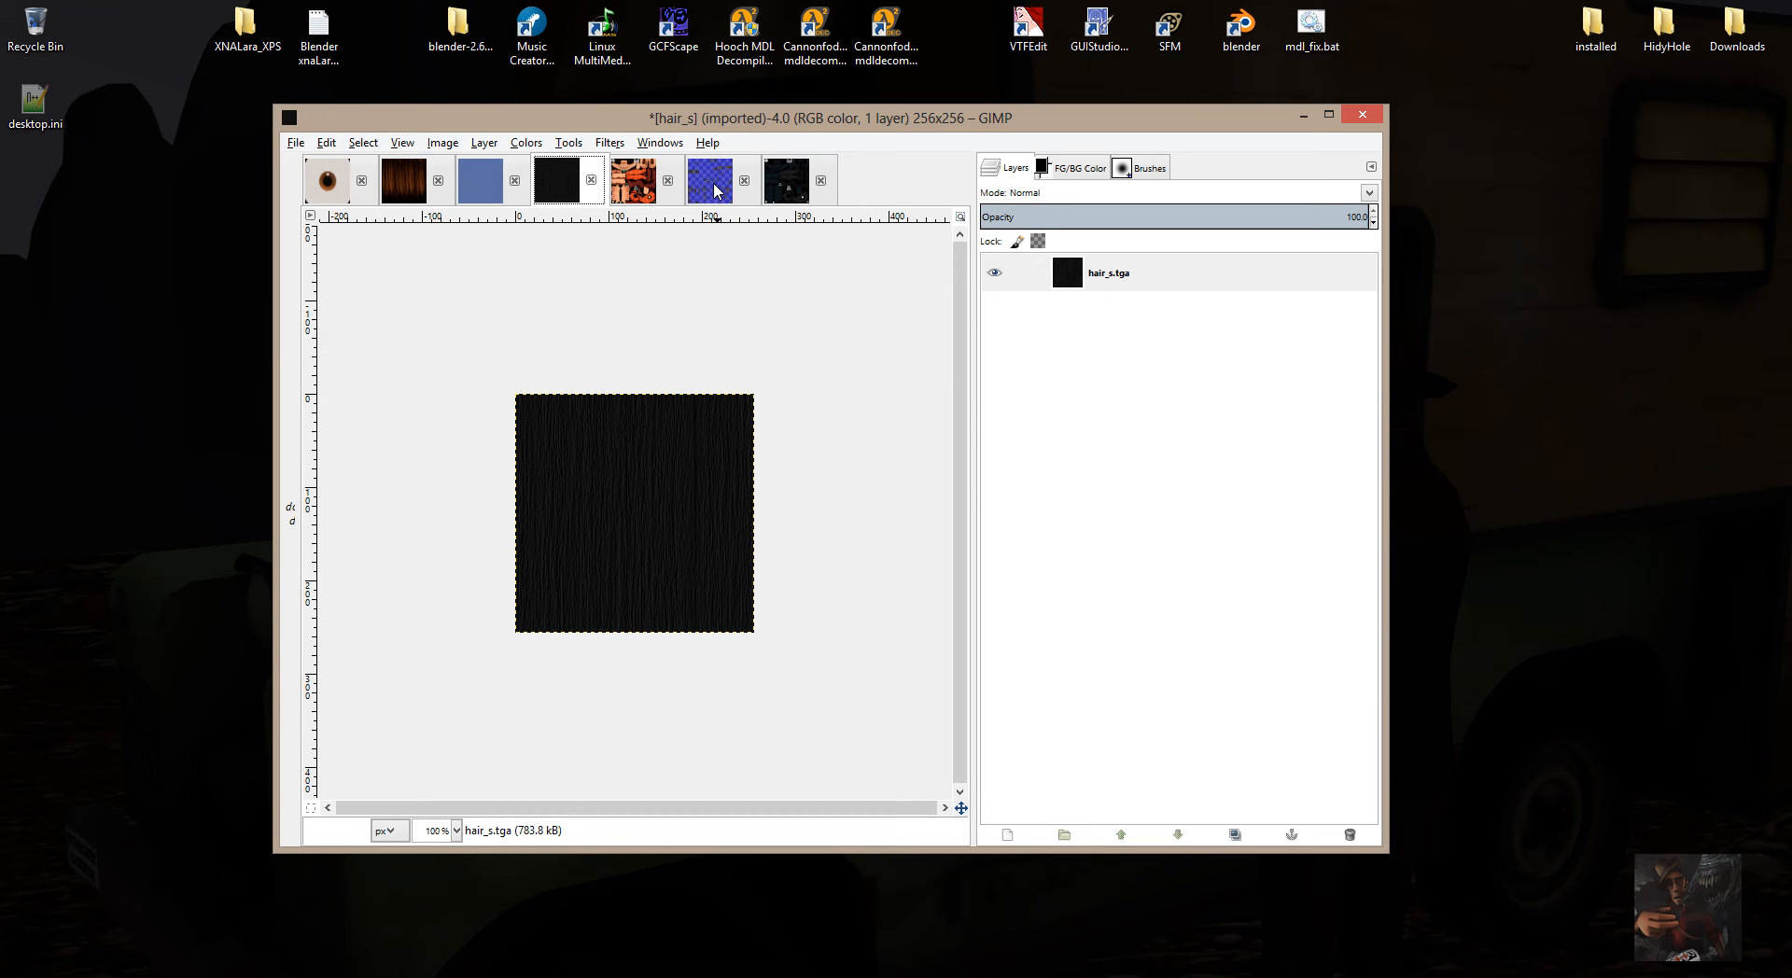
Check the dimensions of the RalphMain, RalphMain_b and RalphMain_s images.
{"action": "left_click", "coordinate": [640, 186]}
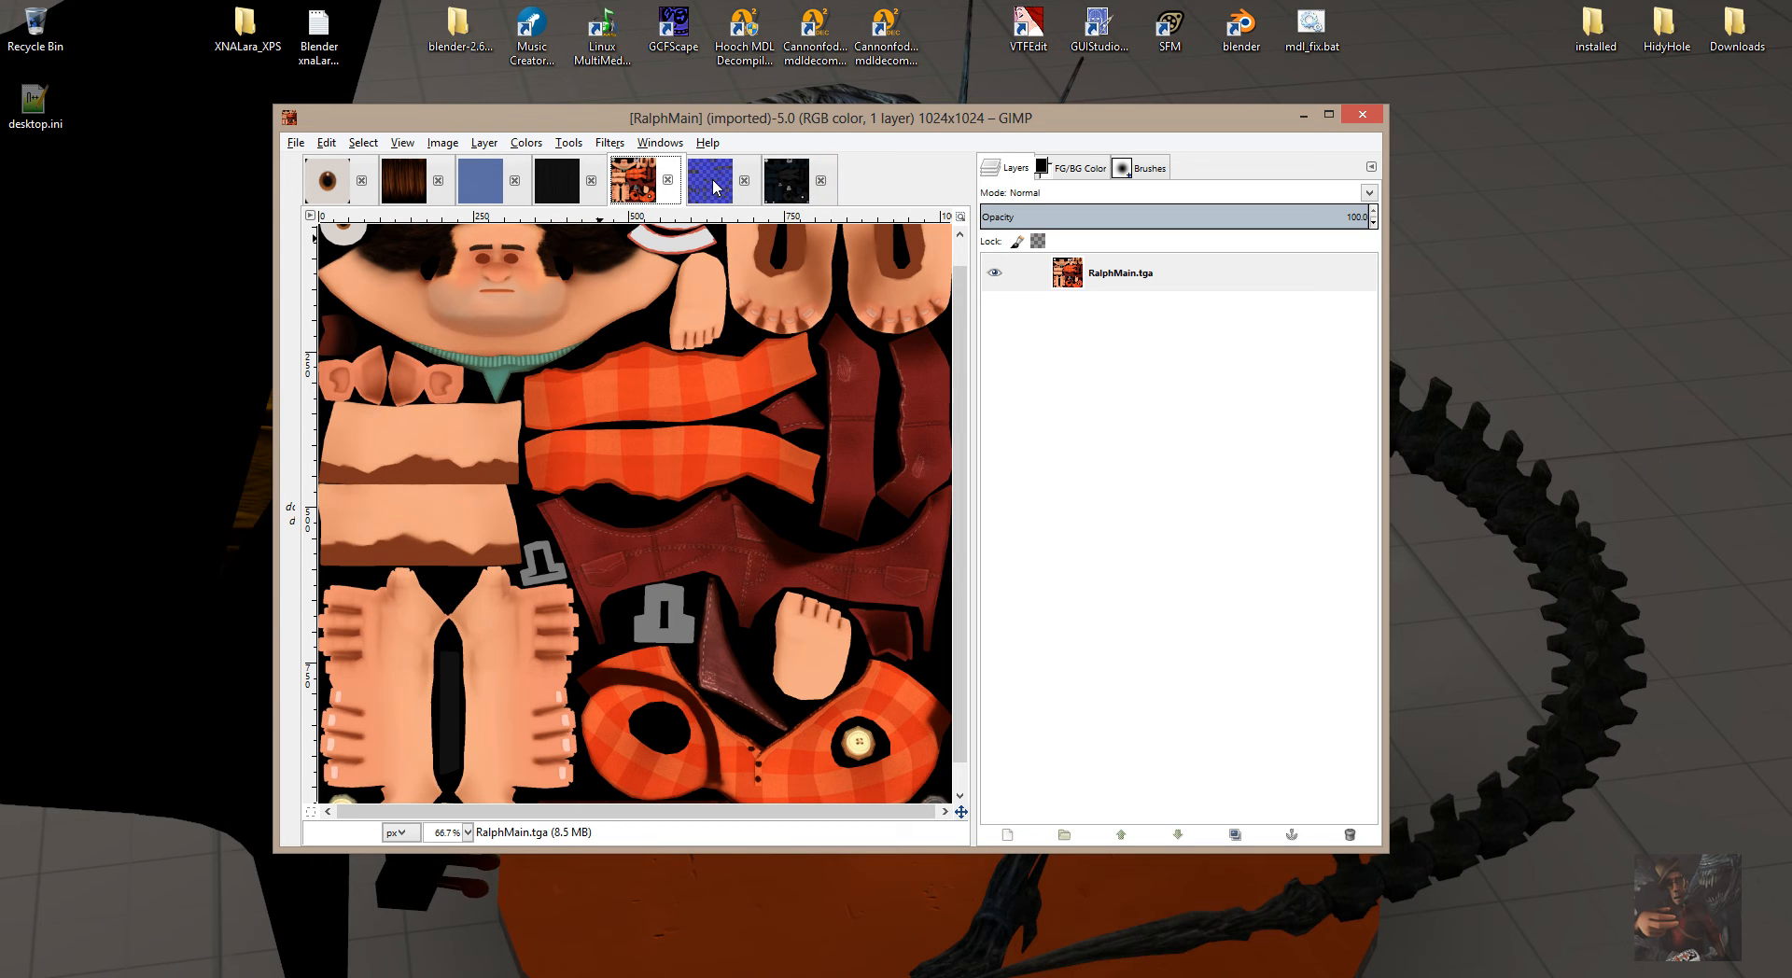
{"action": "left_click", "coordinate": [715, 187]}
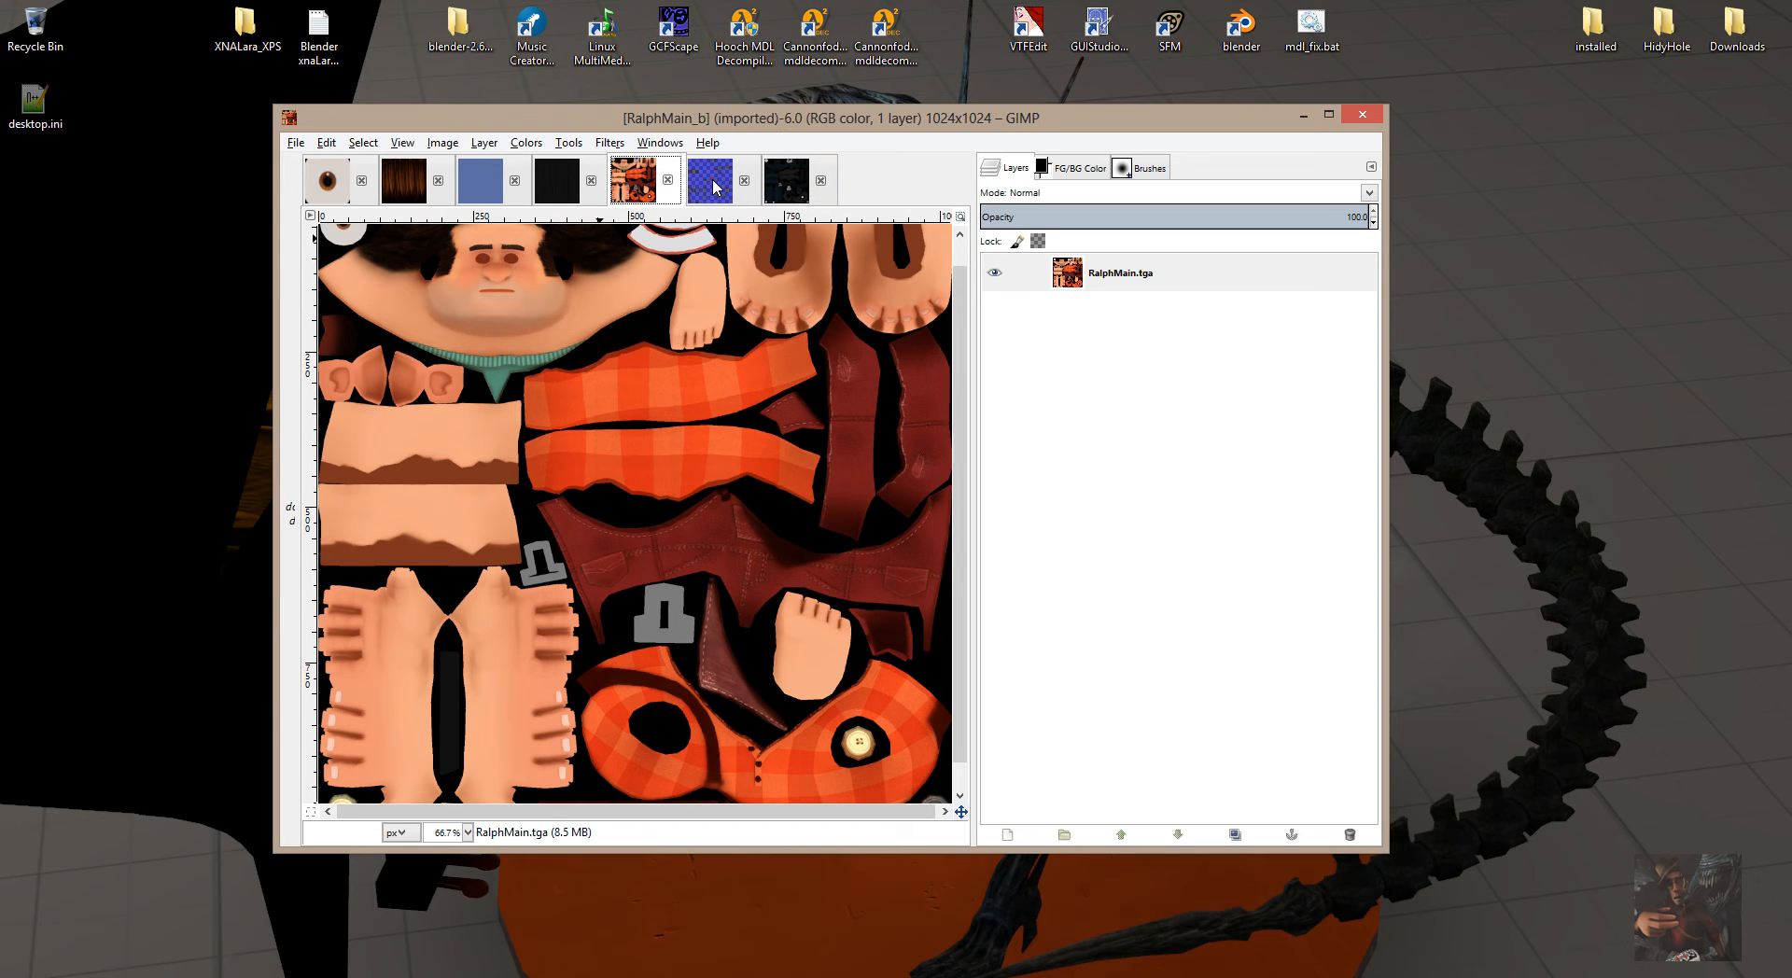
{"action": "left_click", "coordinate": [791, 180]}
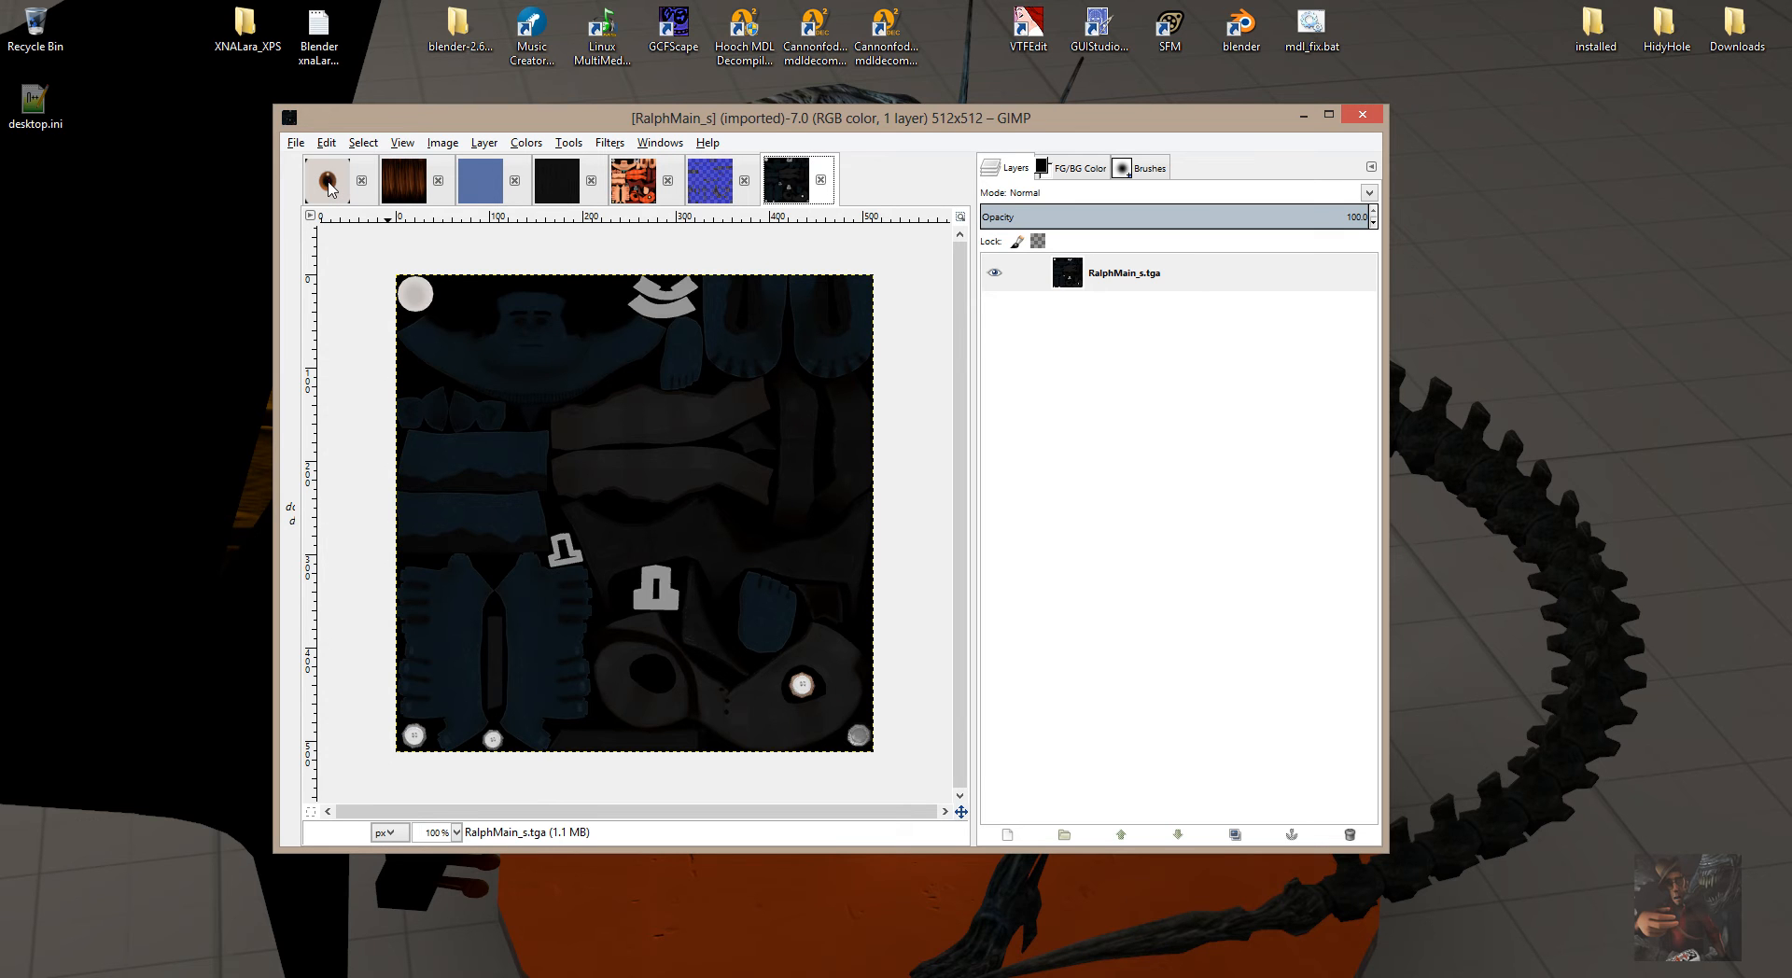
Return to the eye image and open its export dialog.
{"action": "left_click", "coordinate": [328, 187]}
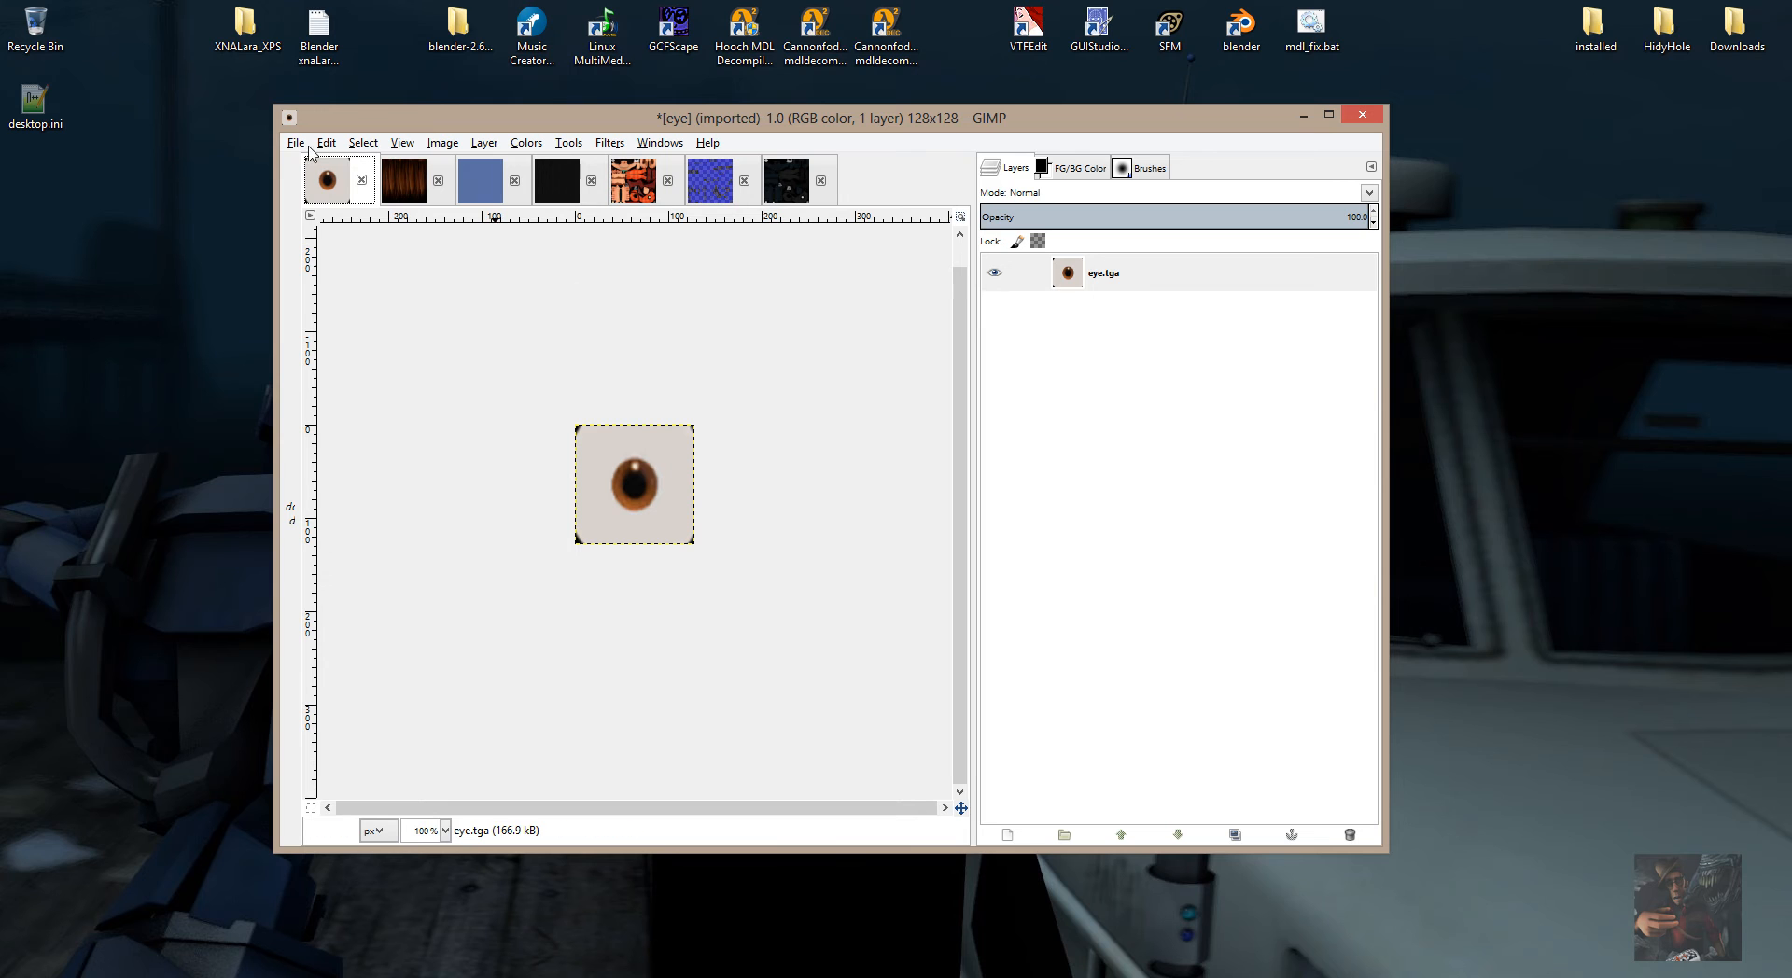
{"action": "left_click", "coordinate": [297, 142]}
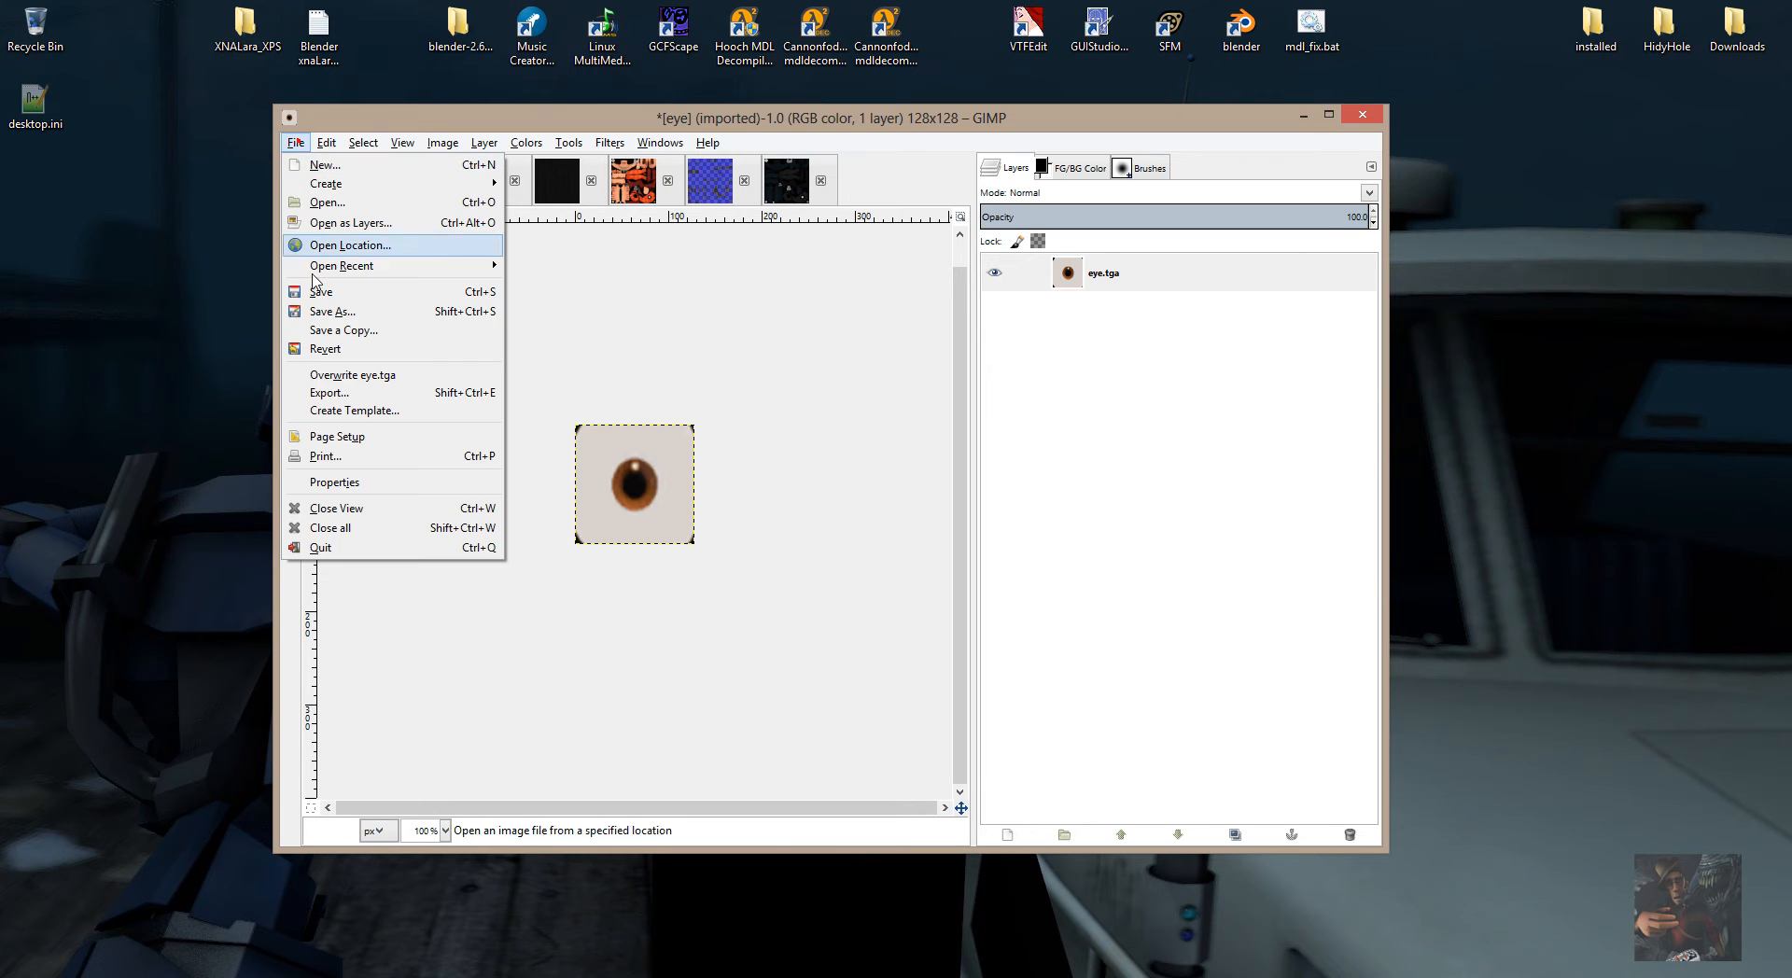
{"action": "left_click", "coordinate": [332, 394]}
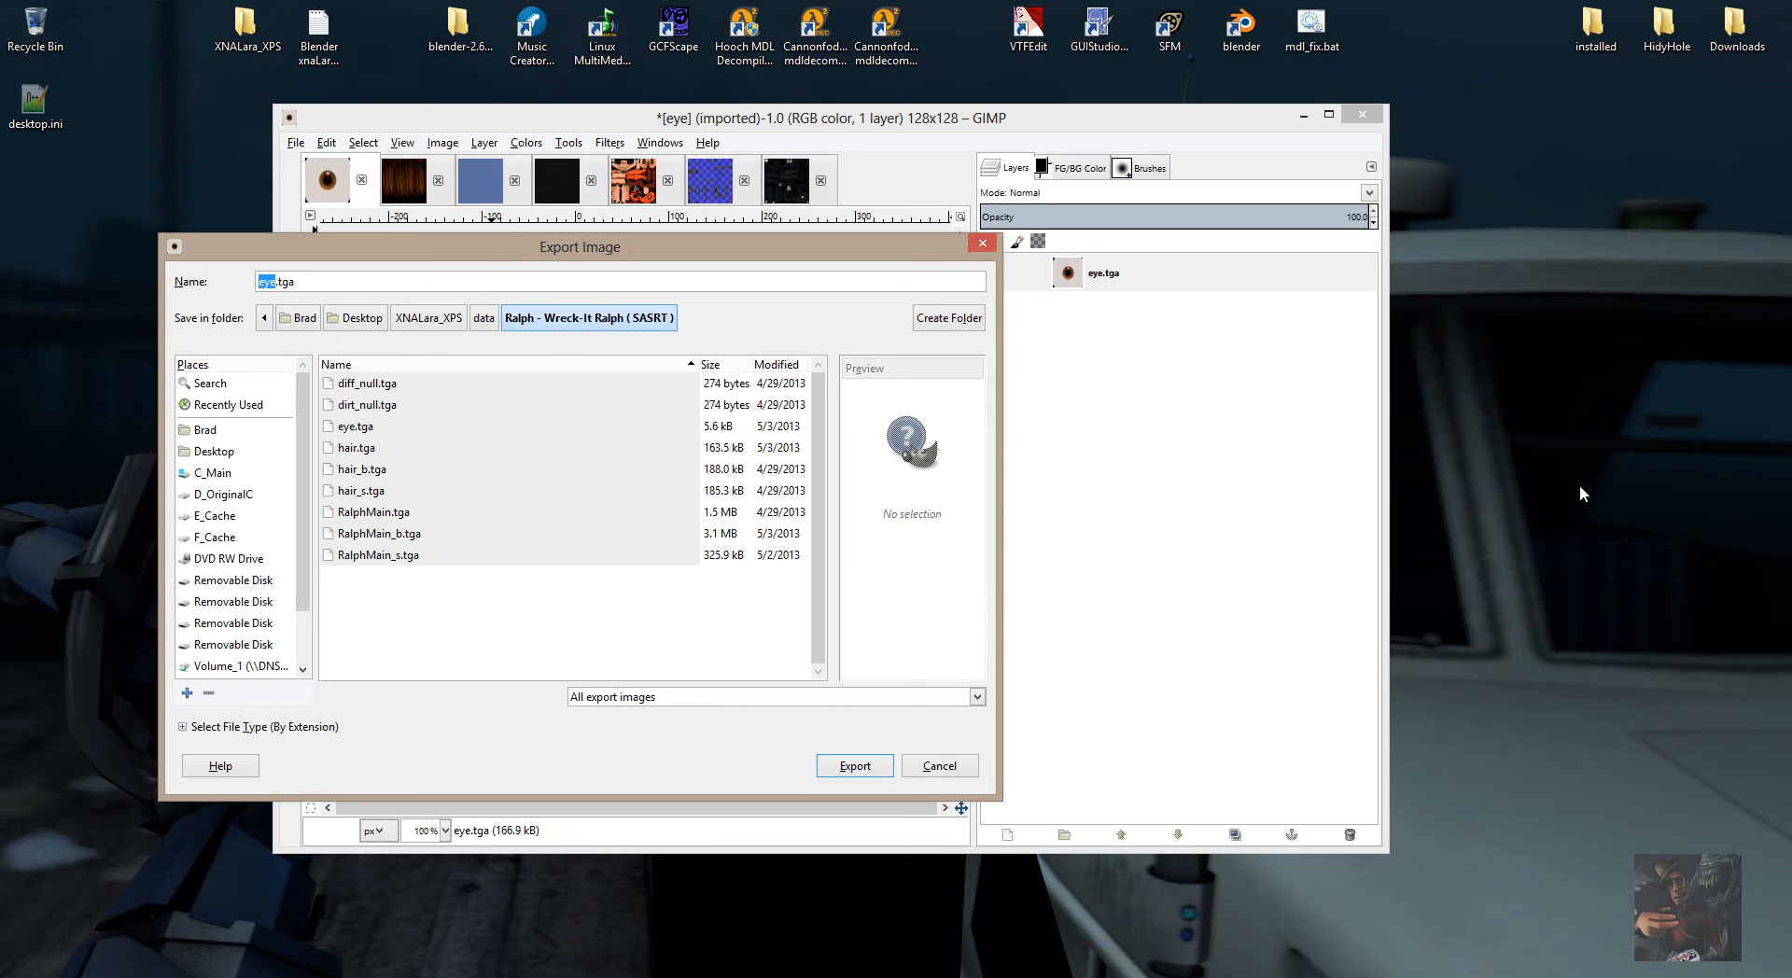
{"action": "double_click", "coordinate": [459, 28]}
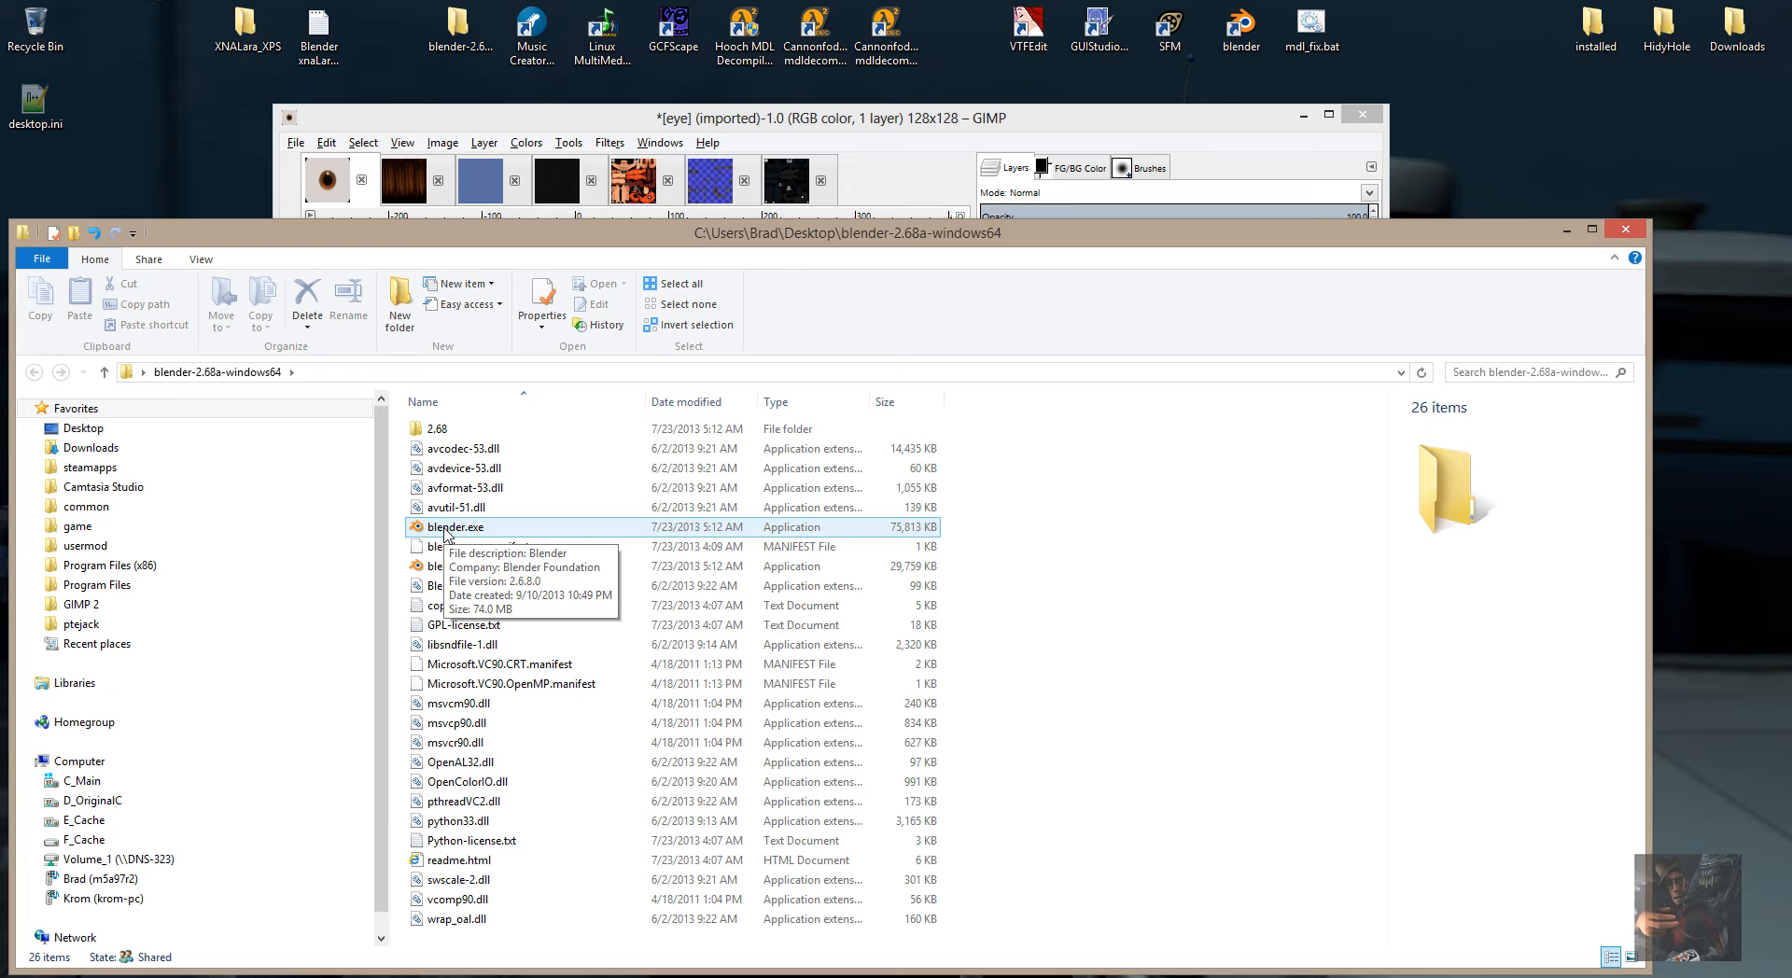
{"action": "left_click_drag", "start_coordinate": [446, 532], "coordinate": [1129, 680]}
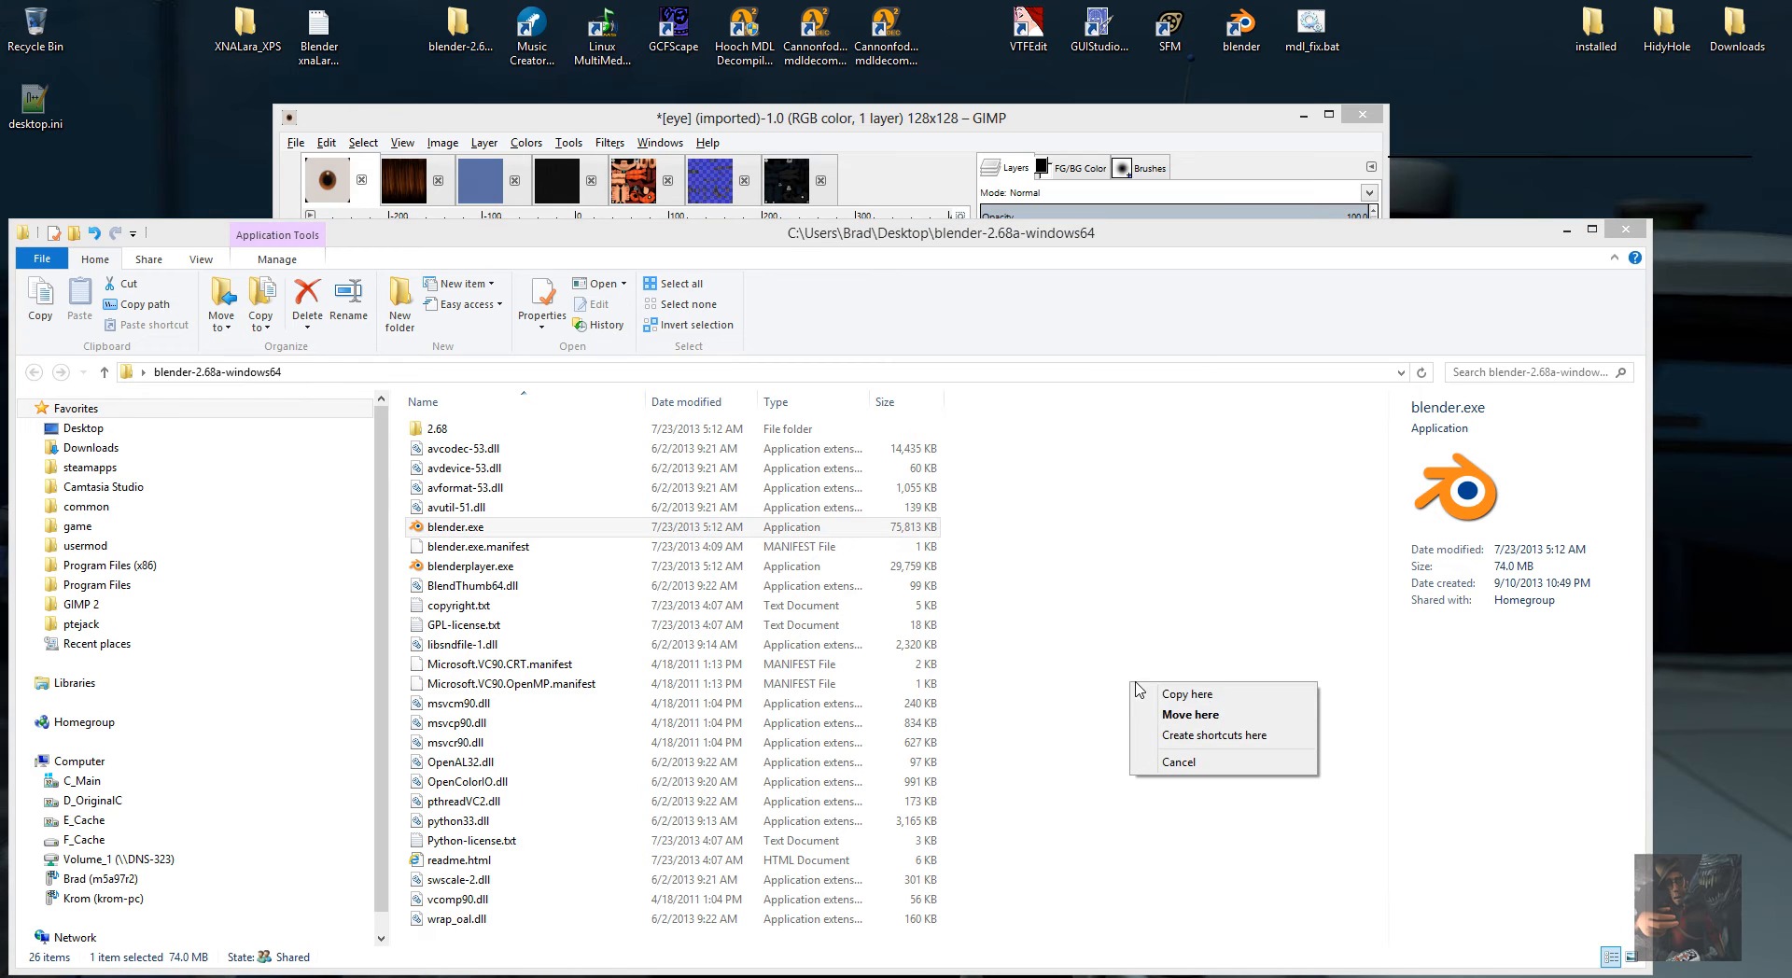
{"action": "left_click", "coordinate": [1218, 763]}
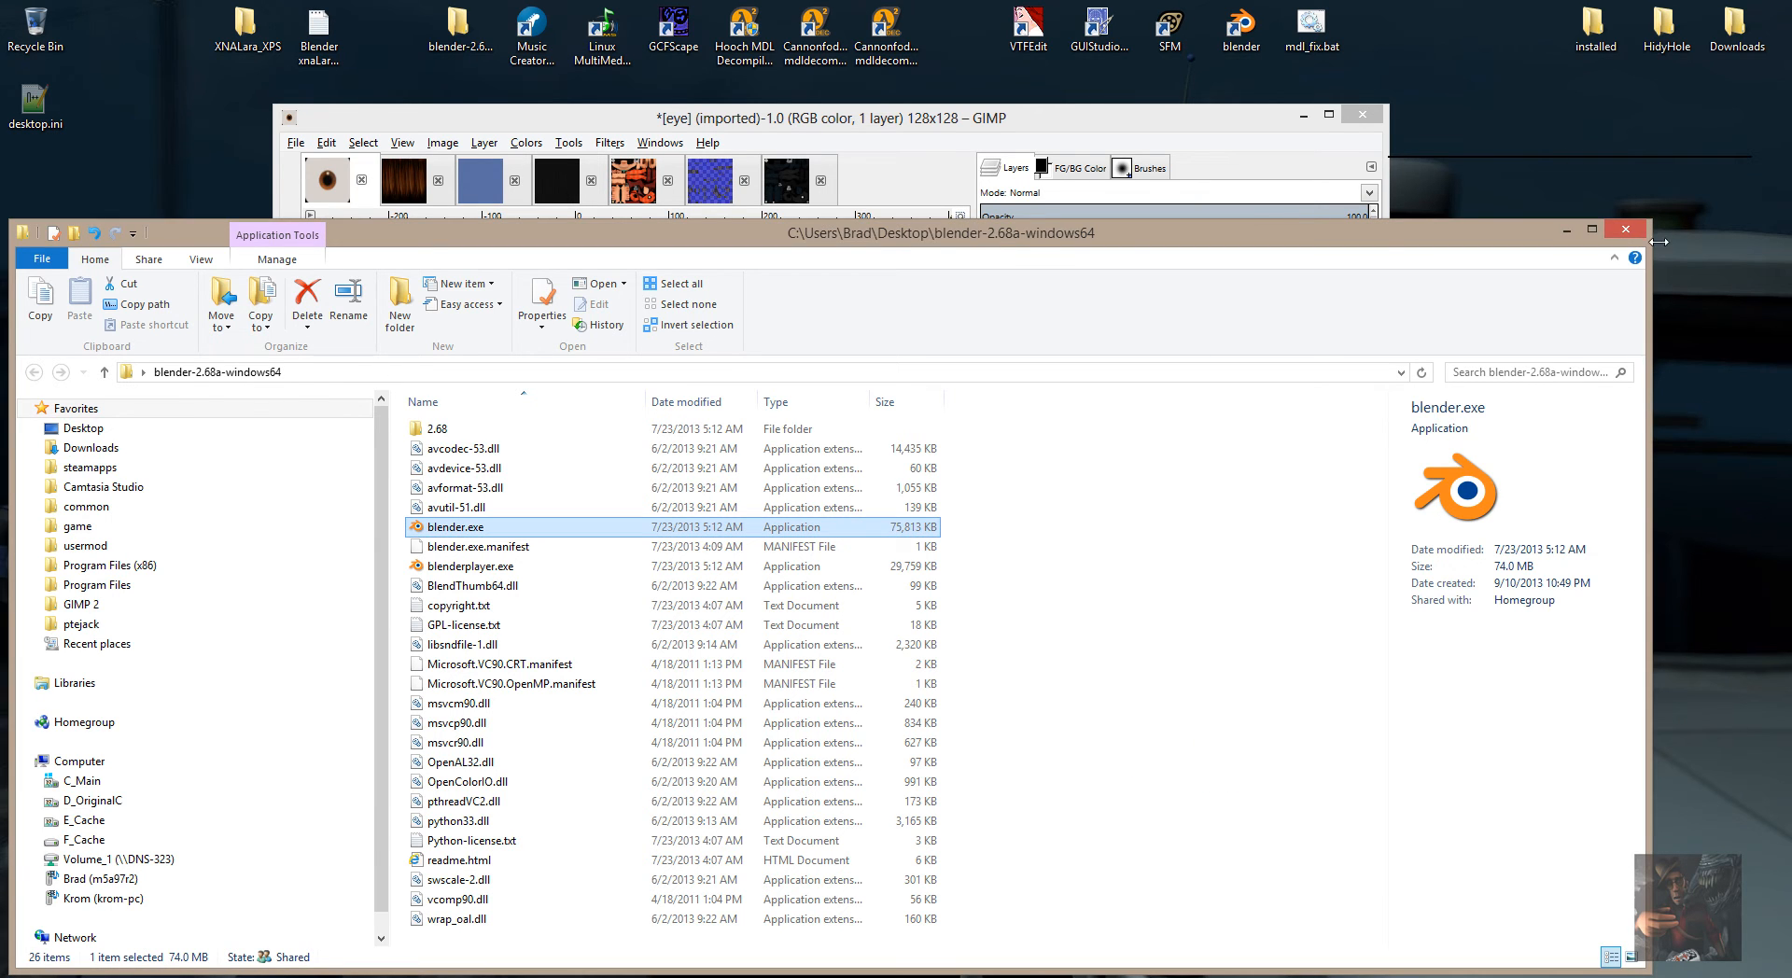
{"action": "left_click", "coordinate": [1626, 229]}
Launch Blender and open the recent file ralph.blend.
{"action": "double_click", "coordinate": [1236, 39]}
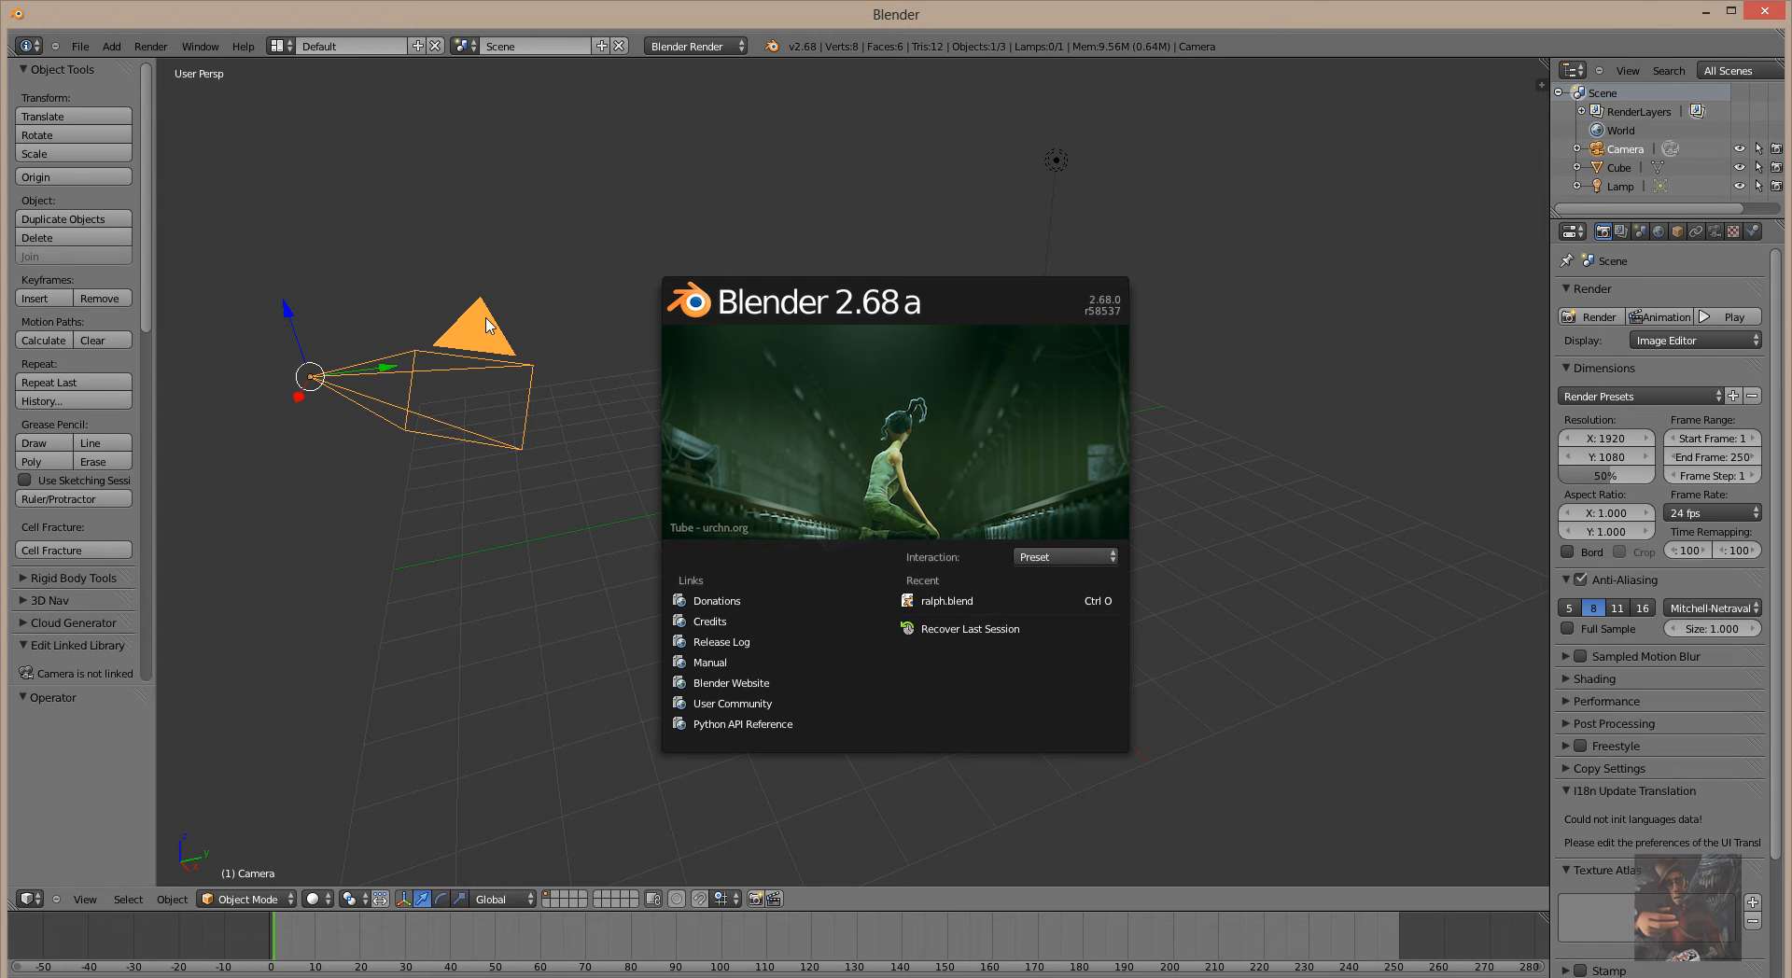
{"action": "left_click", "coordinate": [80, 45]}
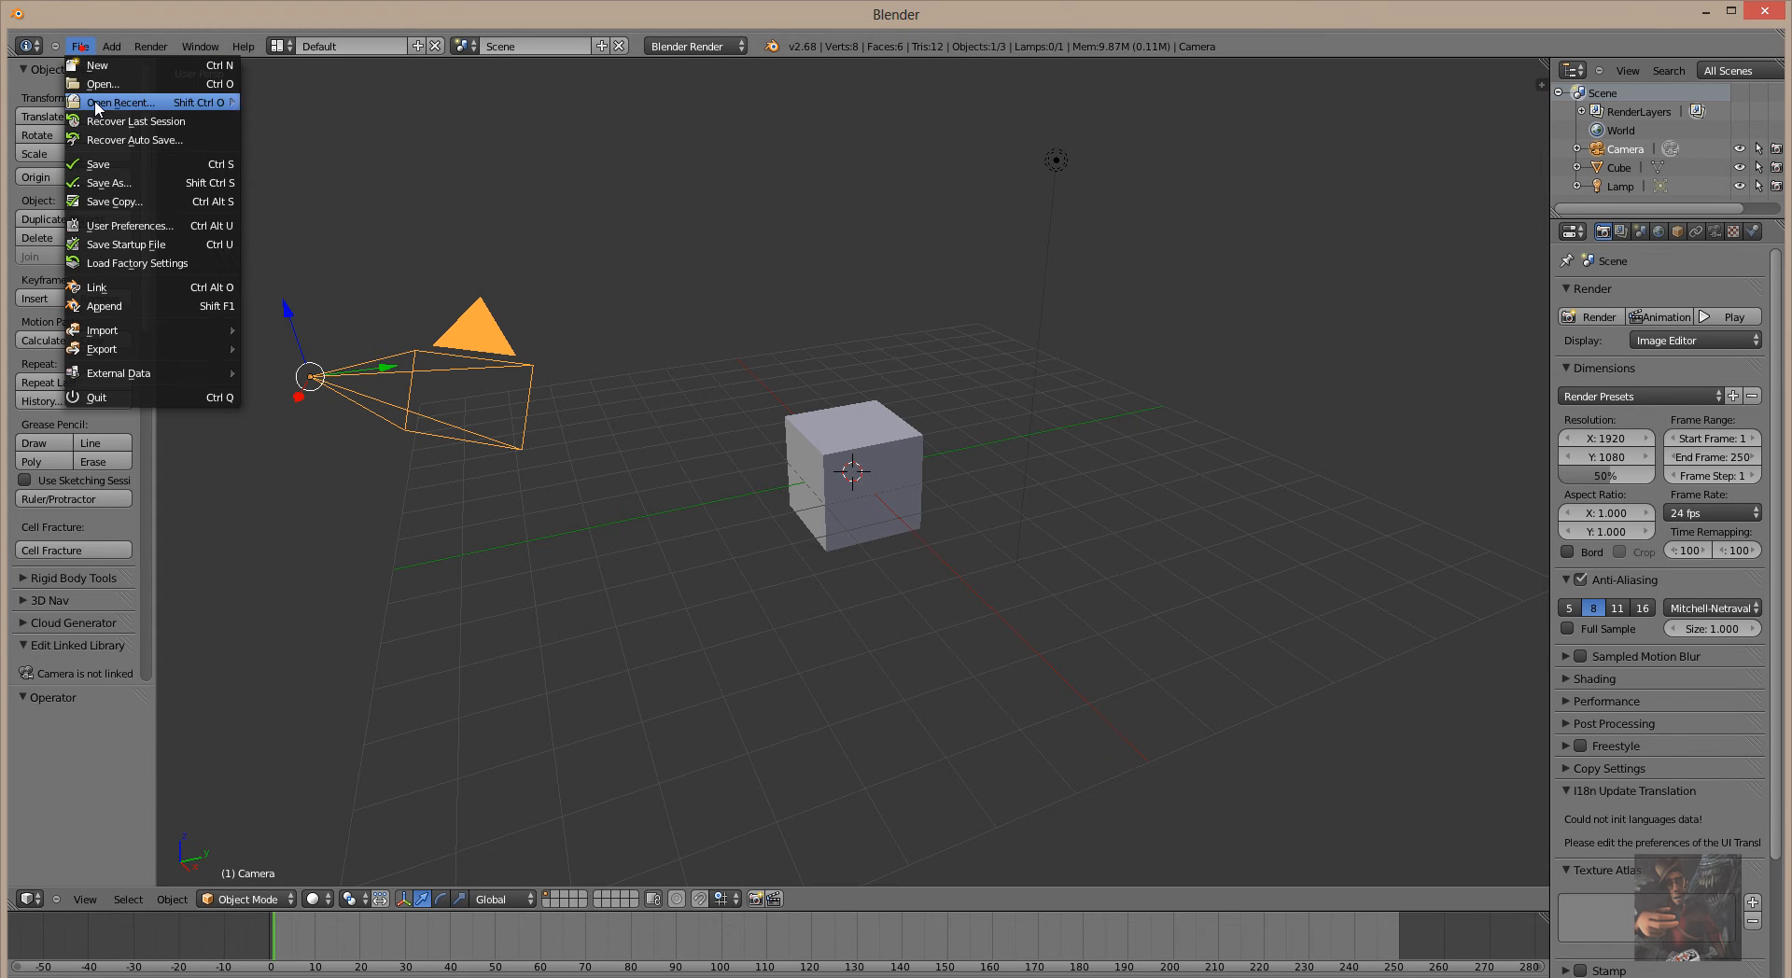
{"action": "mouse_move", "coordinate": [98, 103]}
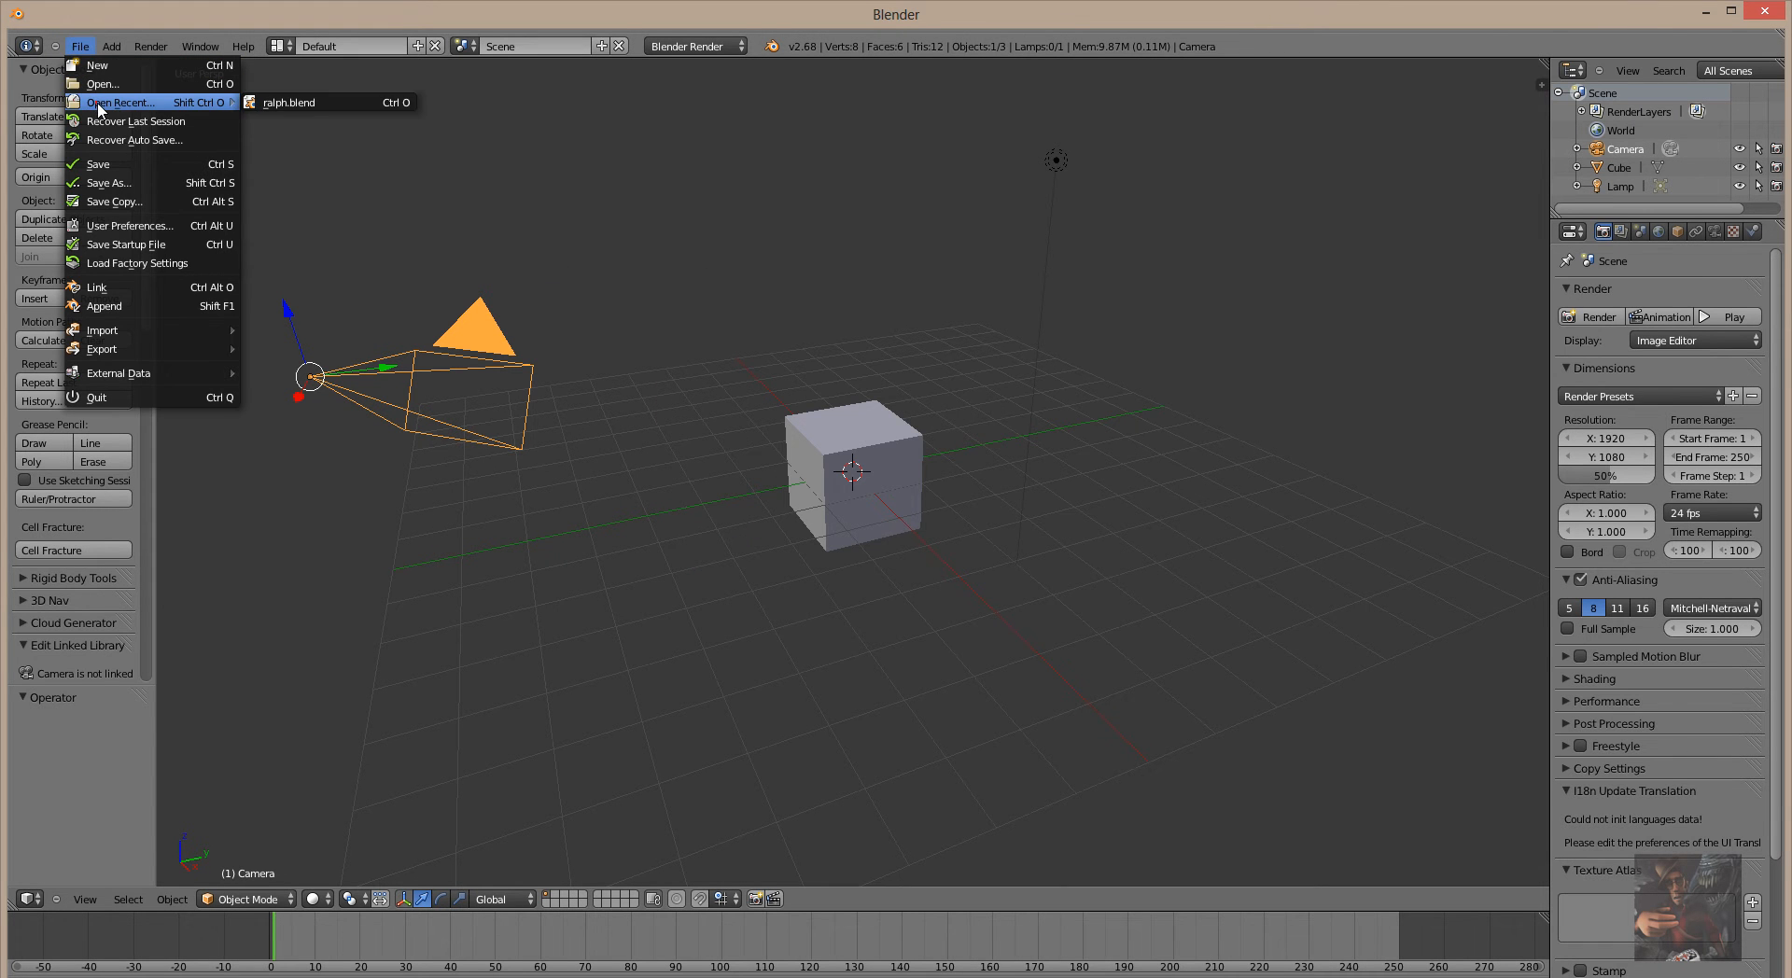
{"action": "left_click", "coordinate": [303, 103]}
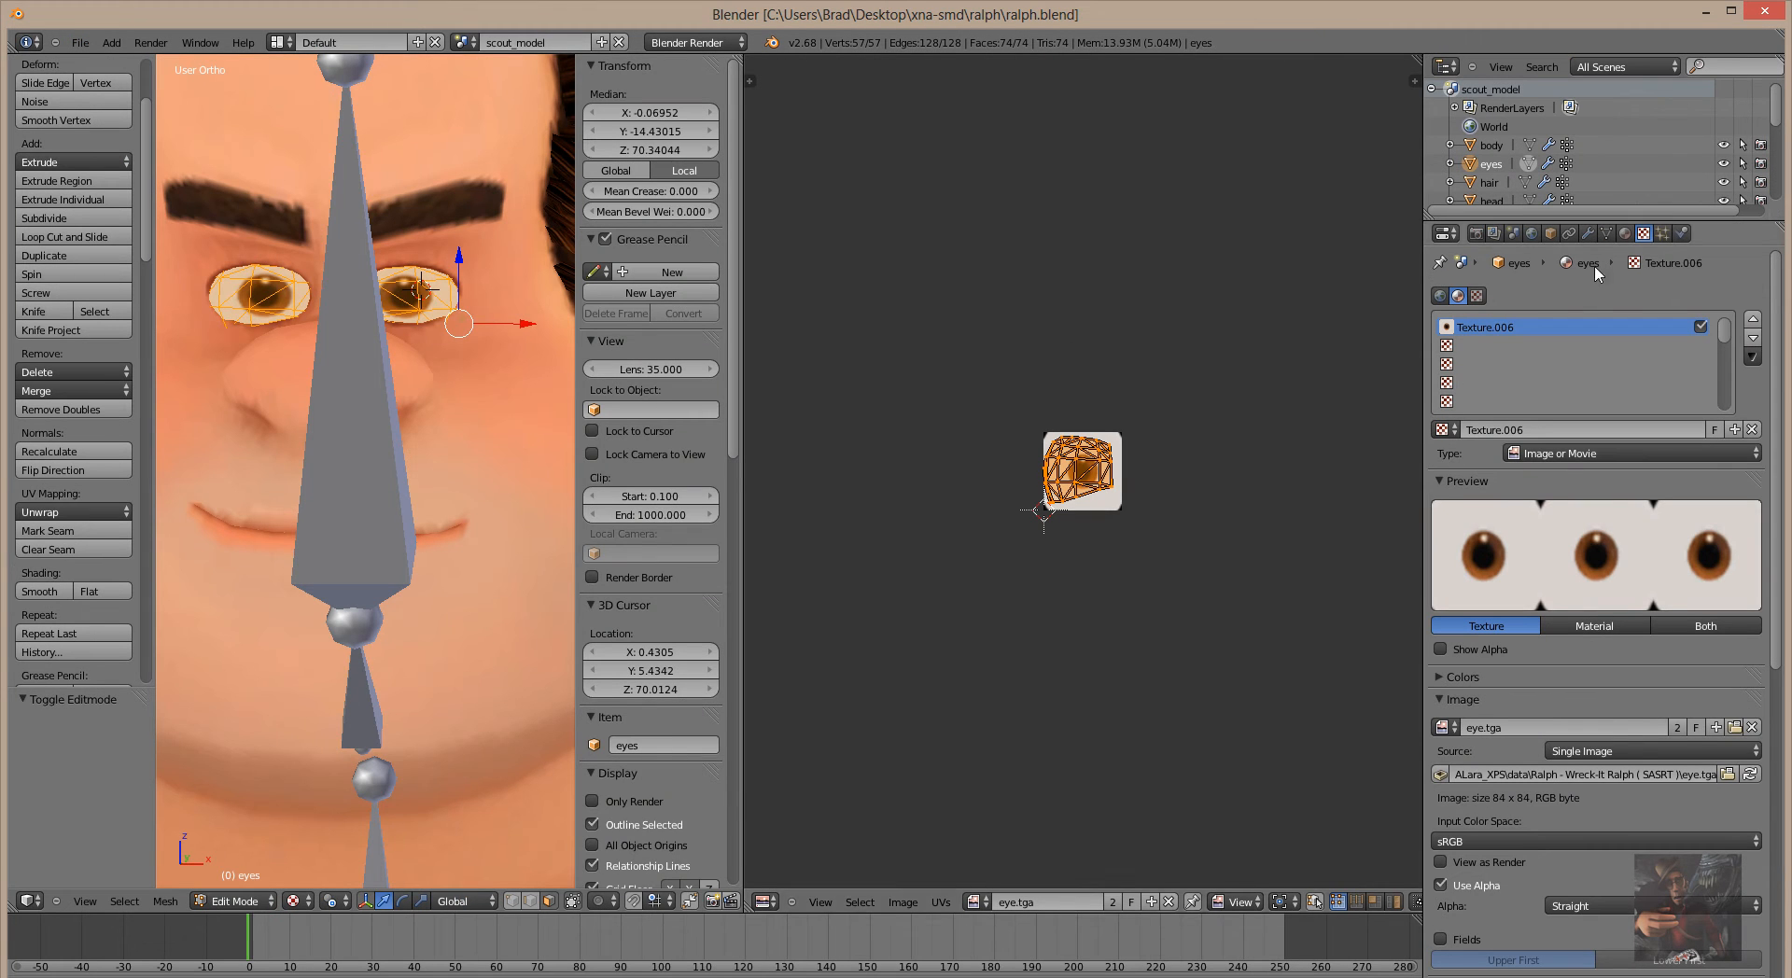
Unlink eye.tga from the eyes mesh in the UV editor, and show the material settings of the eyes object.
{"action": "scroll", "coordinate": [1168, 411], "scroll_direction": "down", "scroll_amount": 2}
{"action": "scroll", "coordinate": [1168, 411], "scroll_direction": "up", "scroll_amount": 8}
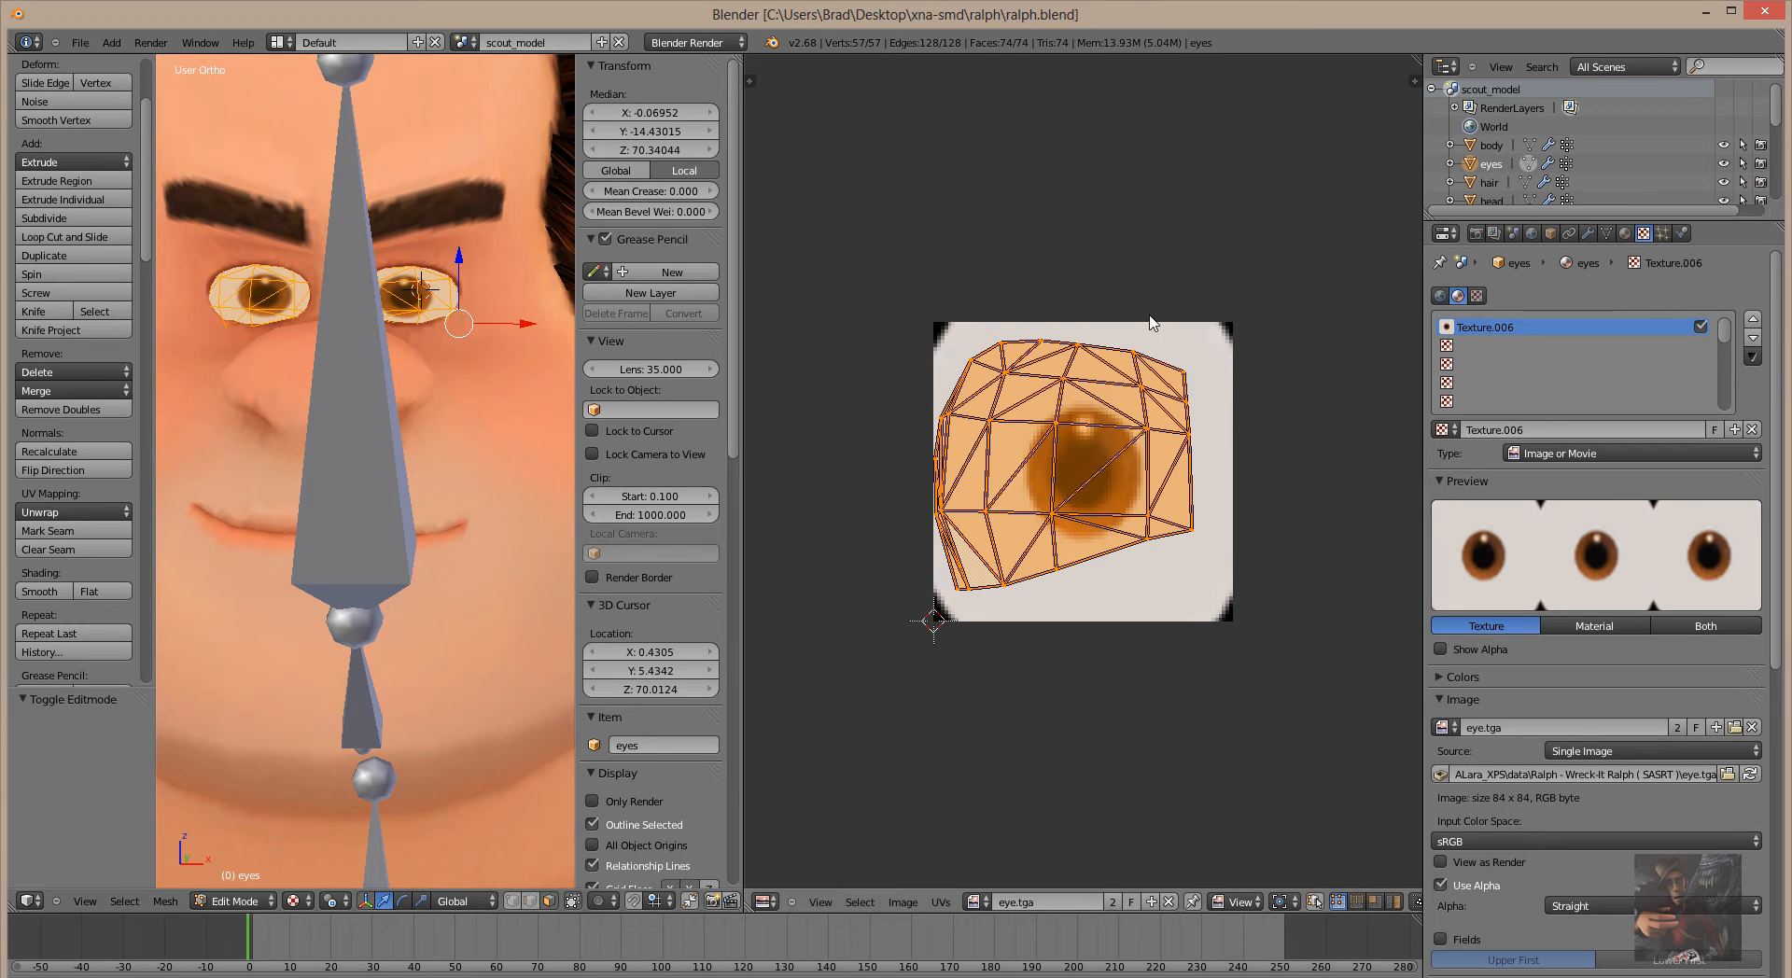
{"action": "left_click", "coordinate": [1169, 904]}
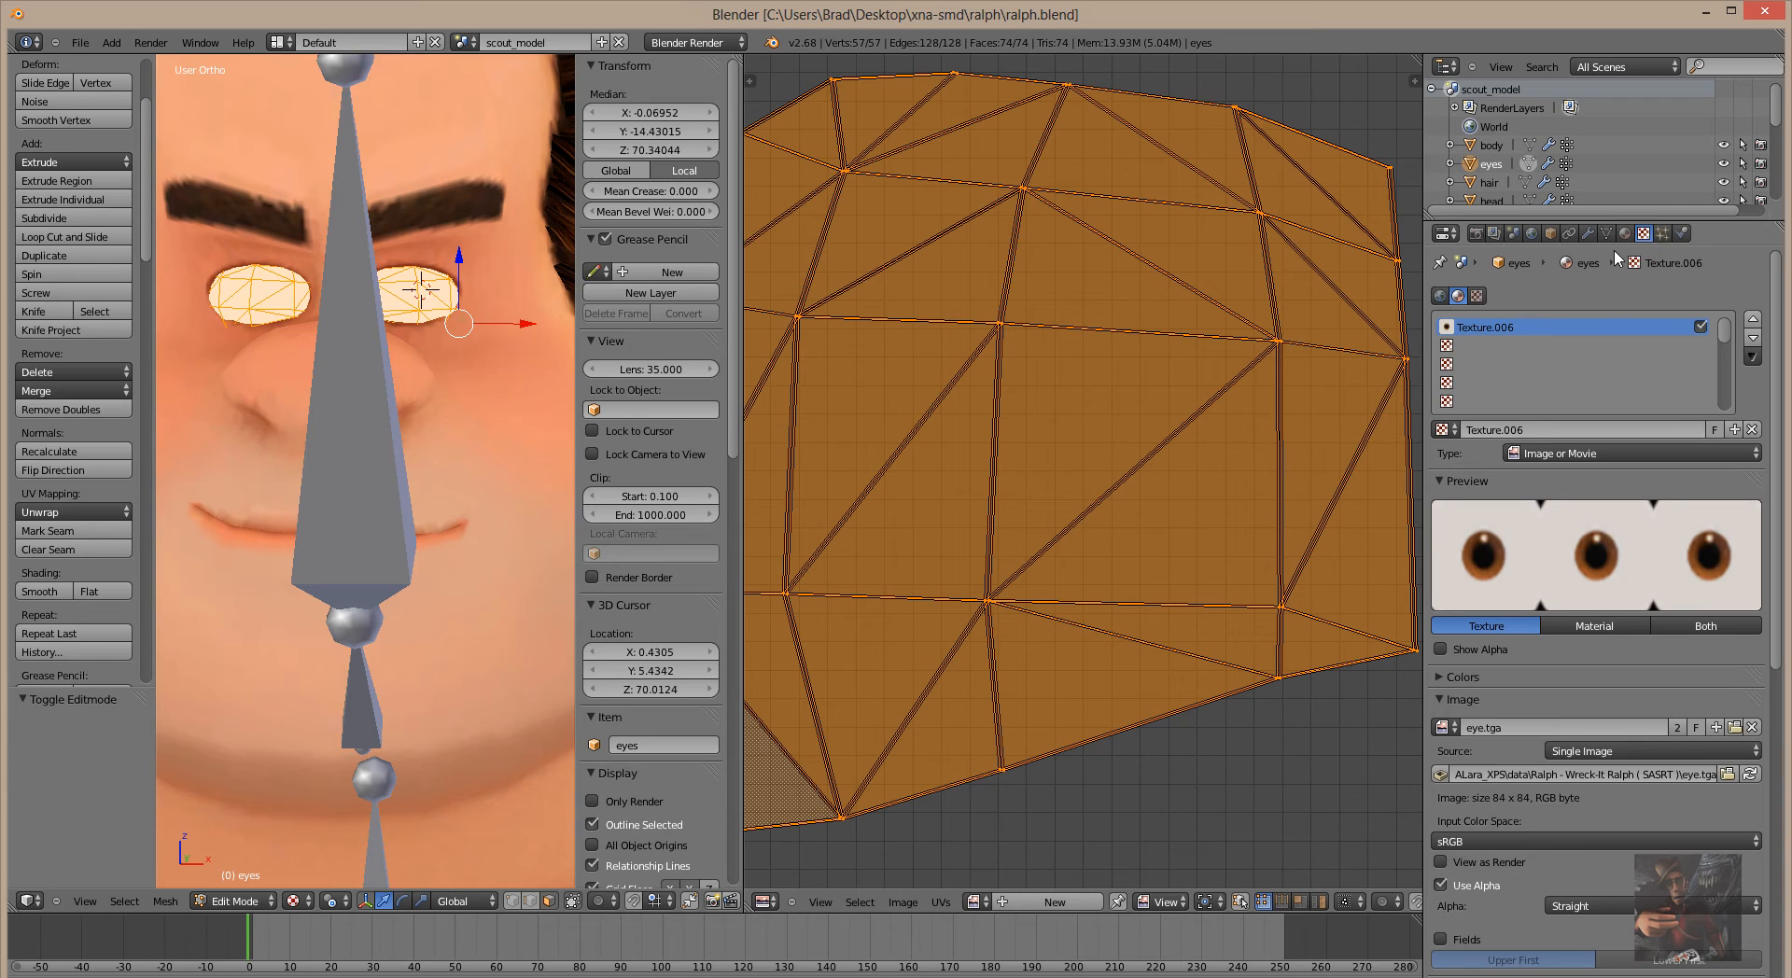
{"action": "left_click", "coordinate": [1625, 232]}
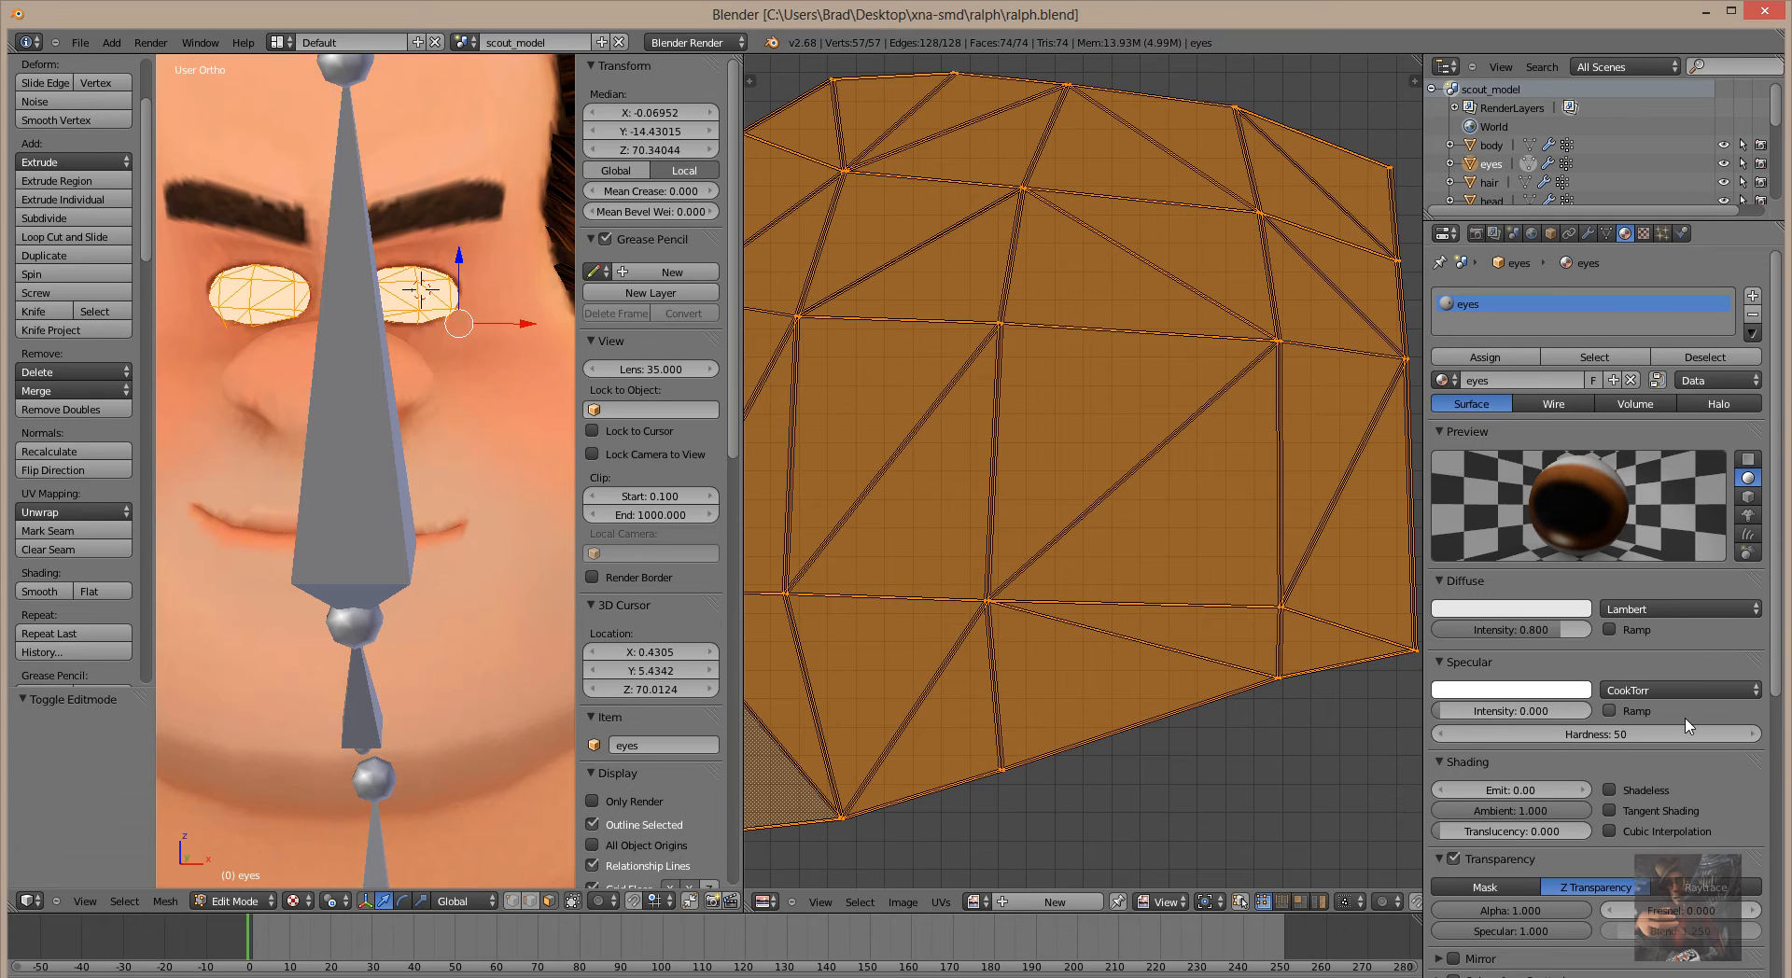
Reload eye.tga from the Ralph - Wreck-It Ralph ( SASRT ) folder into the eyes material's texture, and link it to the mesh in the UV editor.
{"action": "scroll", "coordinate": [1687, 726], "scroll_direction": "down", "scroll_amount": 3}
{"action": "scroll", "coordinate": [1688, 727], "scroll_direction": "up", "scroll_amount": 3}
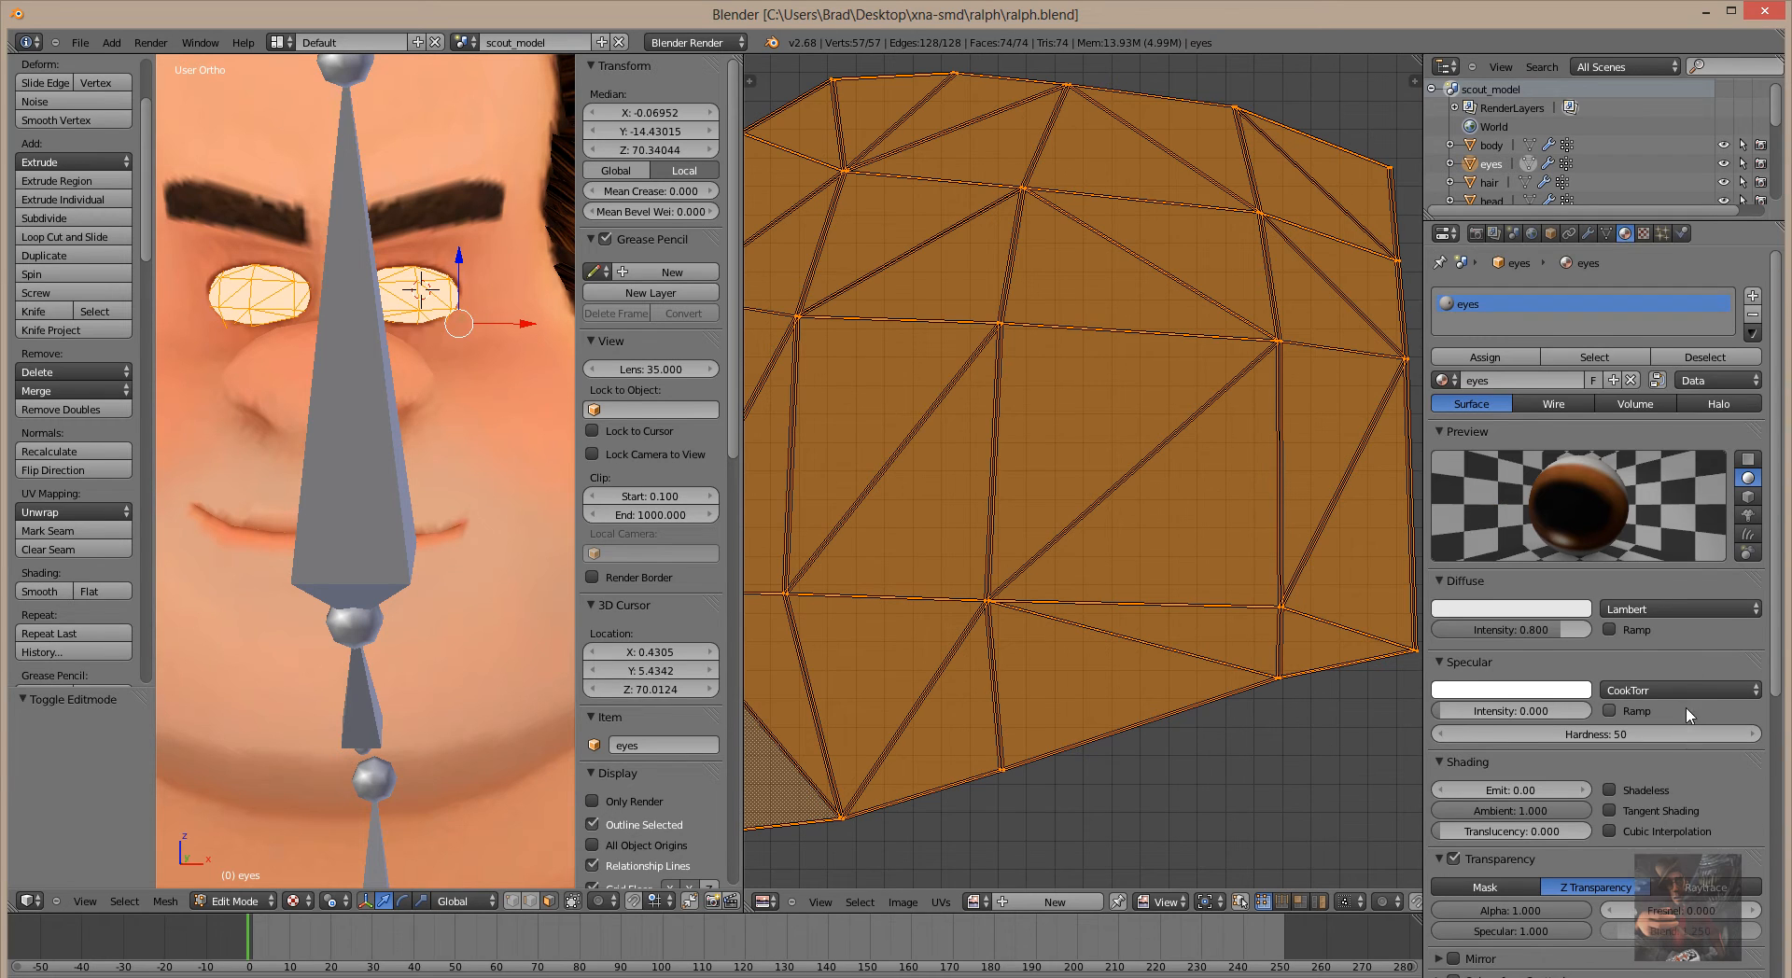
{"action": "left_click", "coordinate": [1644, 233]}
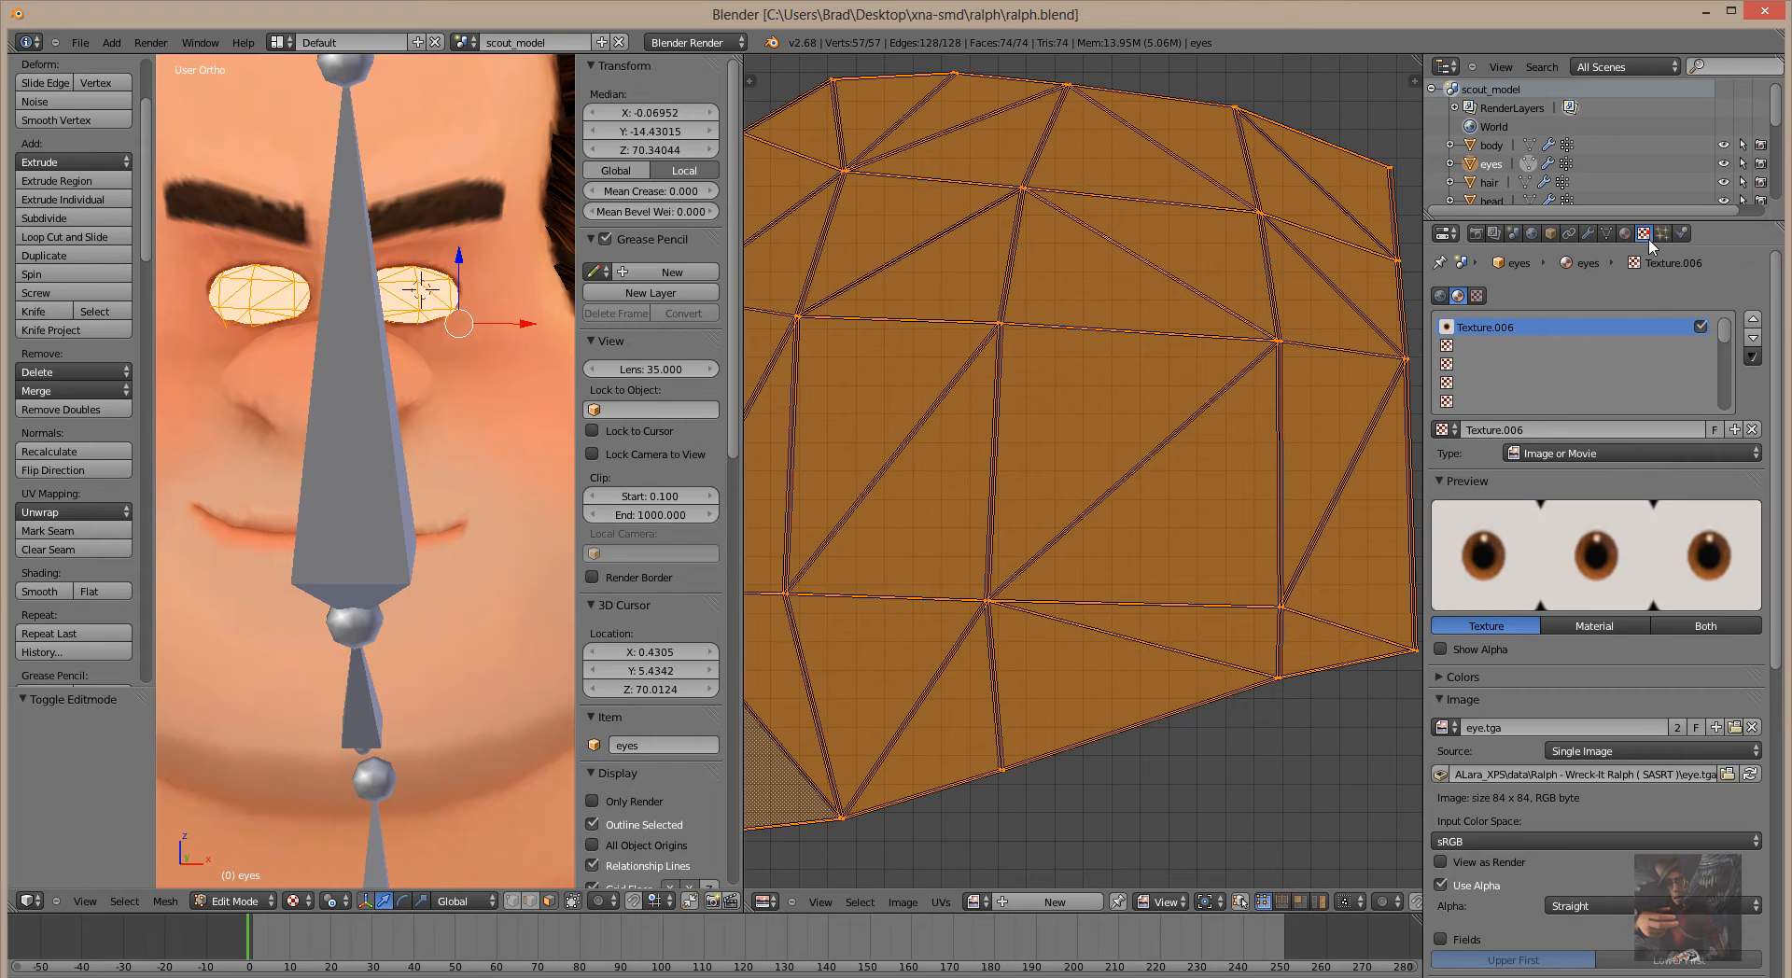
{"action": "left_click", "coordinate": [1753, 729]}
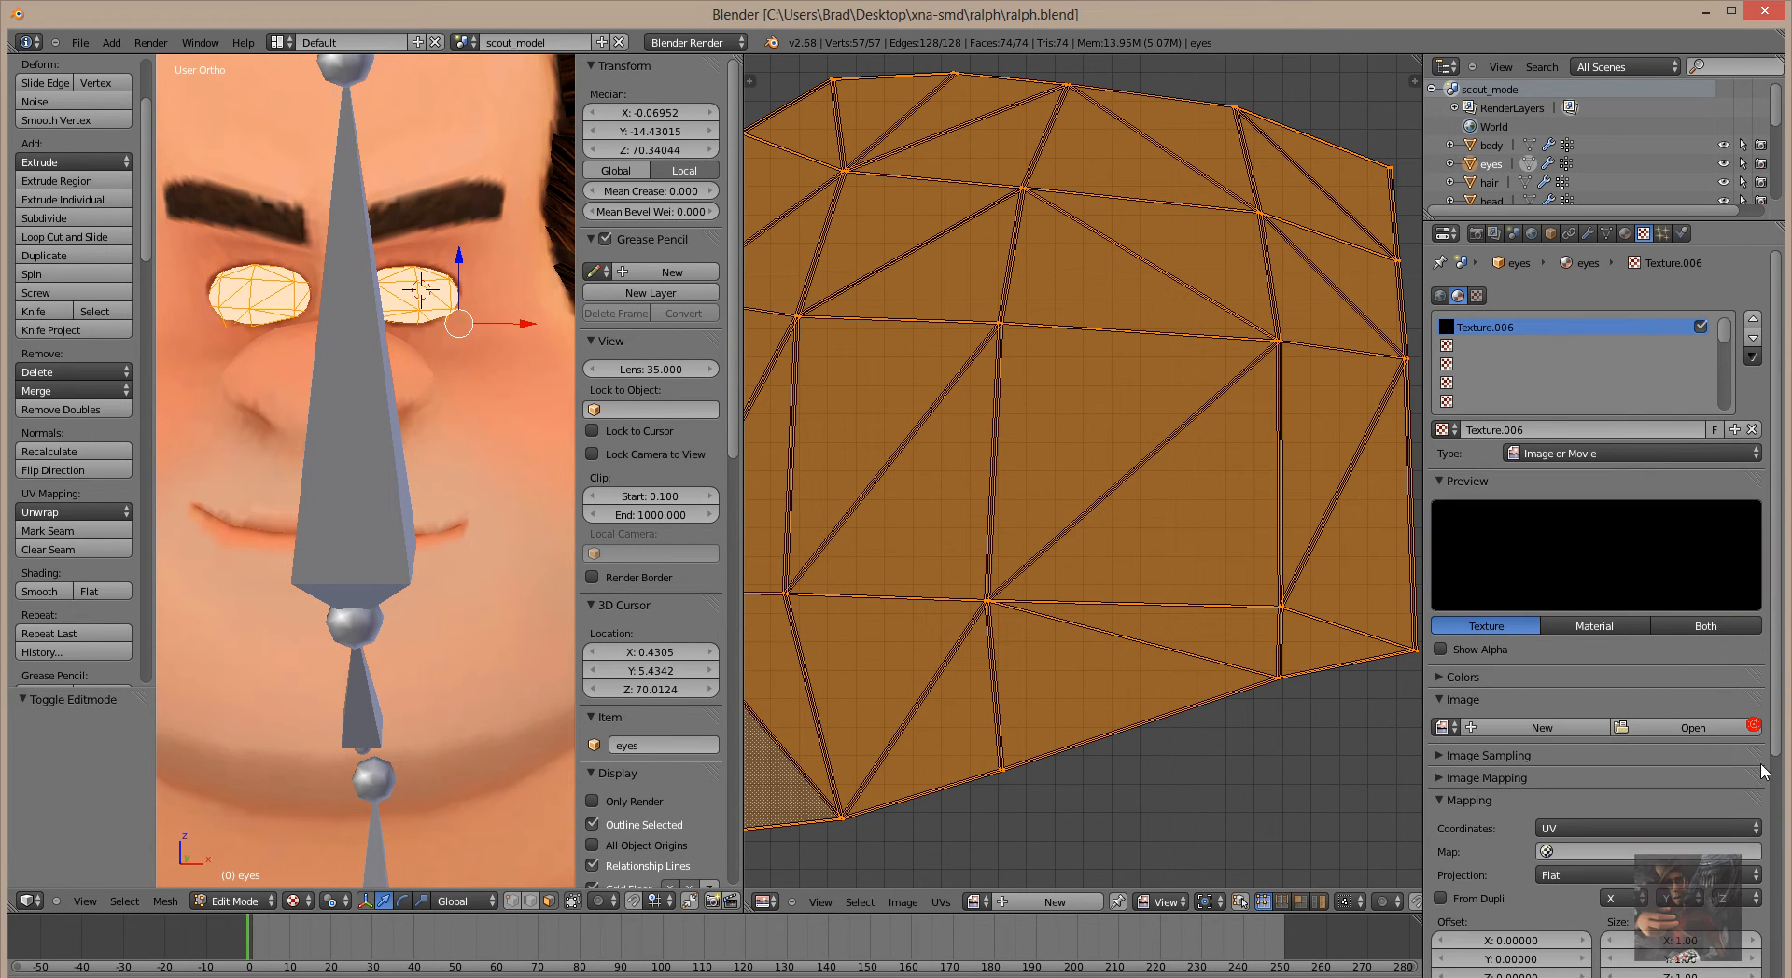
{"action": "left_click", "coordinate": [1693, 728]}
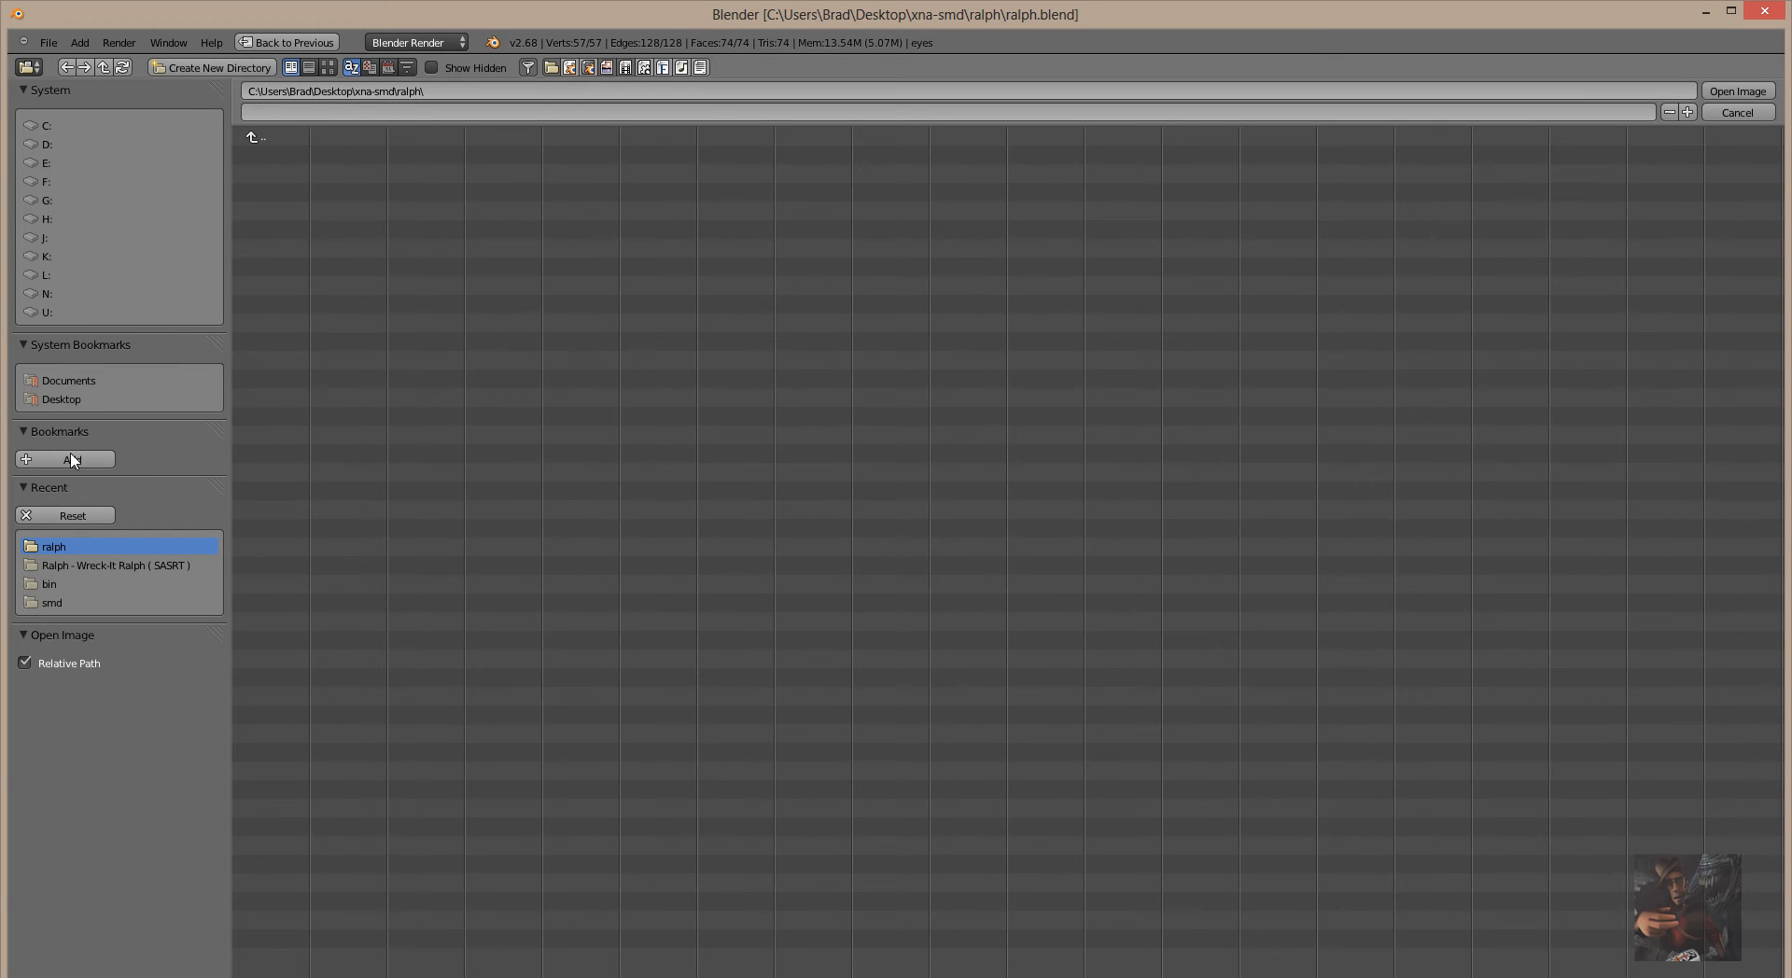
{"action": "left_click", "coordinate": [93, 571]}
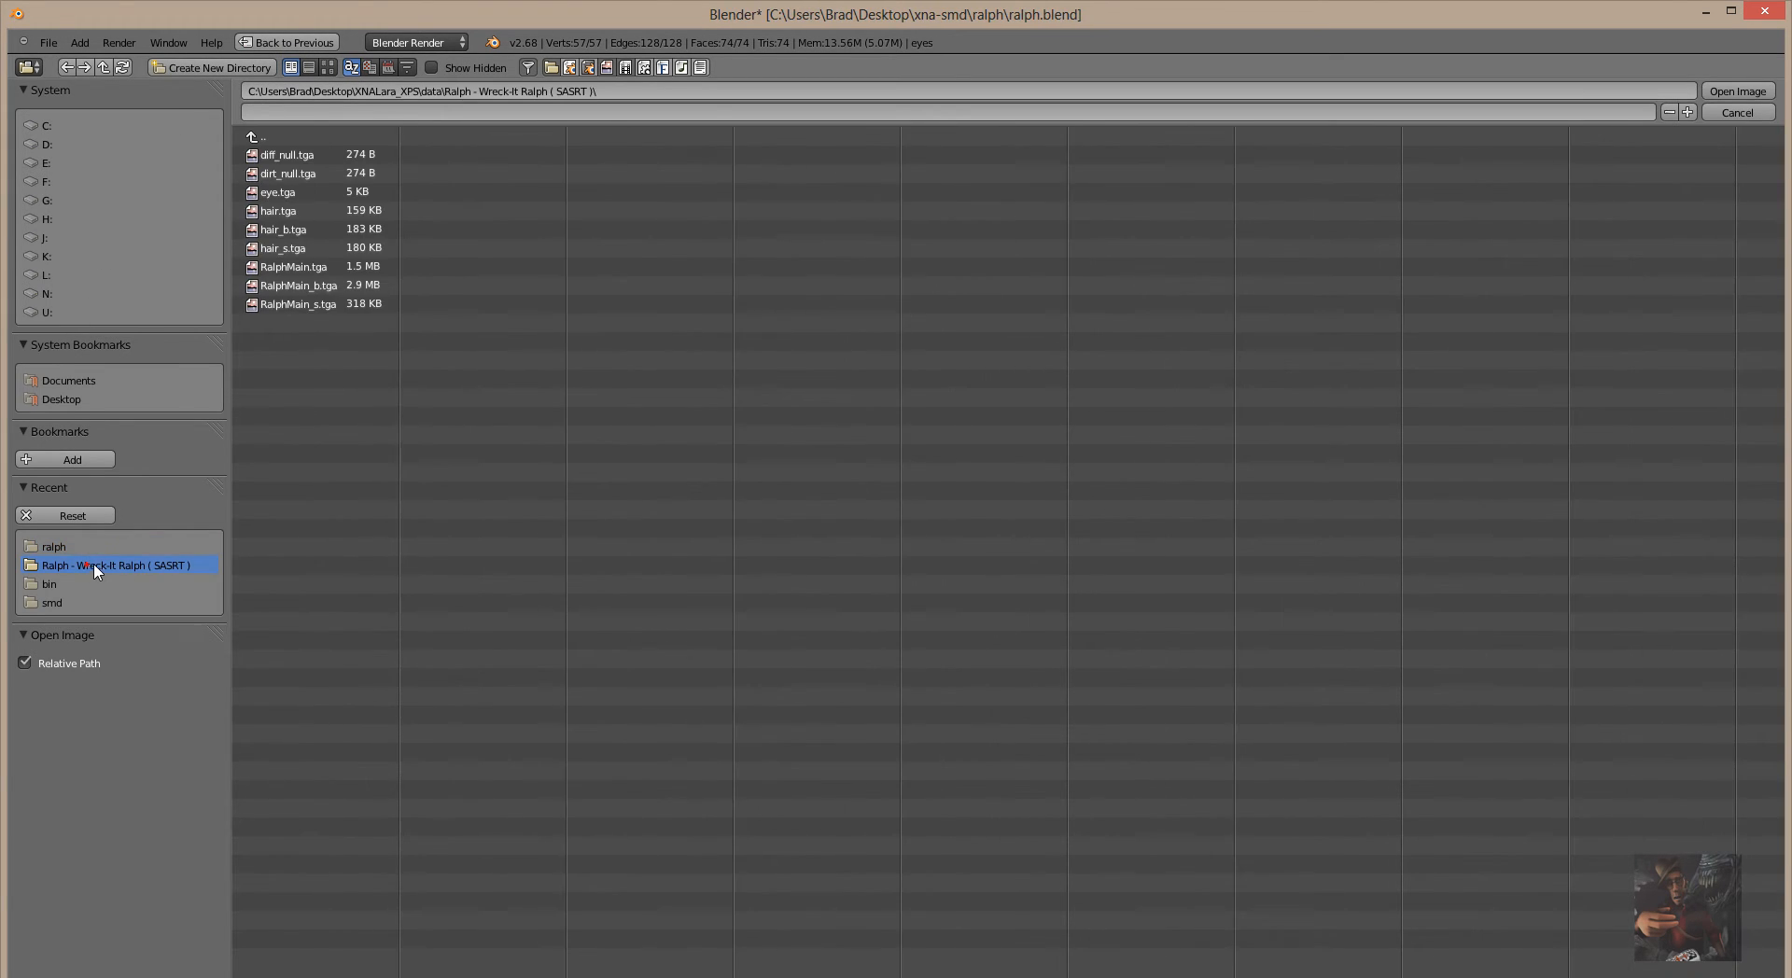
{"action": "double_click", "coordinate": [285, 193]}
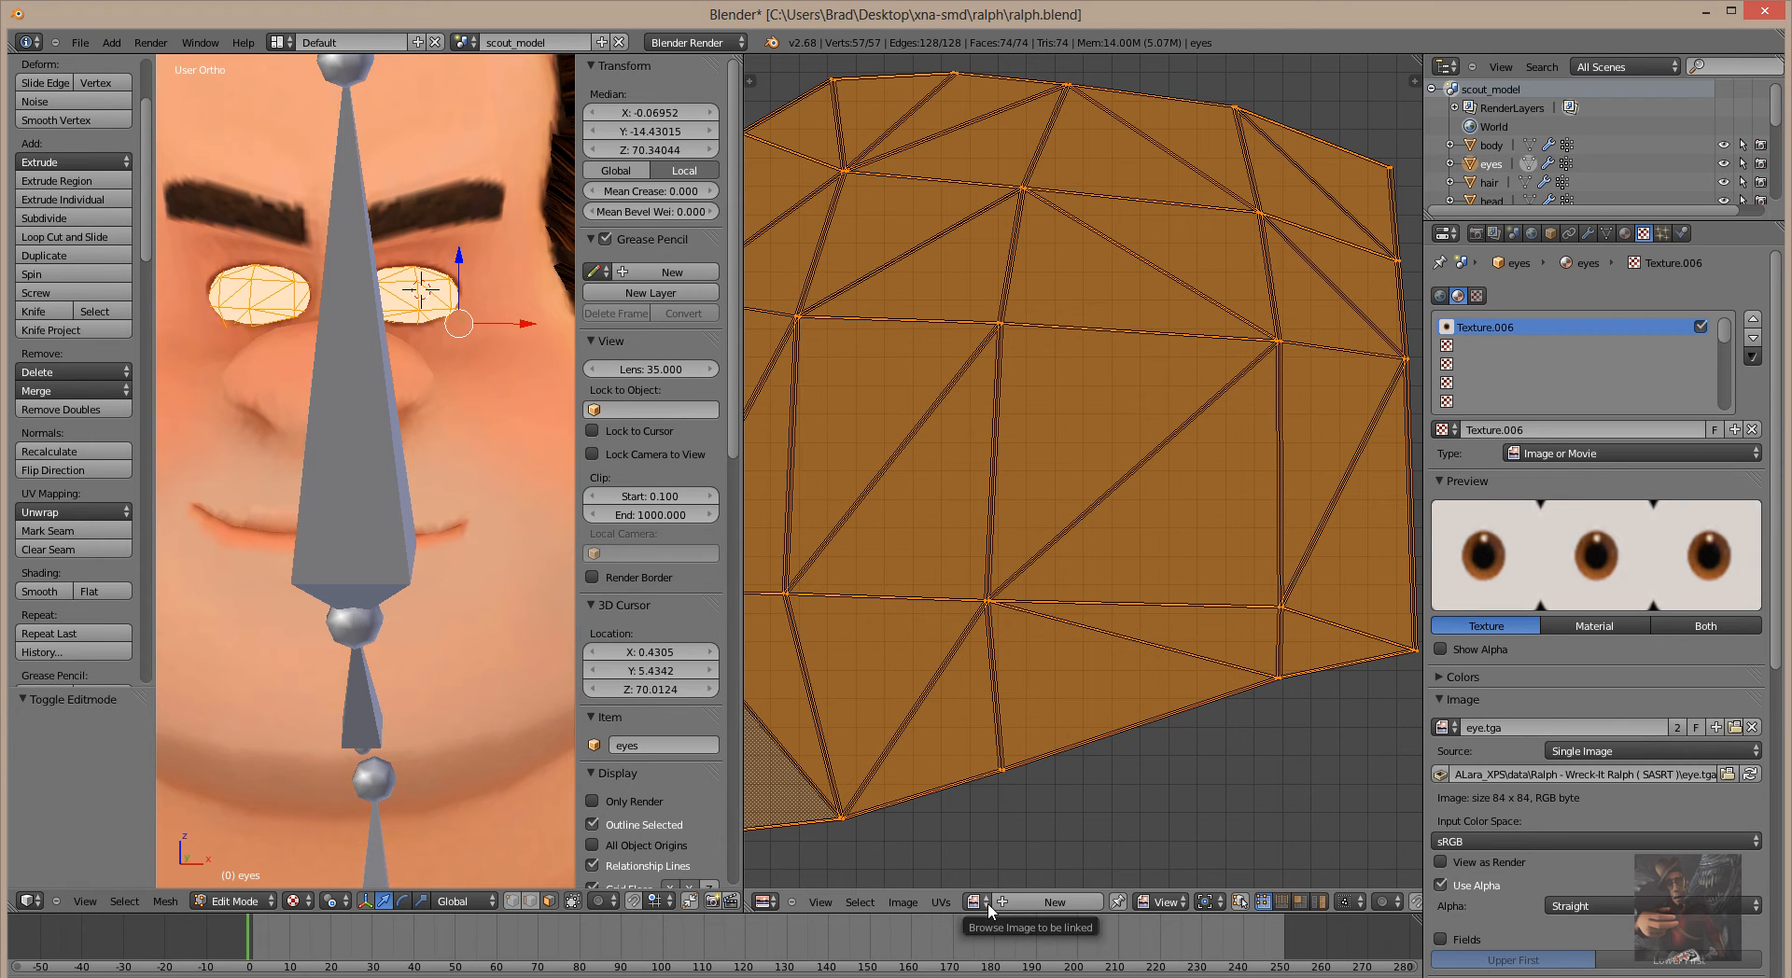
{"action": "left_click", "coordinate": [990, 904]}
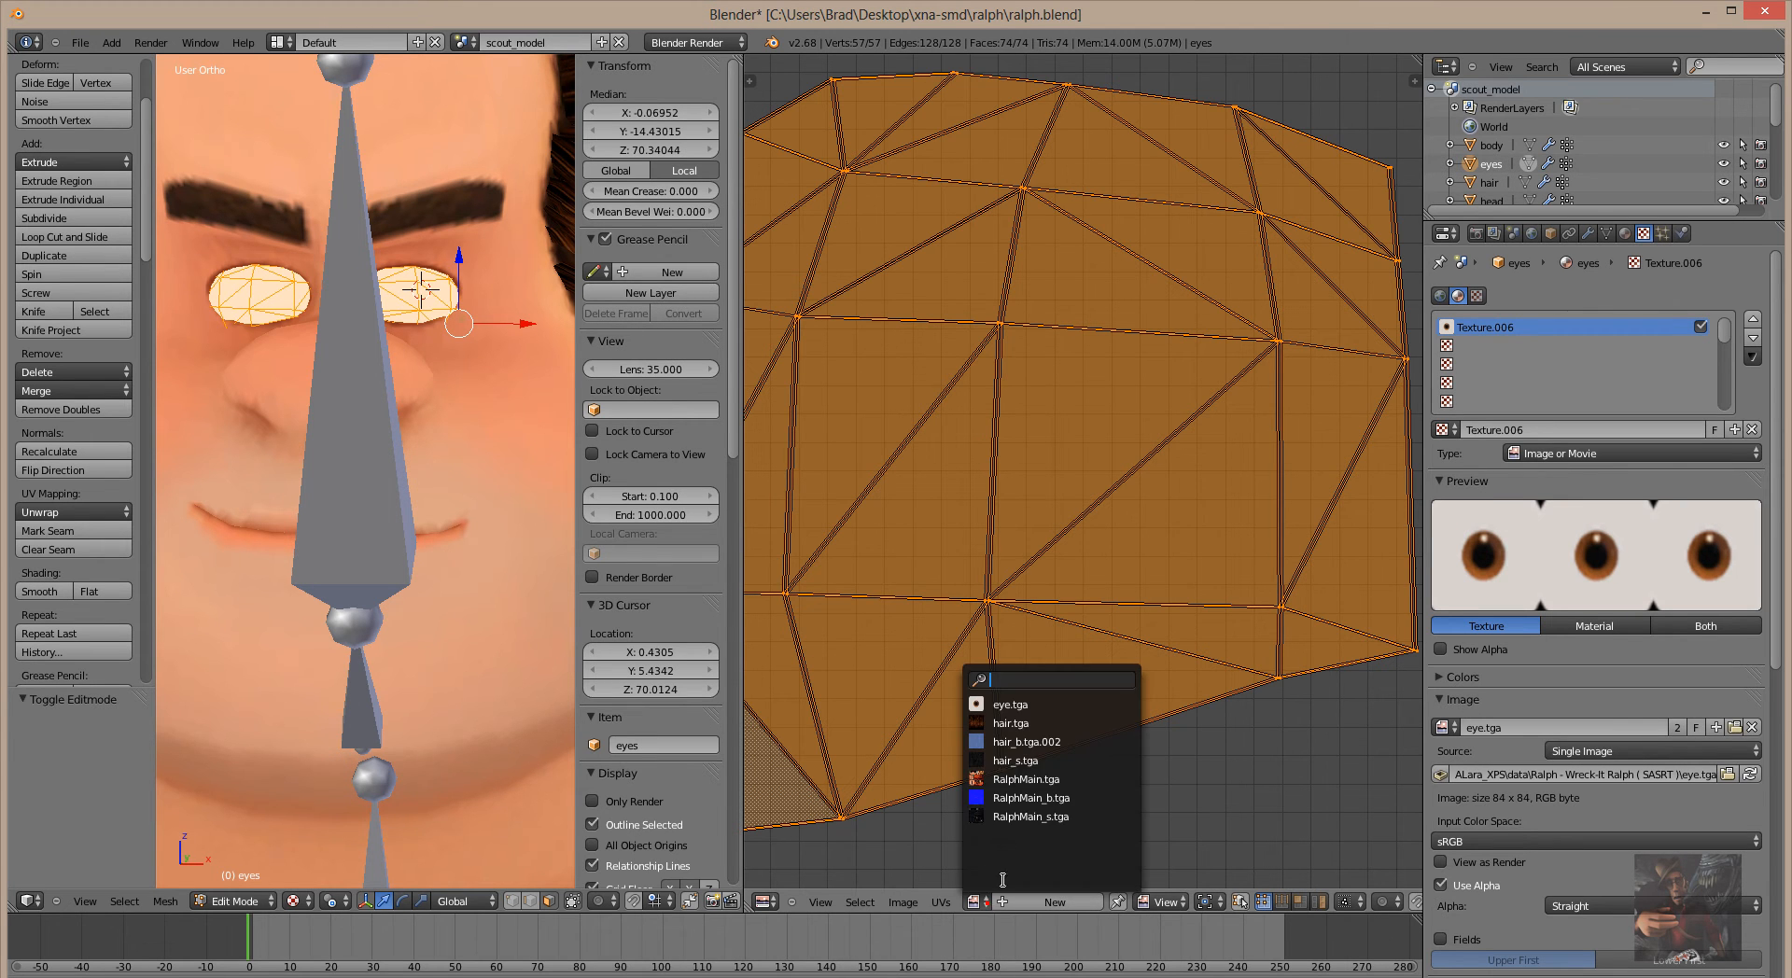
{"action": "left_click", "coordinate": [1010, 705]}
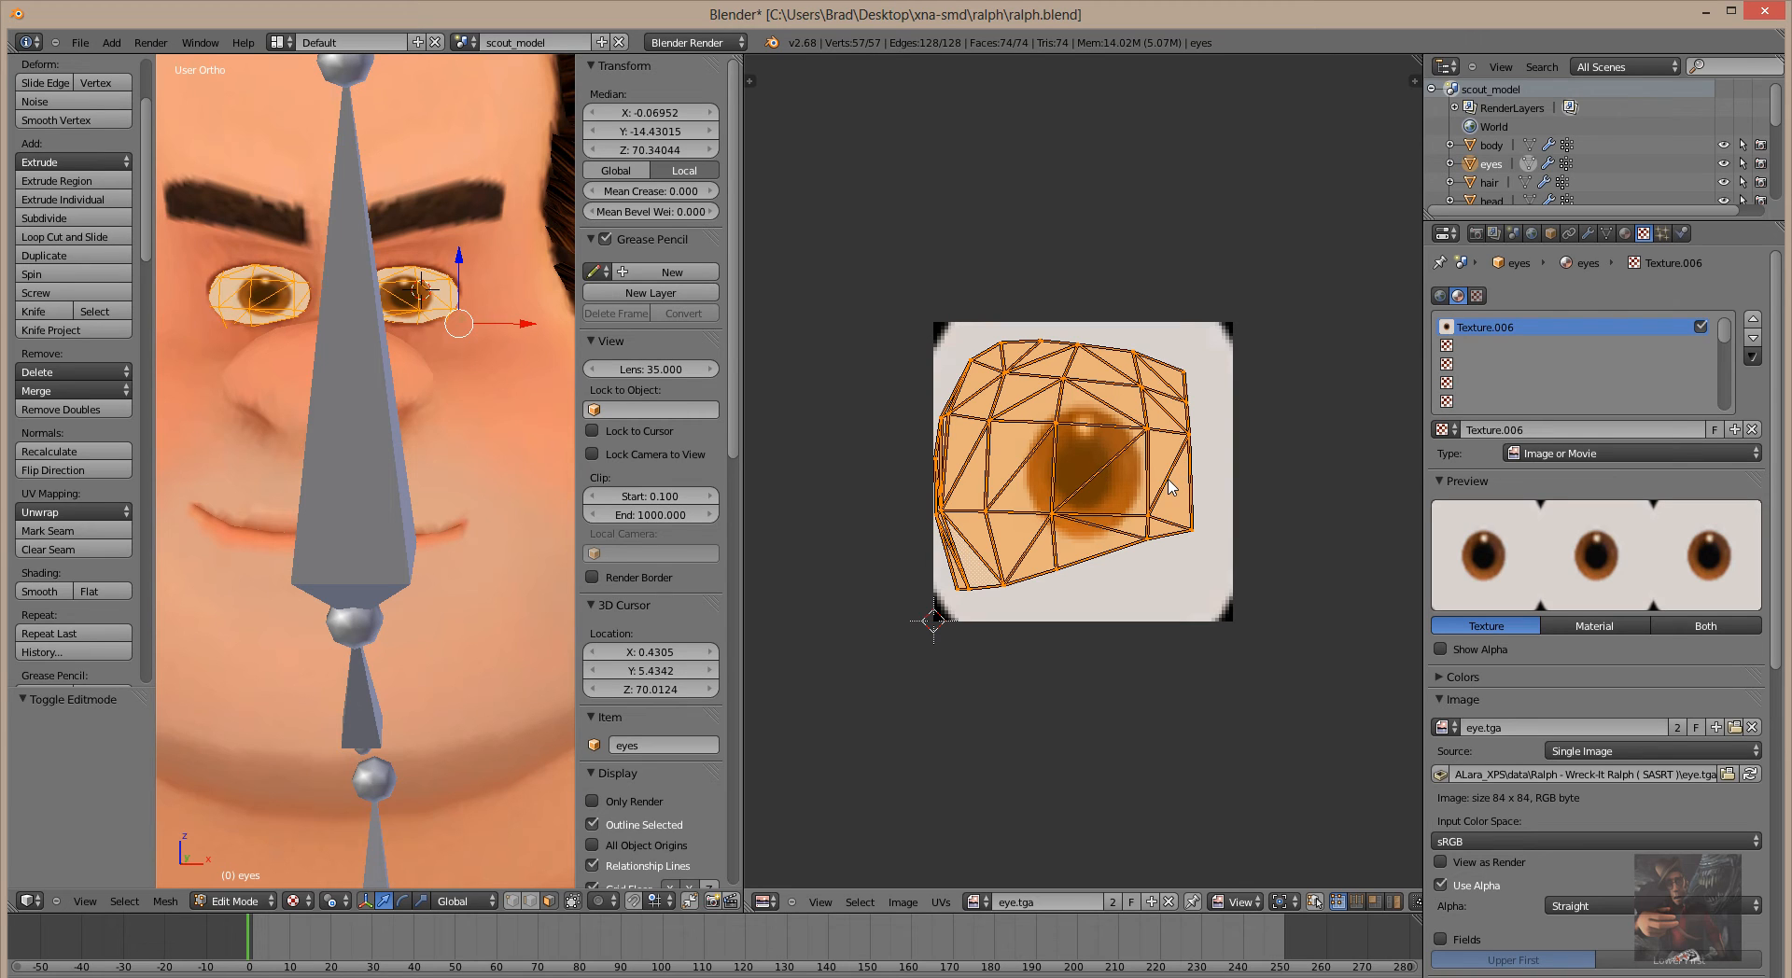
Snap the UV editor's cursor to the selected eye UVs and scale them up by about 1.03.
{"action": "key", "text": "shift+s"}
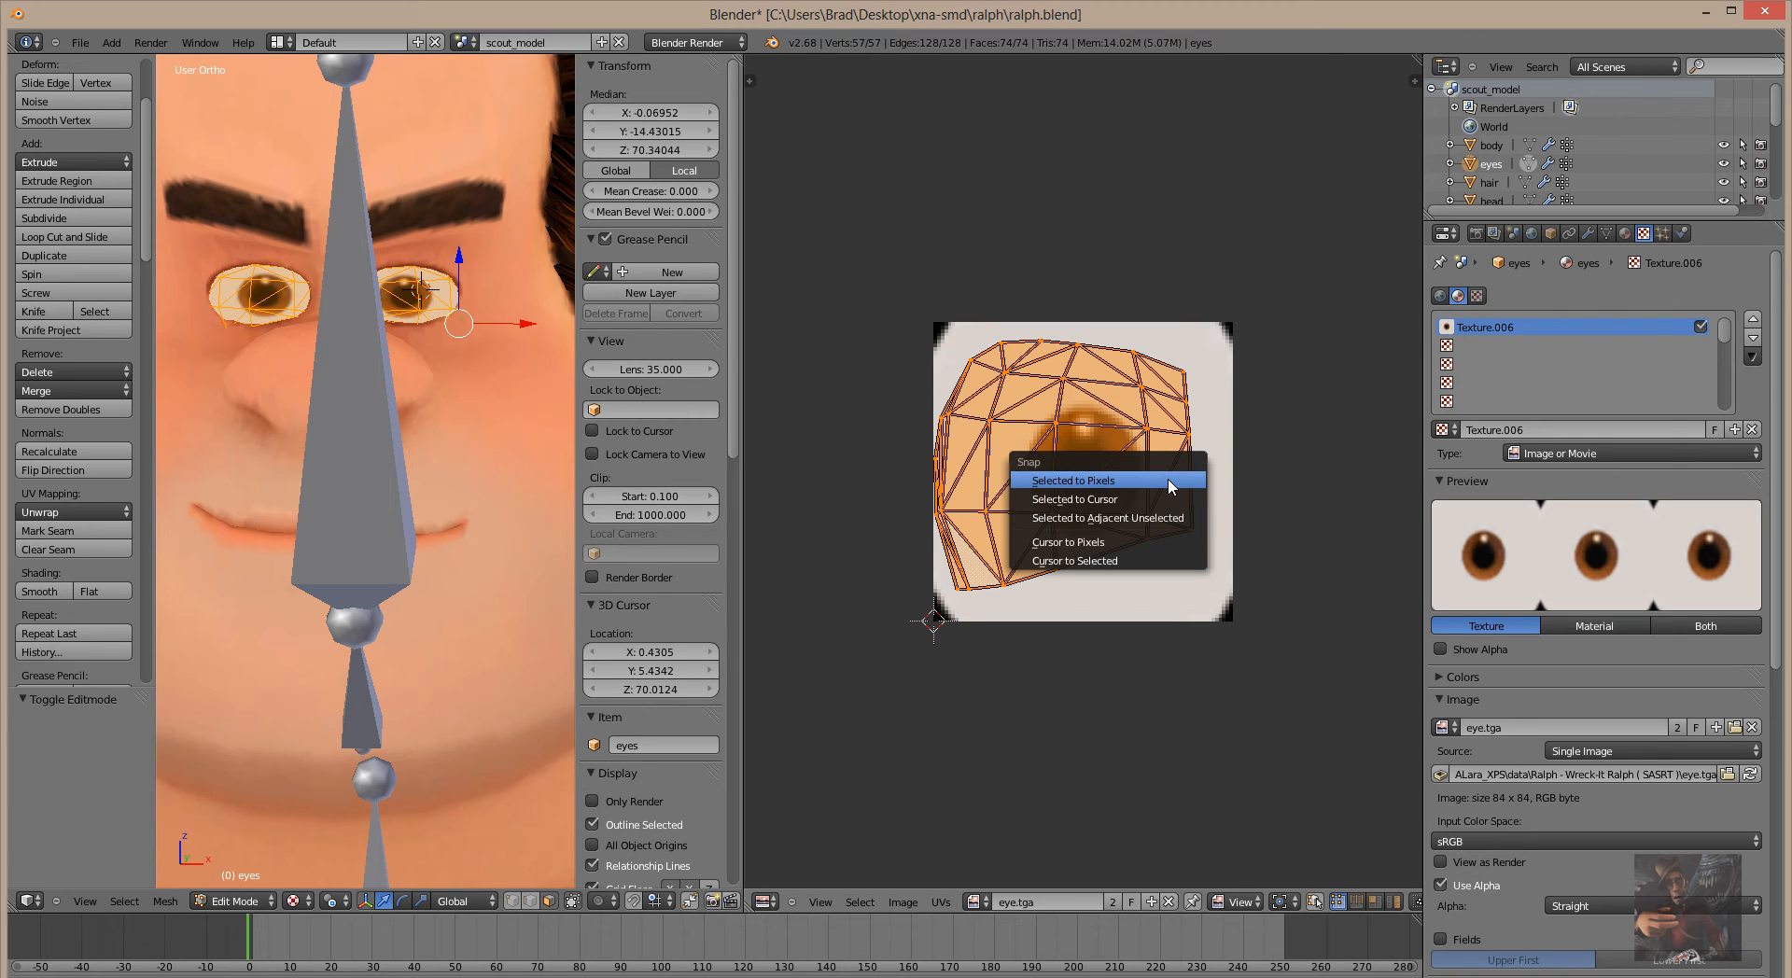
{"action": "left_click", "coordinate": [1162, 560]}
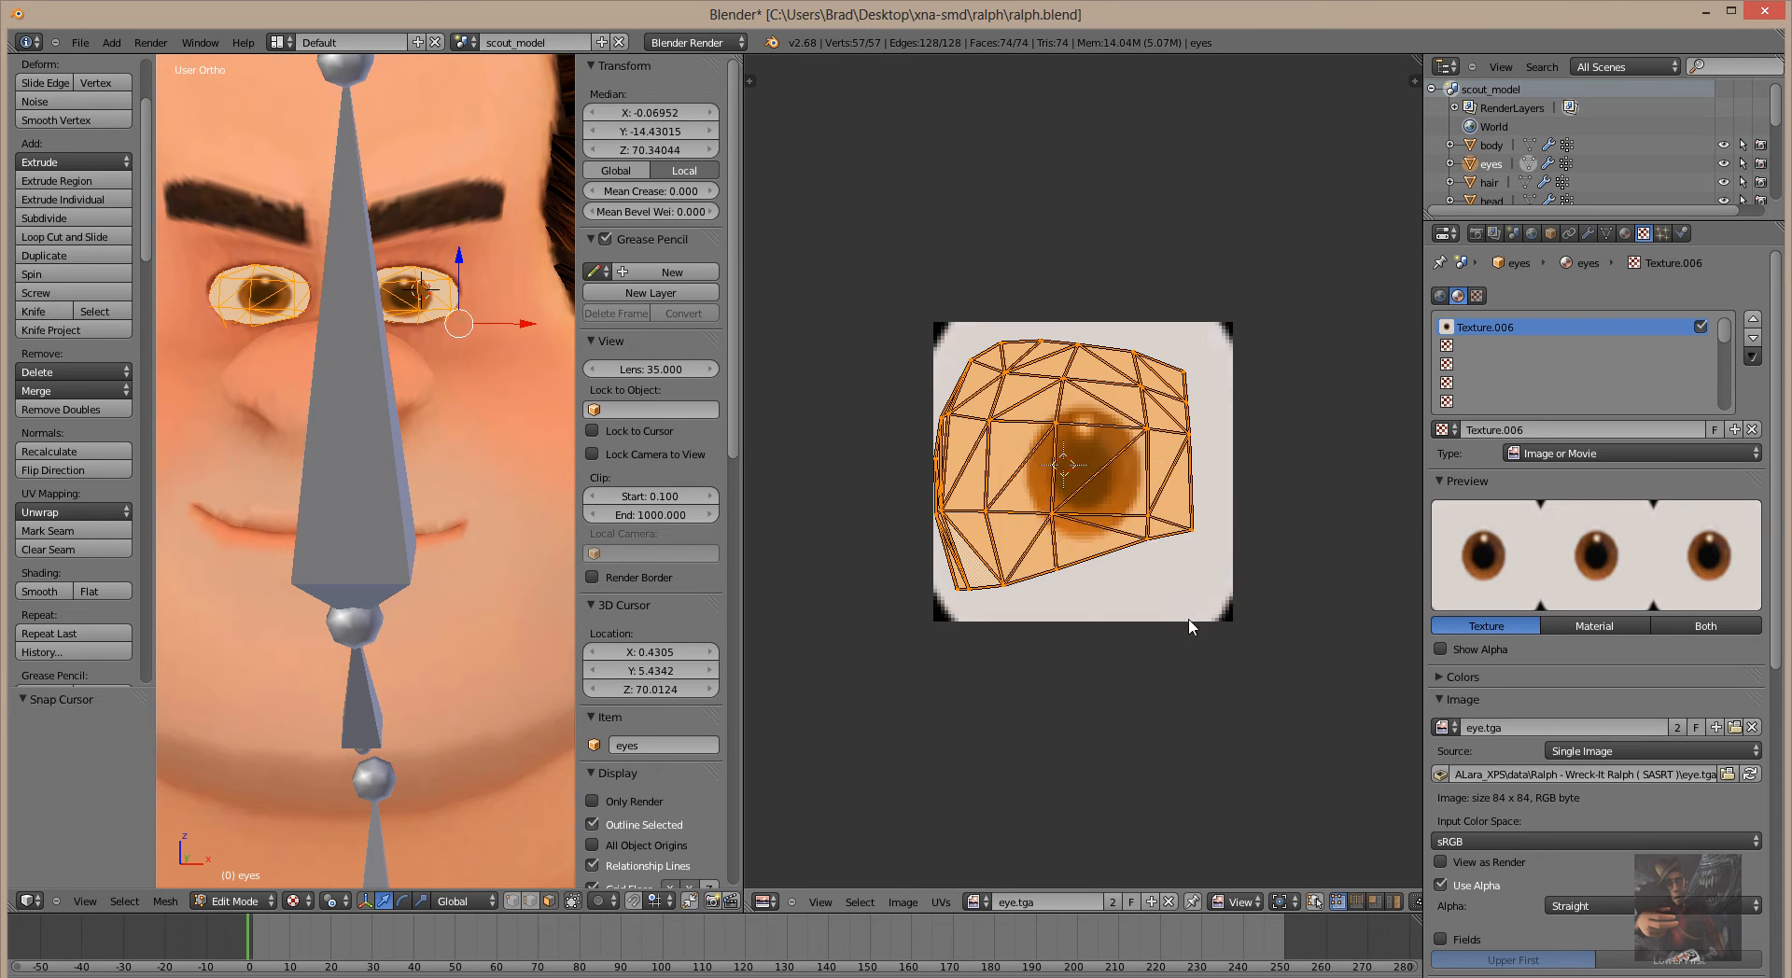
{"action": "key", "text": "s"}
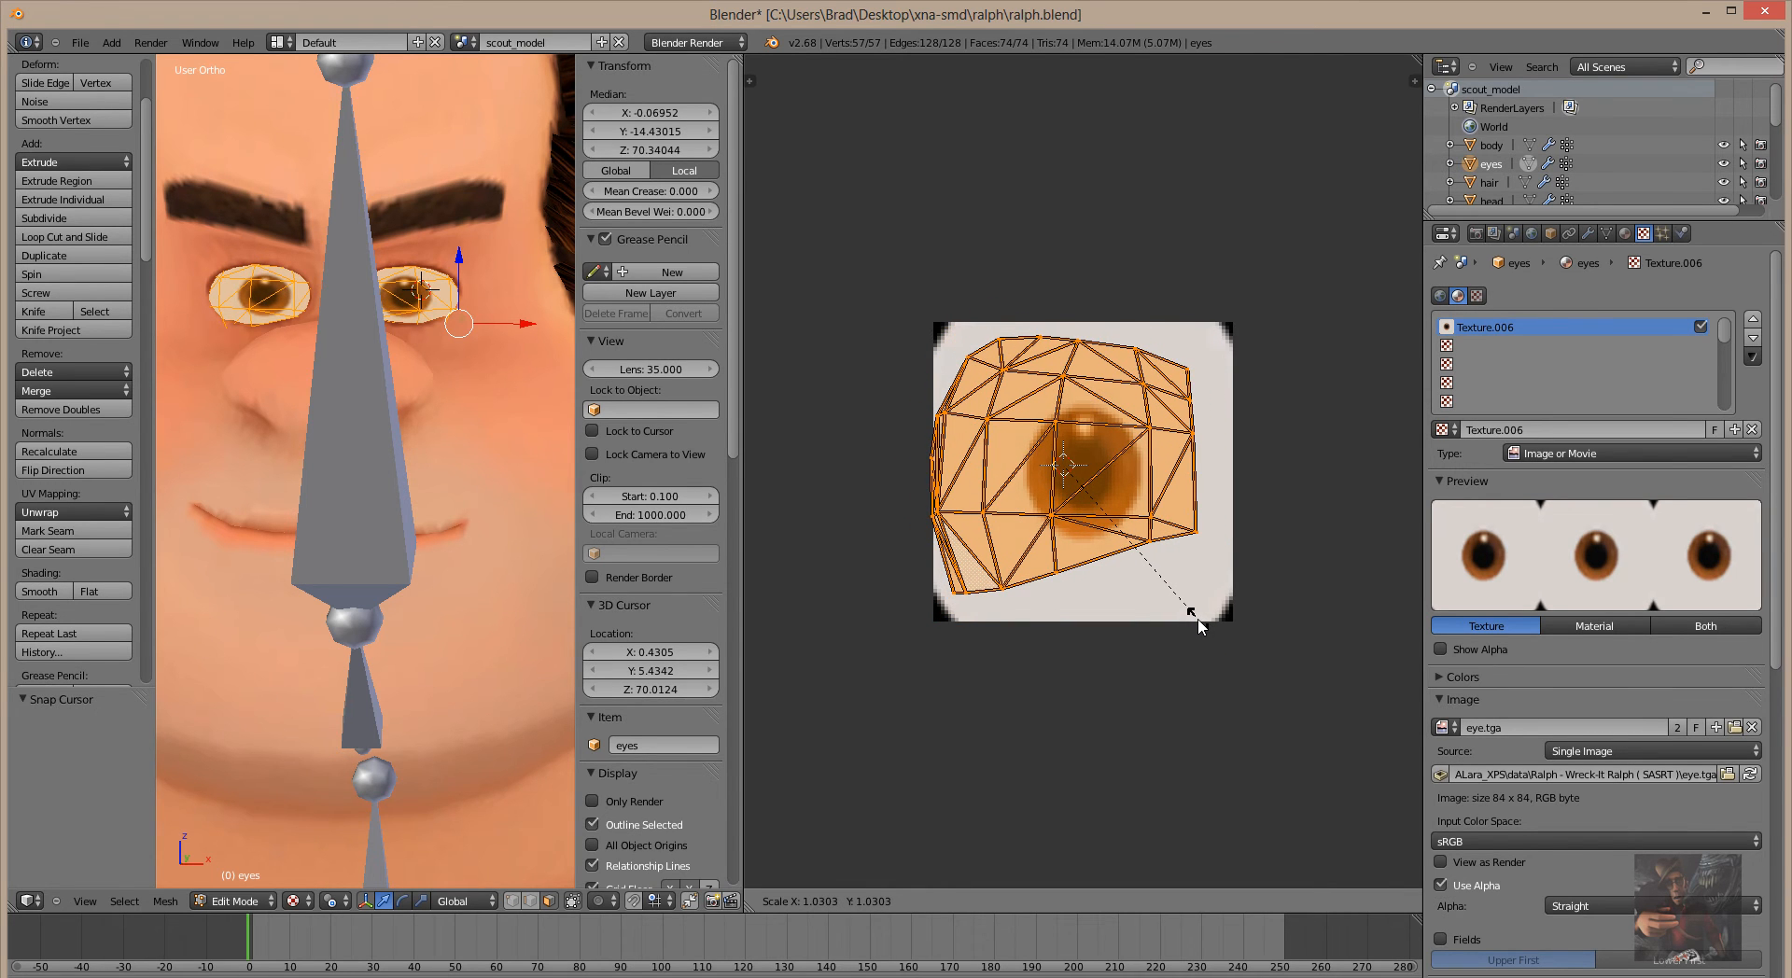
{"action": "left_click", "coordinate": [1200, 626]}
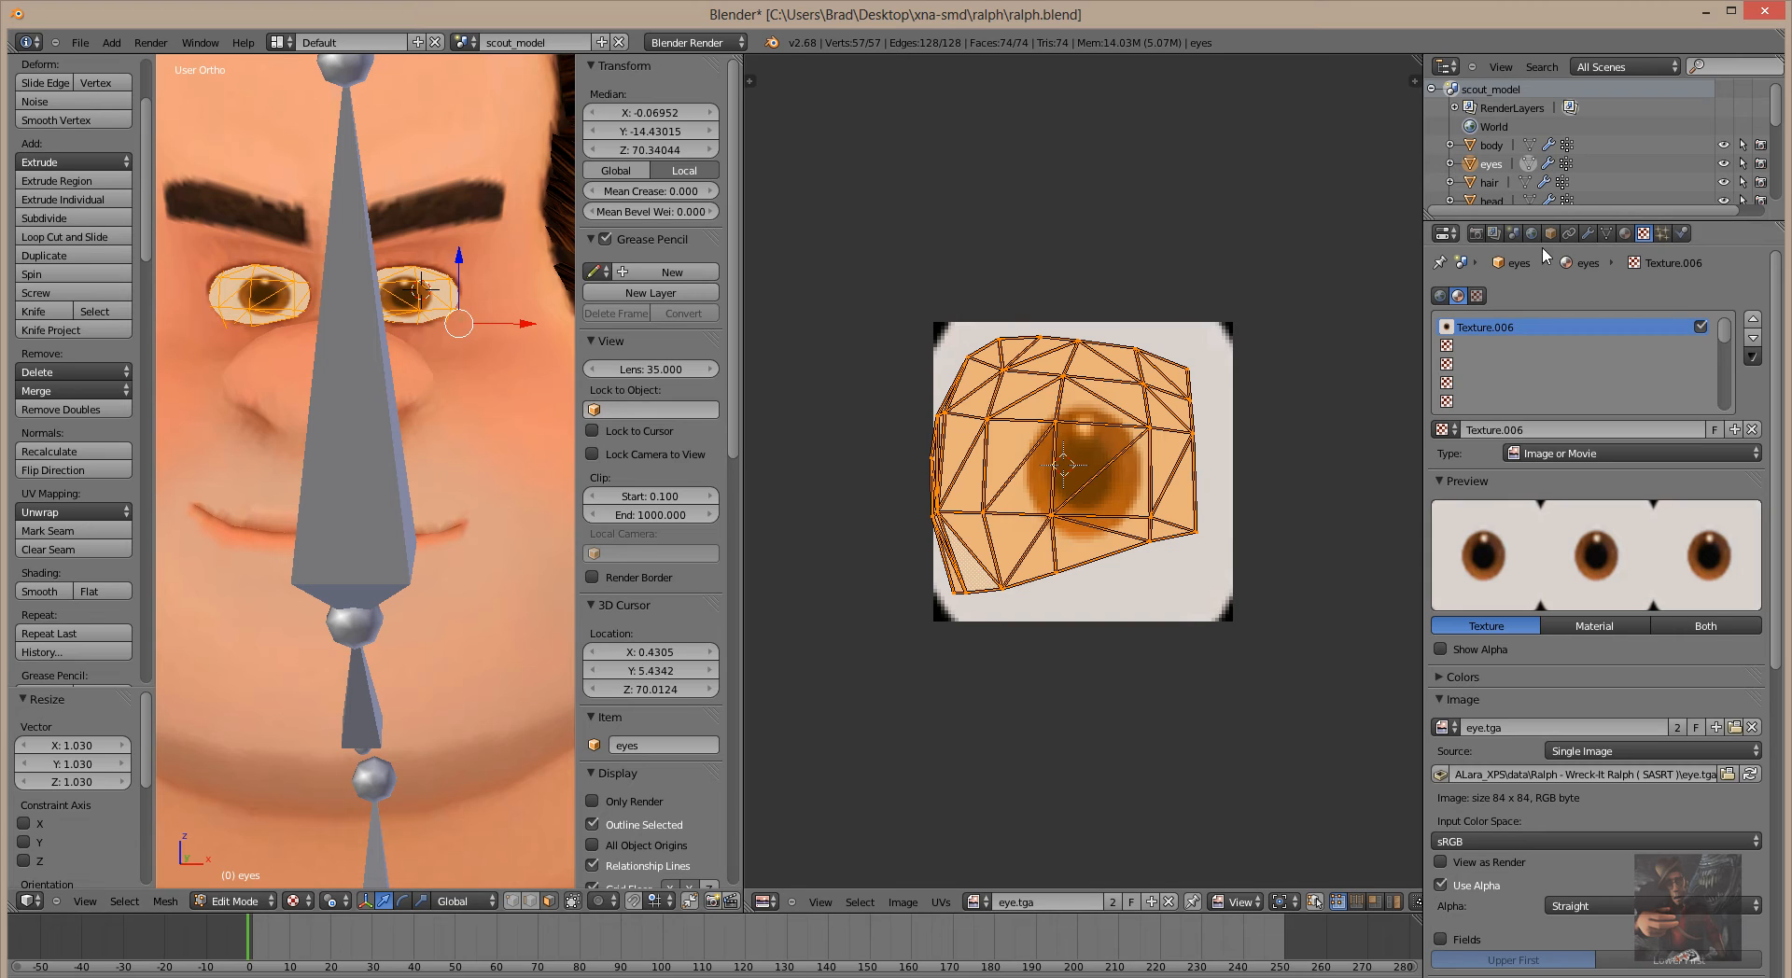
Export the whole scene in SMD format through the scene's Source Engine Export settings.
{"action": "left_click", "coordinate": [1513, 235]}
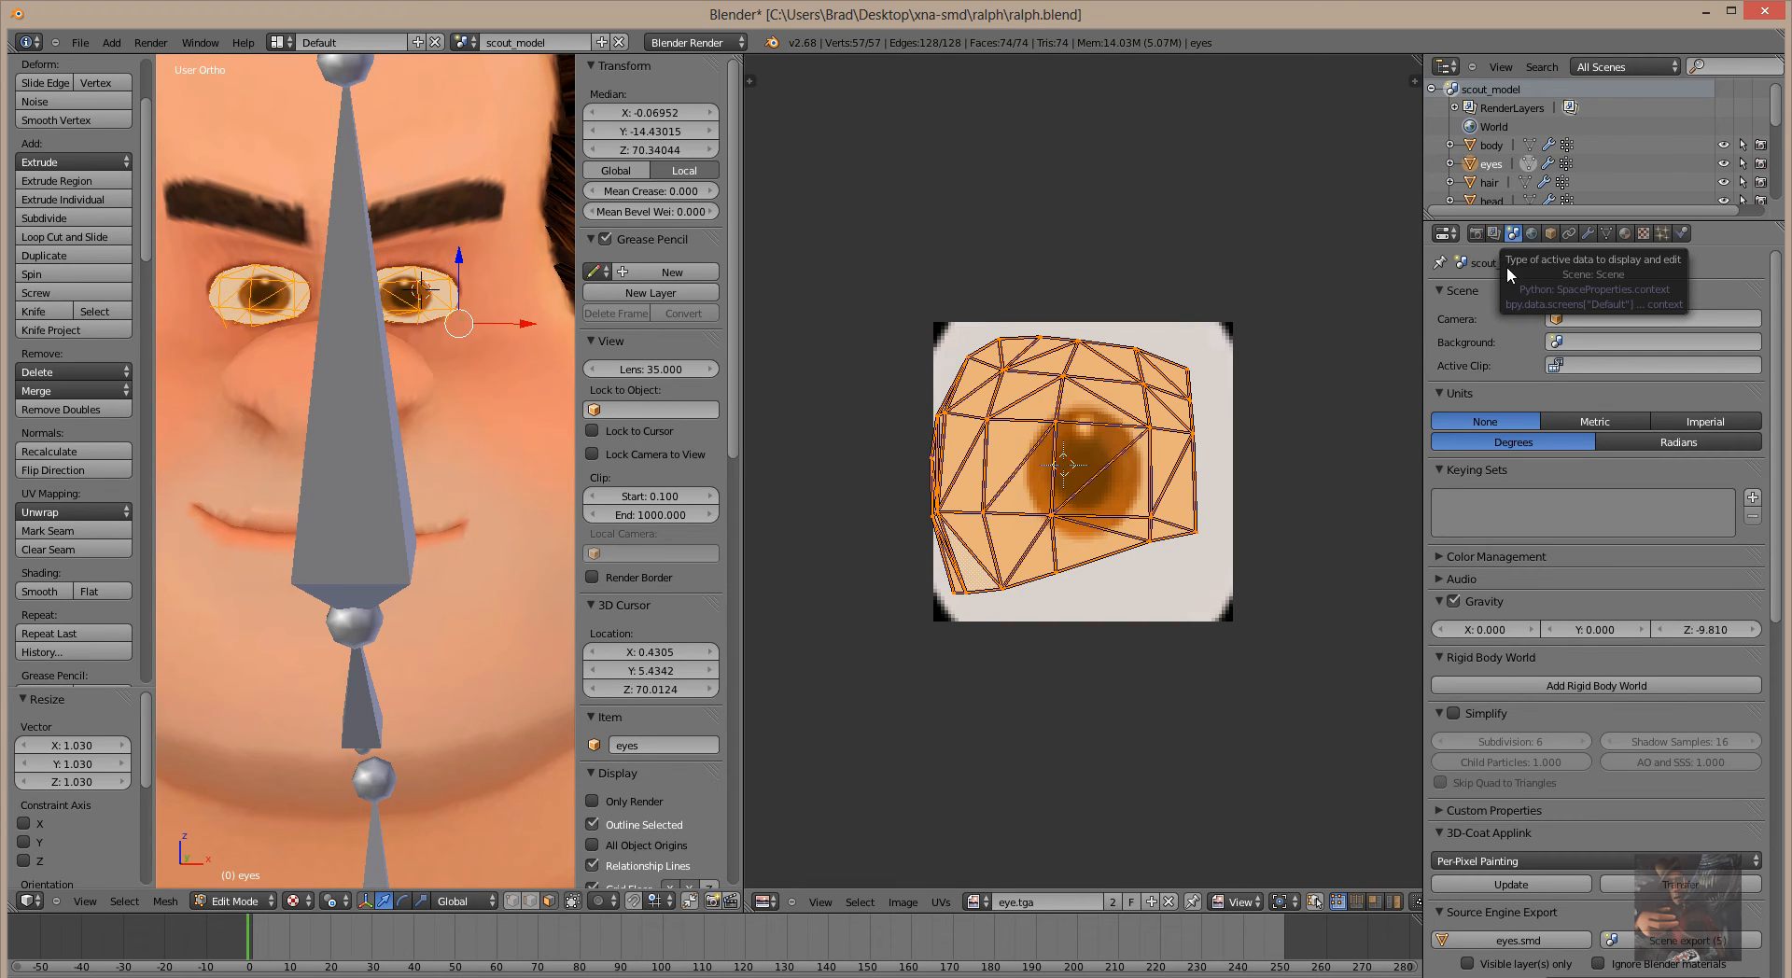
{"action": "scroll", "coordinate": [1563, 643], "scroll_direction": "down", "scroll_amount": 7}
{"action": "scroll", "coordinate": [1562, 642], "scroll_direction": "down", "scroll_amount": 3}
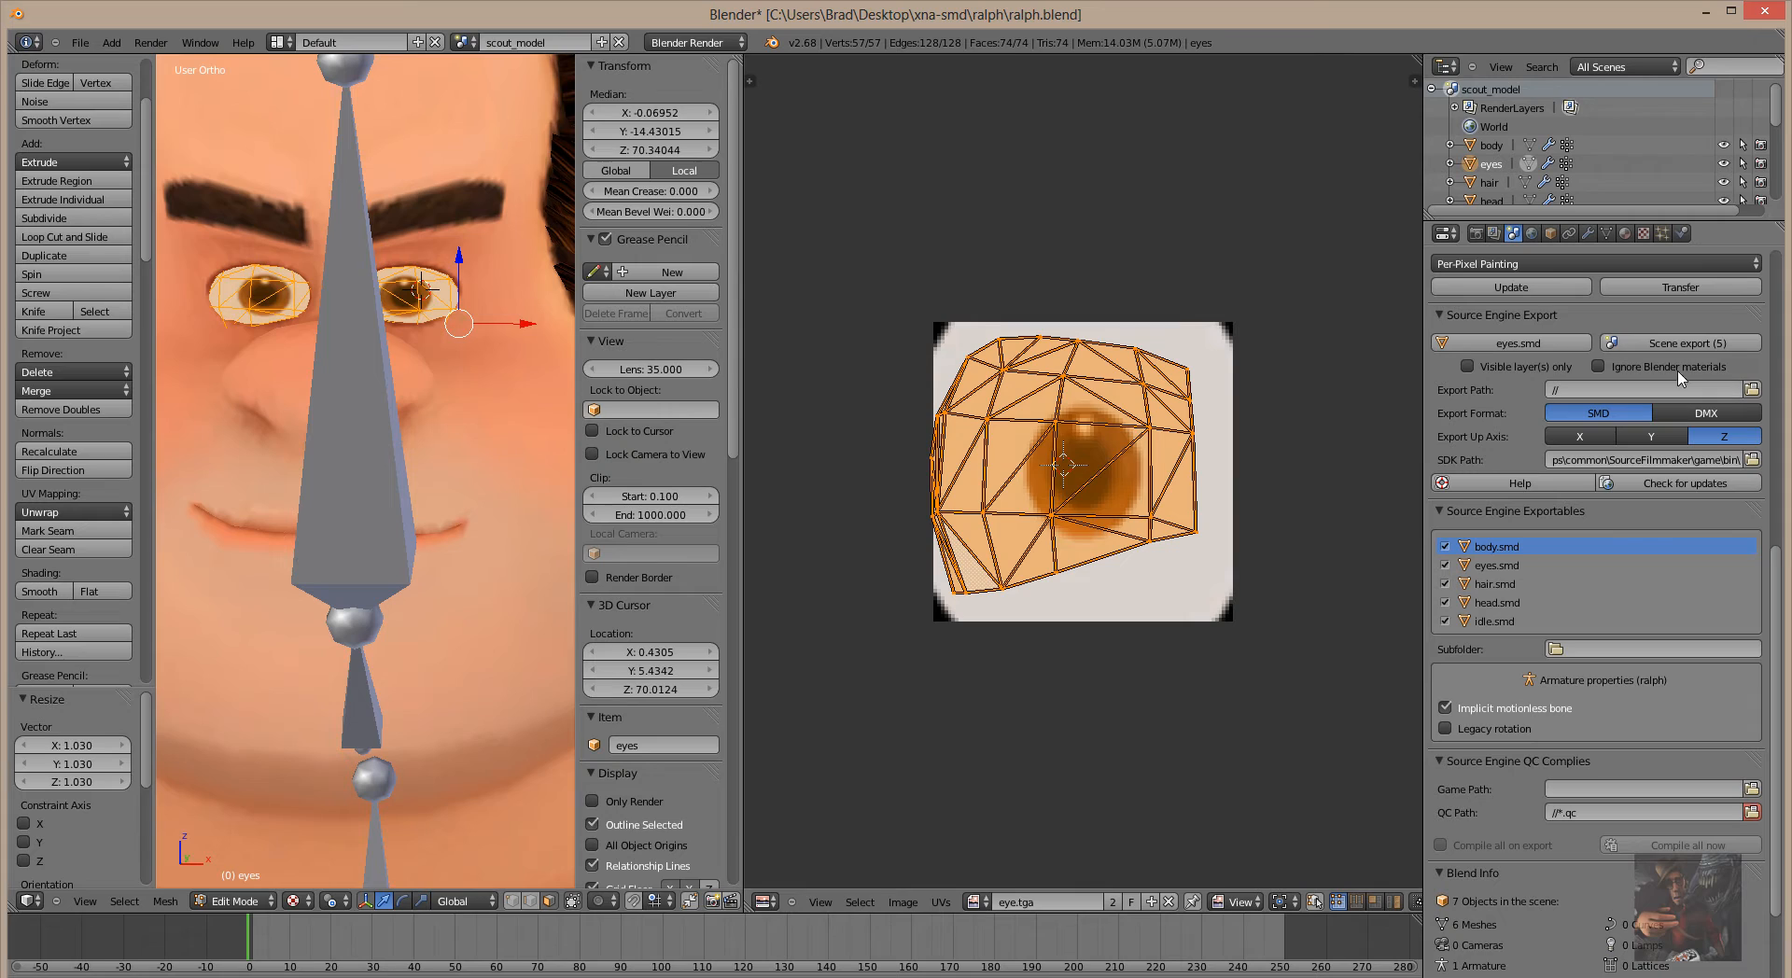
{"action": "left_click", "coordinate": [1683, 346]}
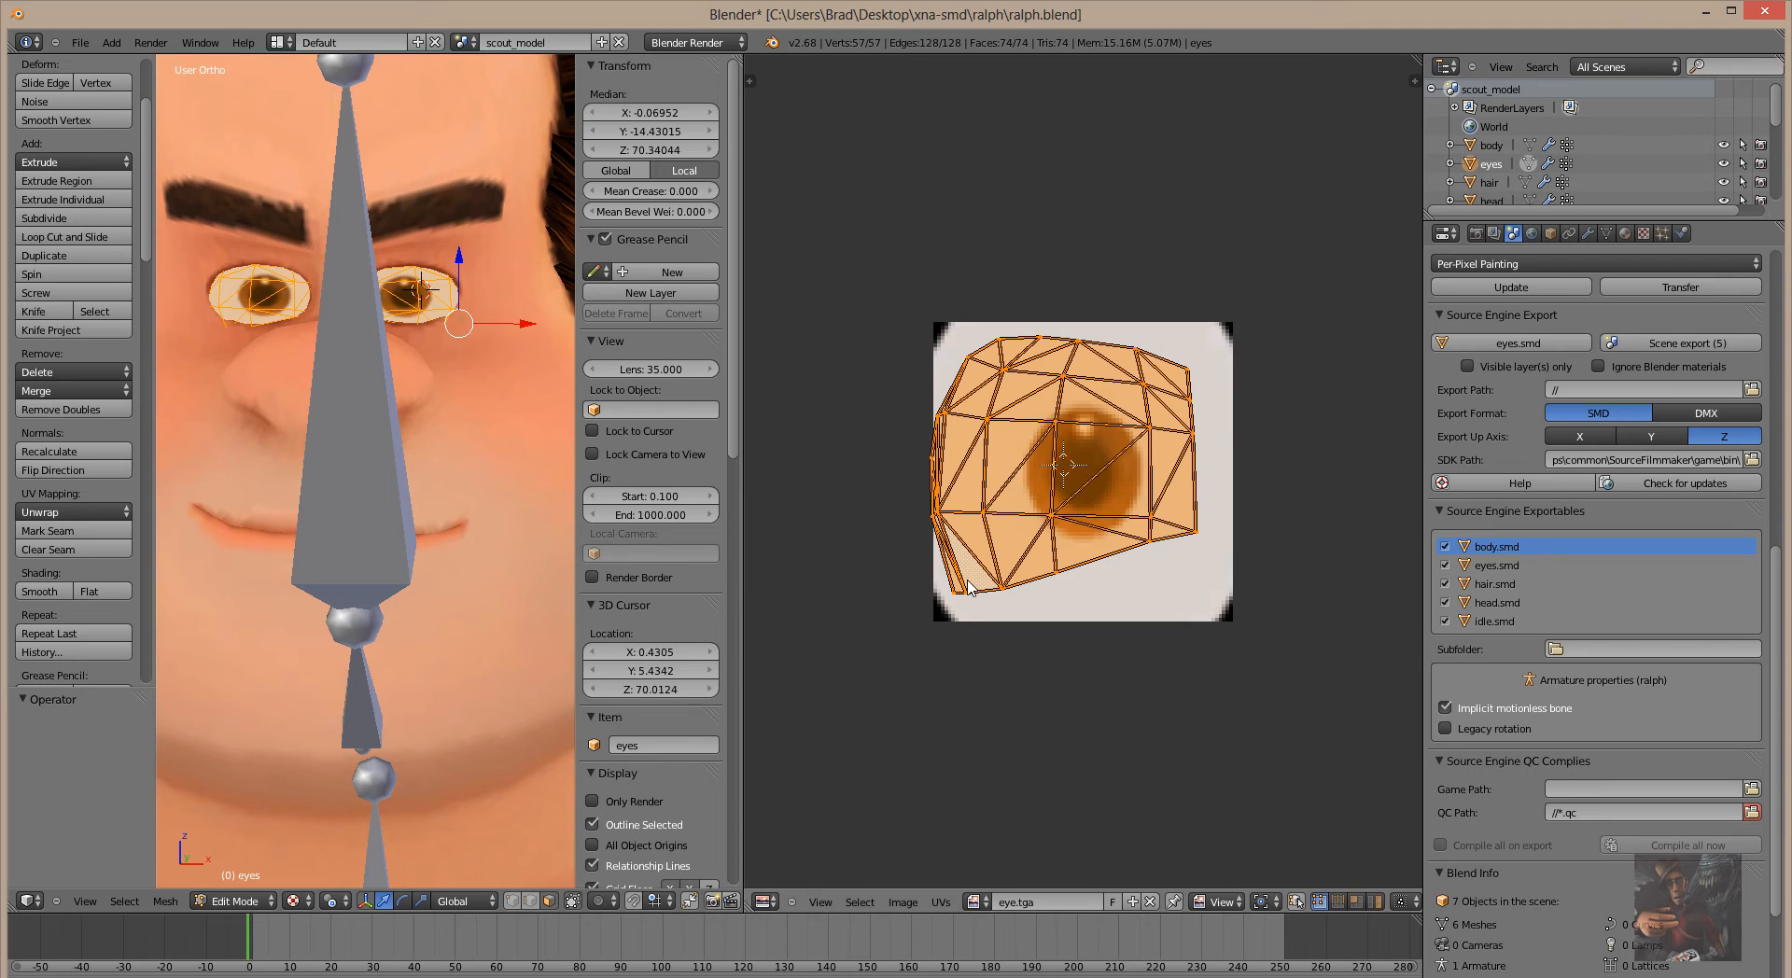
Compare the eye image's export file name in GIMP with the eyes object's material name in Blender.
{"action": "key", "text": "alt+Tab"}
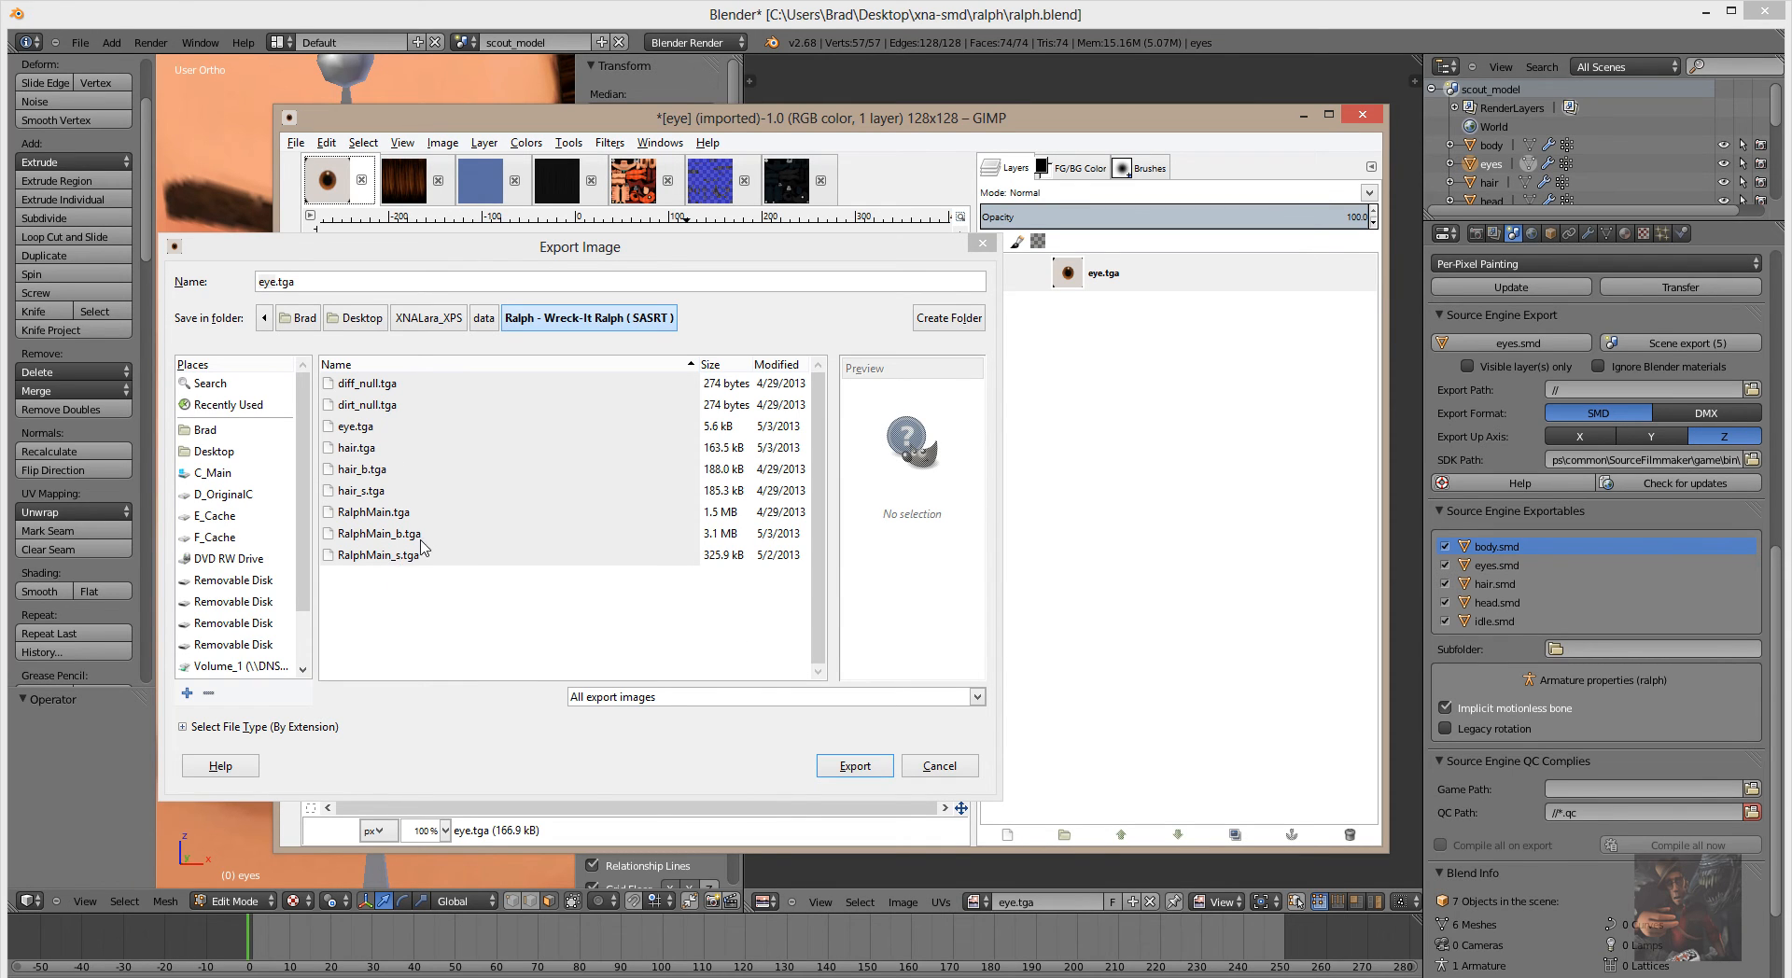
{"action": "key", "text": "alt+Tab"}
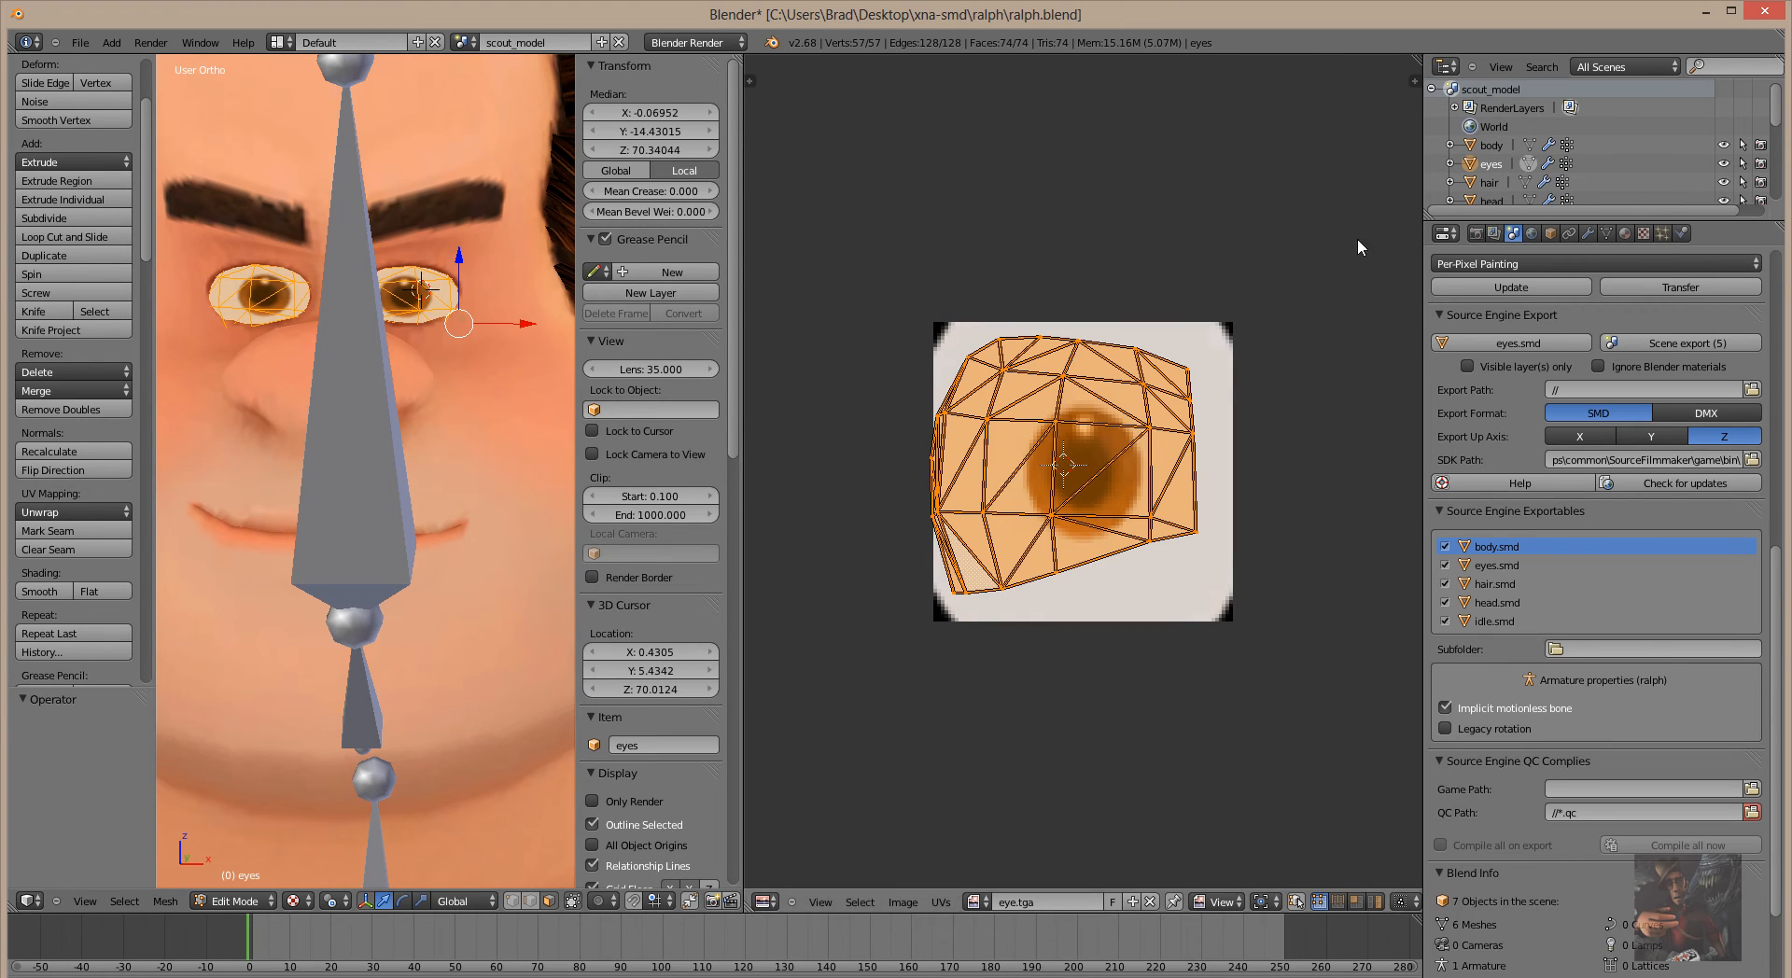
{"action": "left_click", "coordinate": [1625, 233]}
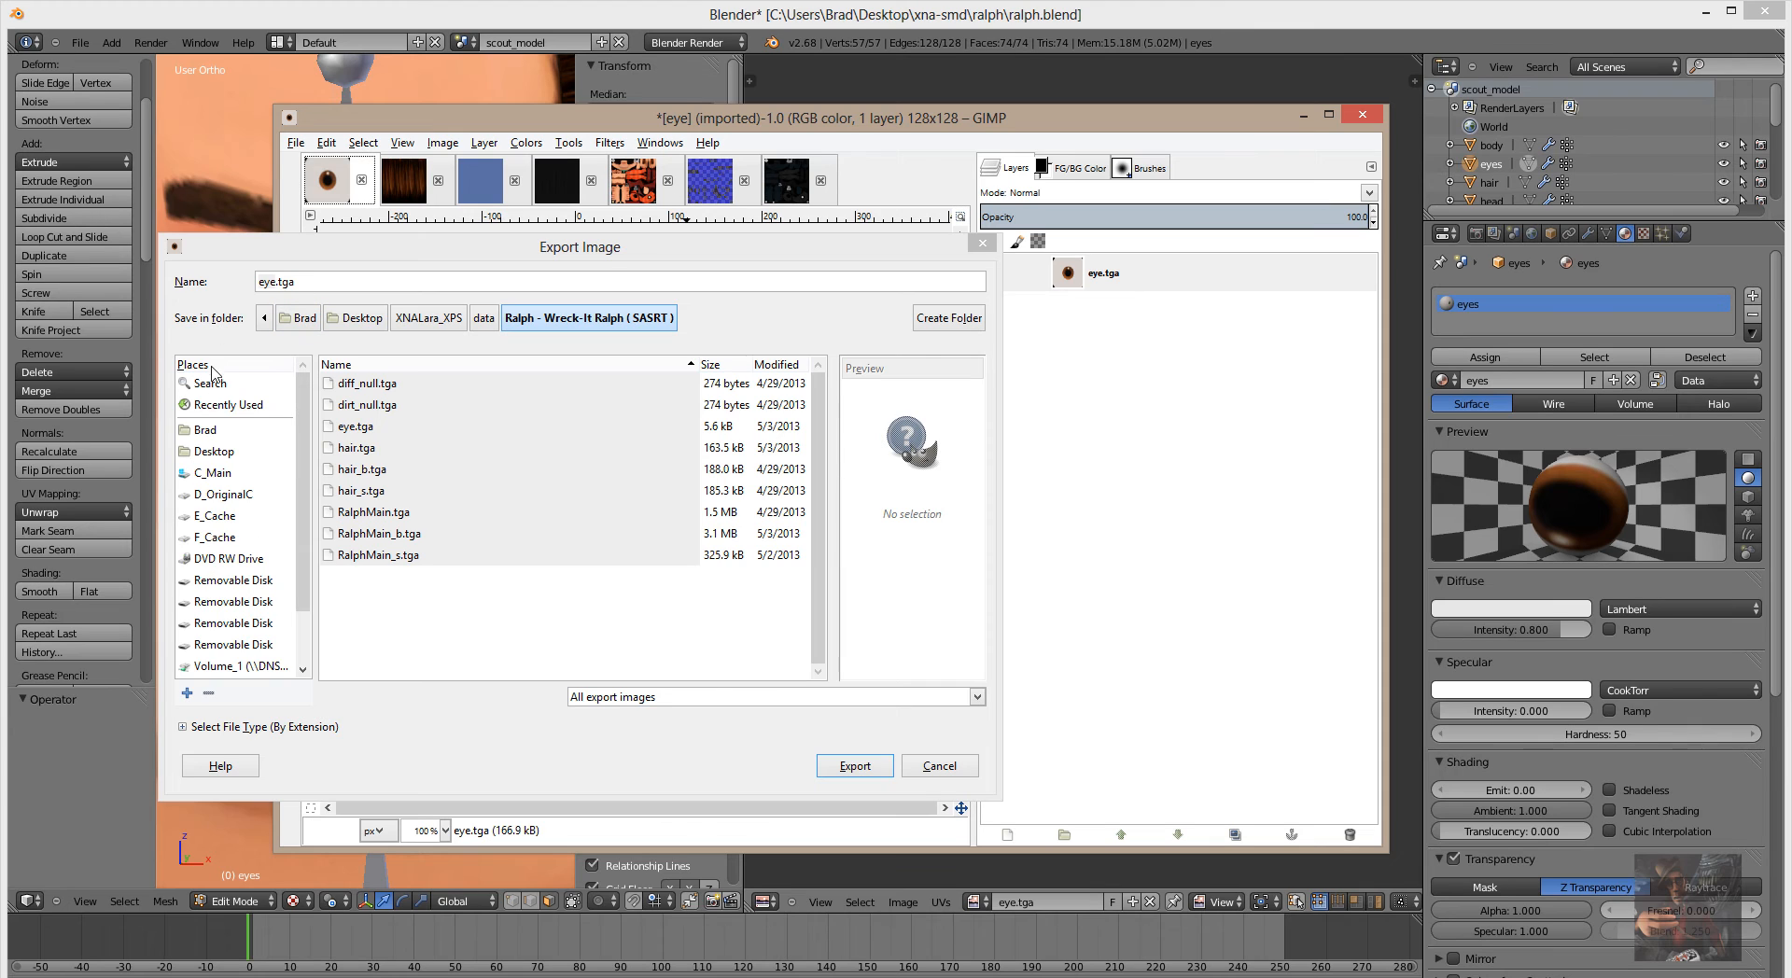
Switch to GIMP's Export Image dialog and browse the C_Main drive to Program Files (x86)\Steam\steamapps.
{"action": "left_click", "coordinate": [224, 475]}
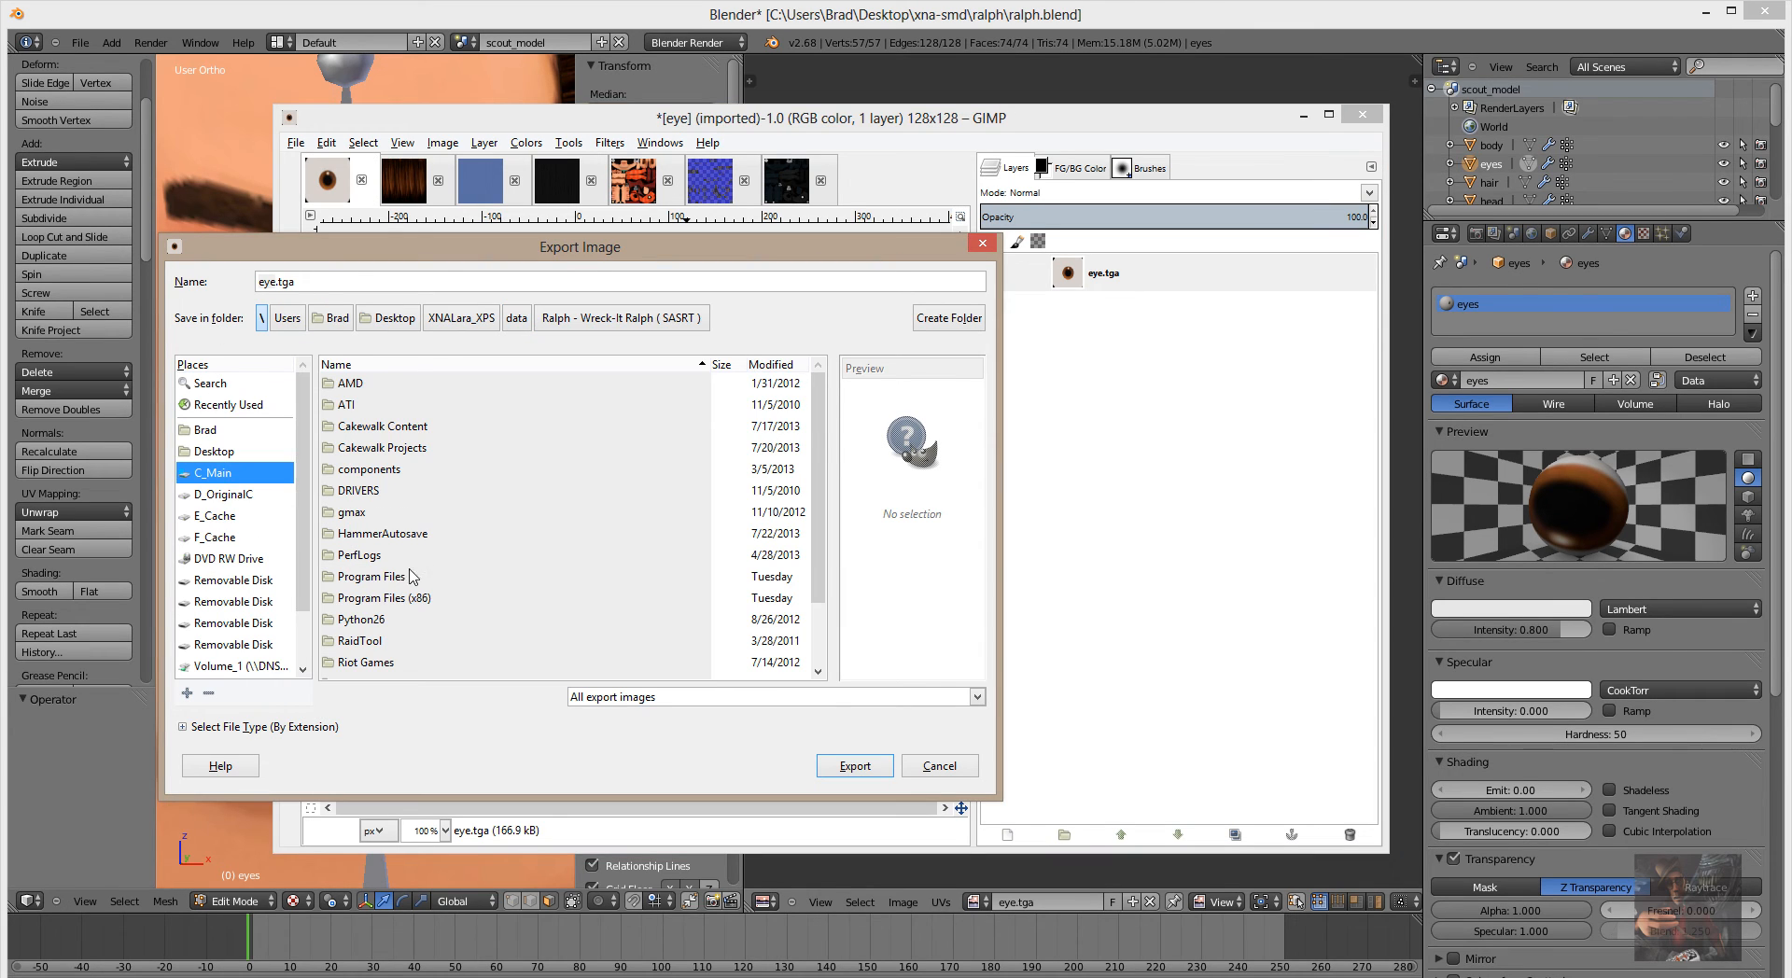
{"action": "left_click", "coordinate": [402, 599]}
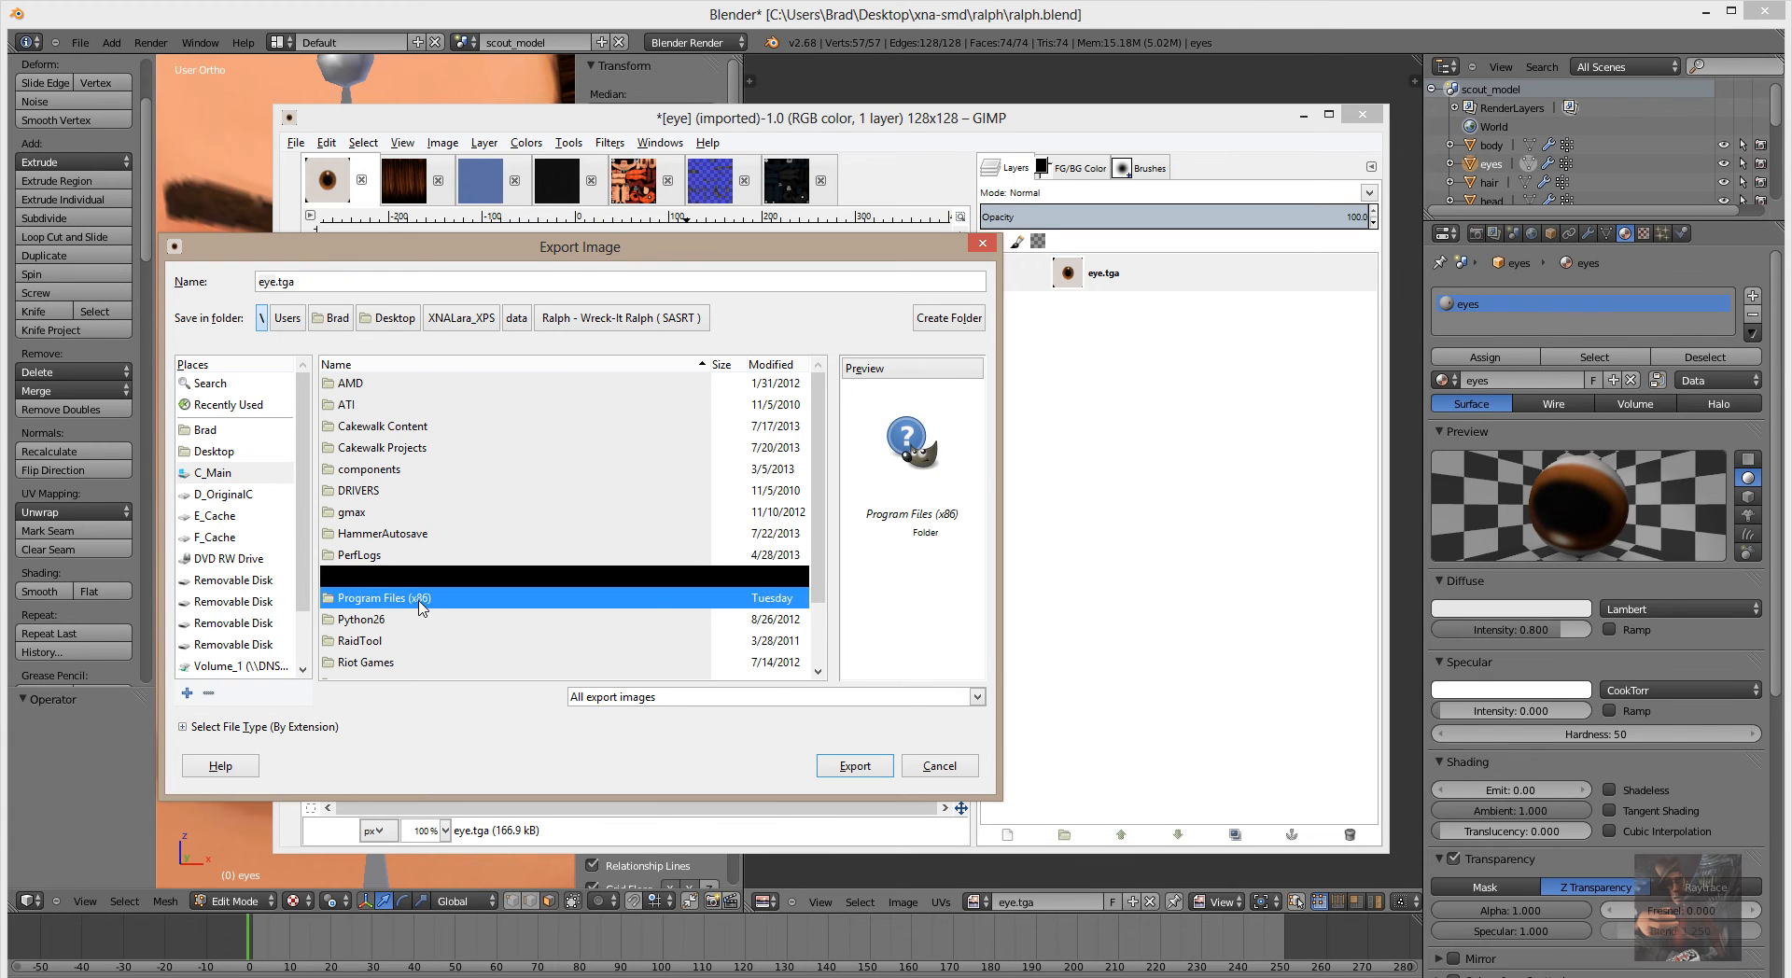
{"action": "double_click", "coordinate": [420, 598]}
{"action": "scroll", "coordinate": [429, 579], "scroll_direction": "down", "scroll_amount": 15}
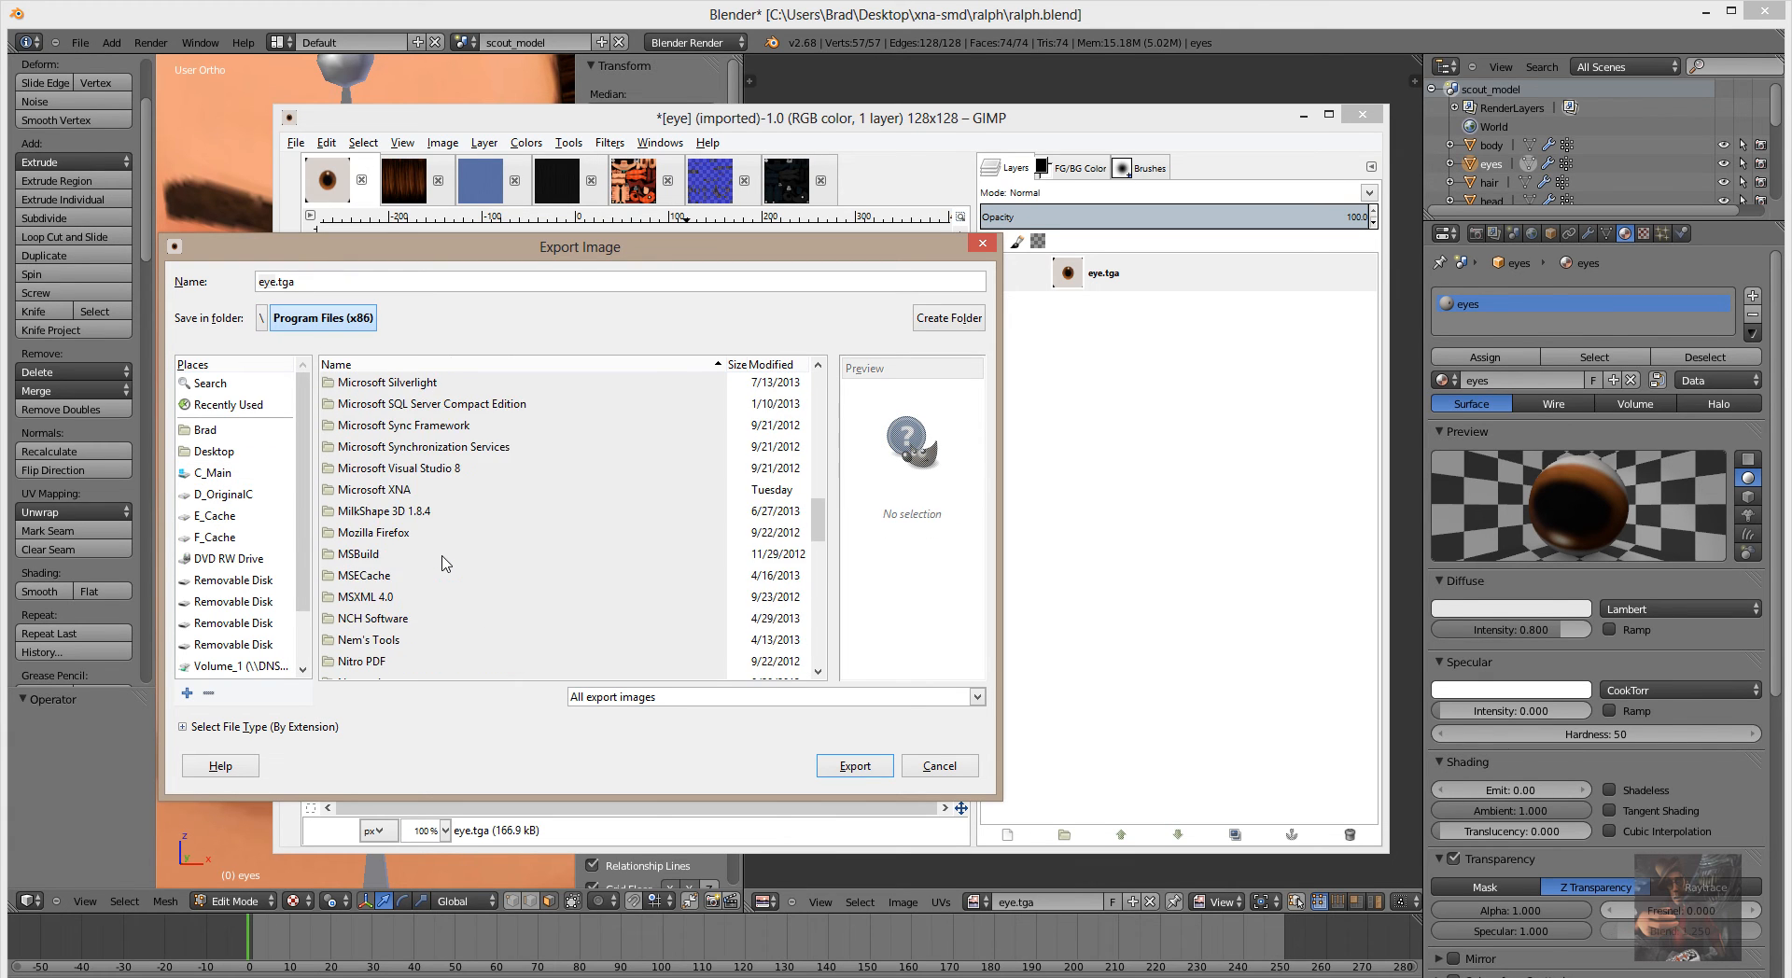
{"action": "scroll", "coordinate": [443, 562], "scroll_direction": "down", "scroll_amount": 8}
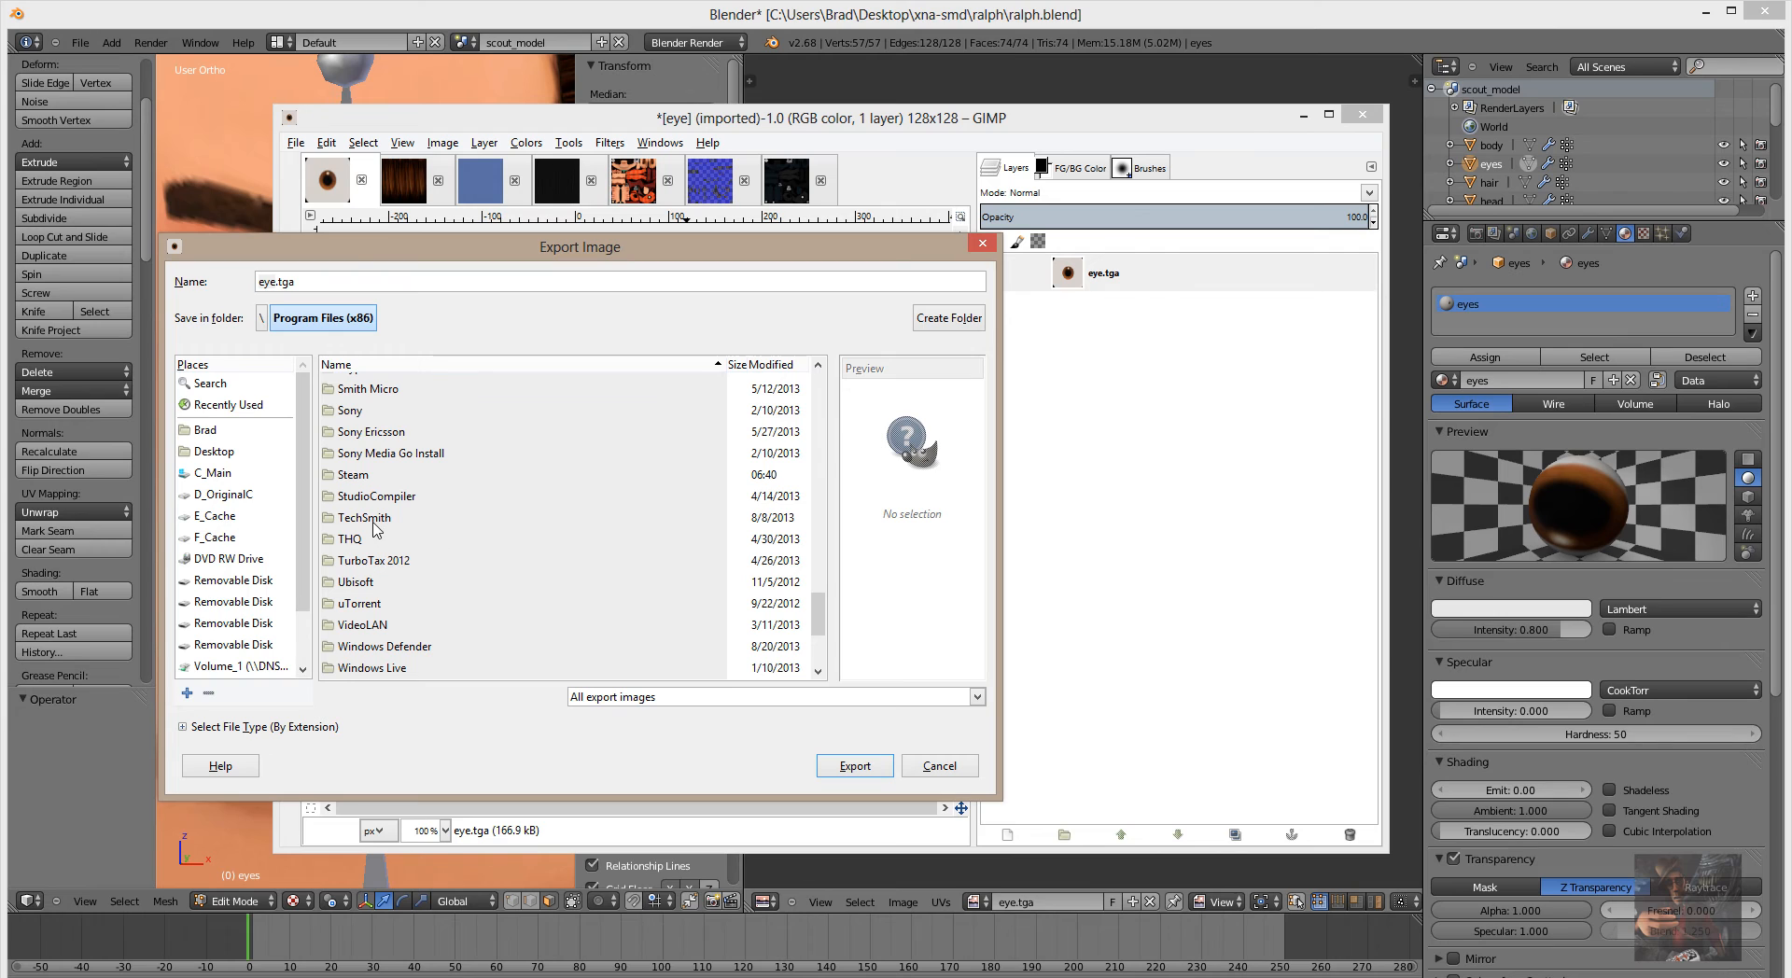
{"action": "double_click", "coordinate": [362, 476]}
{"action": "scroll", "coordinate": [390, 507], "scroll_direction": "down", "scroll_amount": 3}
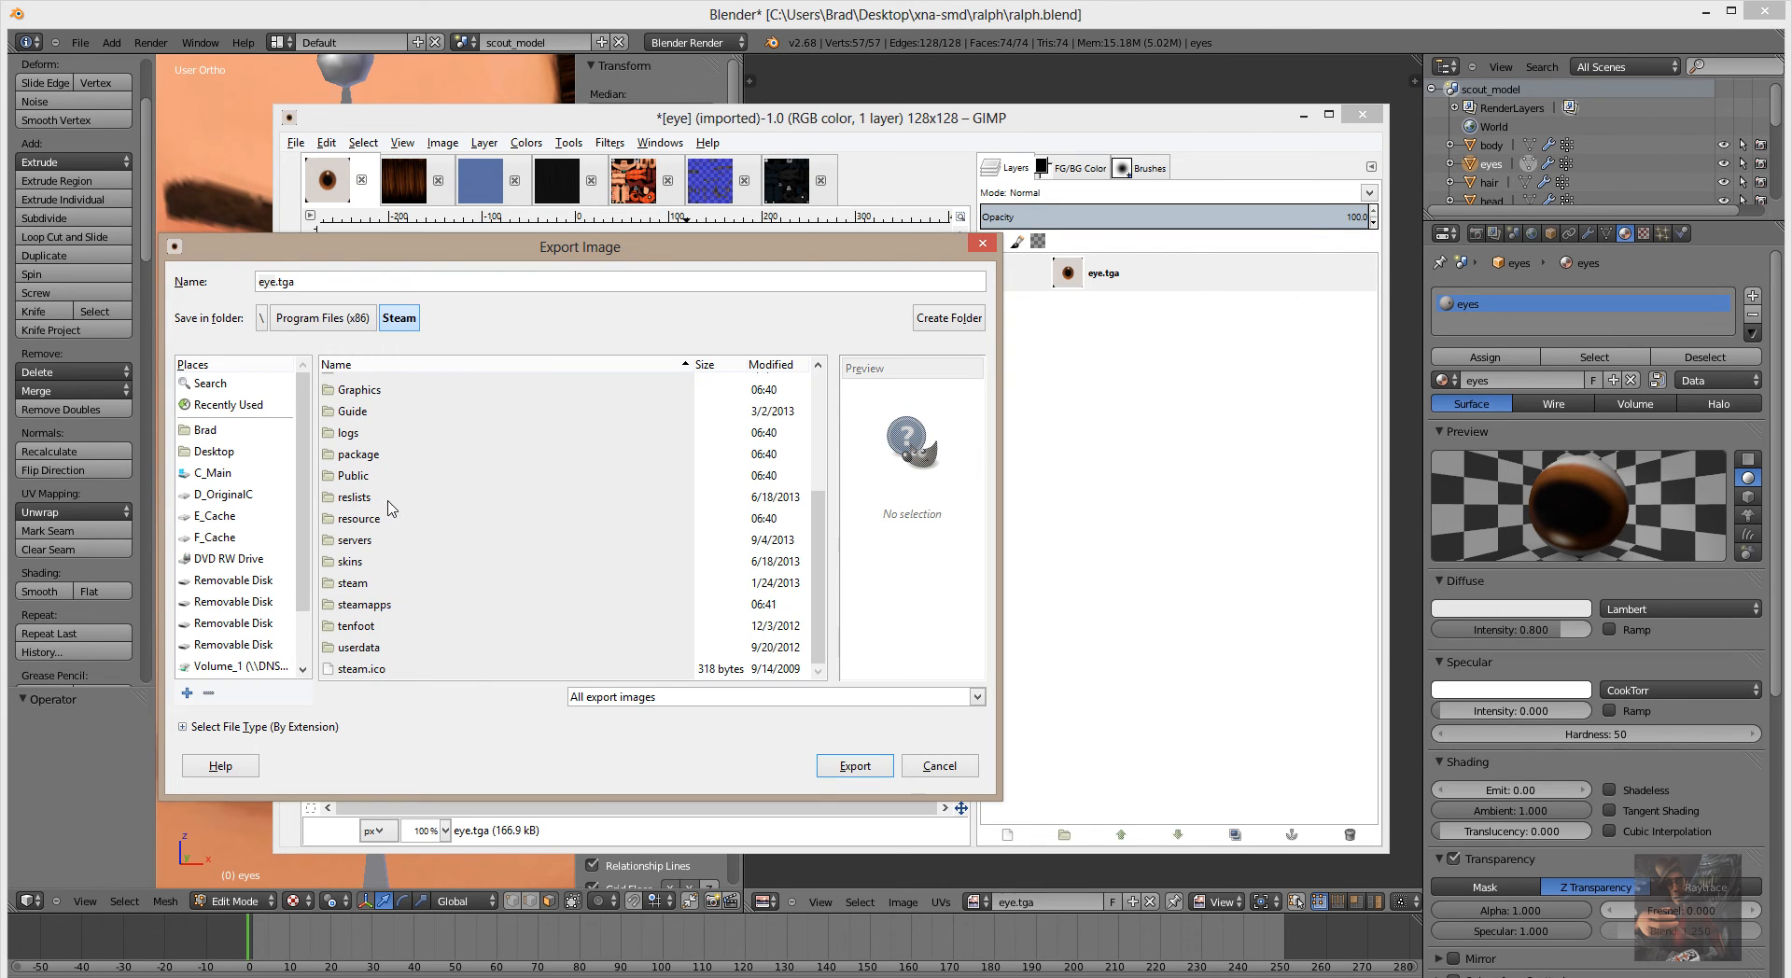
{"action": "double_click", "coordinate": [382, 605]}
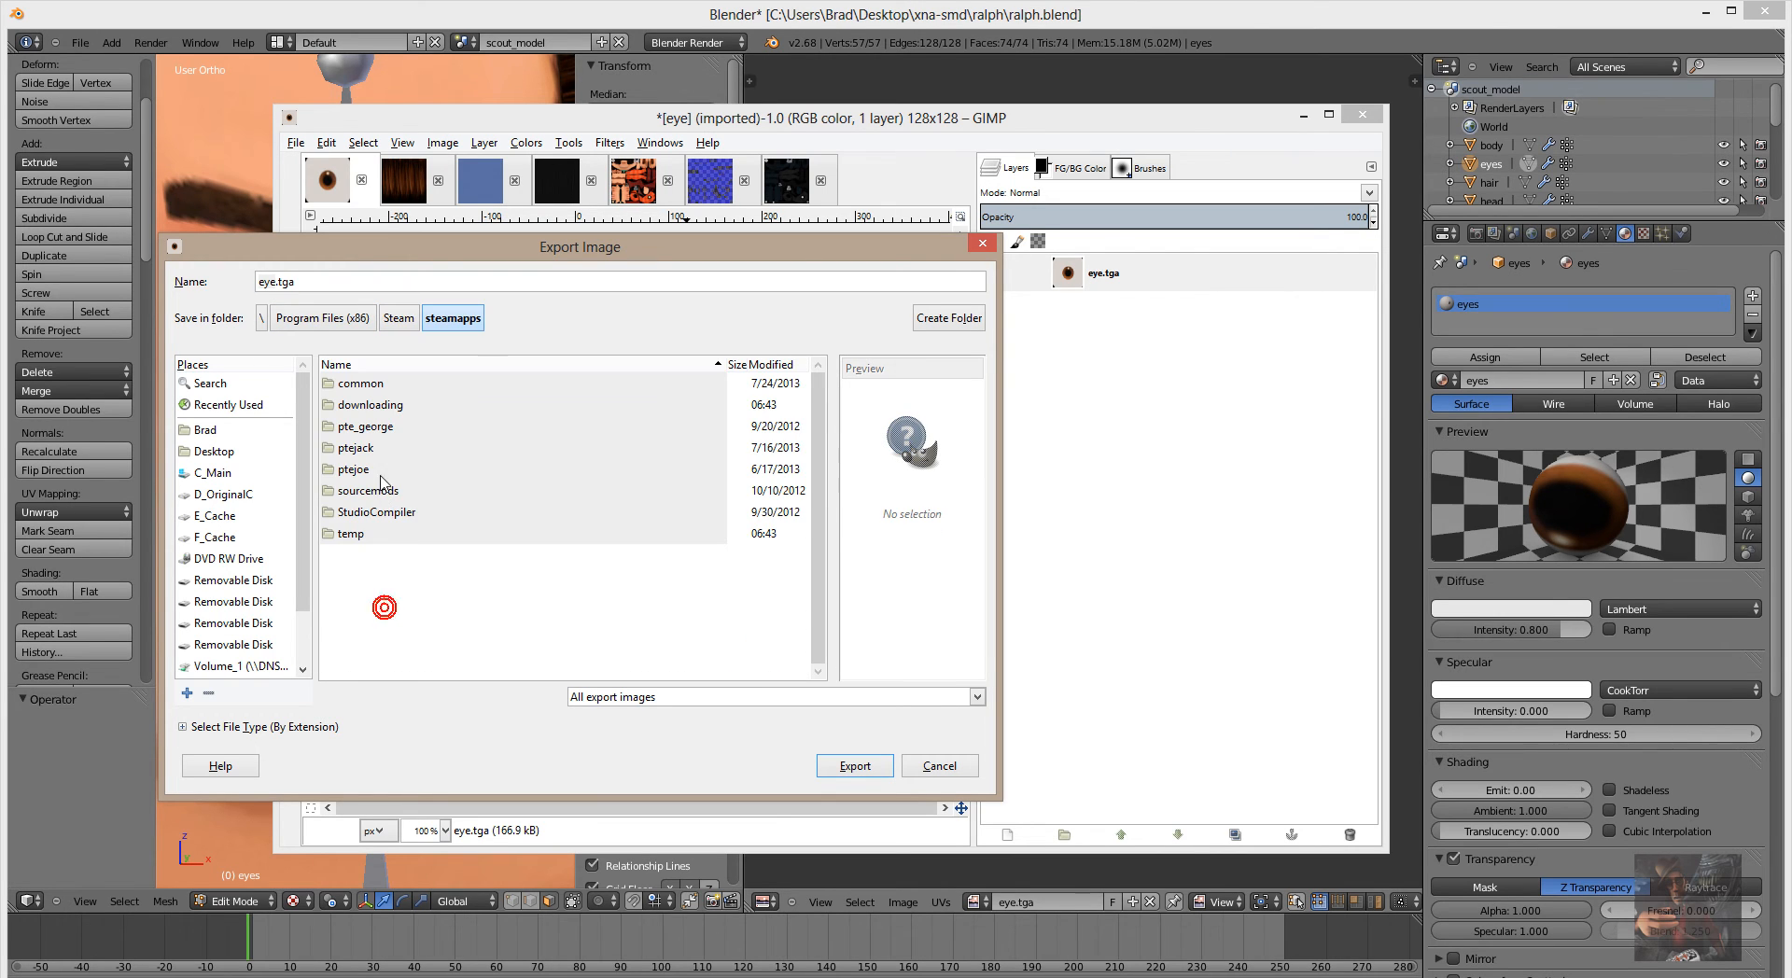
Continue the export location into common\SourceFilmmaker\game.
{"action": "double_click", "coordinate": [363, 392]}
{"action": "scroll", "coordinate": [440, 546], "scroll_direction": "down", "scroll_amount": 6}
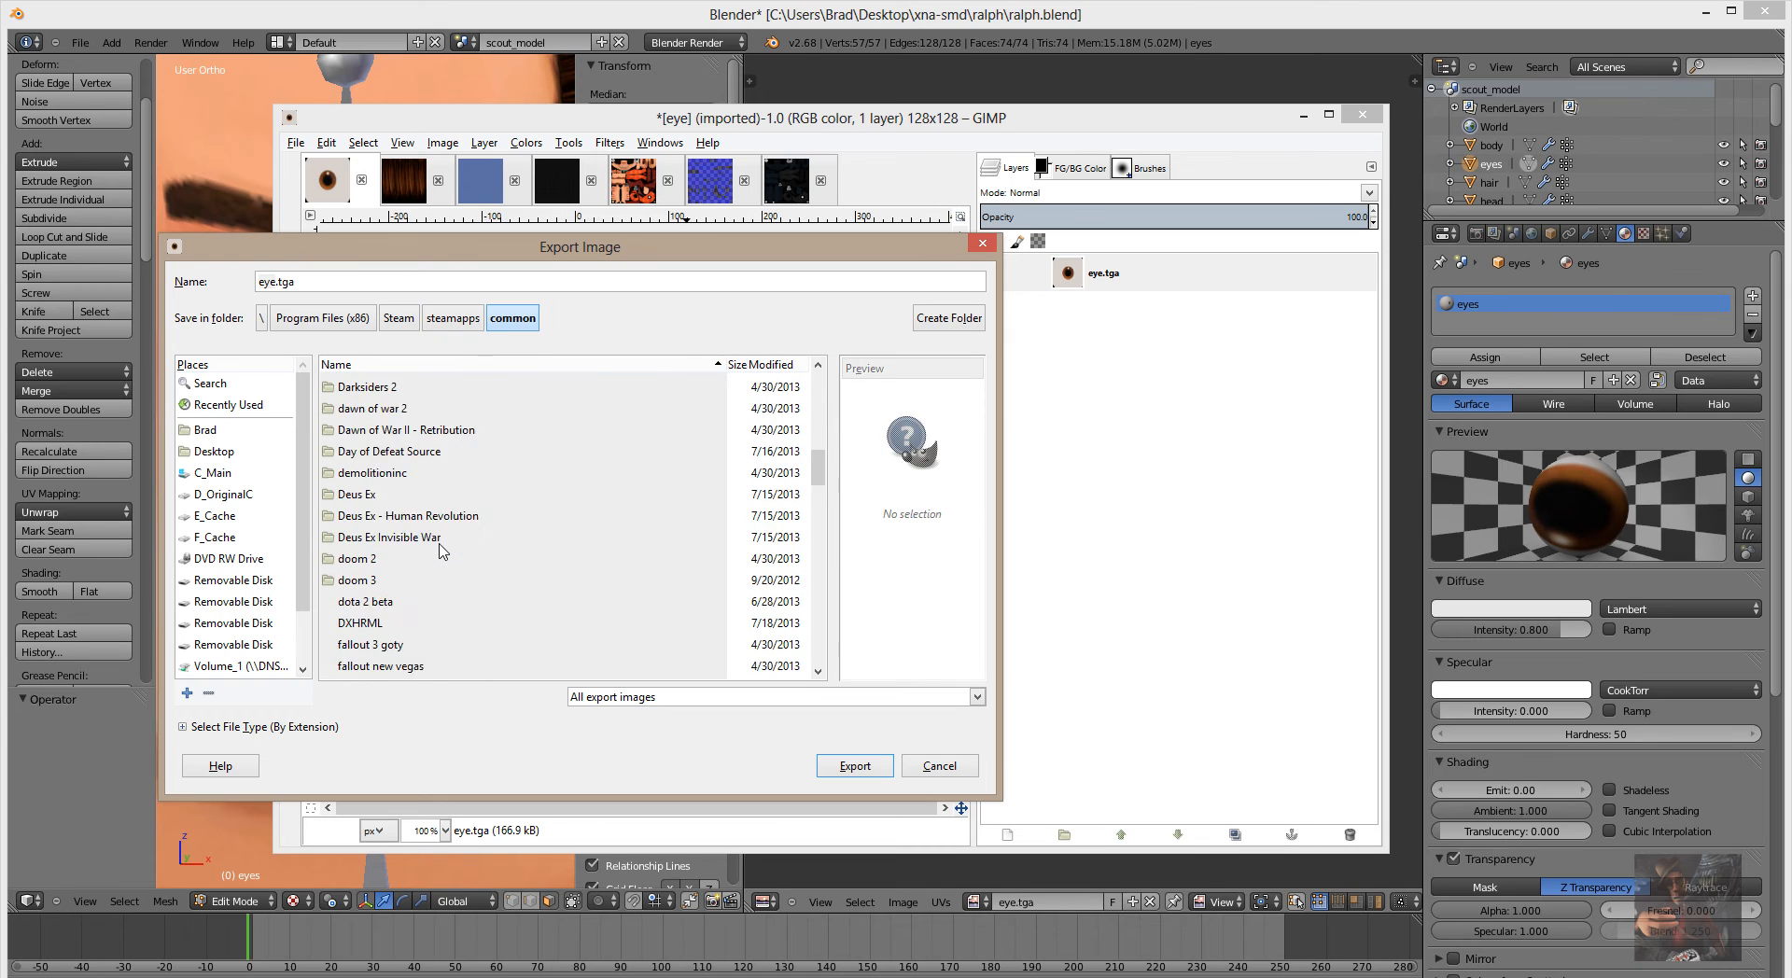
{"action": "scroll", "coordinate": [441, 551], "scroll_direction": "down", "scroll_amount": 6}
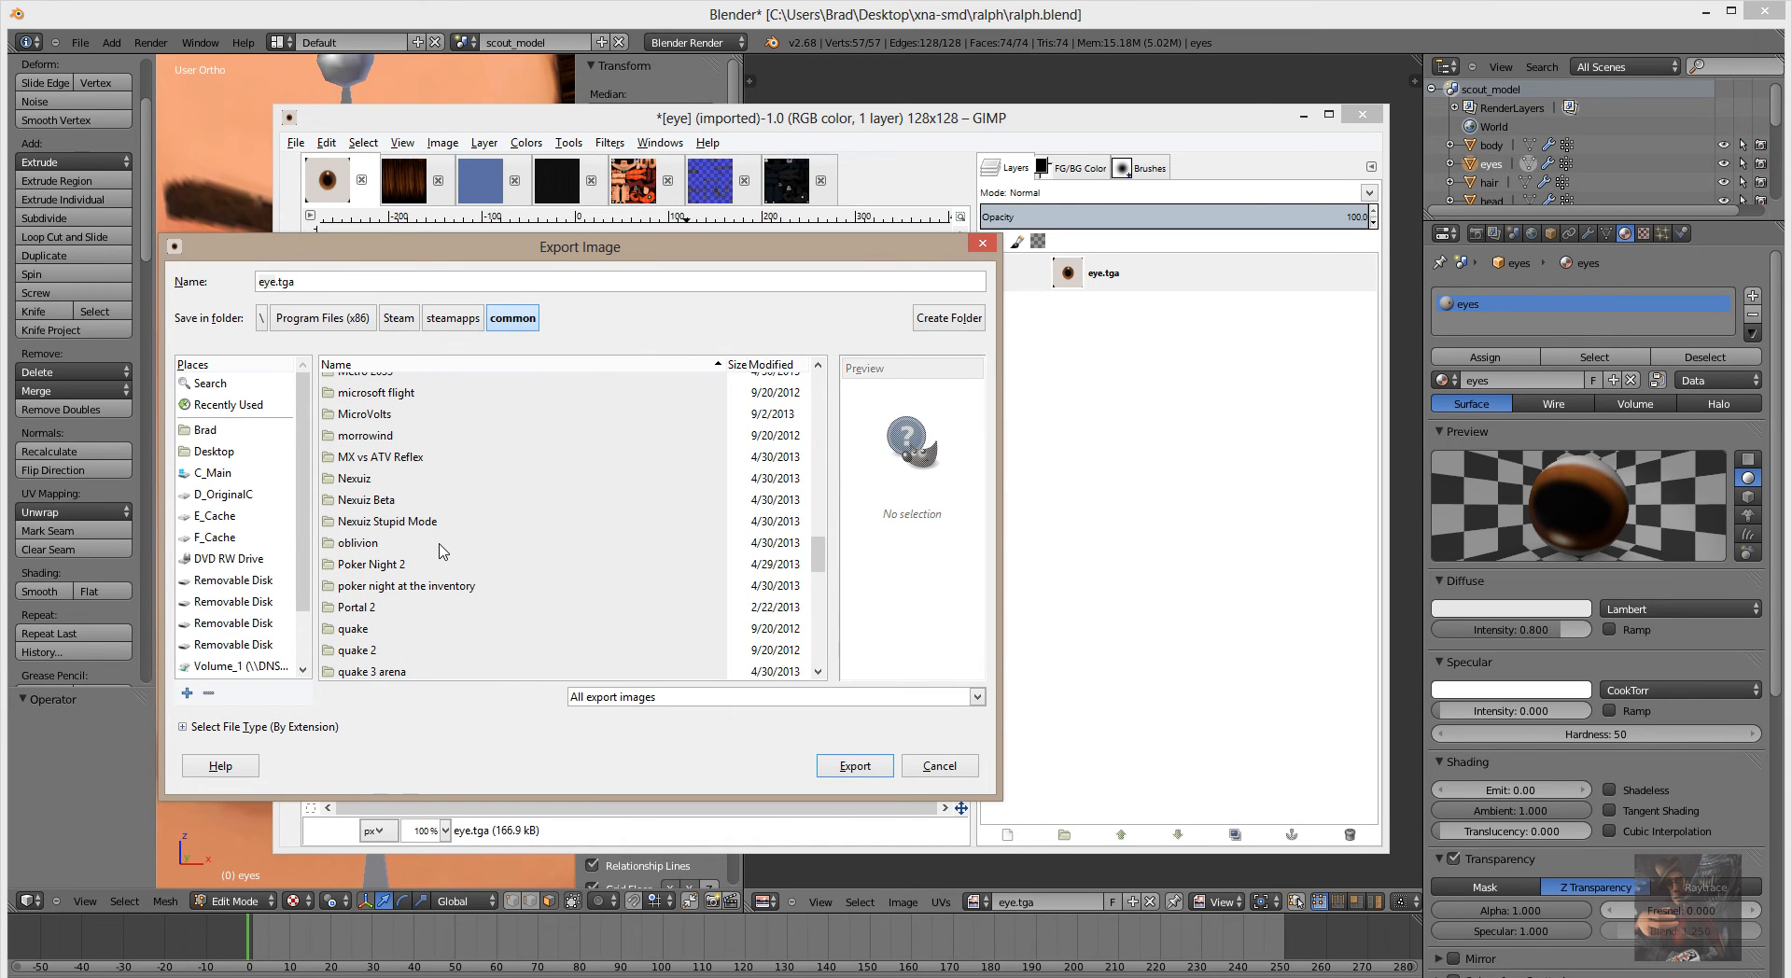
{"action": "scroll", "coordinate": [443, 550], "scroll_direction": "down", "scroll_amount": 5}
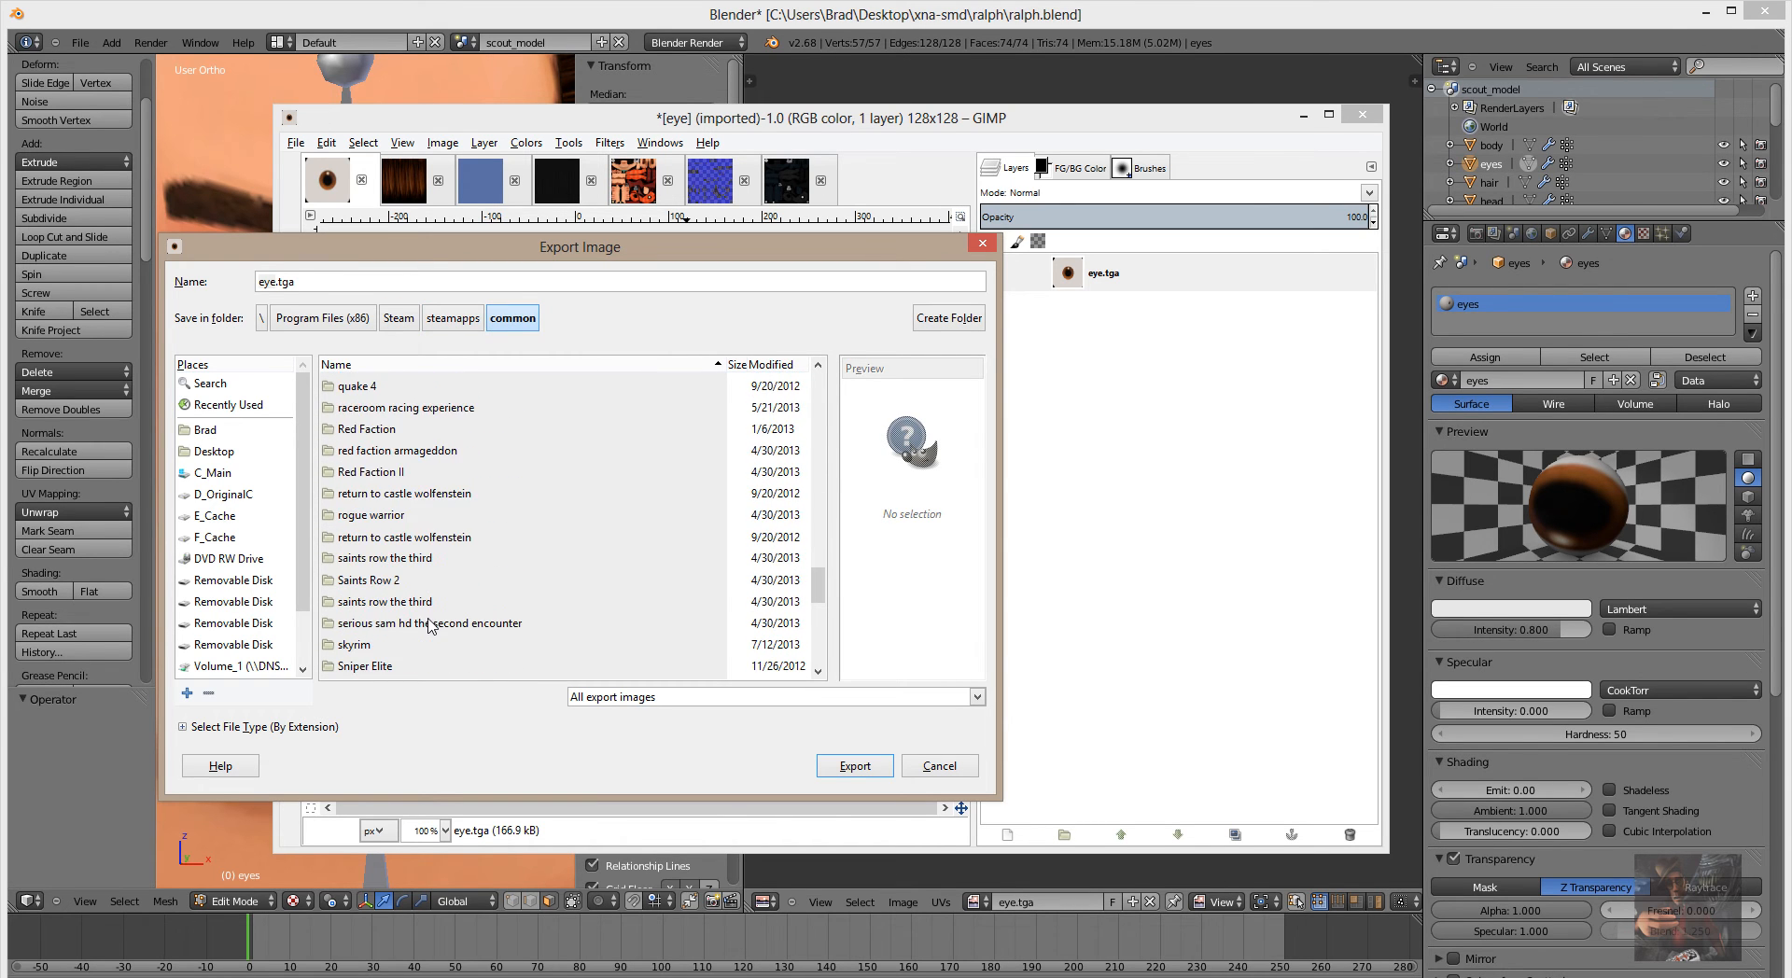
{"action": "scroll", "coordinate": [429, 626], "scroll_direction": "down", "scroll_amount": 1}
{"action": "double_click", "coordinate": [404, 666]}
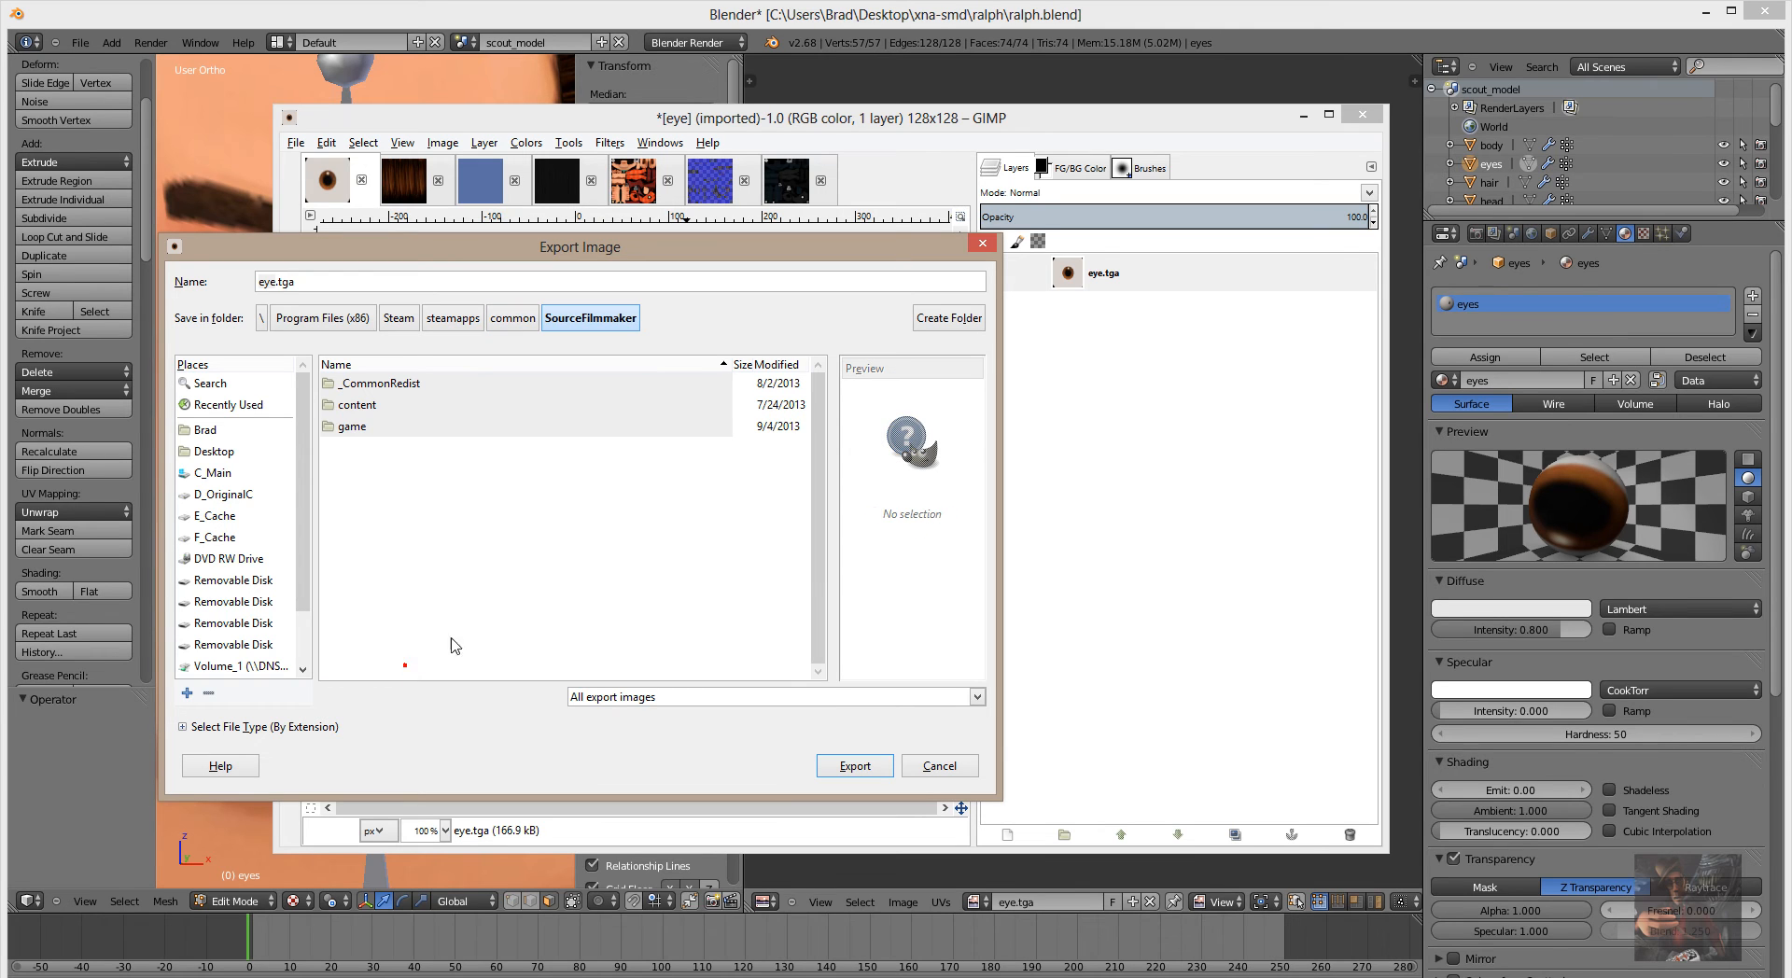
{"action": "double_click", "coordinate": [352, 426]}
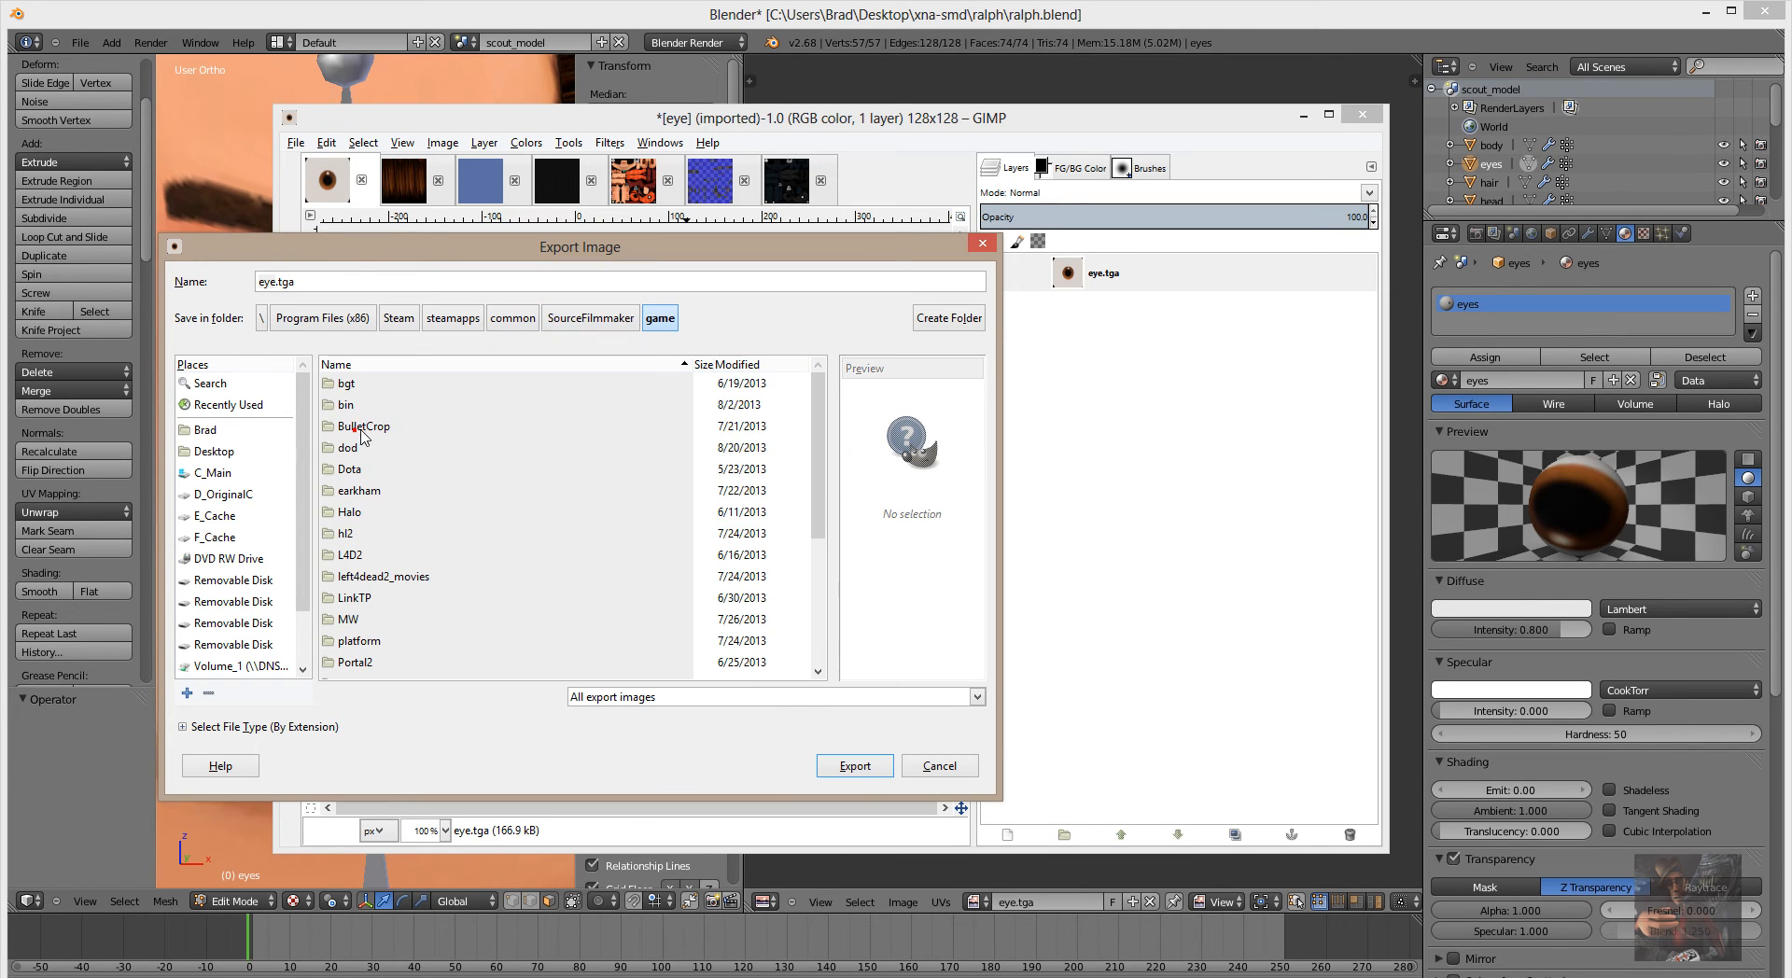
Set the eye image's export folder to usermod\materials\models\ralph inside the game folder.
{"action": "scroll", "coordinate": [412, 602], "scroll_direction": "down", "scroll_amount": 5}
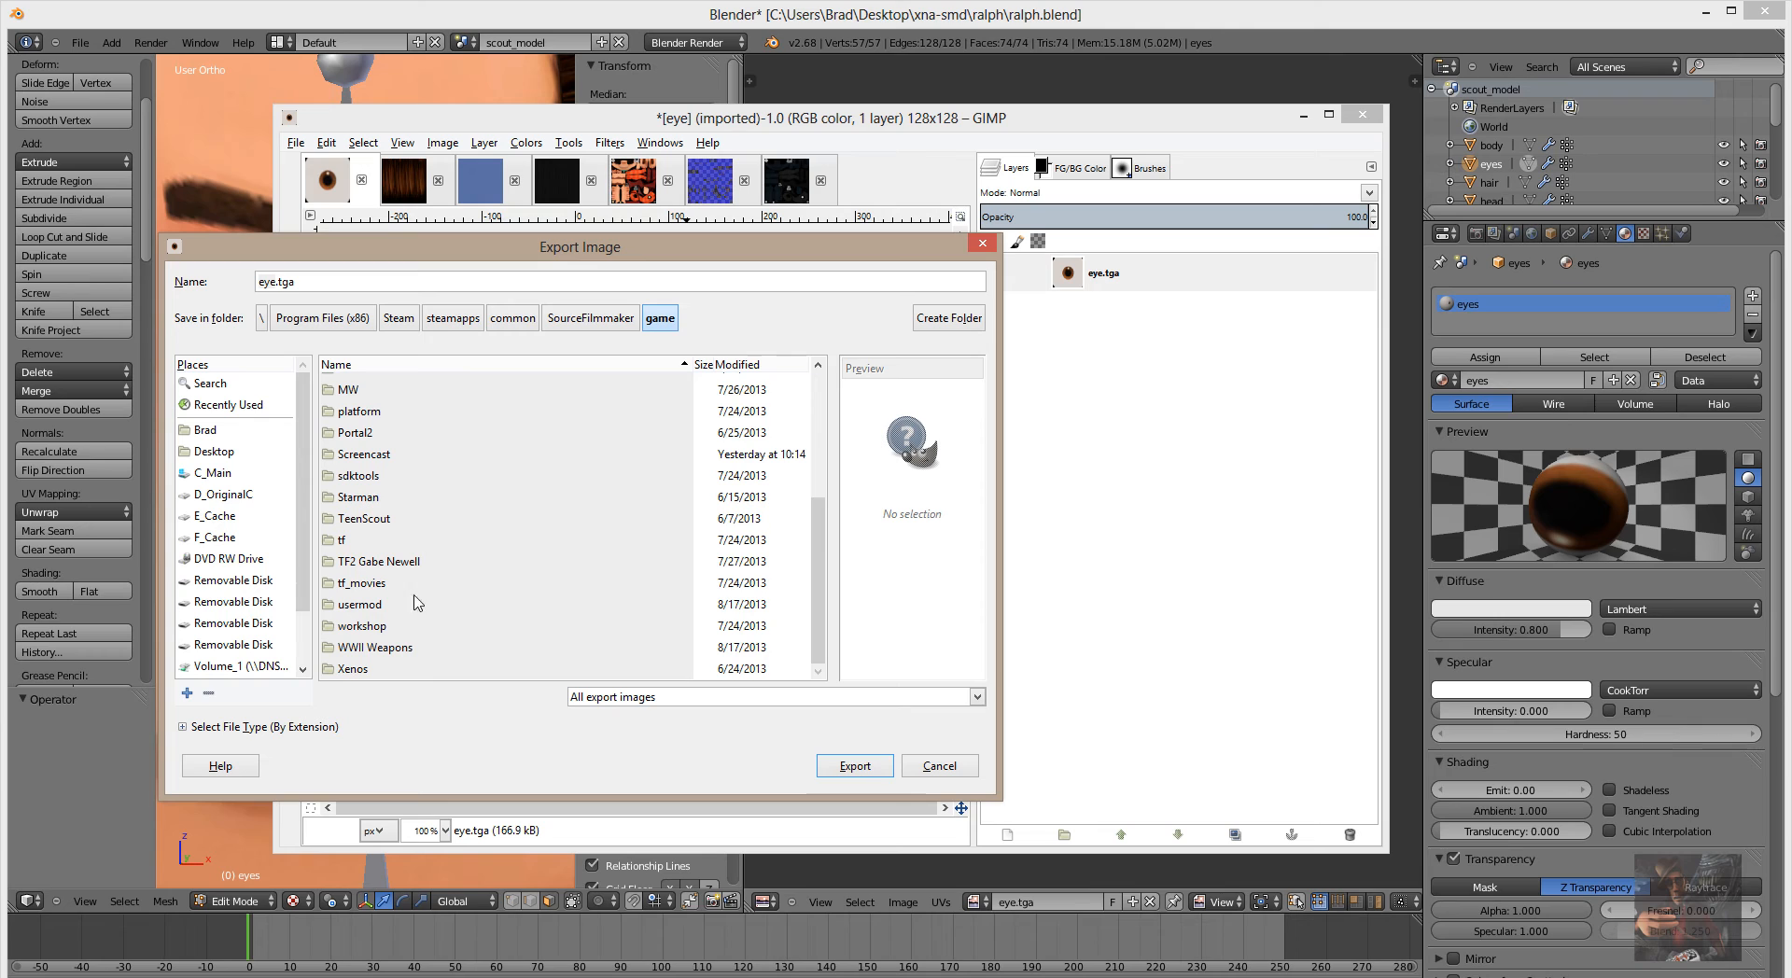
{"action": "double_click", "coordinate": [366, 605]}
{"action": "left_click", "coordinate": [367, 475]}
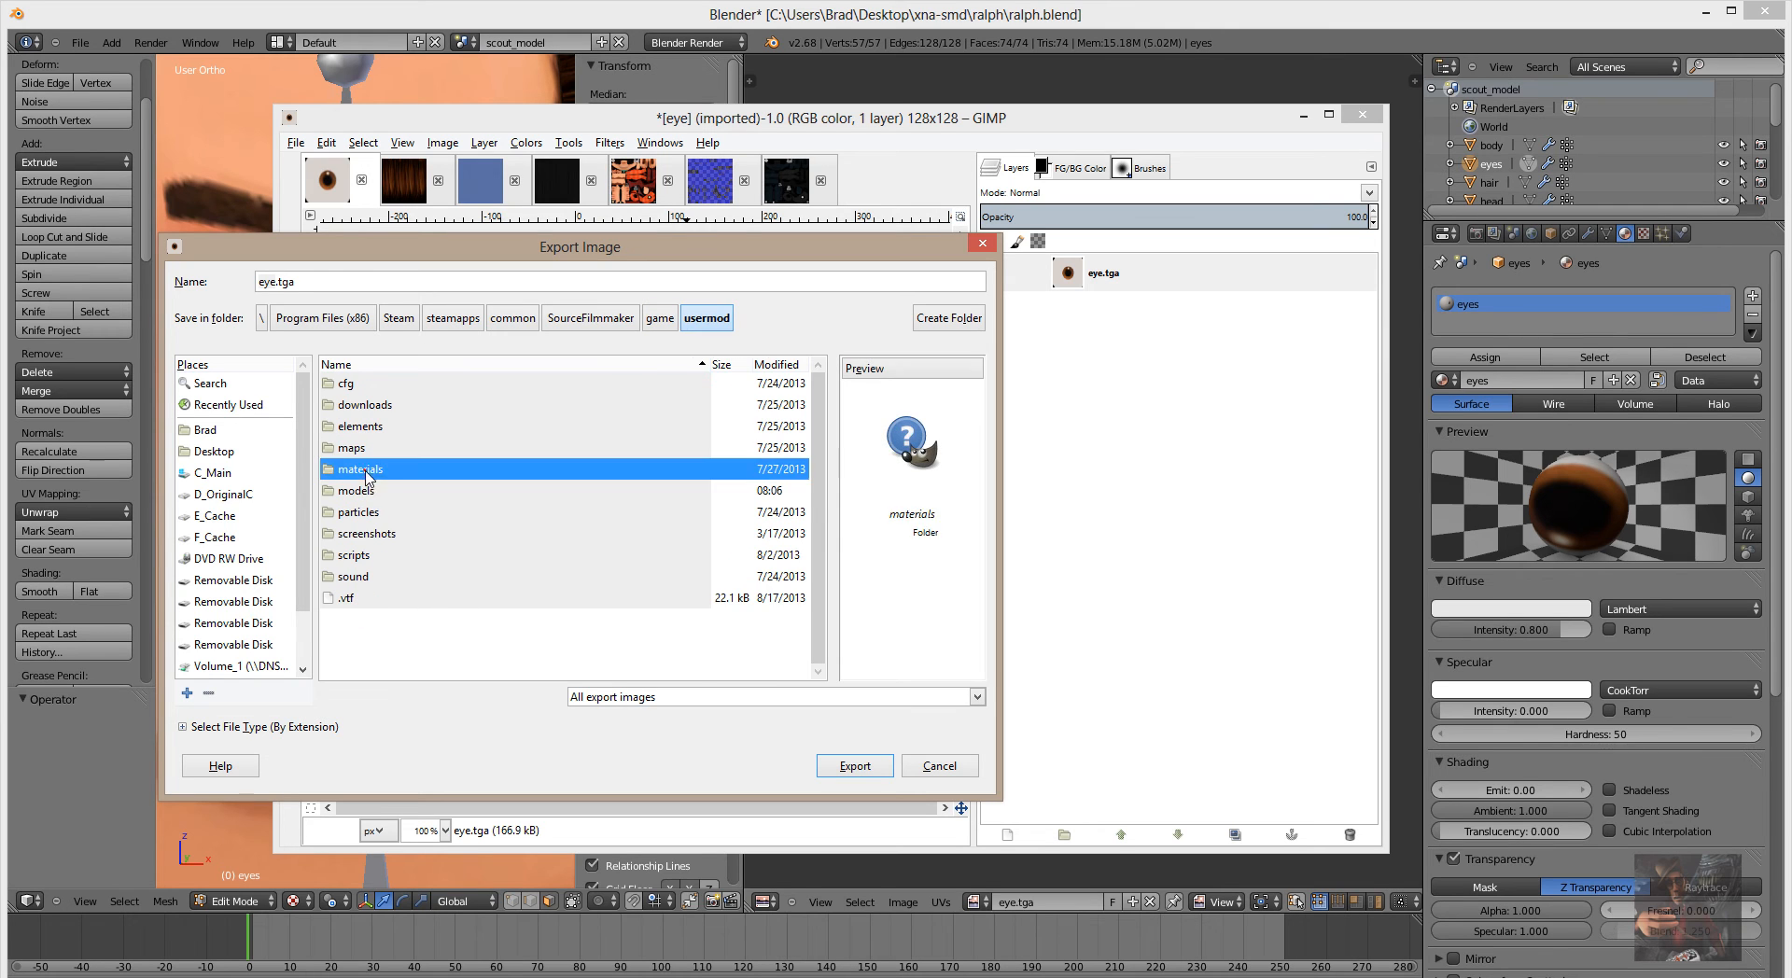
{"action": "double_click", "coordinate": [367, 476]}
{"action": "left_click", "coordinate": [371, 583]}
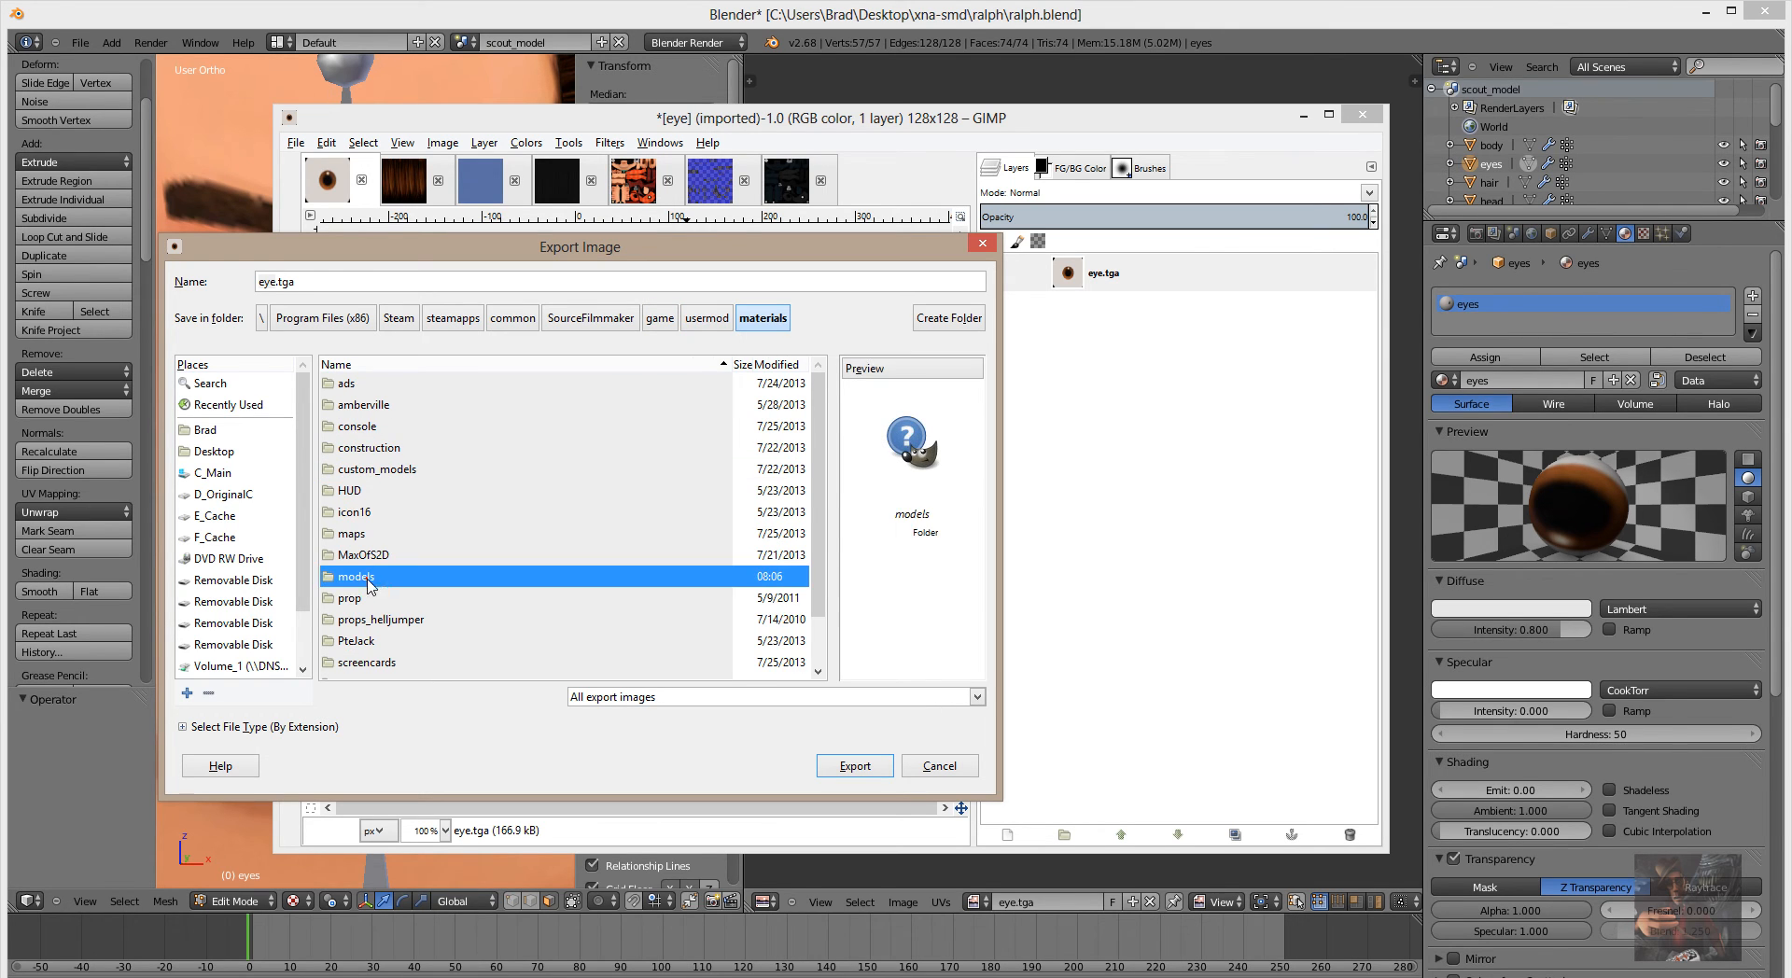
{"action": "double_click", "coordinate": [369, 580]}
{"action": "scroll", "coordinate": [373, 658], "scroll_direction": "down", "scroll_amount": 1}
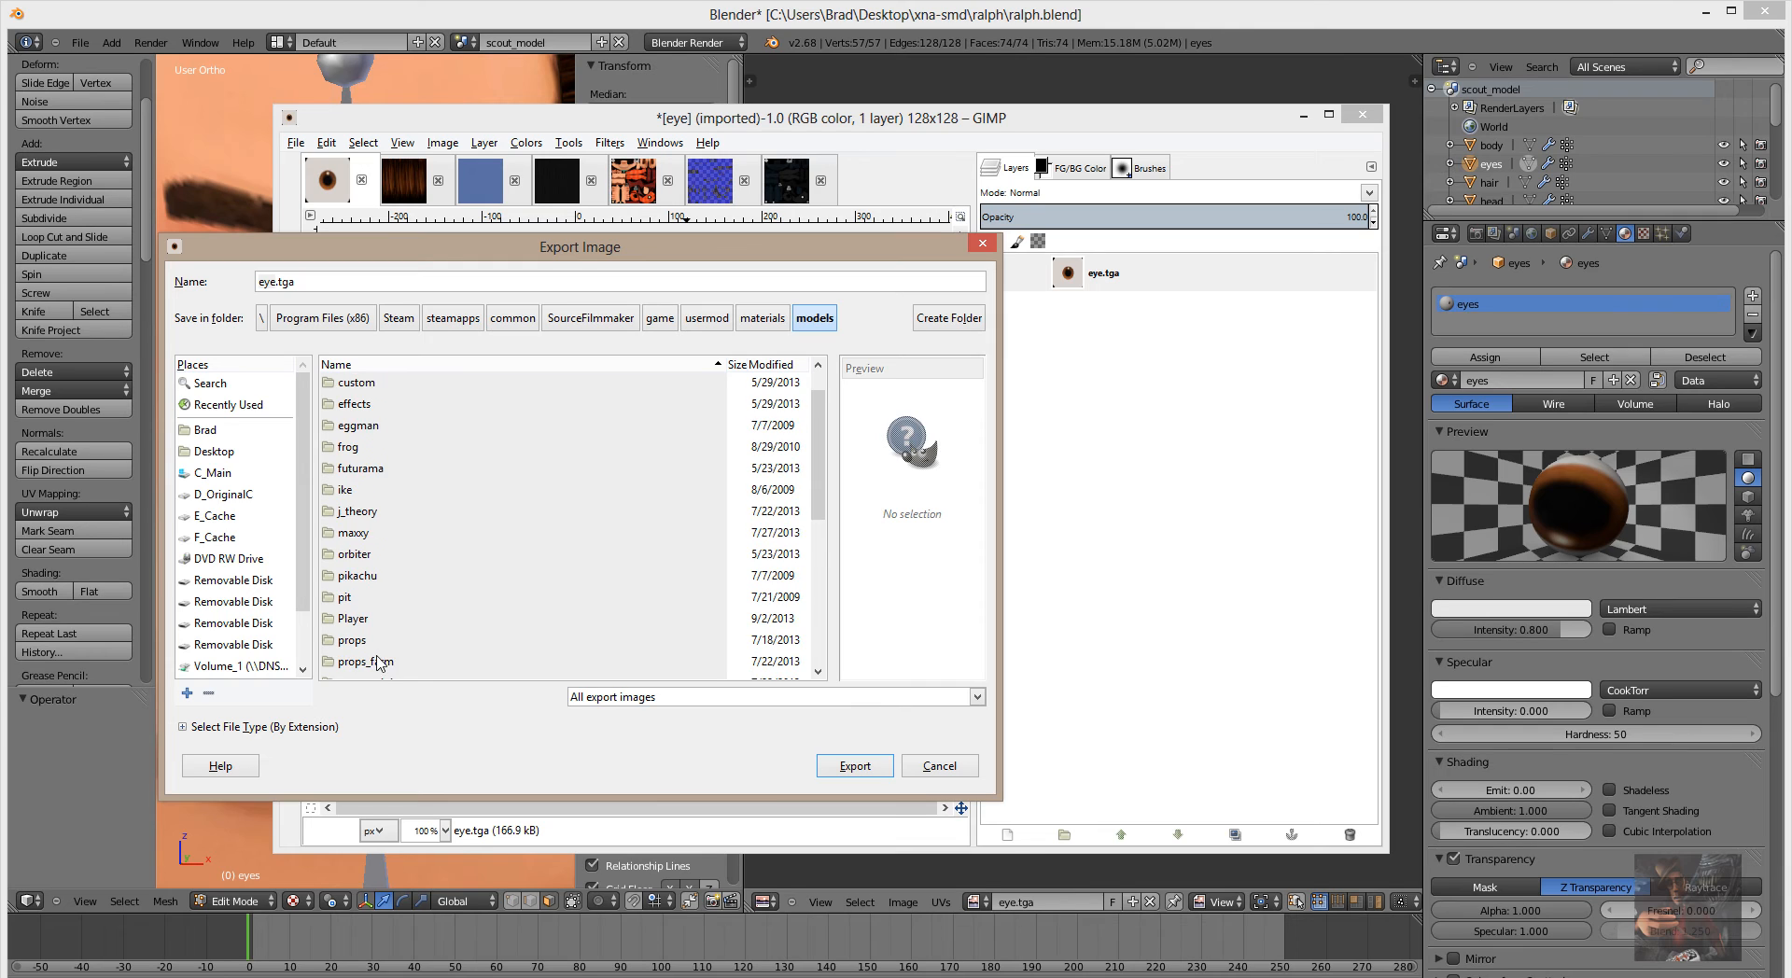
{"action": "scroll", "coordinate": [378, 663], "scroll_direction": "down", "scroll_amount": 3}
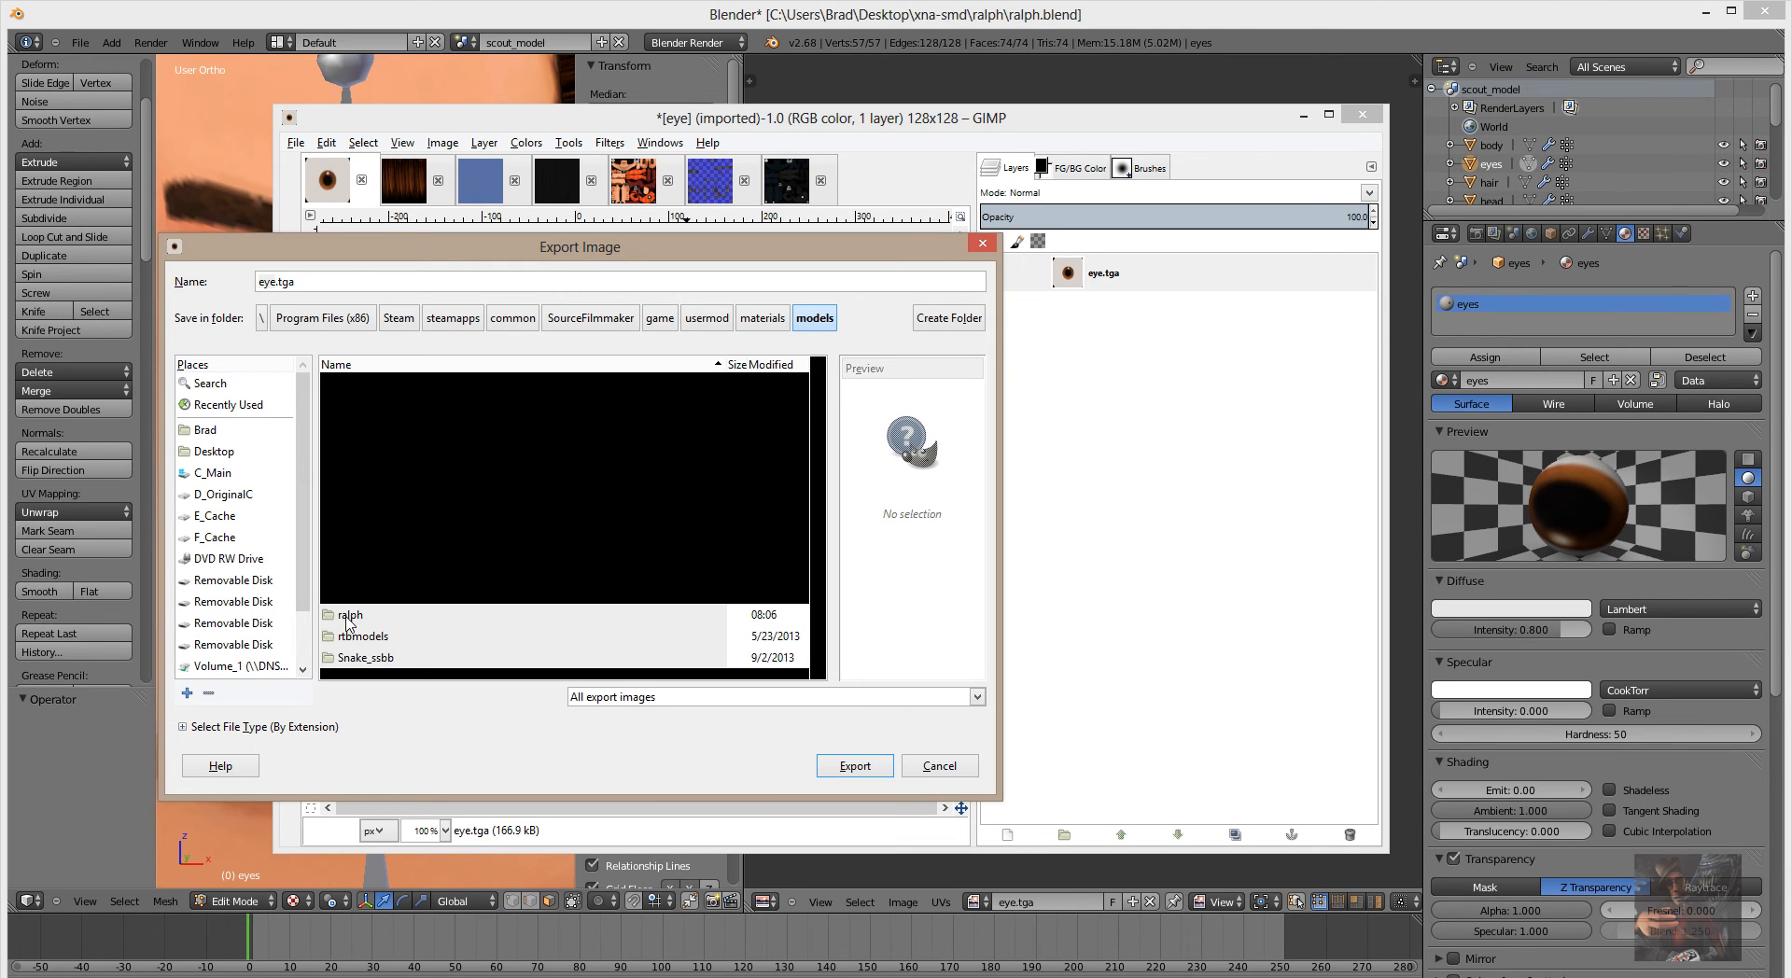
{"action": "double_click", "coordinate": [348, 616]}
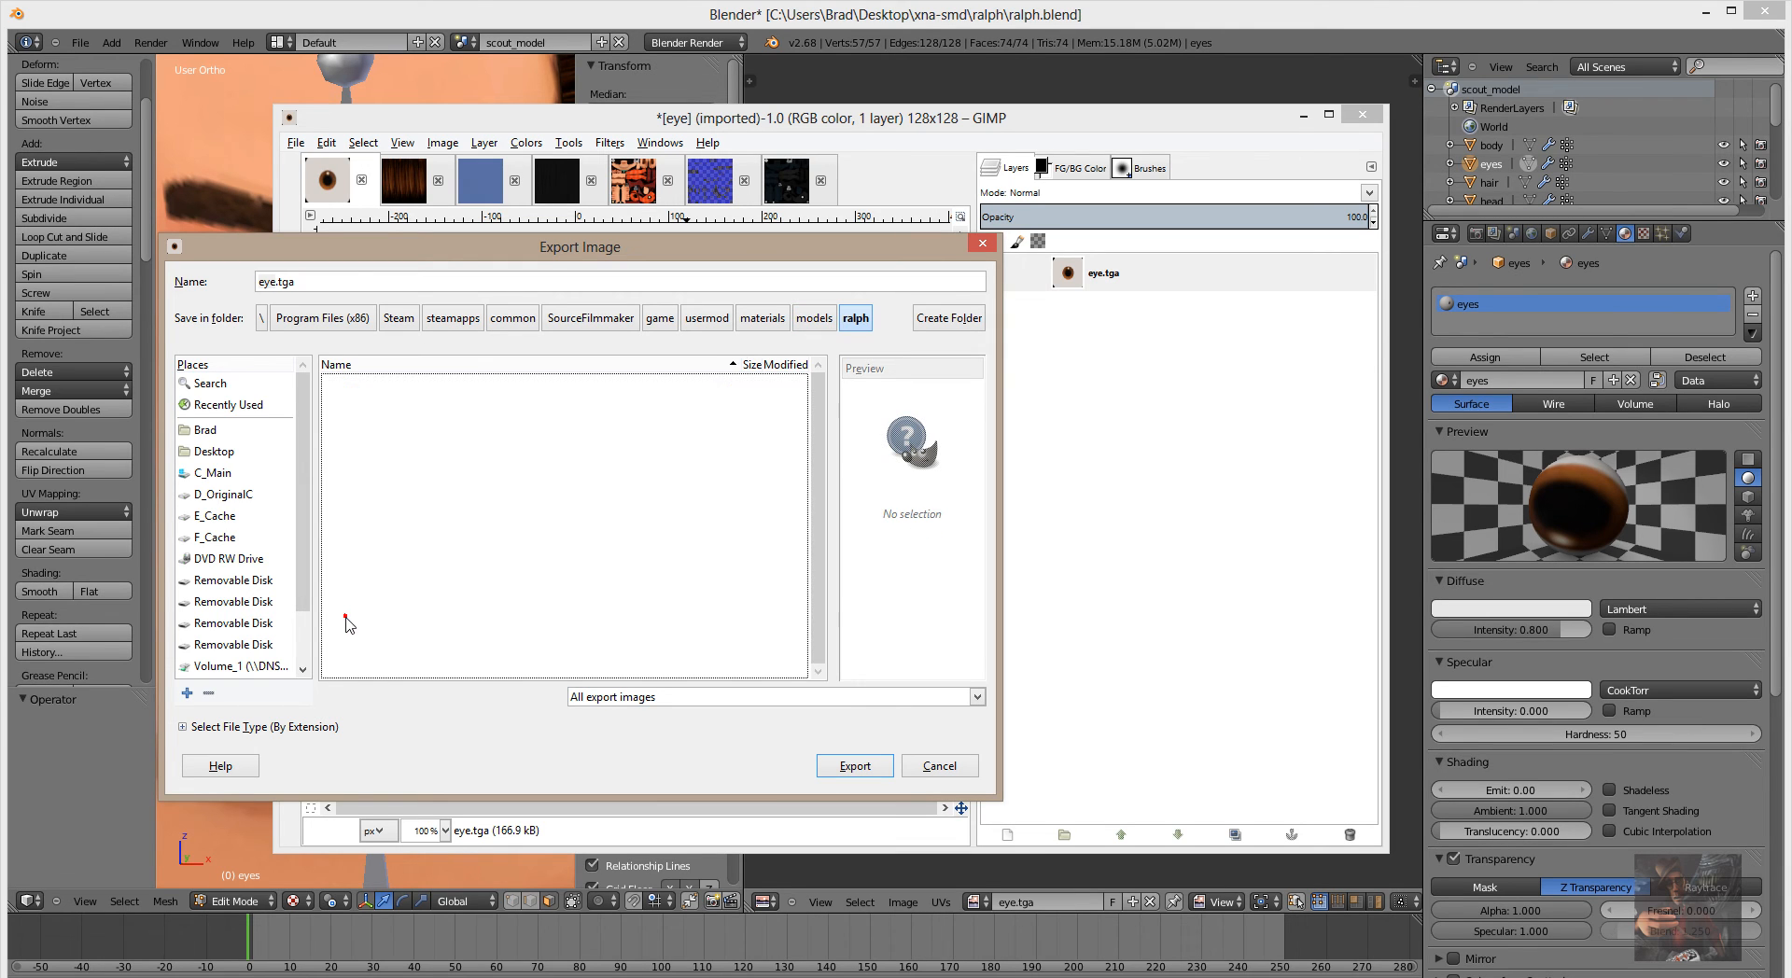
Name the eye image's export file eyes.vtf and export it with the VTF Alpha option enabled.
{"action": "left_click", "coordinate": [305, 284]}
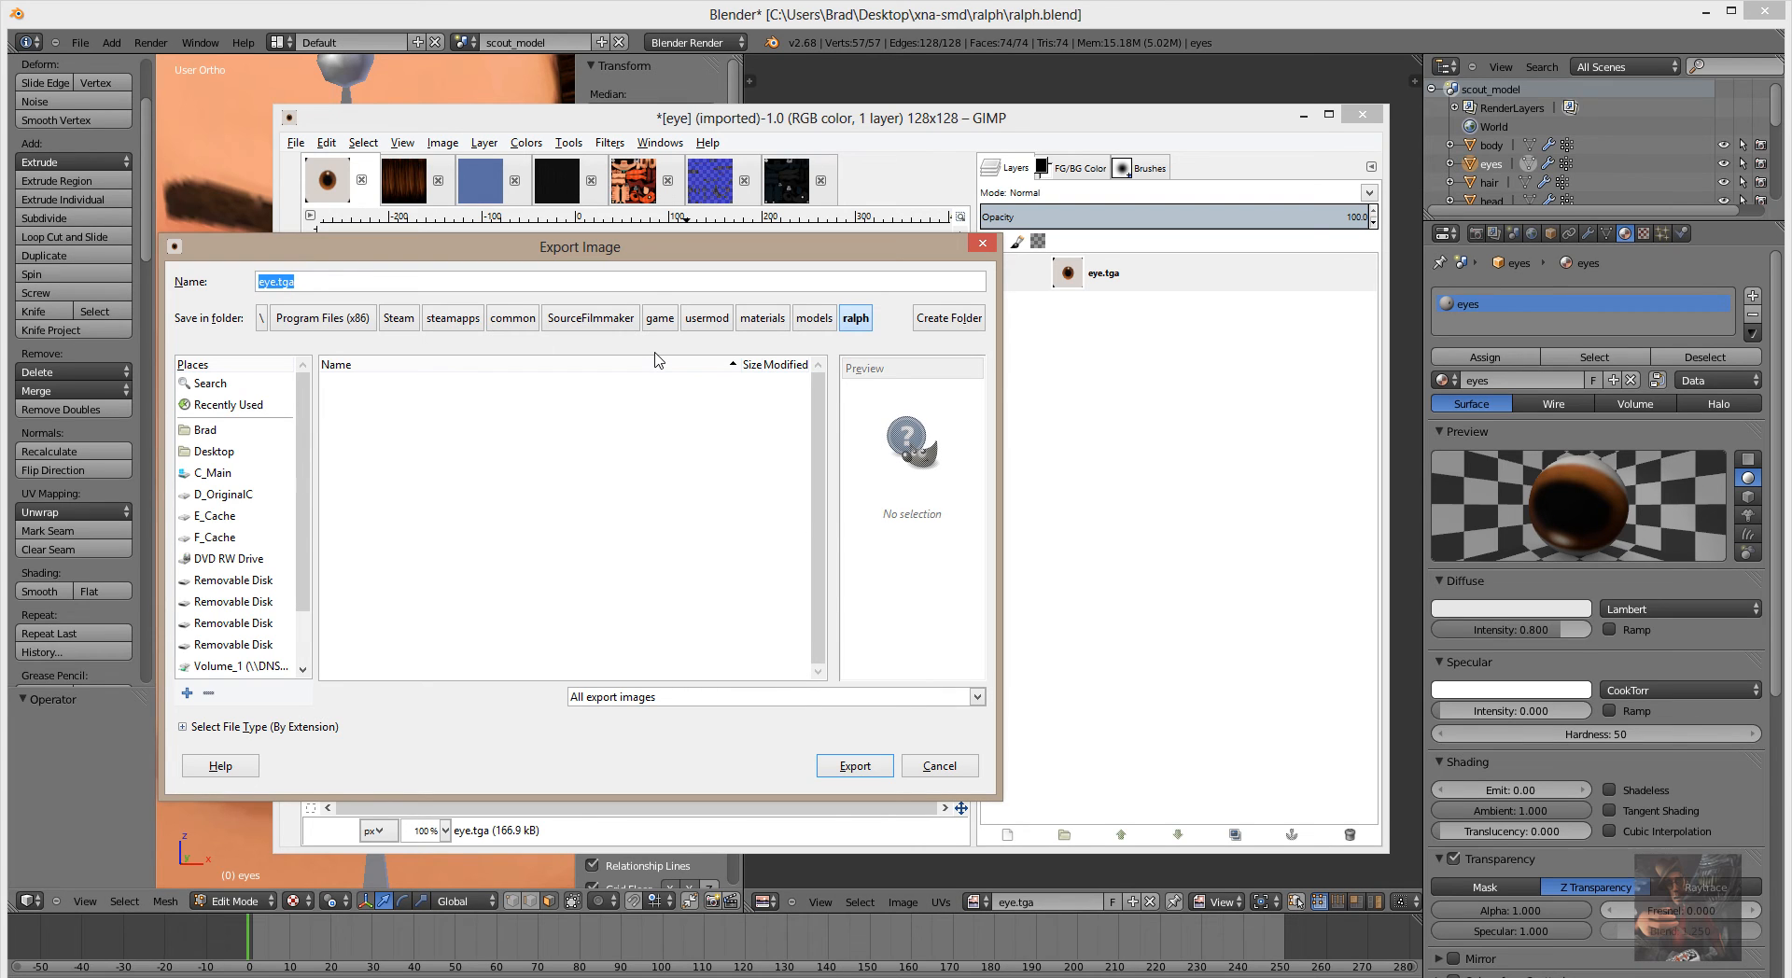
{"action": "type", "text": "eye"}
{"action": "left_click", "coordinate": [878, 766]}
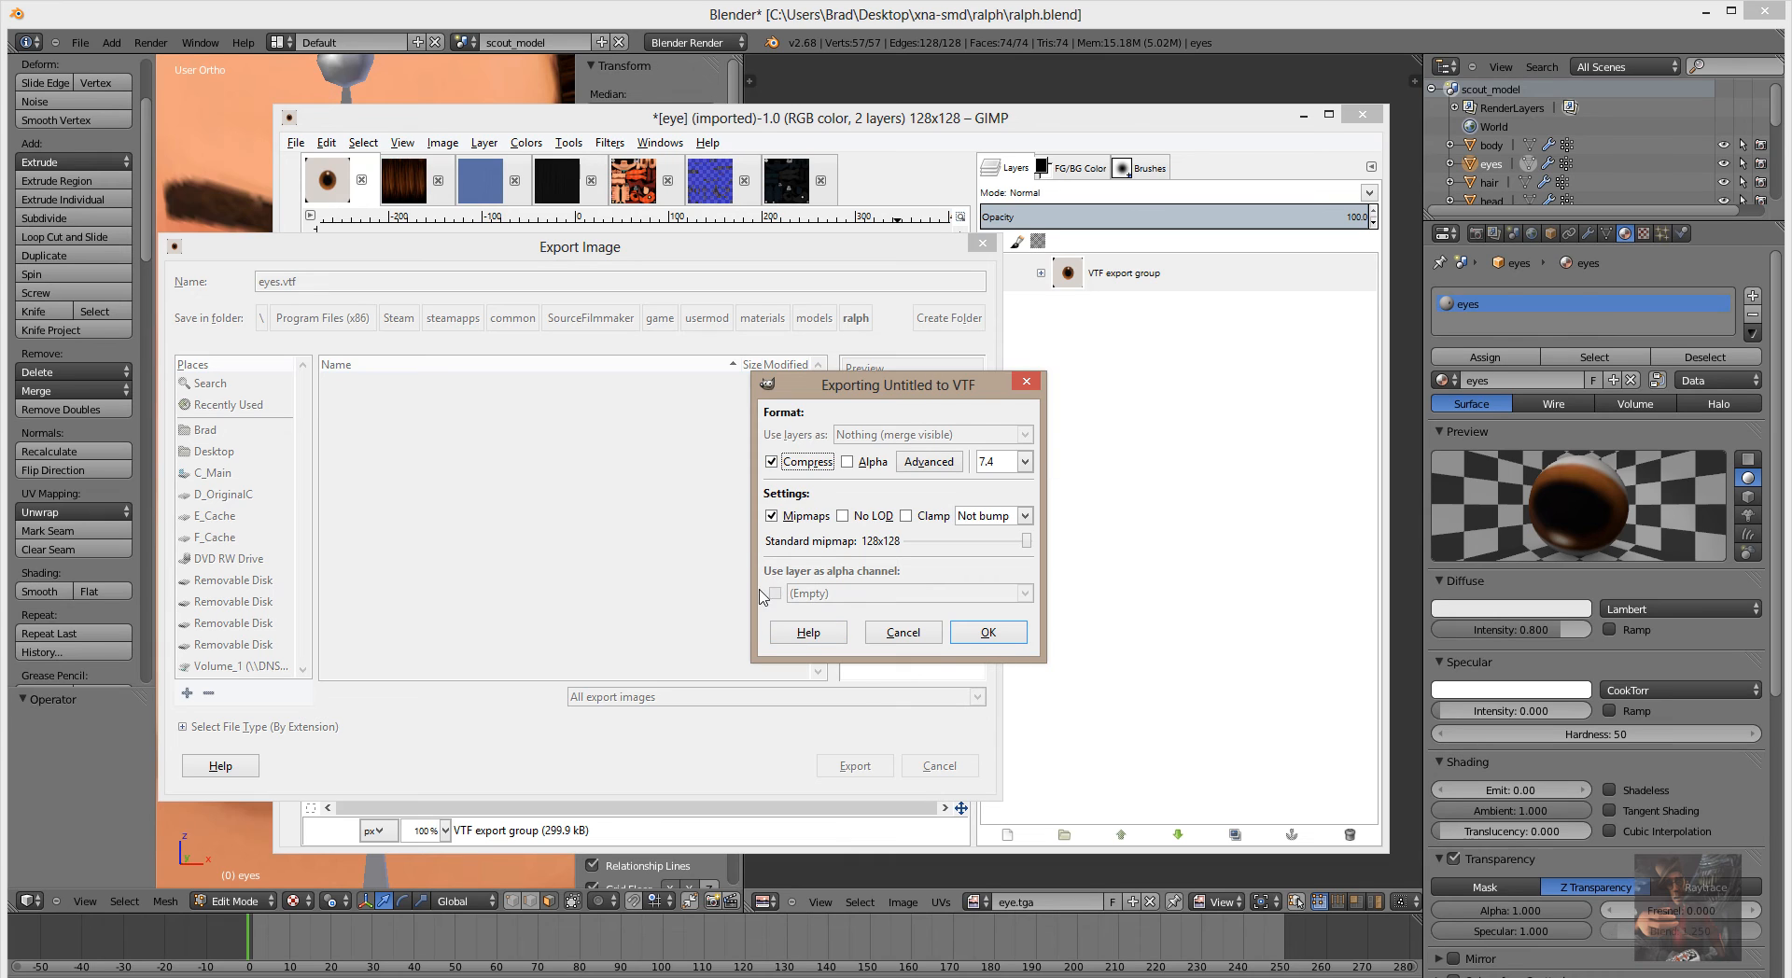
{"action": "left_click", "coordinate": [847, 463]}
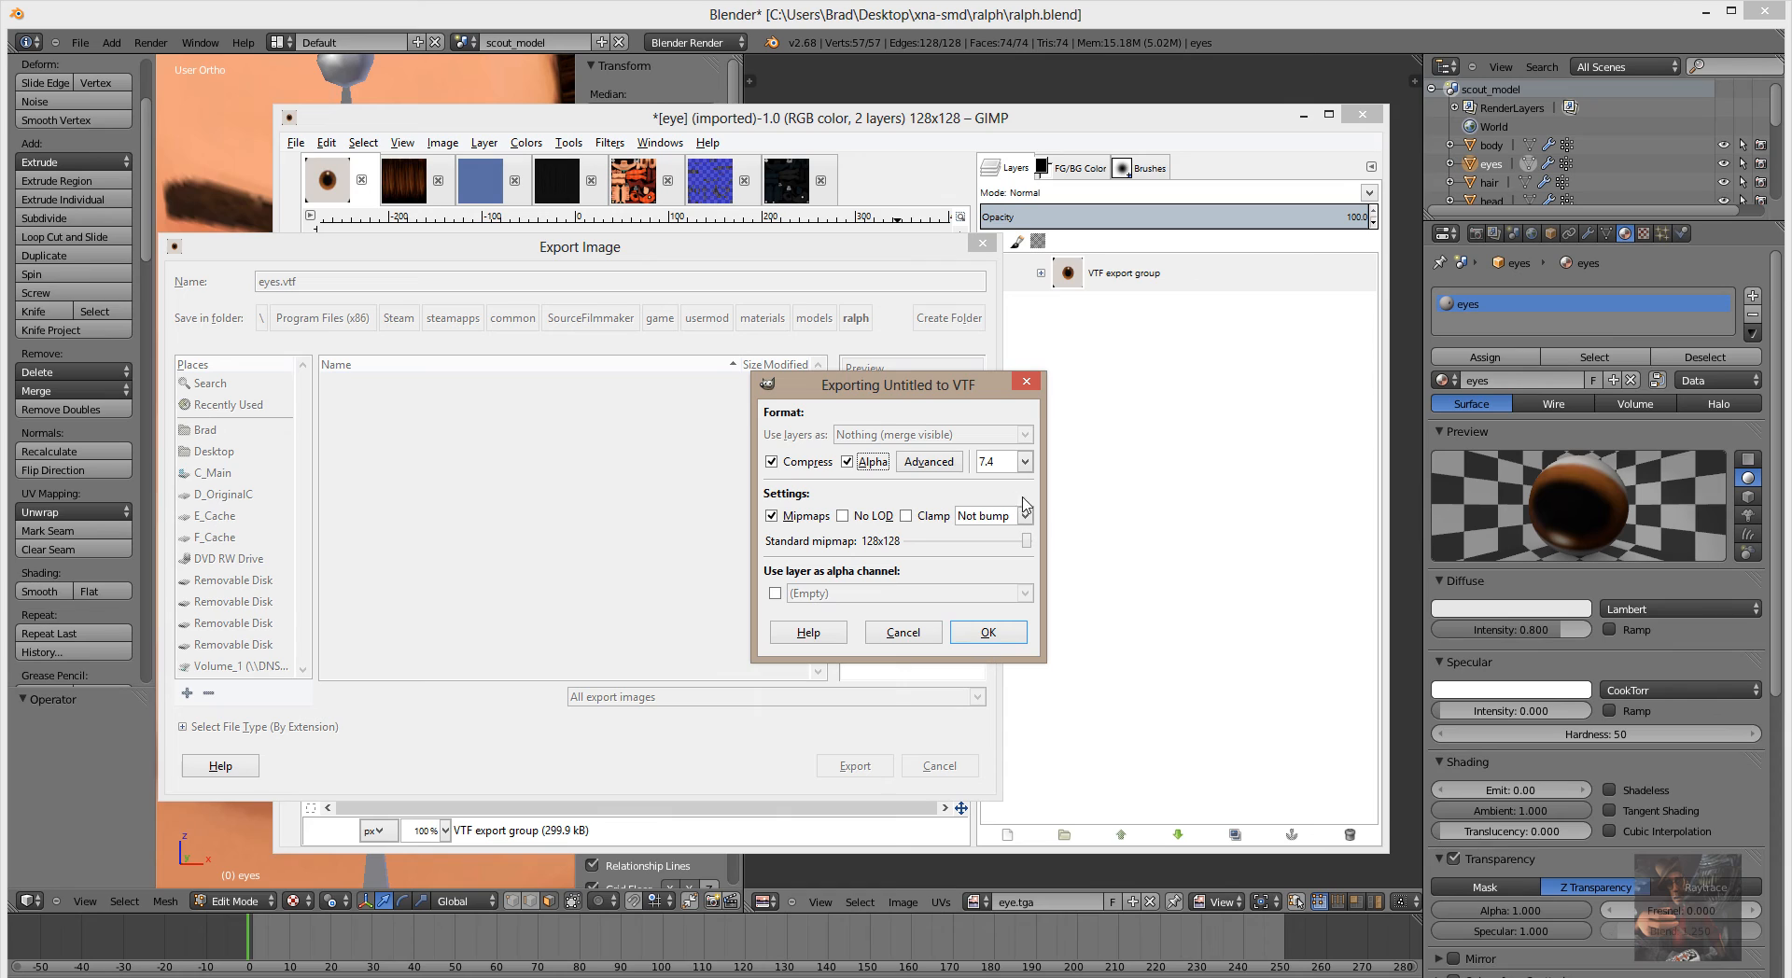
{"action": "left_click", "coordinate": [988, 635]}
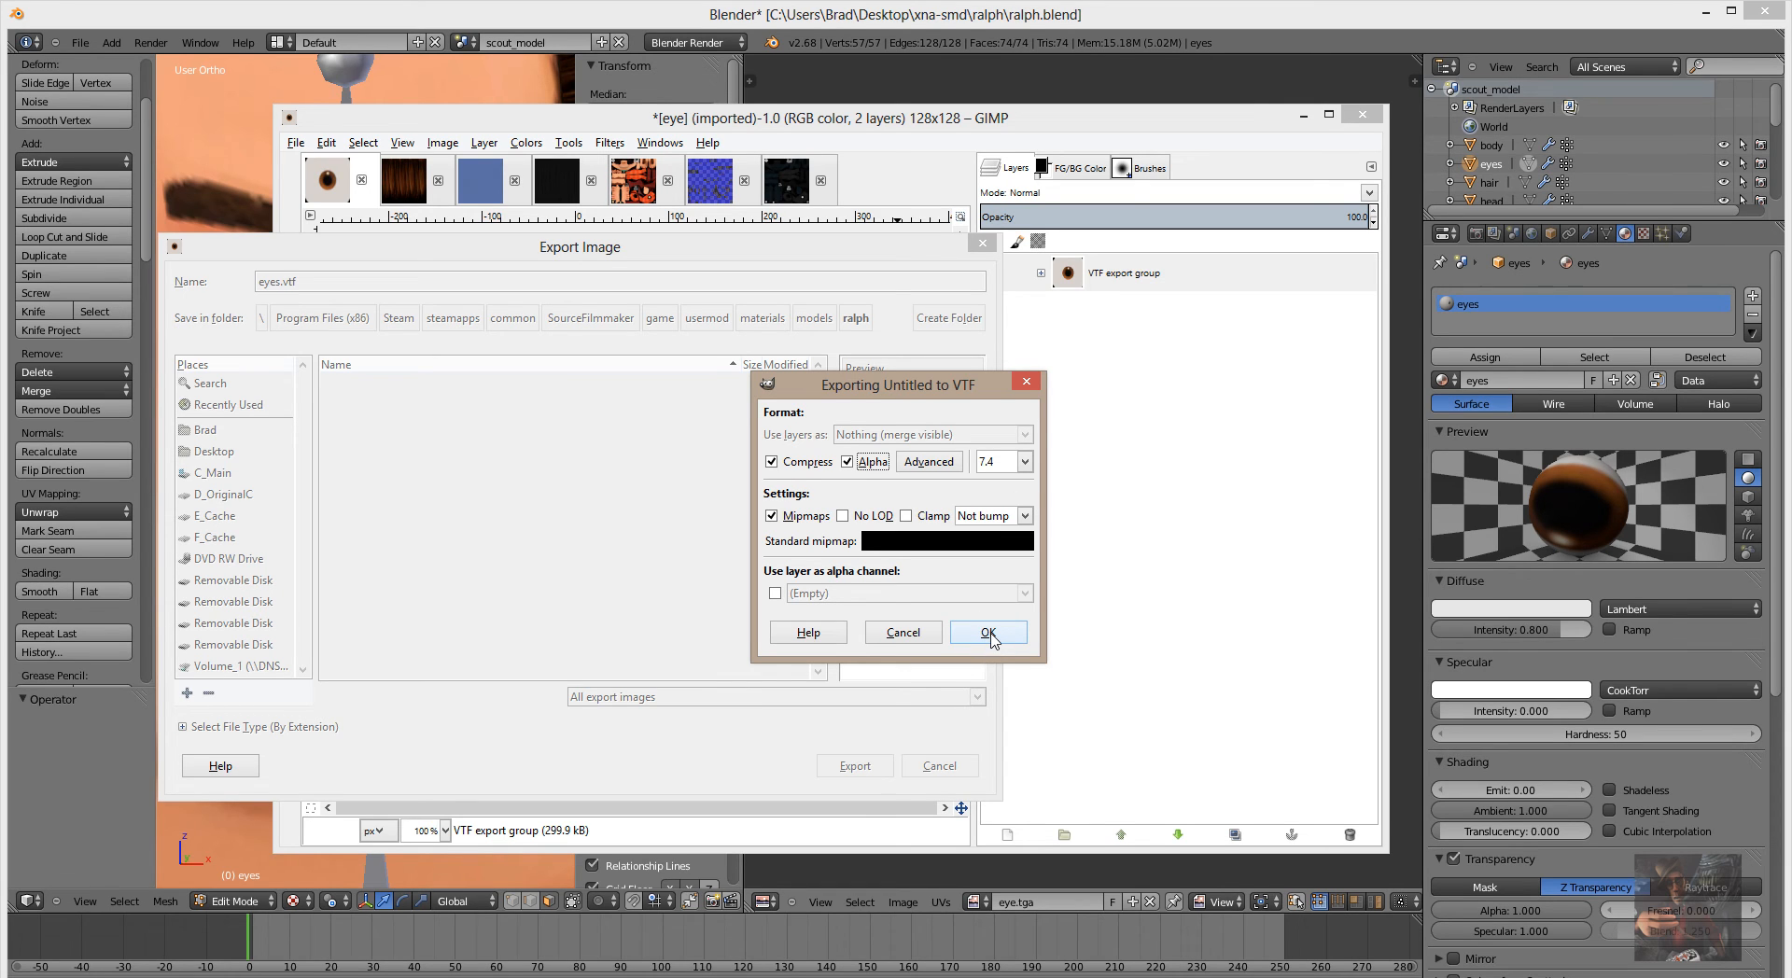
{"action": "left_click", "coordinate": [987, 633]}
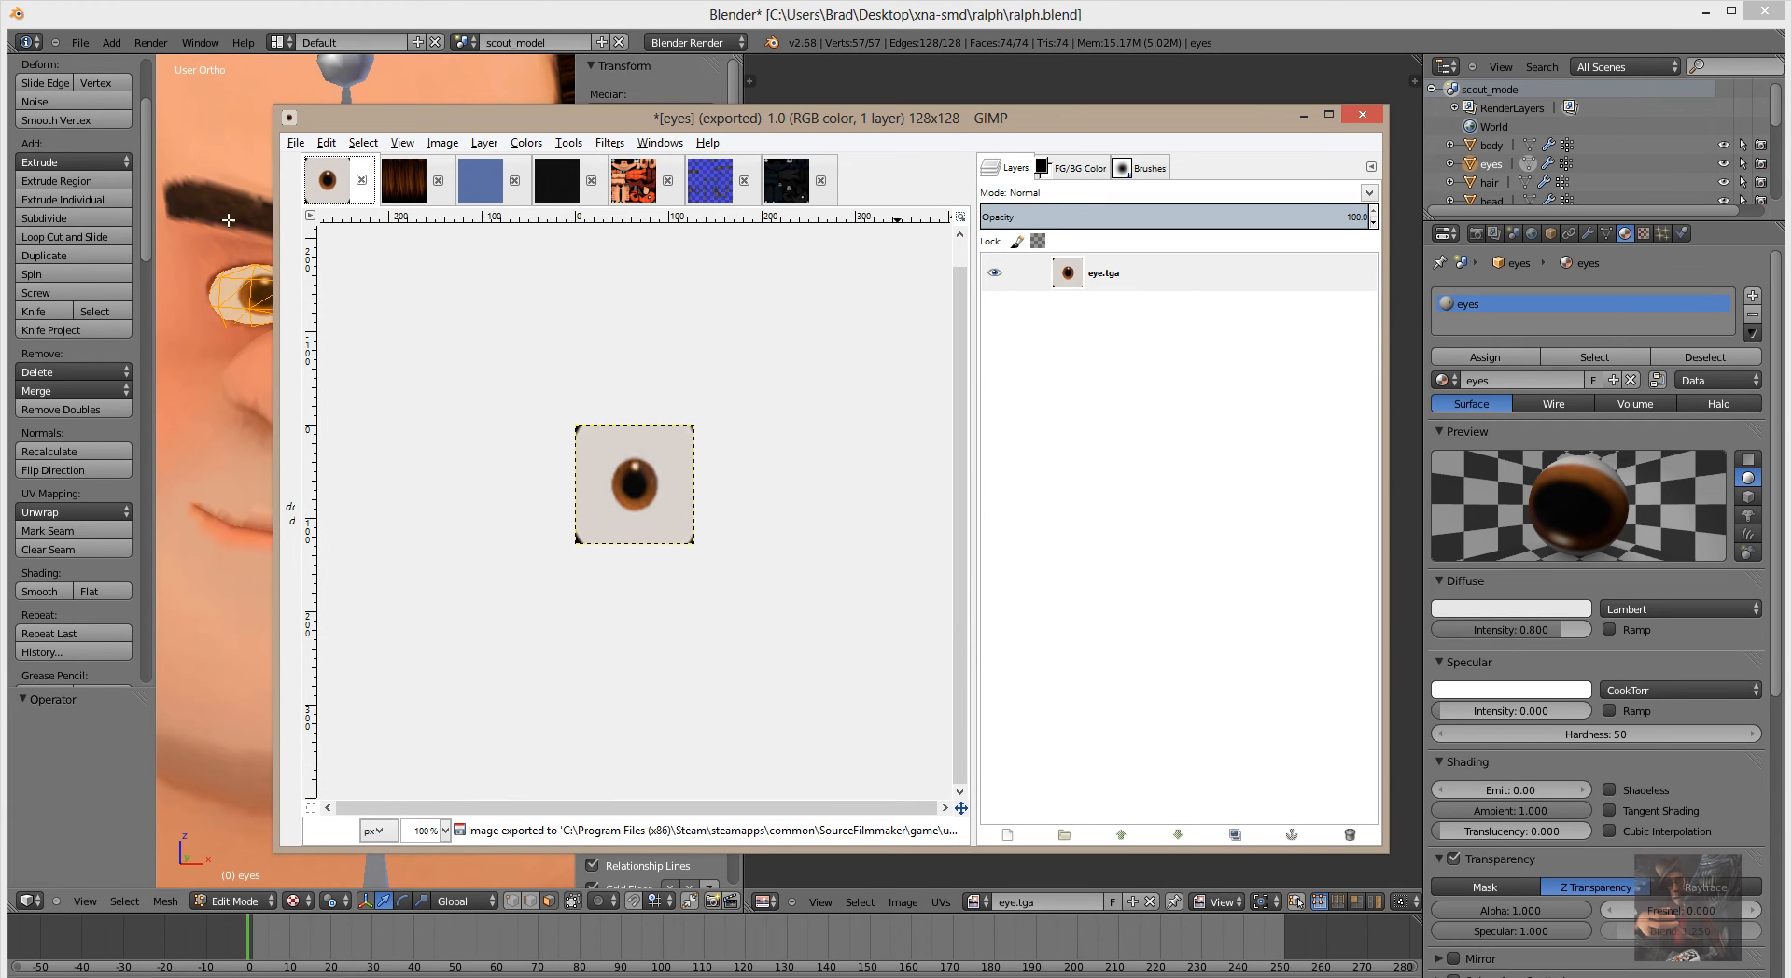
Bring up the hair image in GIMP and check the hair object's material name in Blender.
{"action": "left_click_drag", "start_coordinate": [1033, 129], "coordinate": [903, 326]}
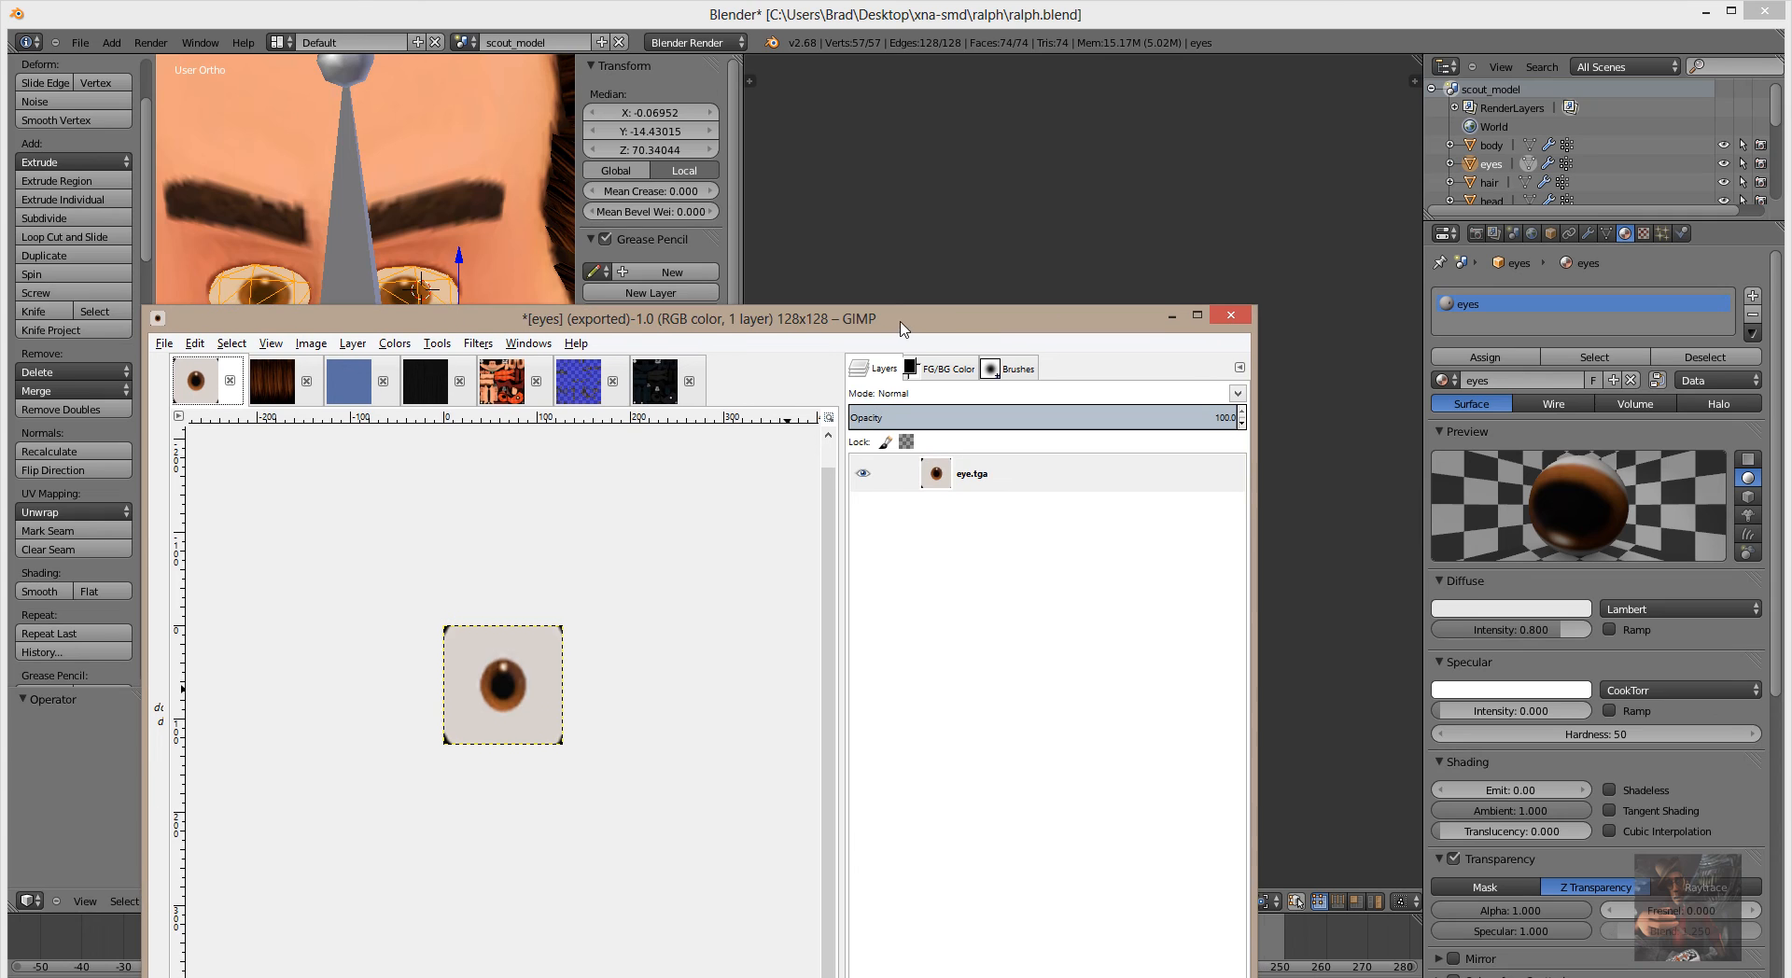
{"action": "left_click", "coordinate": [282, 379]}
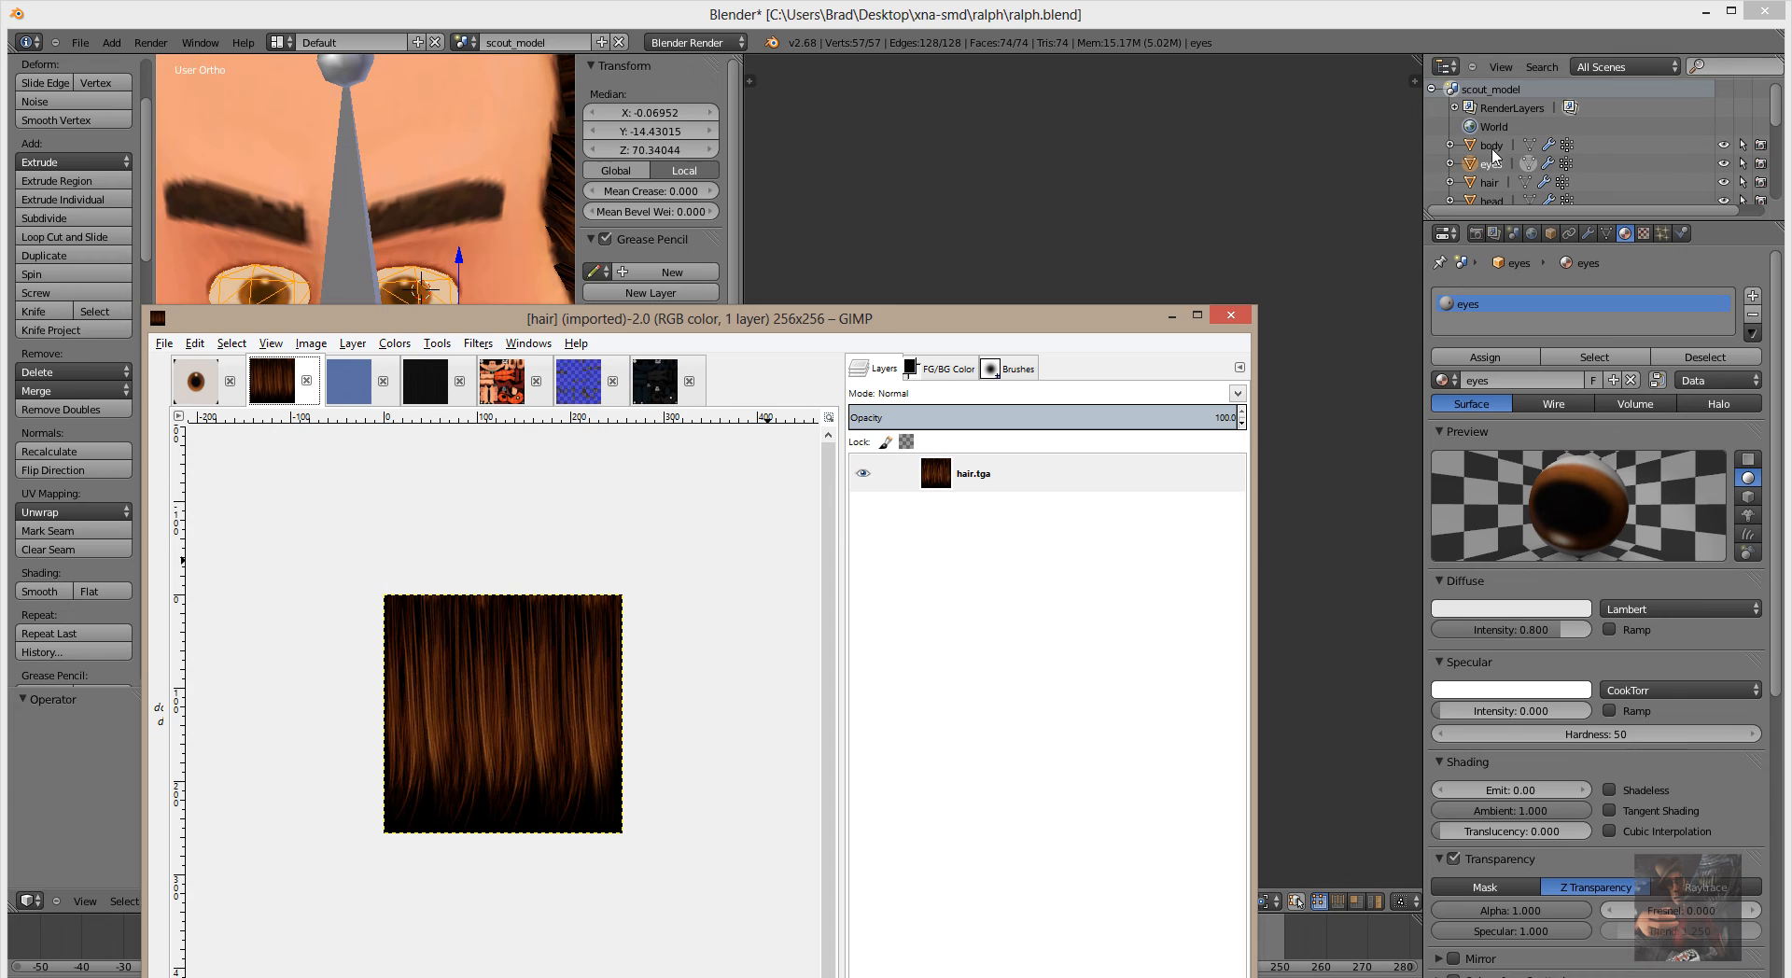
{"action": "left_click", "coordinate": [1492, 184]}
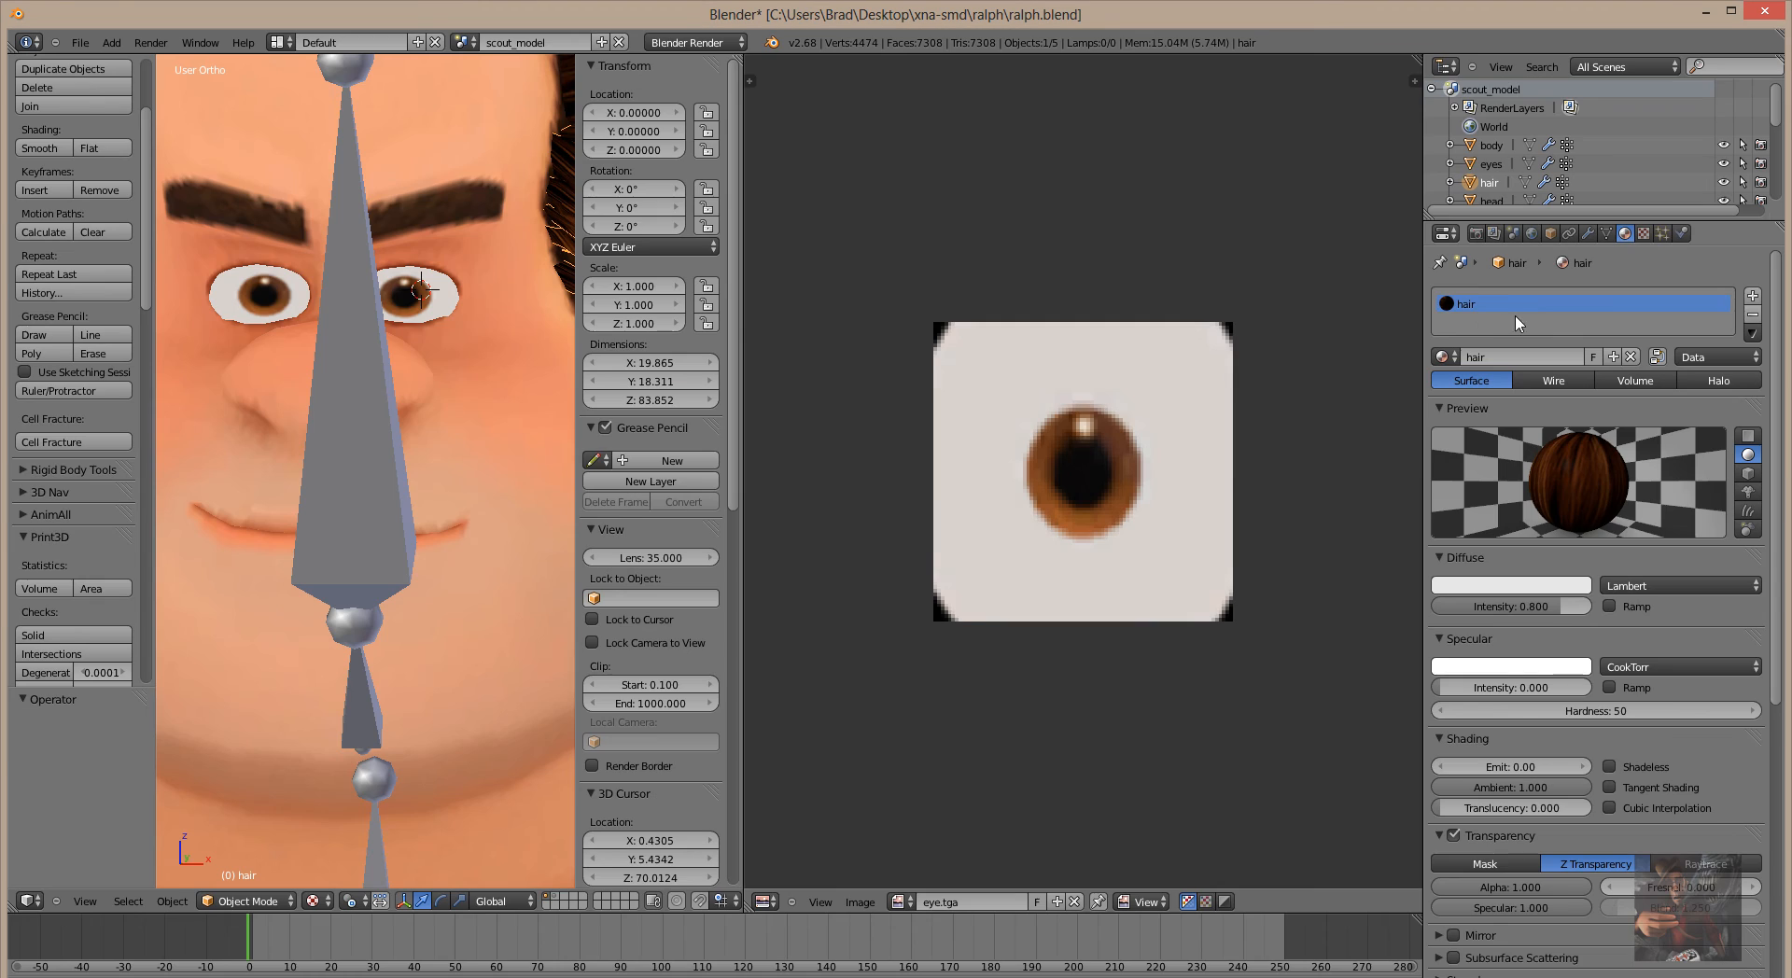
Switch back to GIMP and start exporting the hair image into the recently used Ralph folder under SFM's materials\models.
{"action": "key", "text": "alt+Tab"}
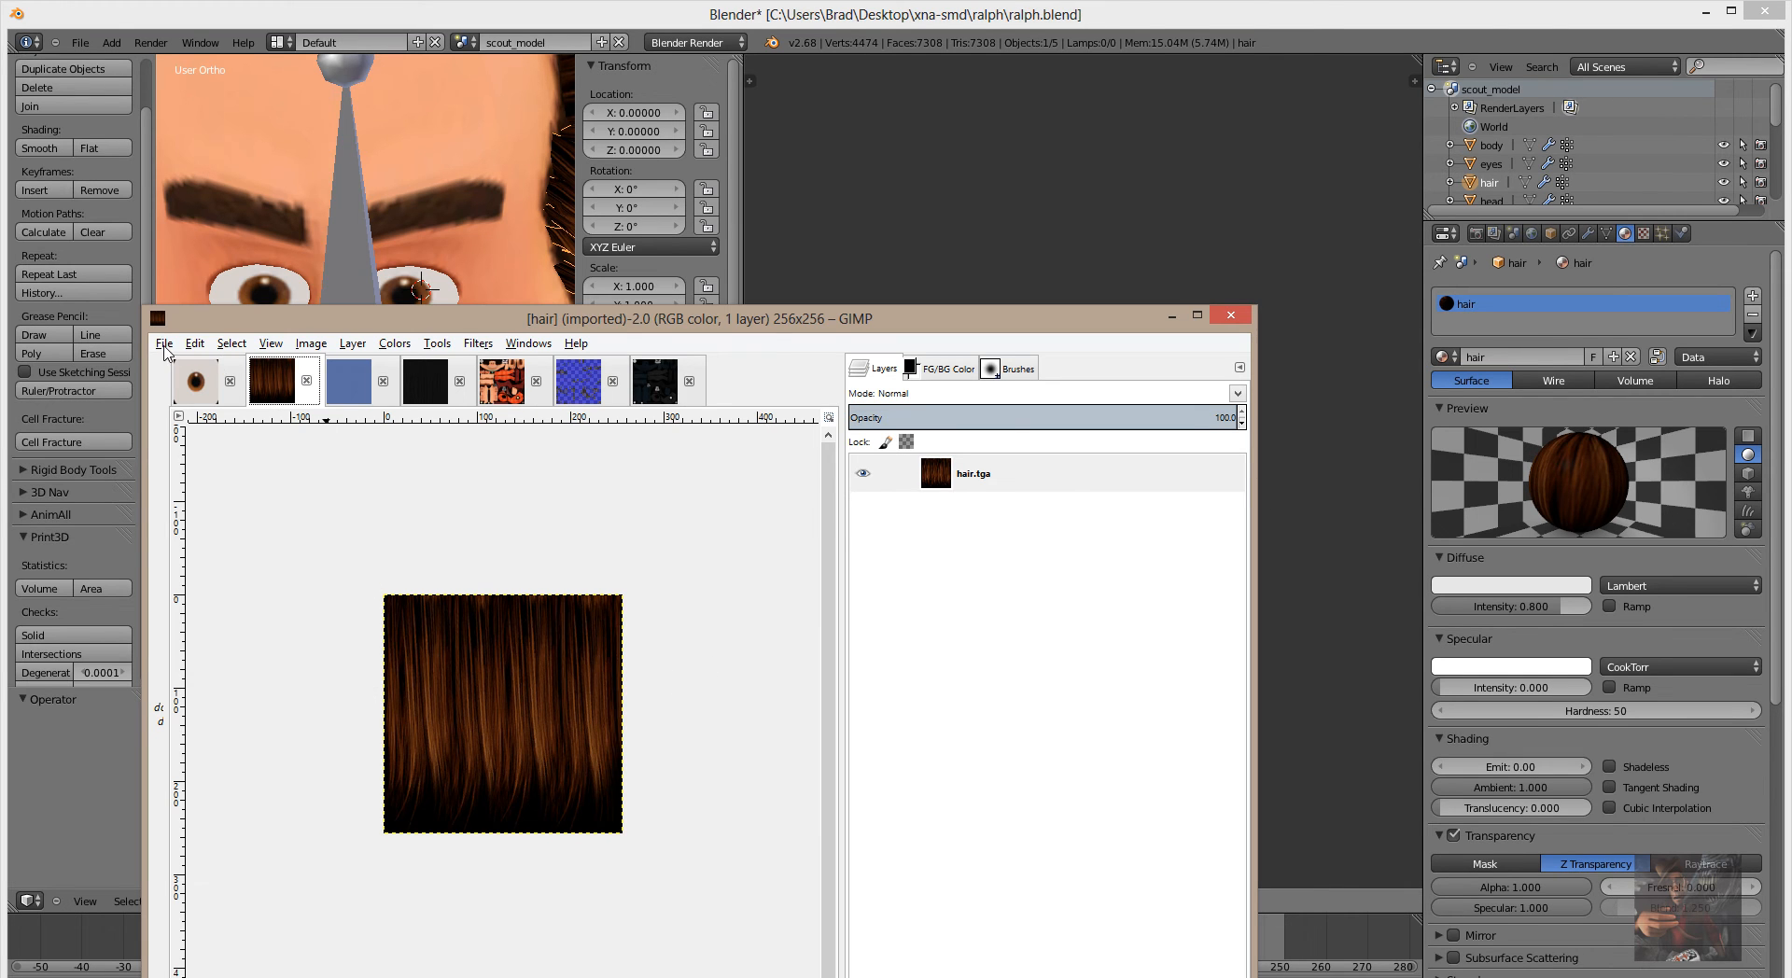
{"action": "left_click", "coordinate": [165, 344]}
{"action": "left_click", "coordinate": [210, 595]}
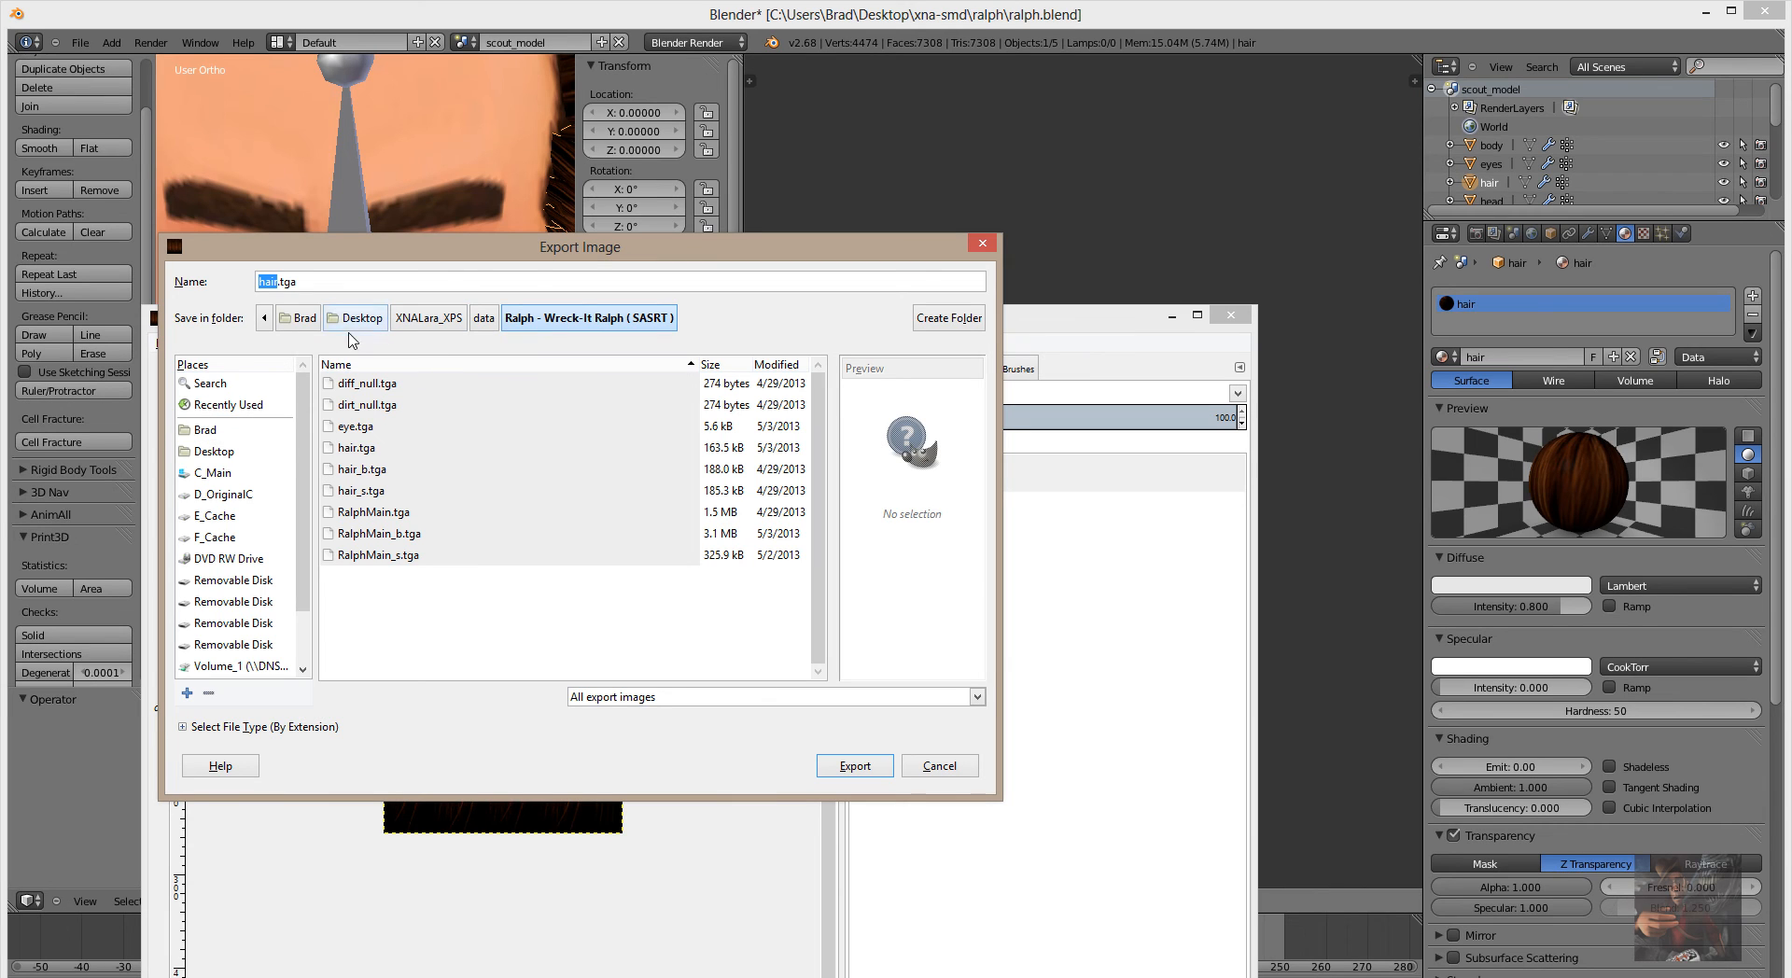
{"action": "left_click", "coordinate": [233, 407]}
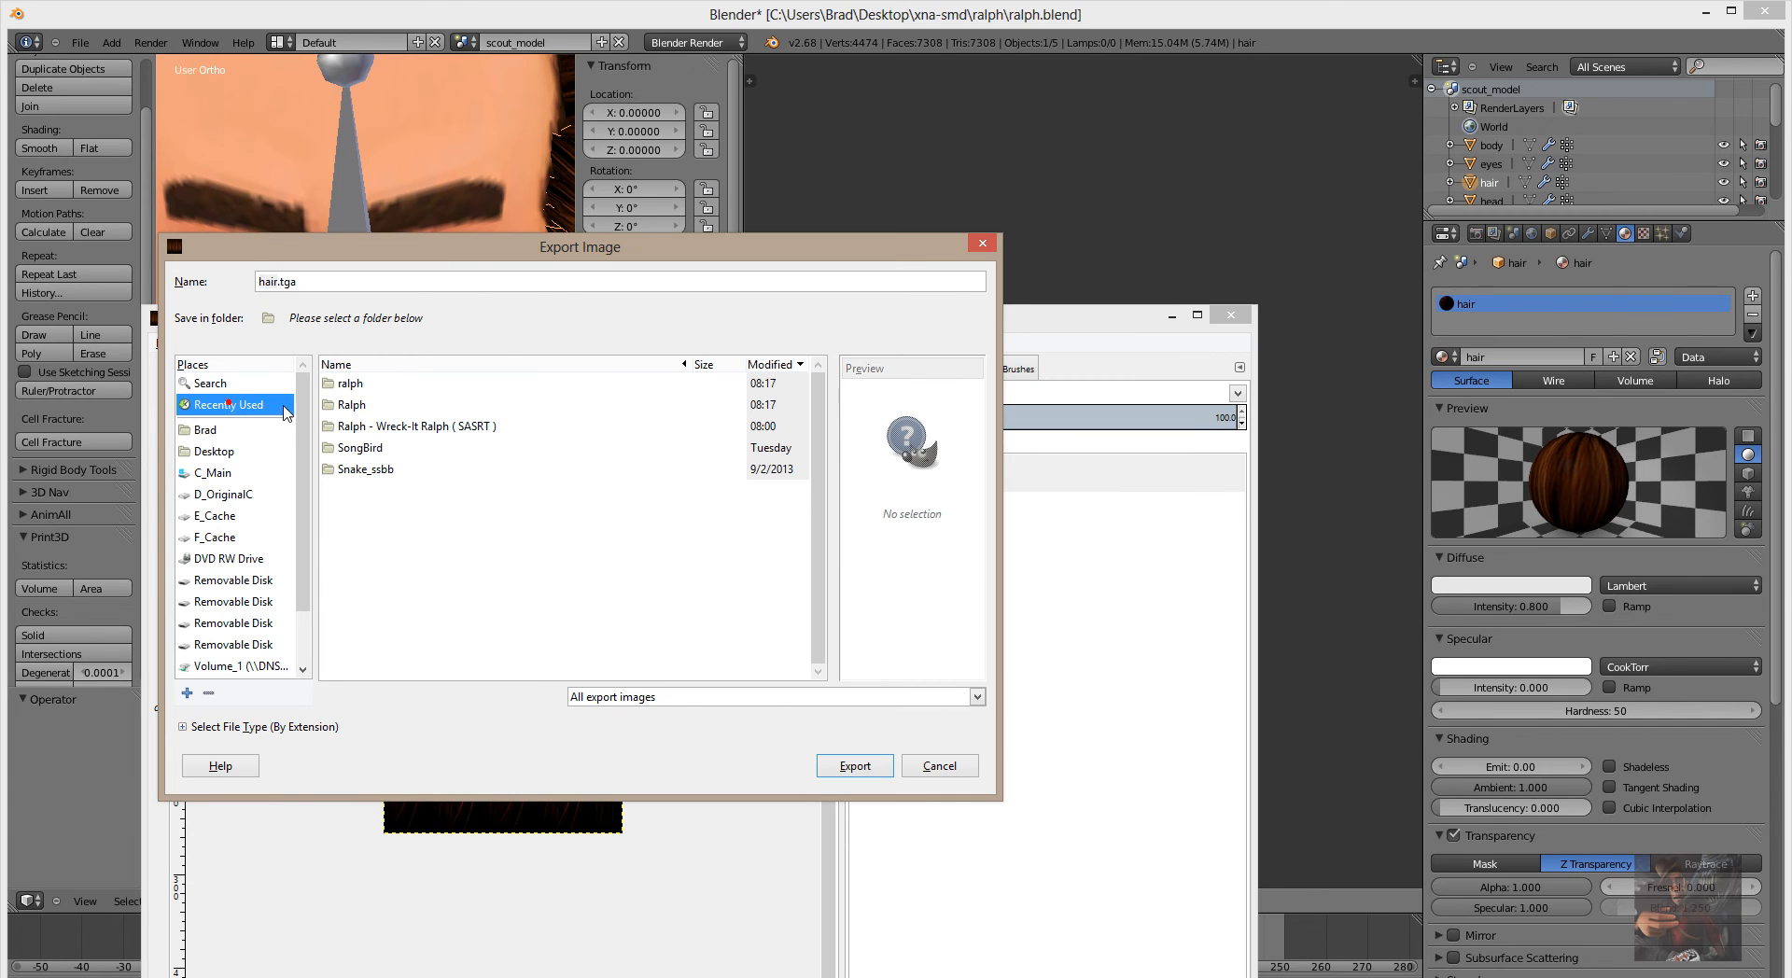
{"action": "double_click", "coordinate": [354, 407]}
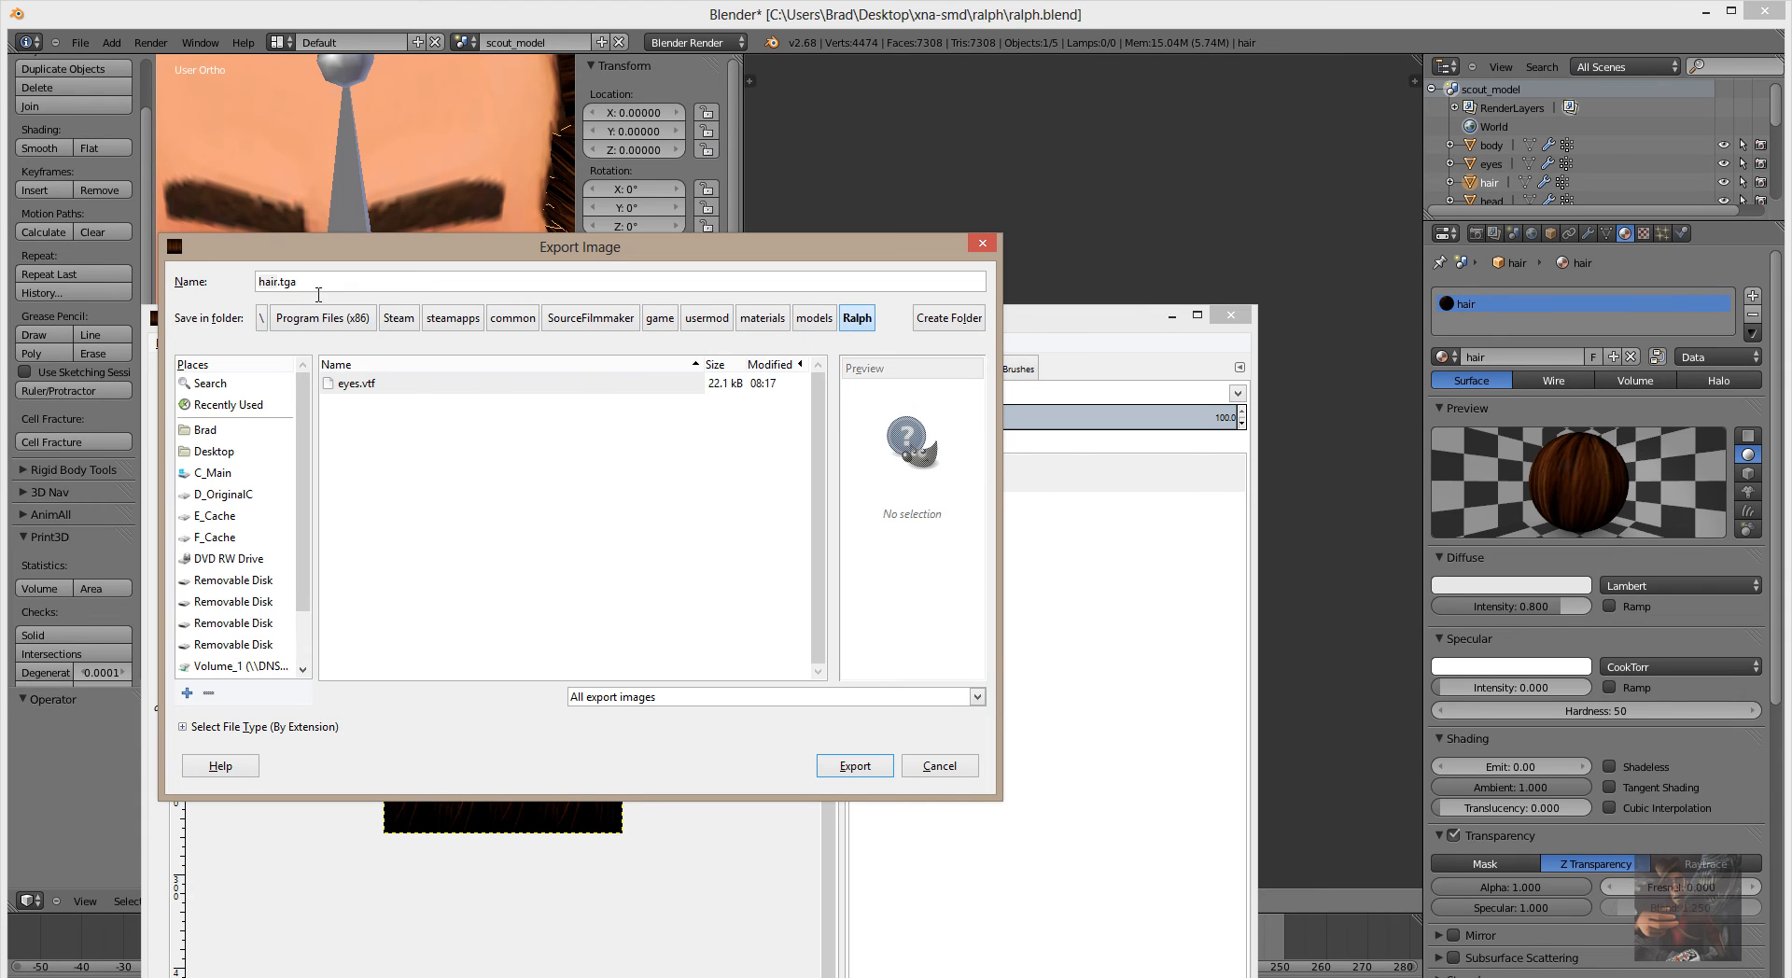
Name the hair image's export file hair.vtf and export it with the VTF Alpha option enabled.
{"action": "double_click", "coordinate": [269, 282]}
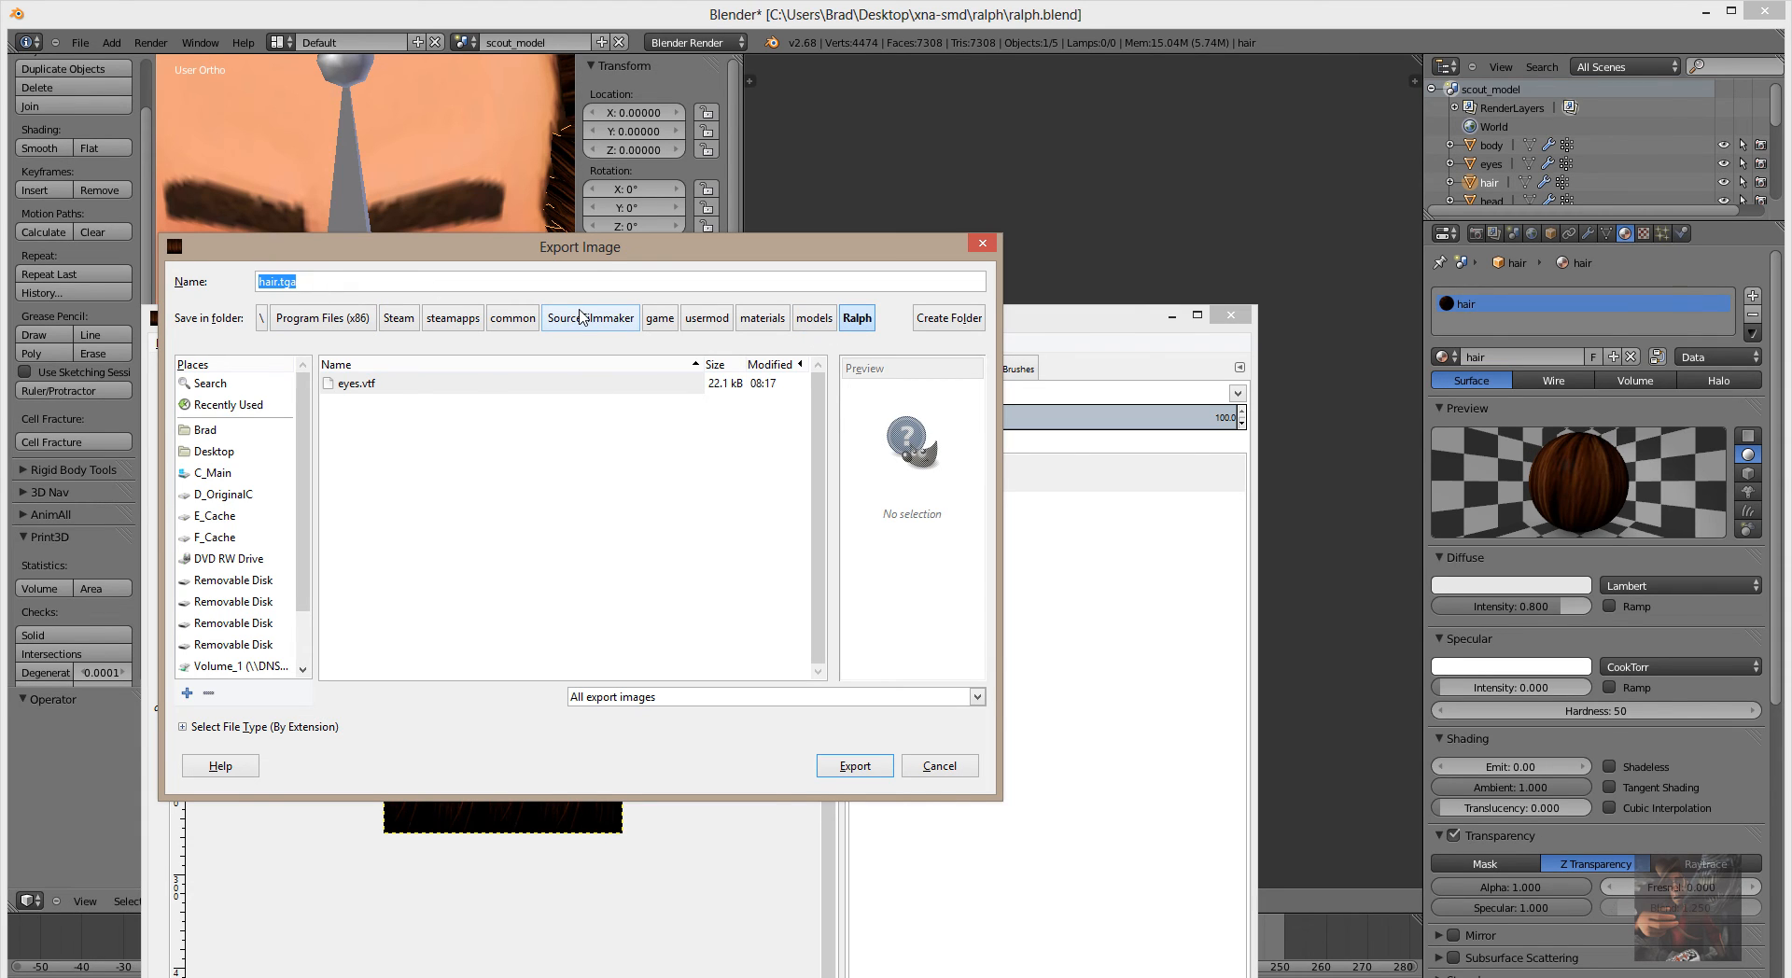
{"action": "type", "text": "ha"}
{"action": "left_click", "coordinate": [855, 766]}
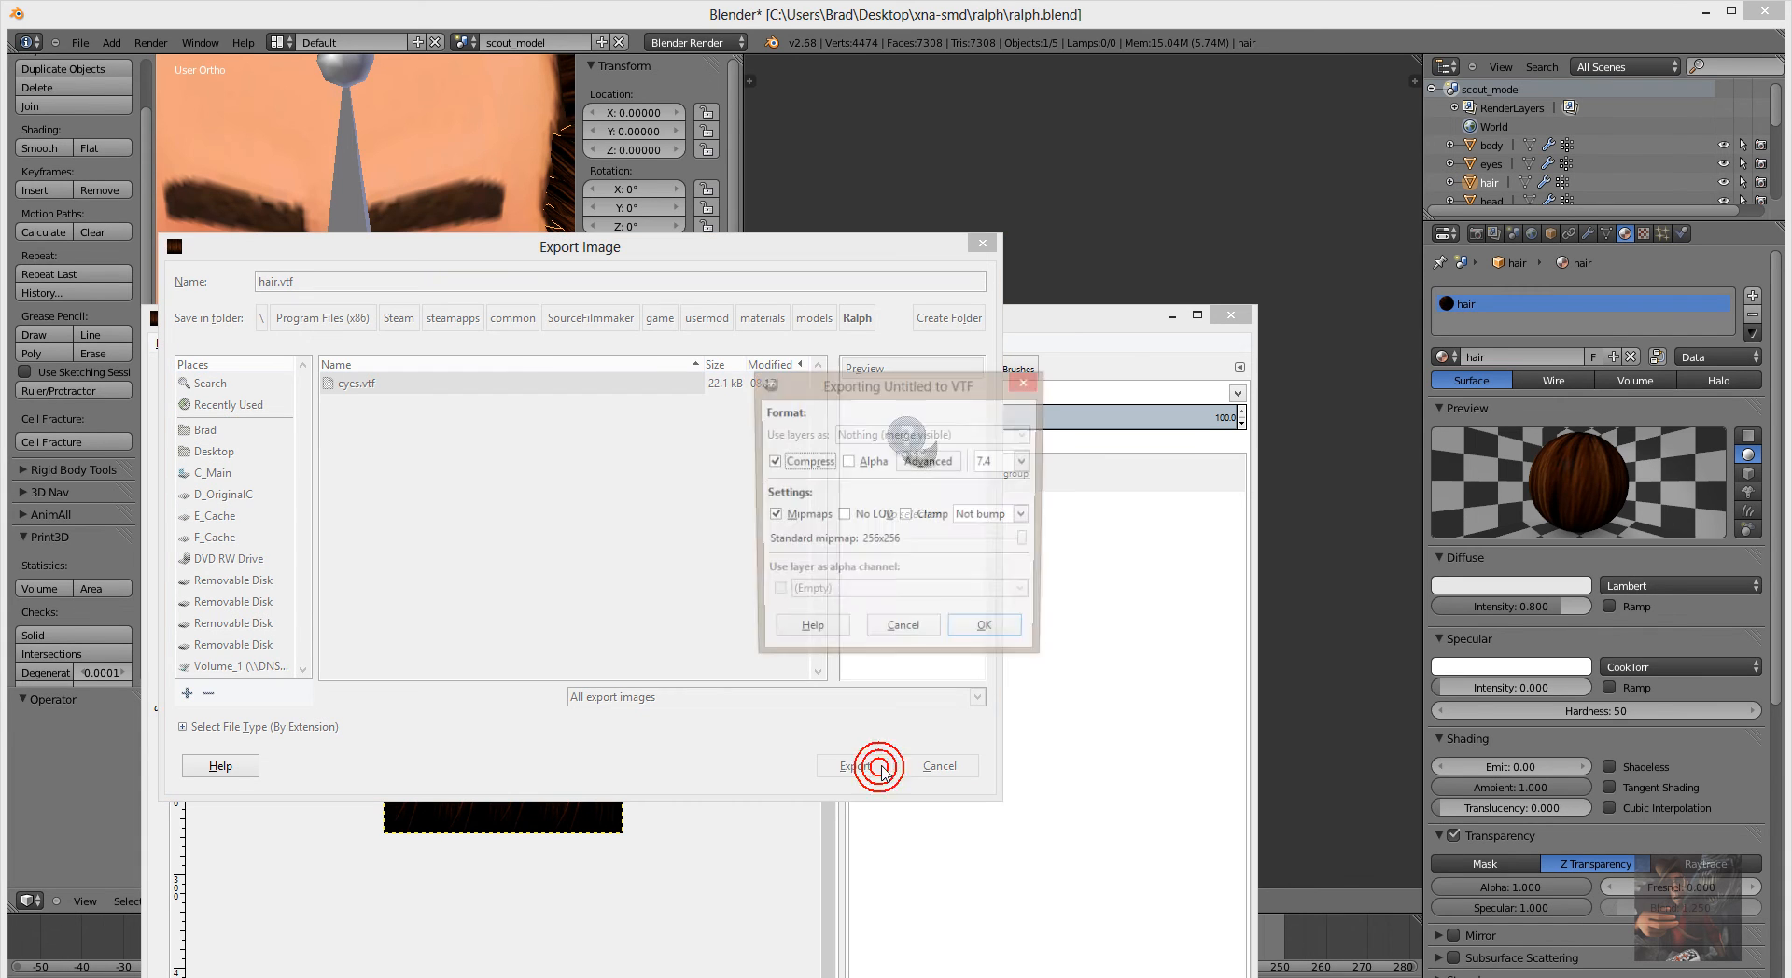
{"action": "left_click", "coordinate": [857, 463]}
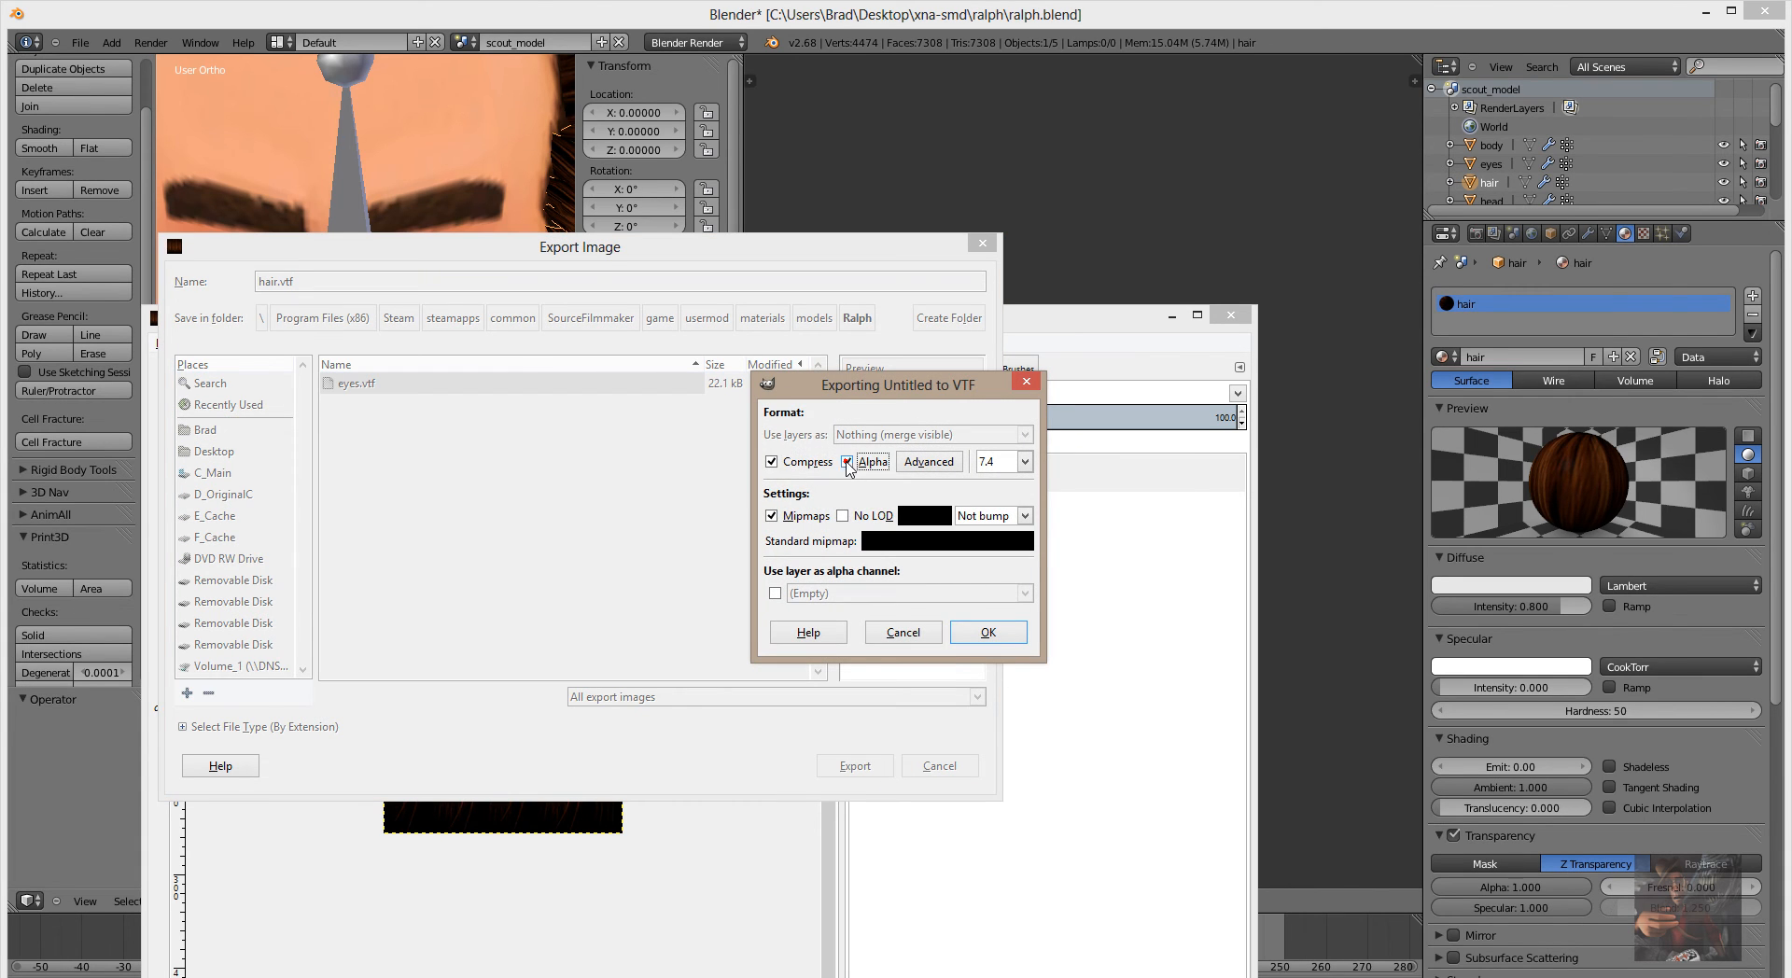
{"action": "left_click", "coordinate": [993, 636]}
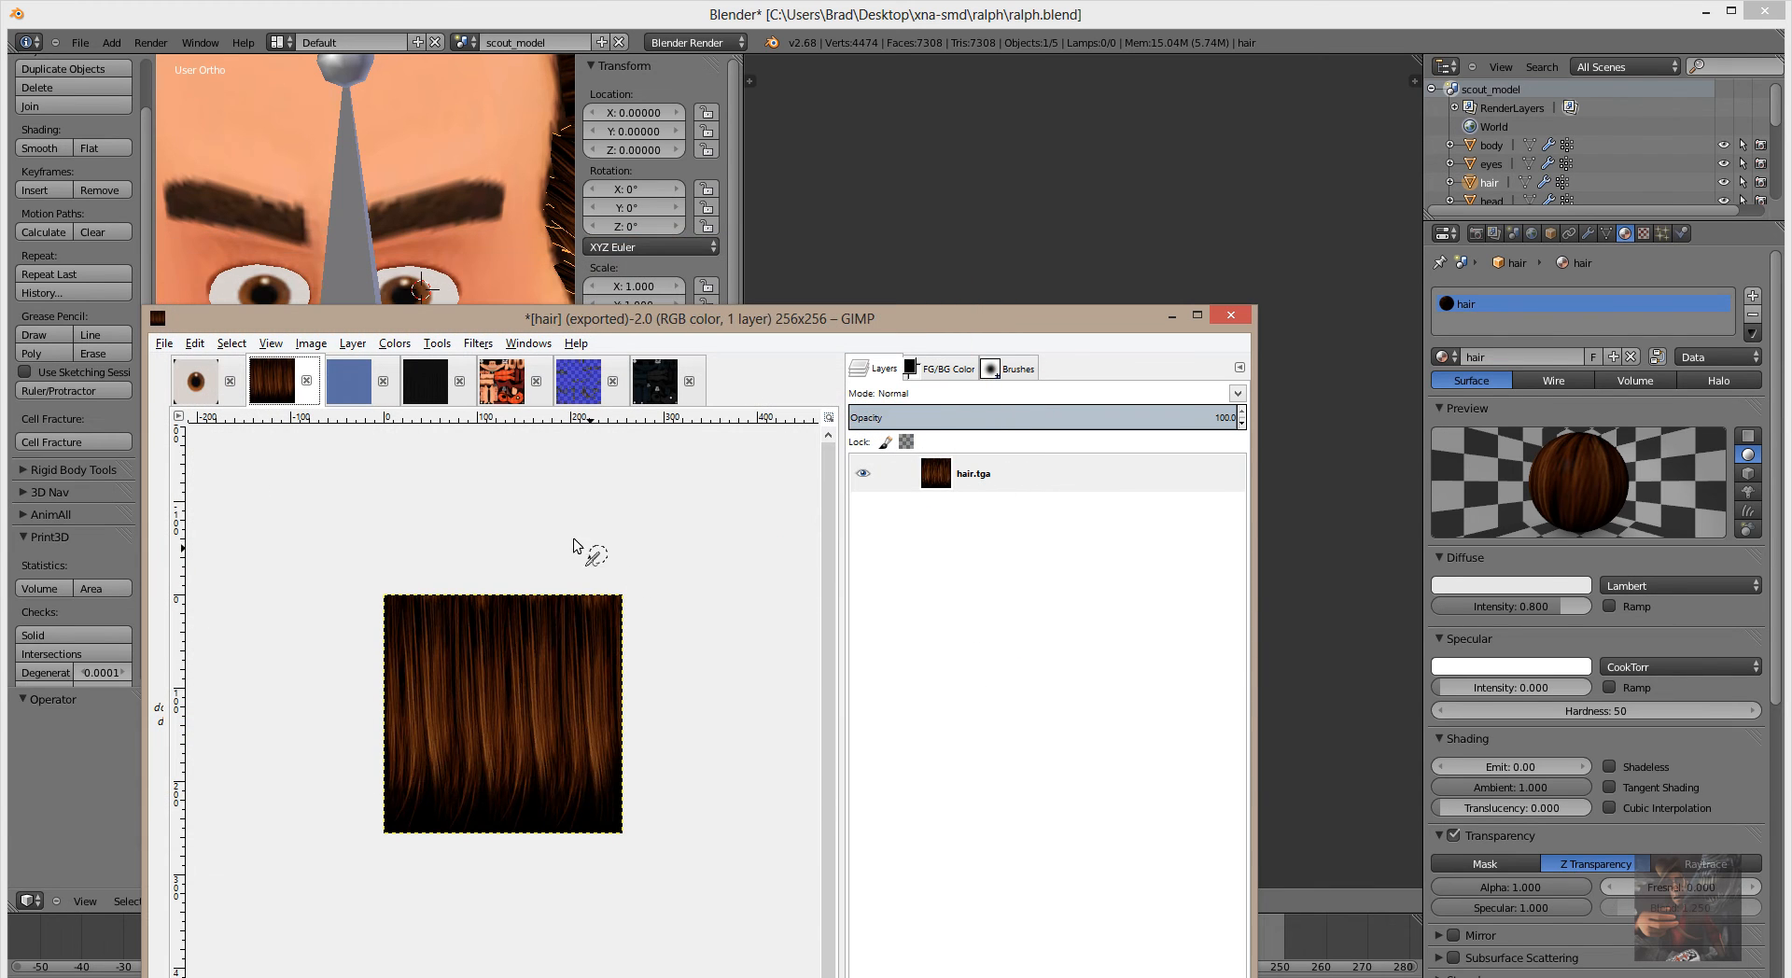
Start exporting the hair_b image and select the recently used ralph folder under SFM's materials\models.
{"action": "left_click", "coordinate": [364, 383]}
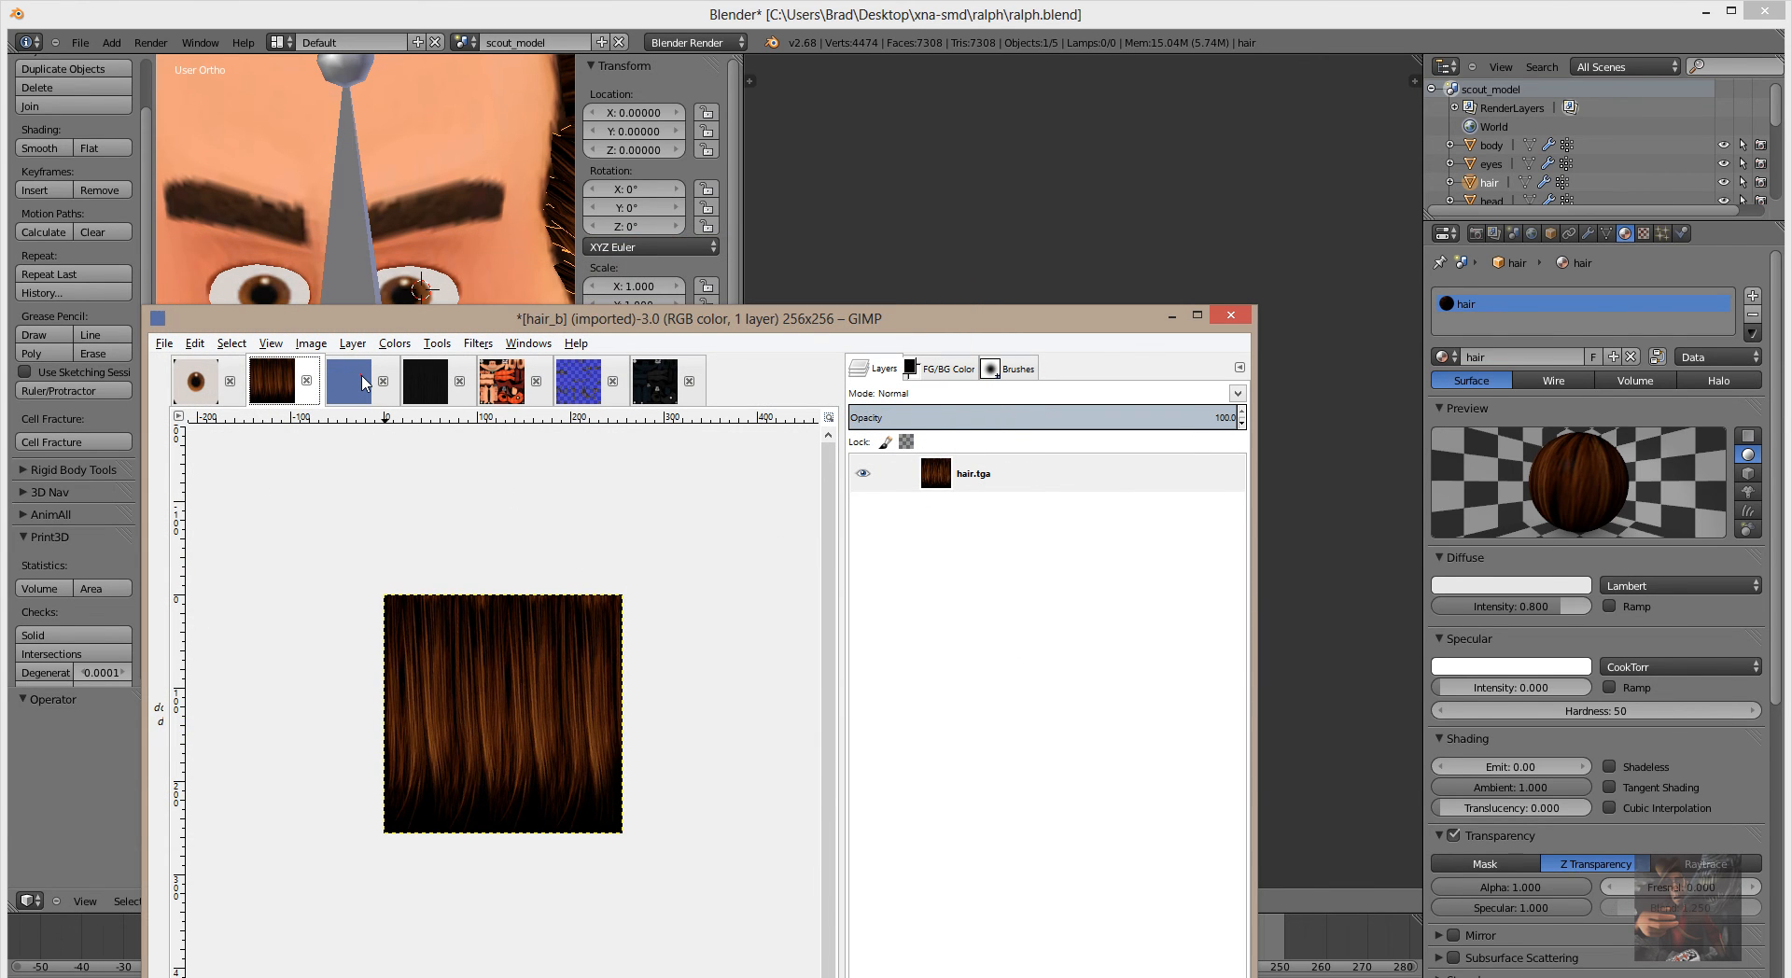
{"action": "left_click", "coordinate": [165, 344]}
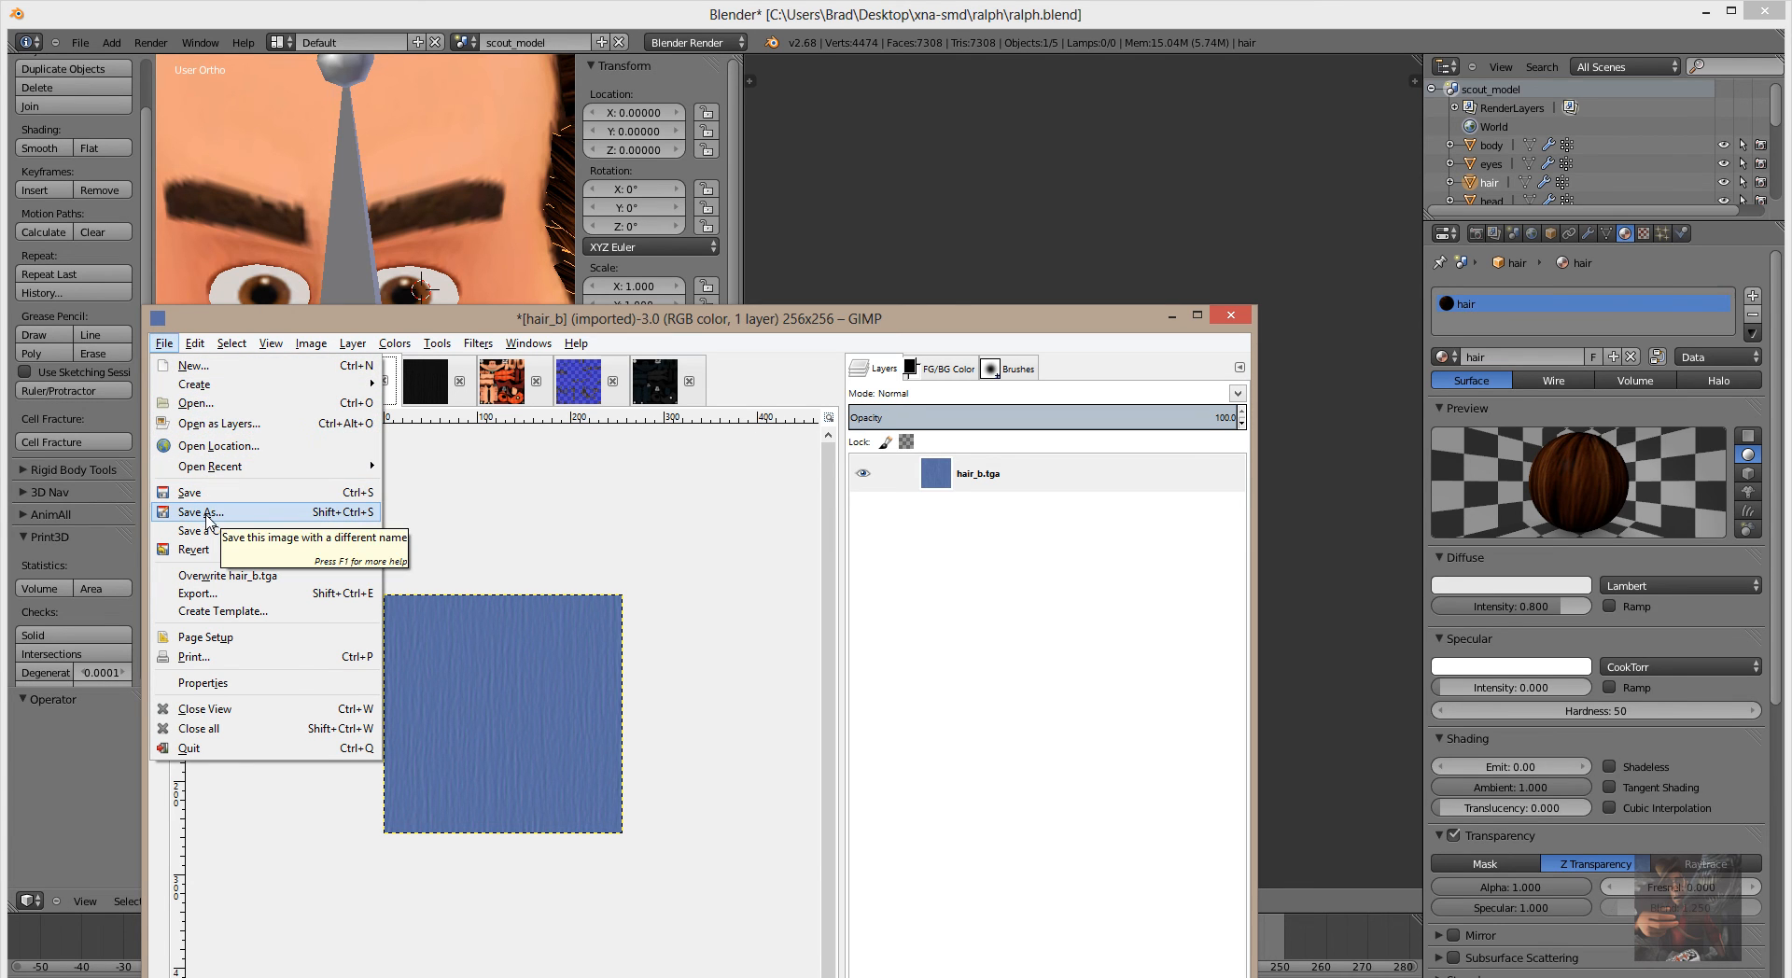
{"action": "left_click", "coordinate": [206, 594]}
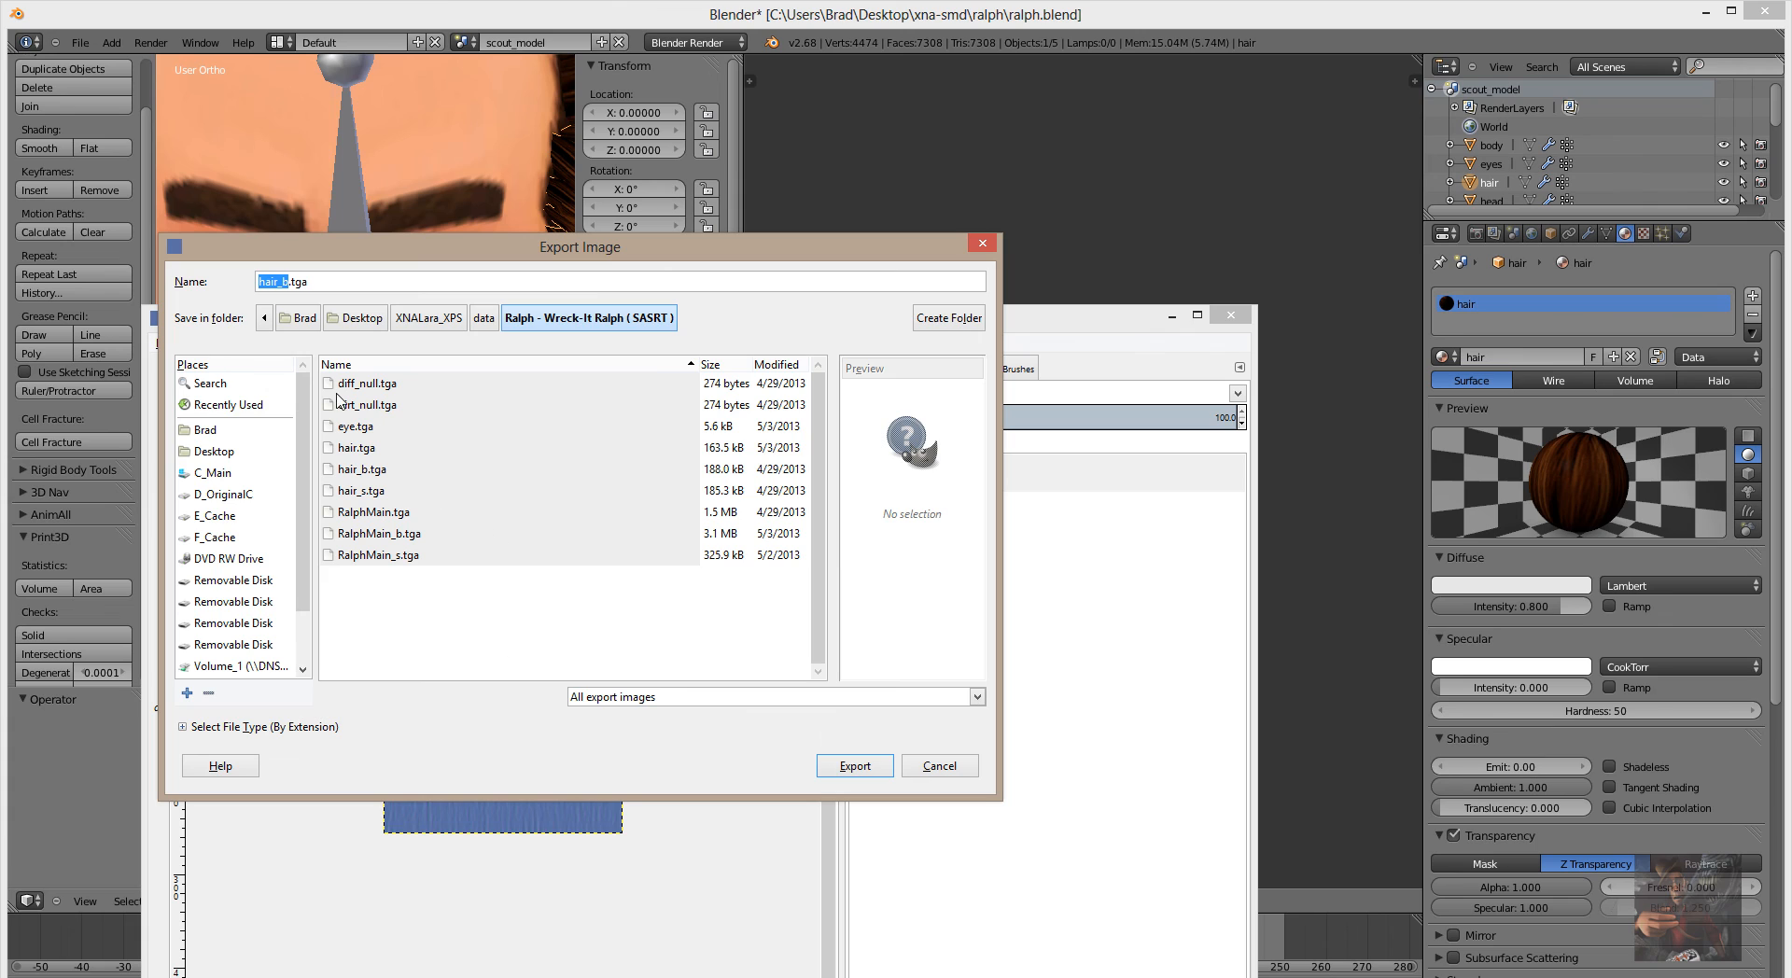
{"action": "left_click", "coordinate": [214, 406]}
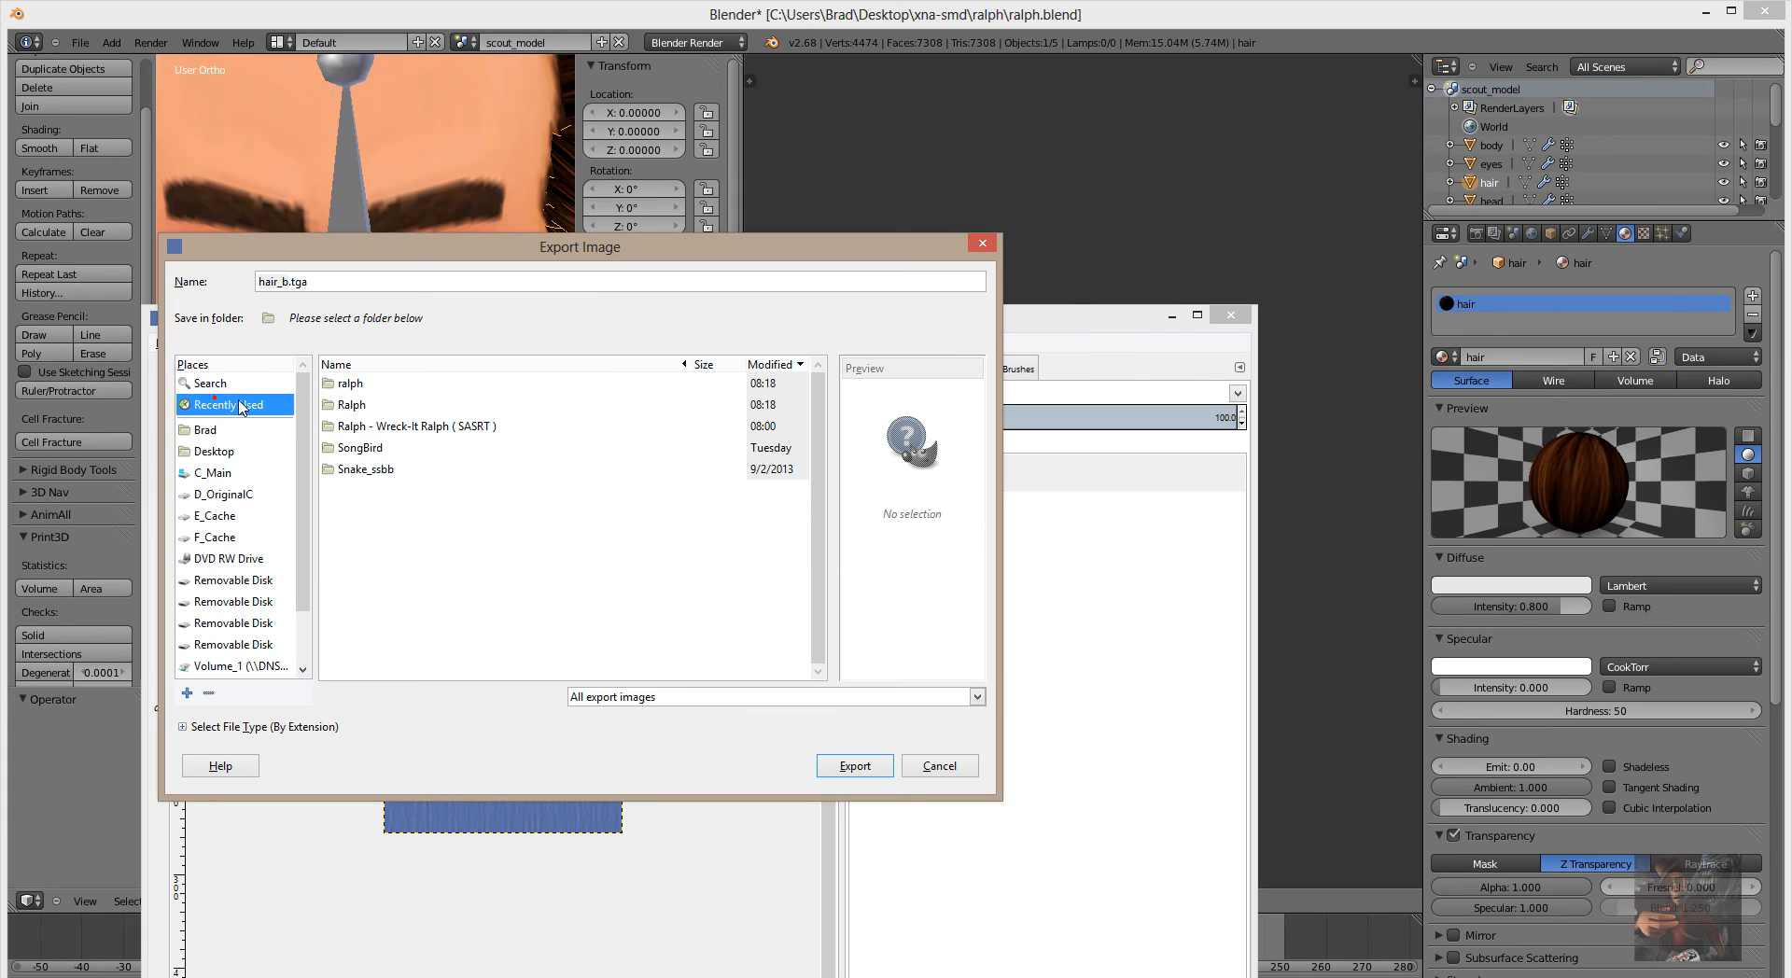
{"action": "left_click", "coordinate": [351, 387]}
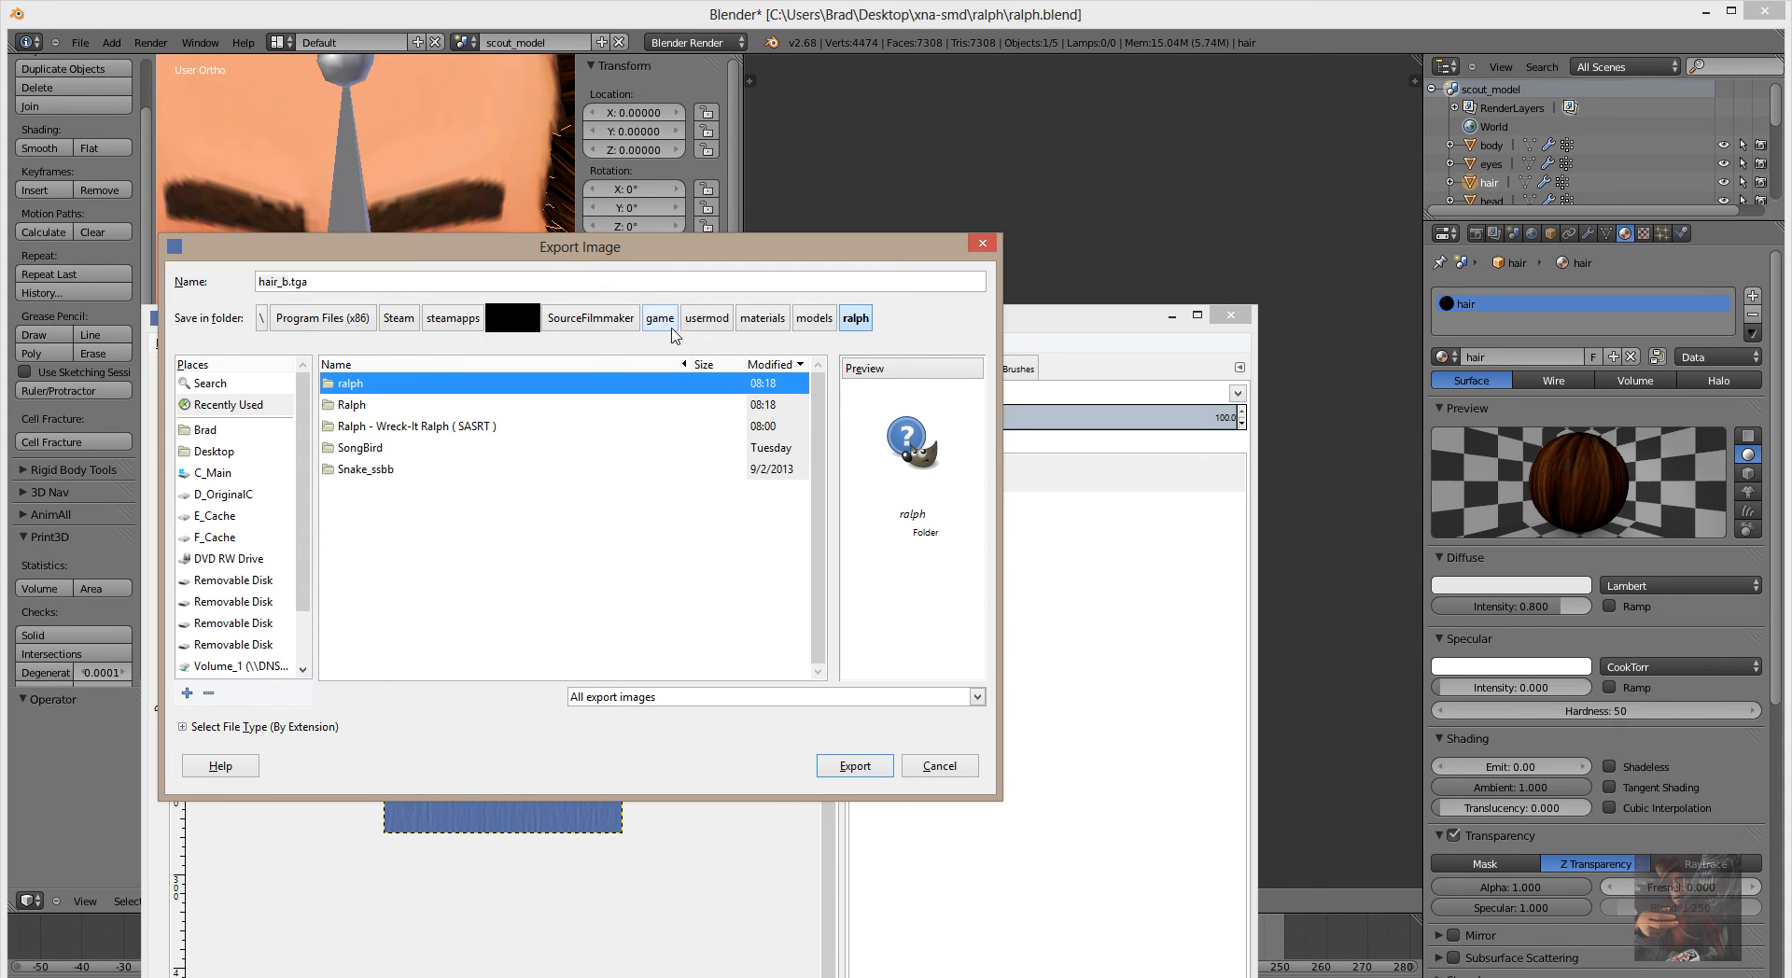
Export the blue hair texture into the ralph folder as hair_b.vtf with the VTF Alpha option enabled.
{"action": "left_click", "coordinate": [324, 285]}
{"action": "key", "text": "BackSpace"}
{"action": "key", "text": "BackSpace"}
{"action": "key", "text": "BackSpace"}
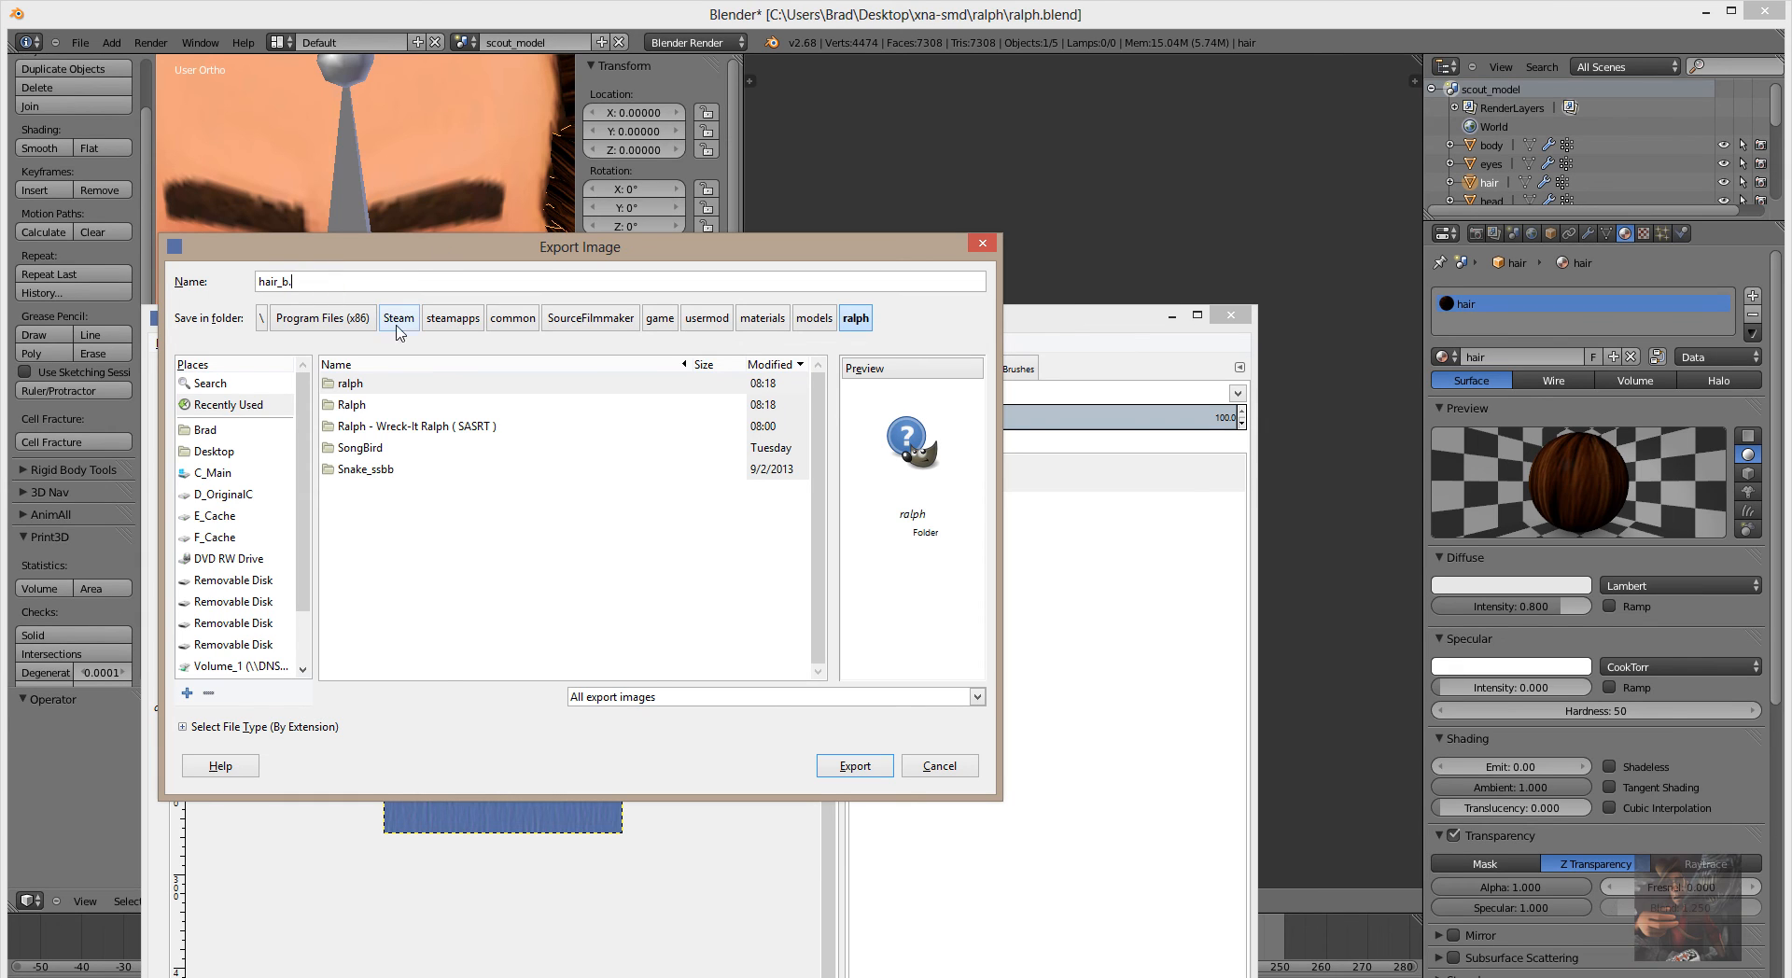
{"action": "double_click", "coordinate": [371, 383]}
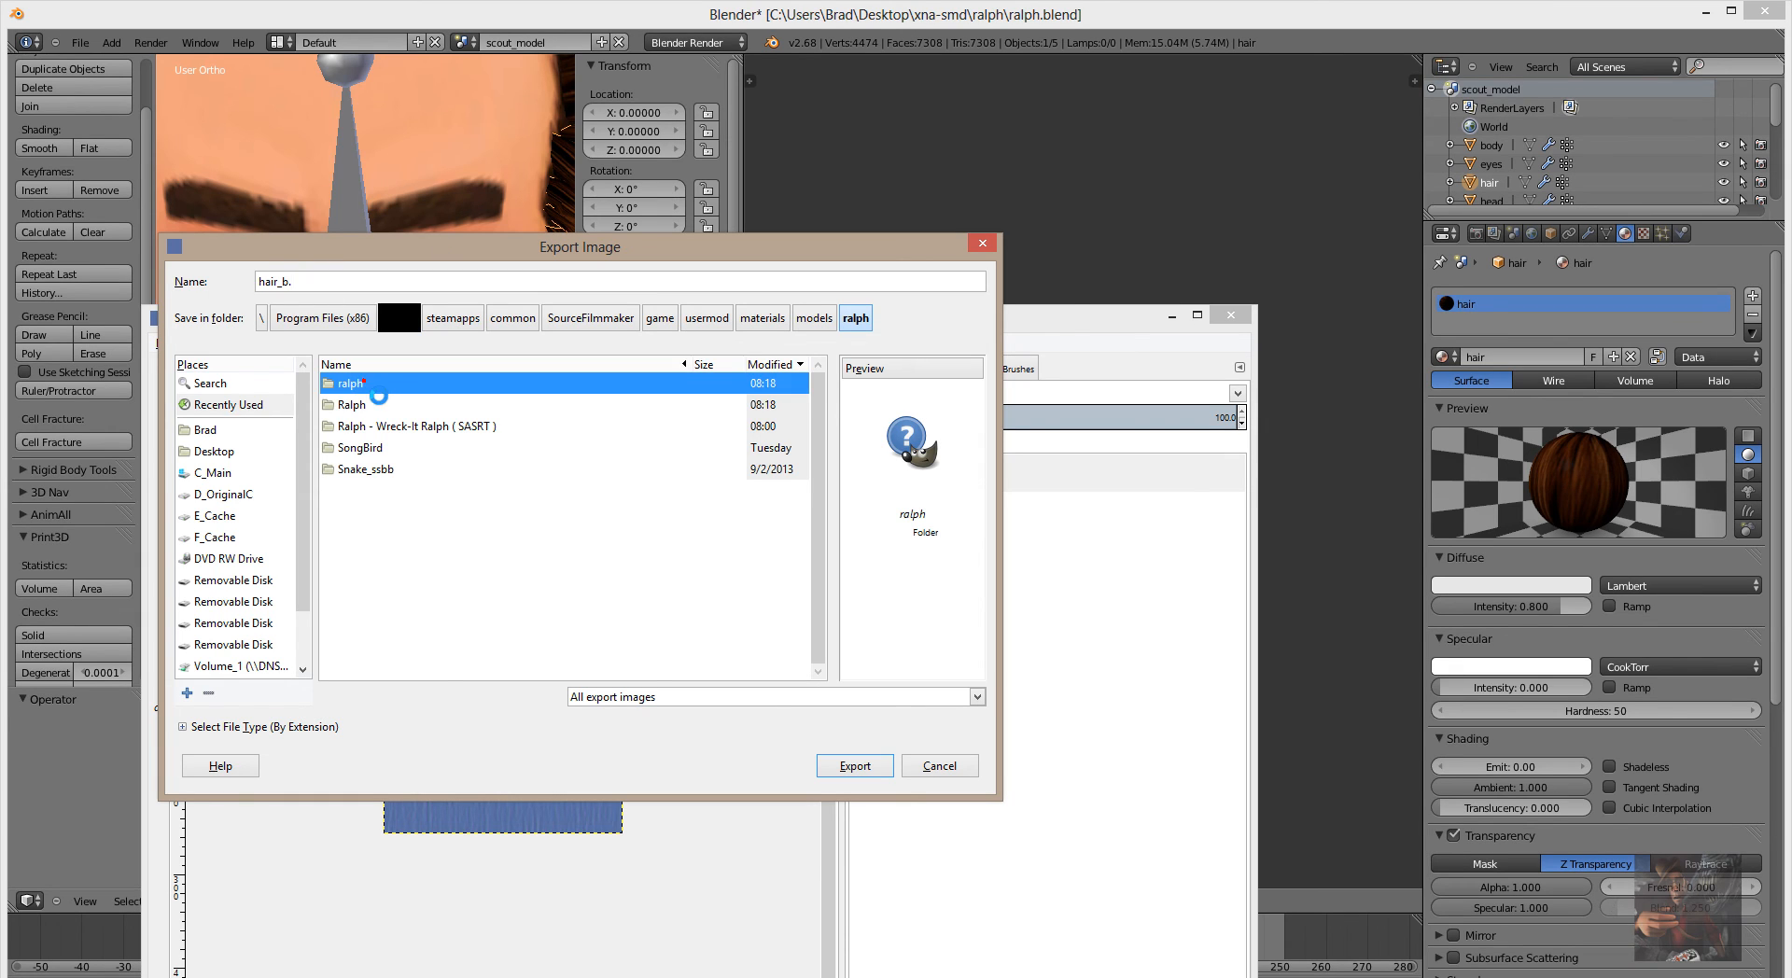
{"action": "left_click", "coordinate": [295, 281]}
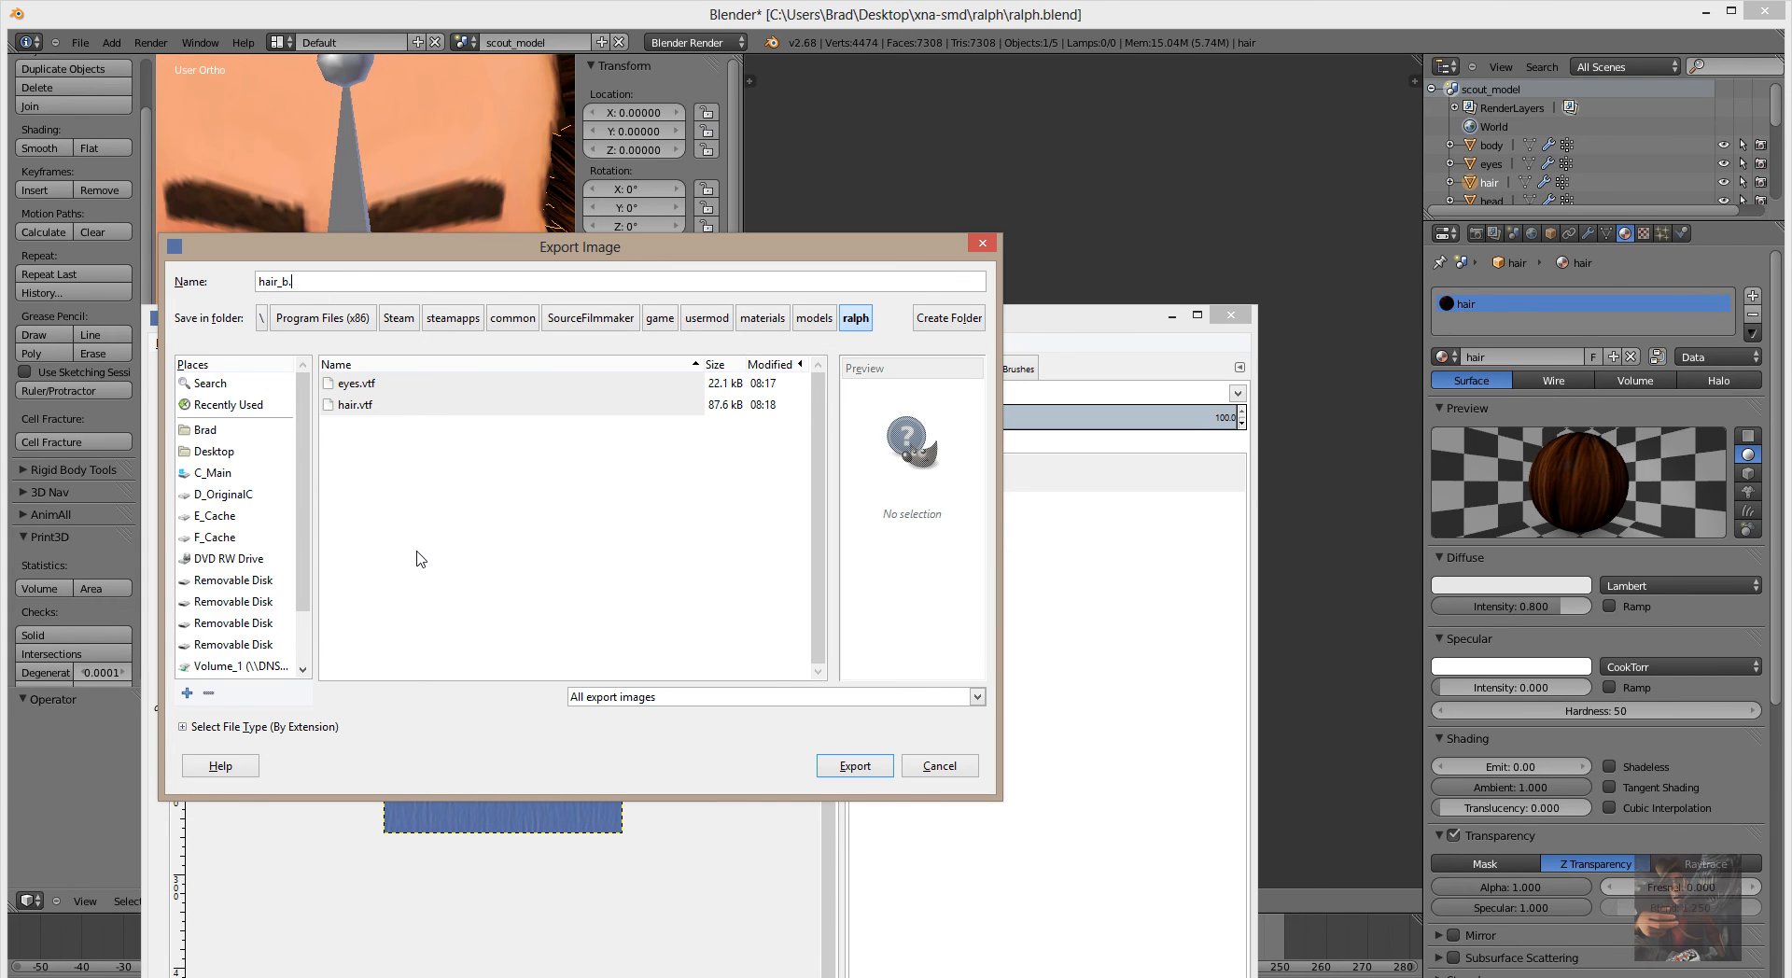
{"action": "type", "text": "tf"}
{"action": "left_click", "coordinate": [844, 765]}
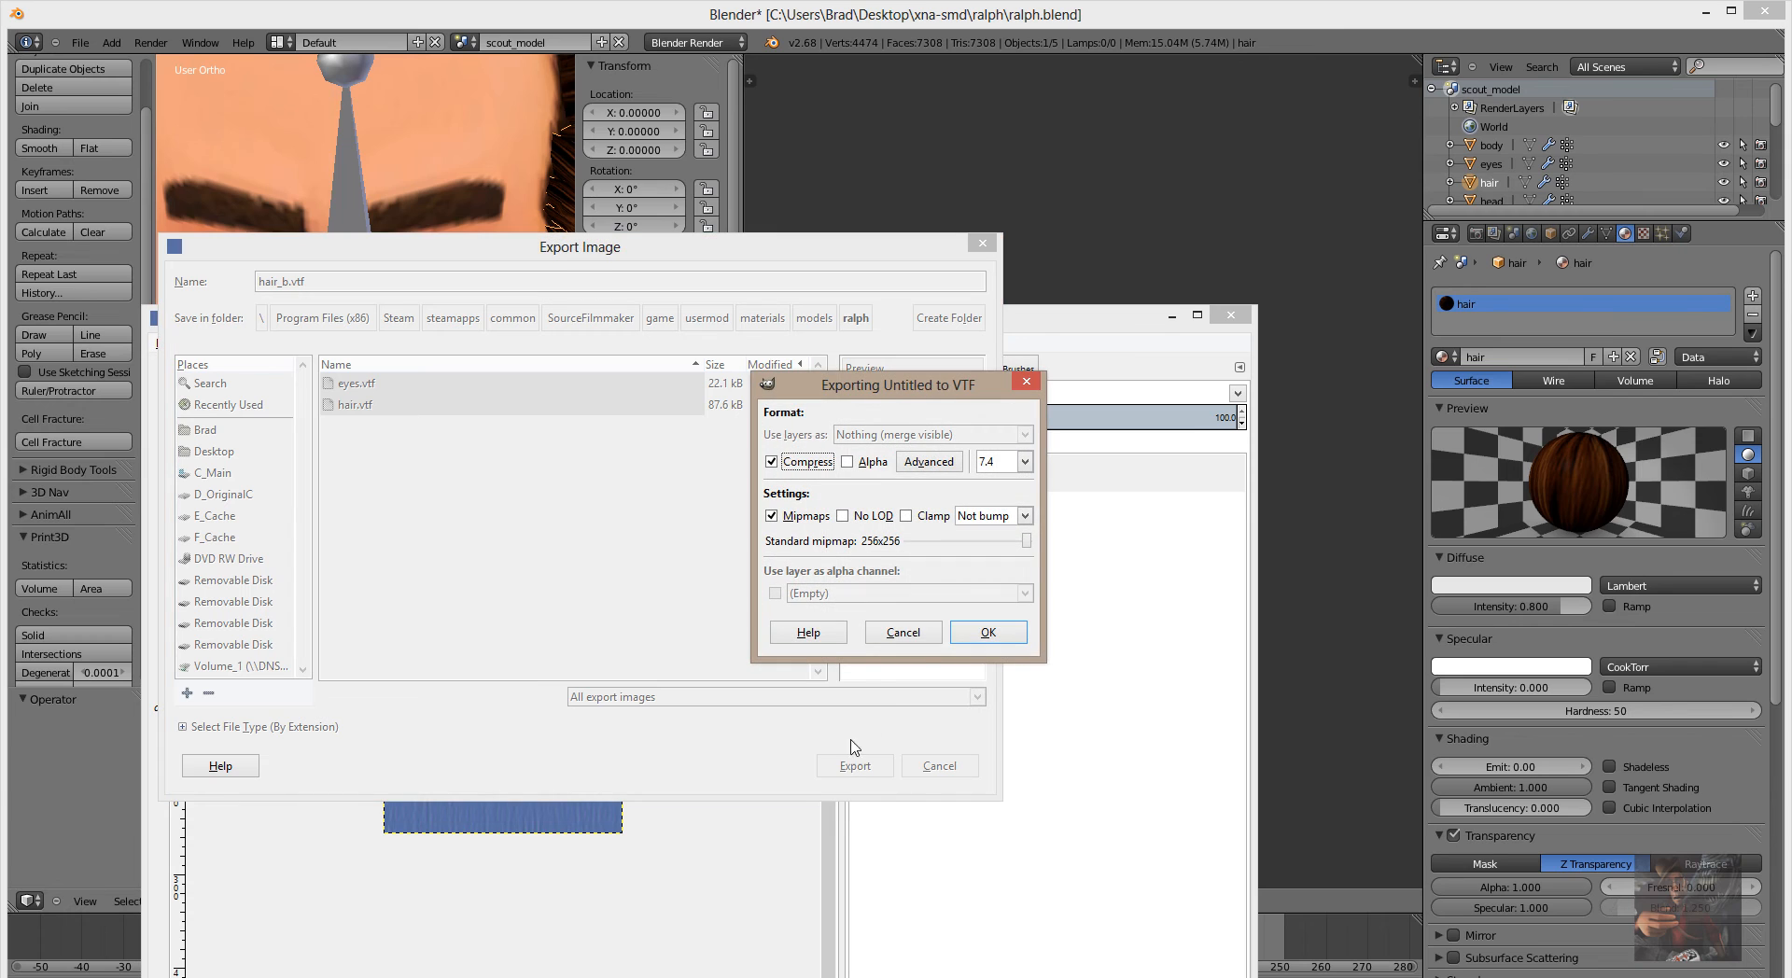
{"action": "left_click", "coordinate": [846, 461]}
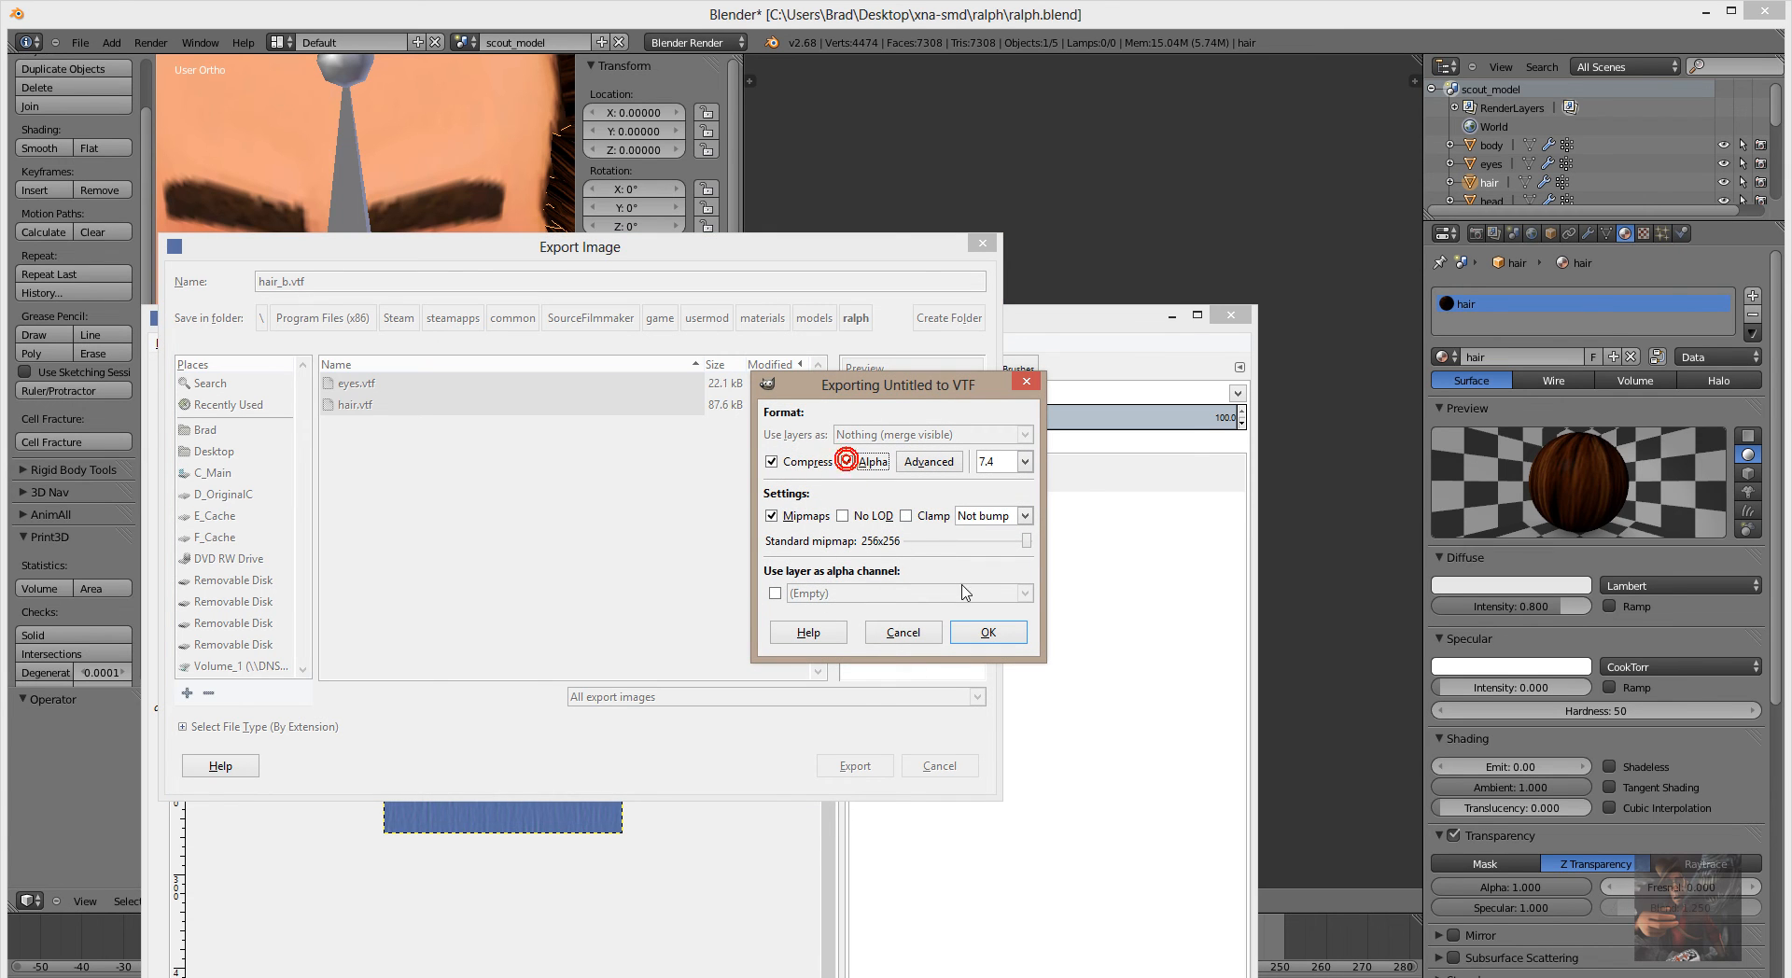
{"action": "left_click", "coordinate": [985, 632]}
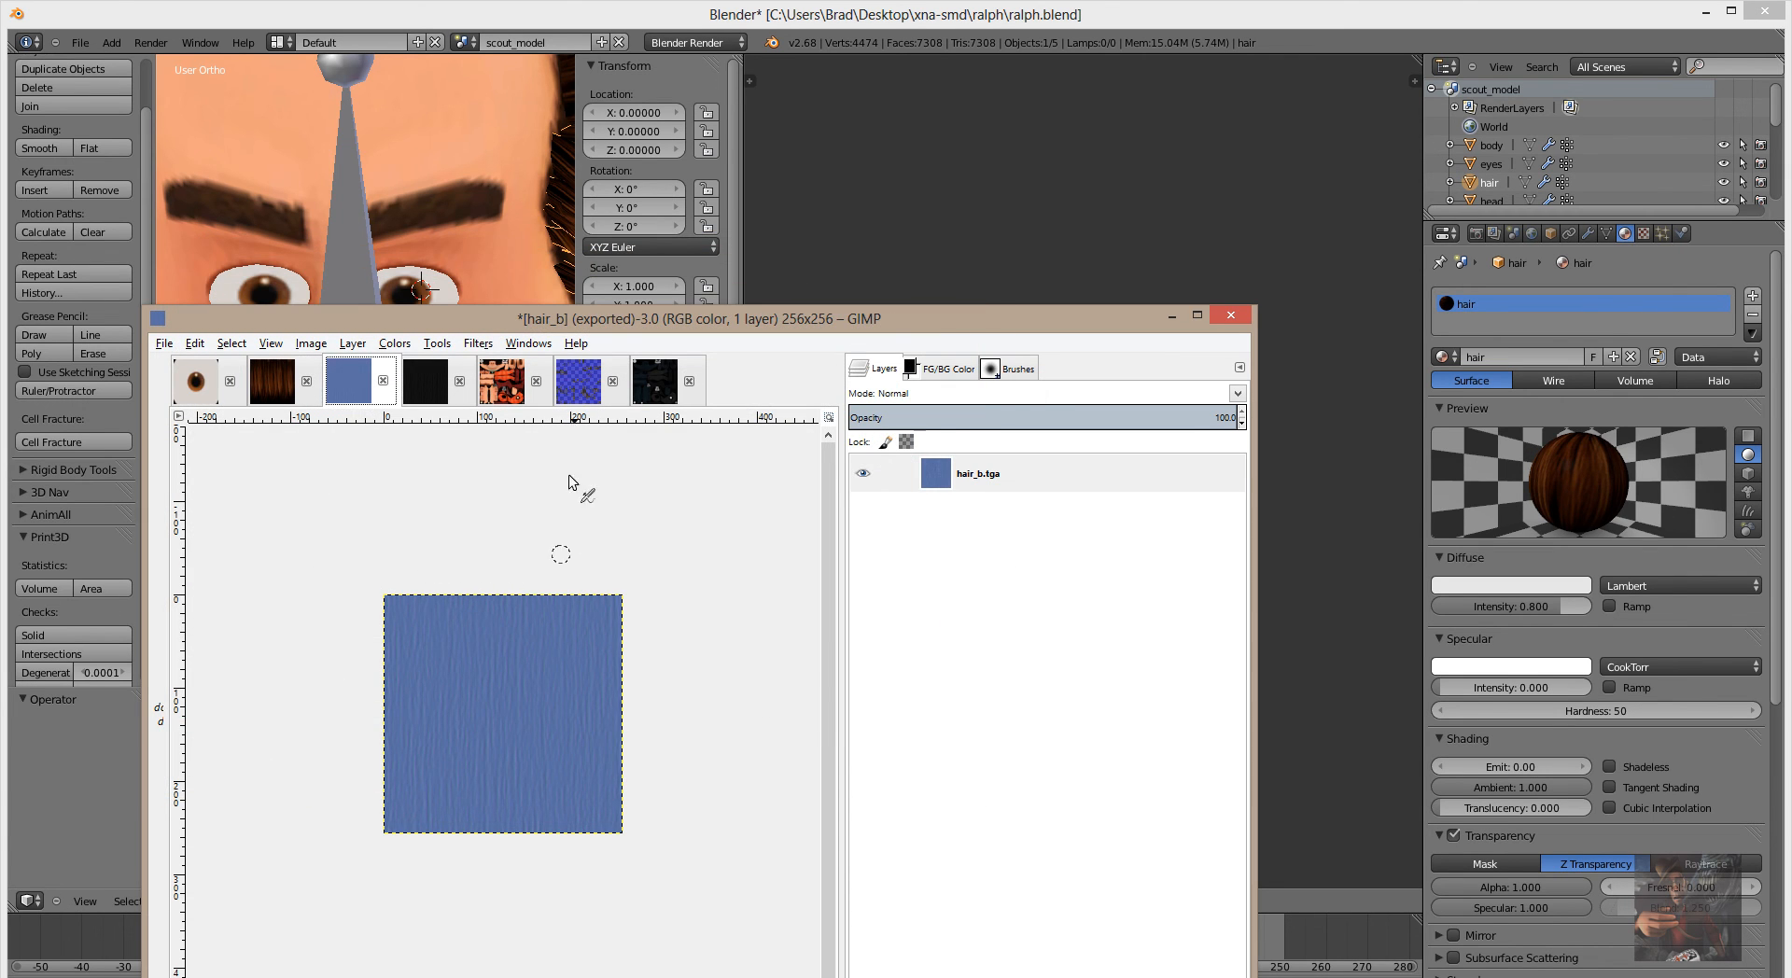
Start exporting the hair_s image into the recently used ralph folder under SFM's materials\models.
{"action": "left_click", "coordinate": [412, 381]}
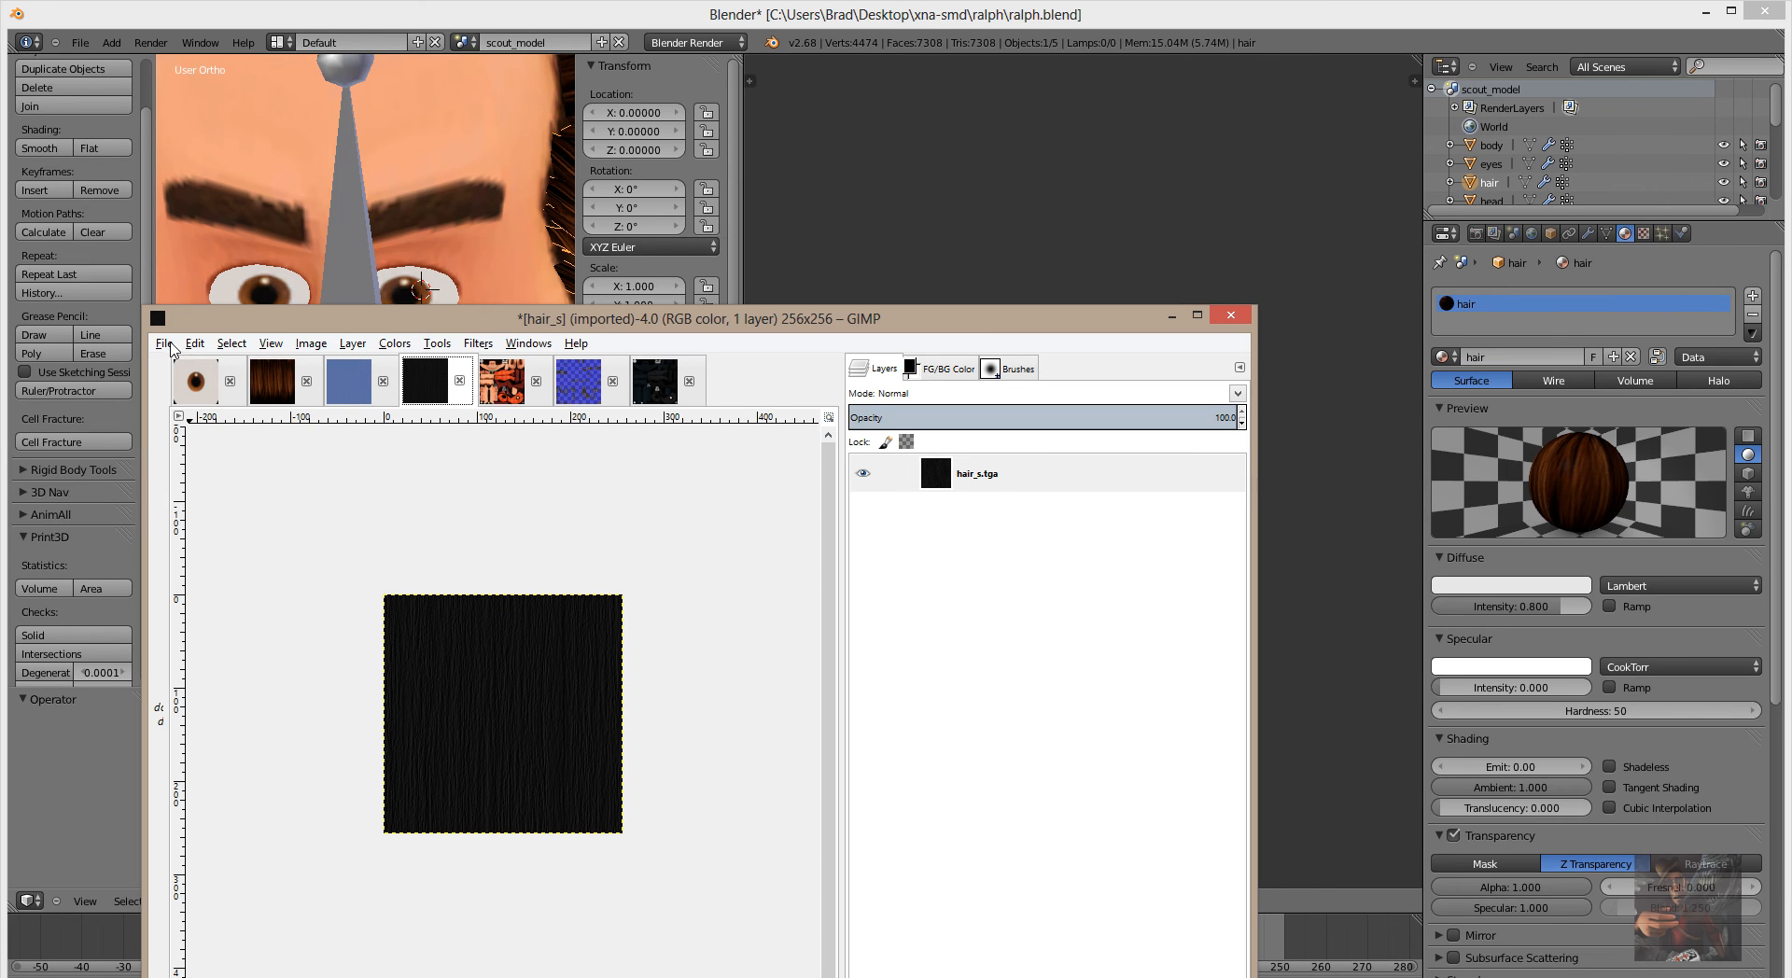
{"action": "left_click", "coordinate": [171, 347]}
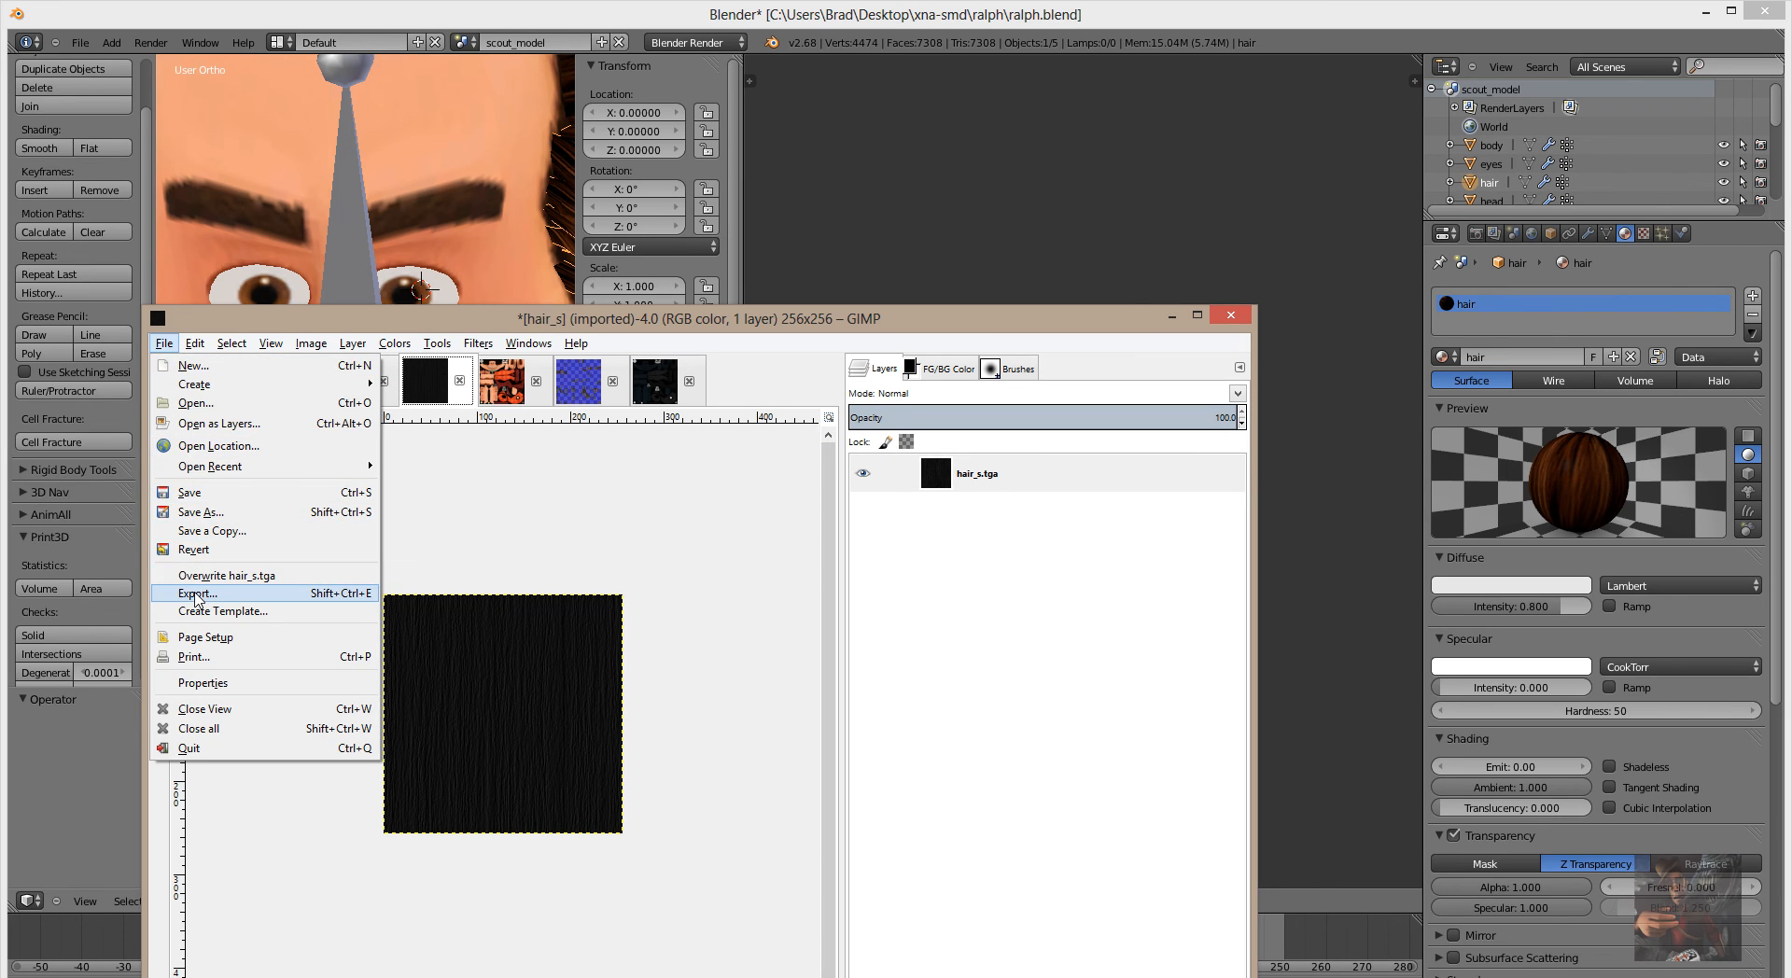
{"action": "left_click", "coordinate": [280, 597]}
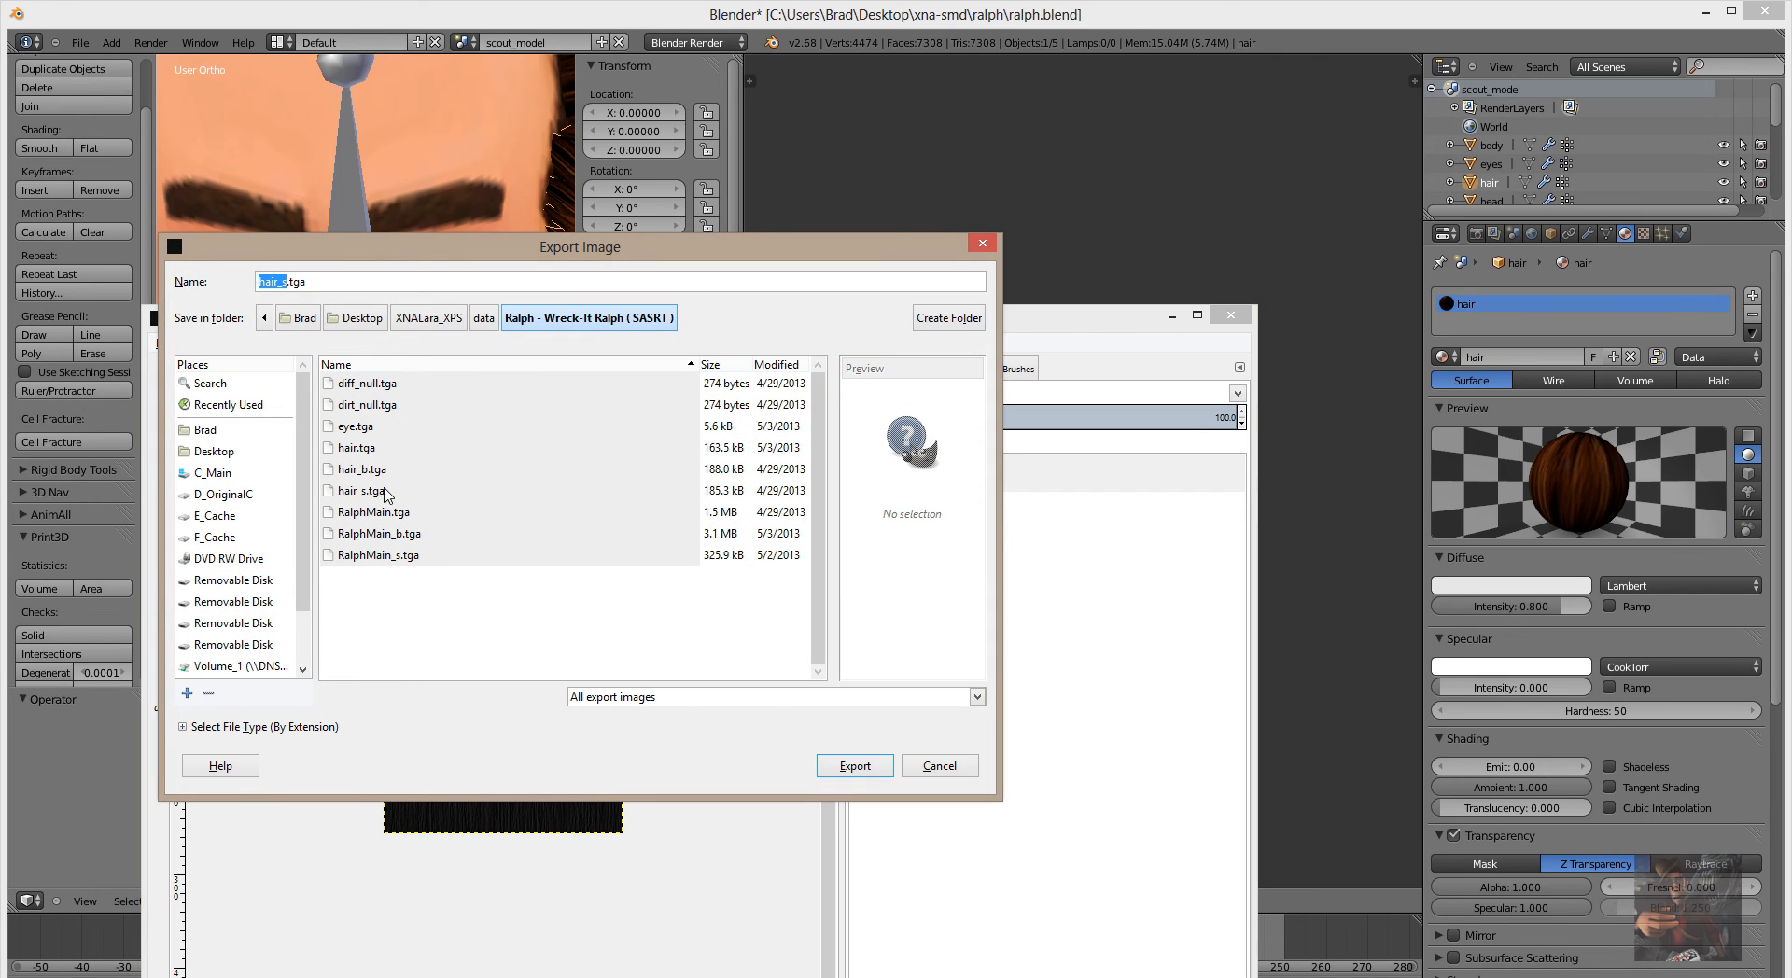
{"action": "left_click", "coordinate": [217, 406]}
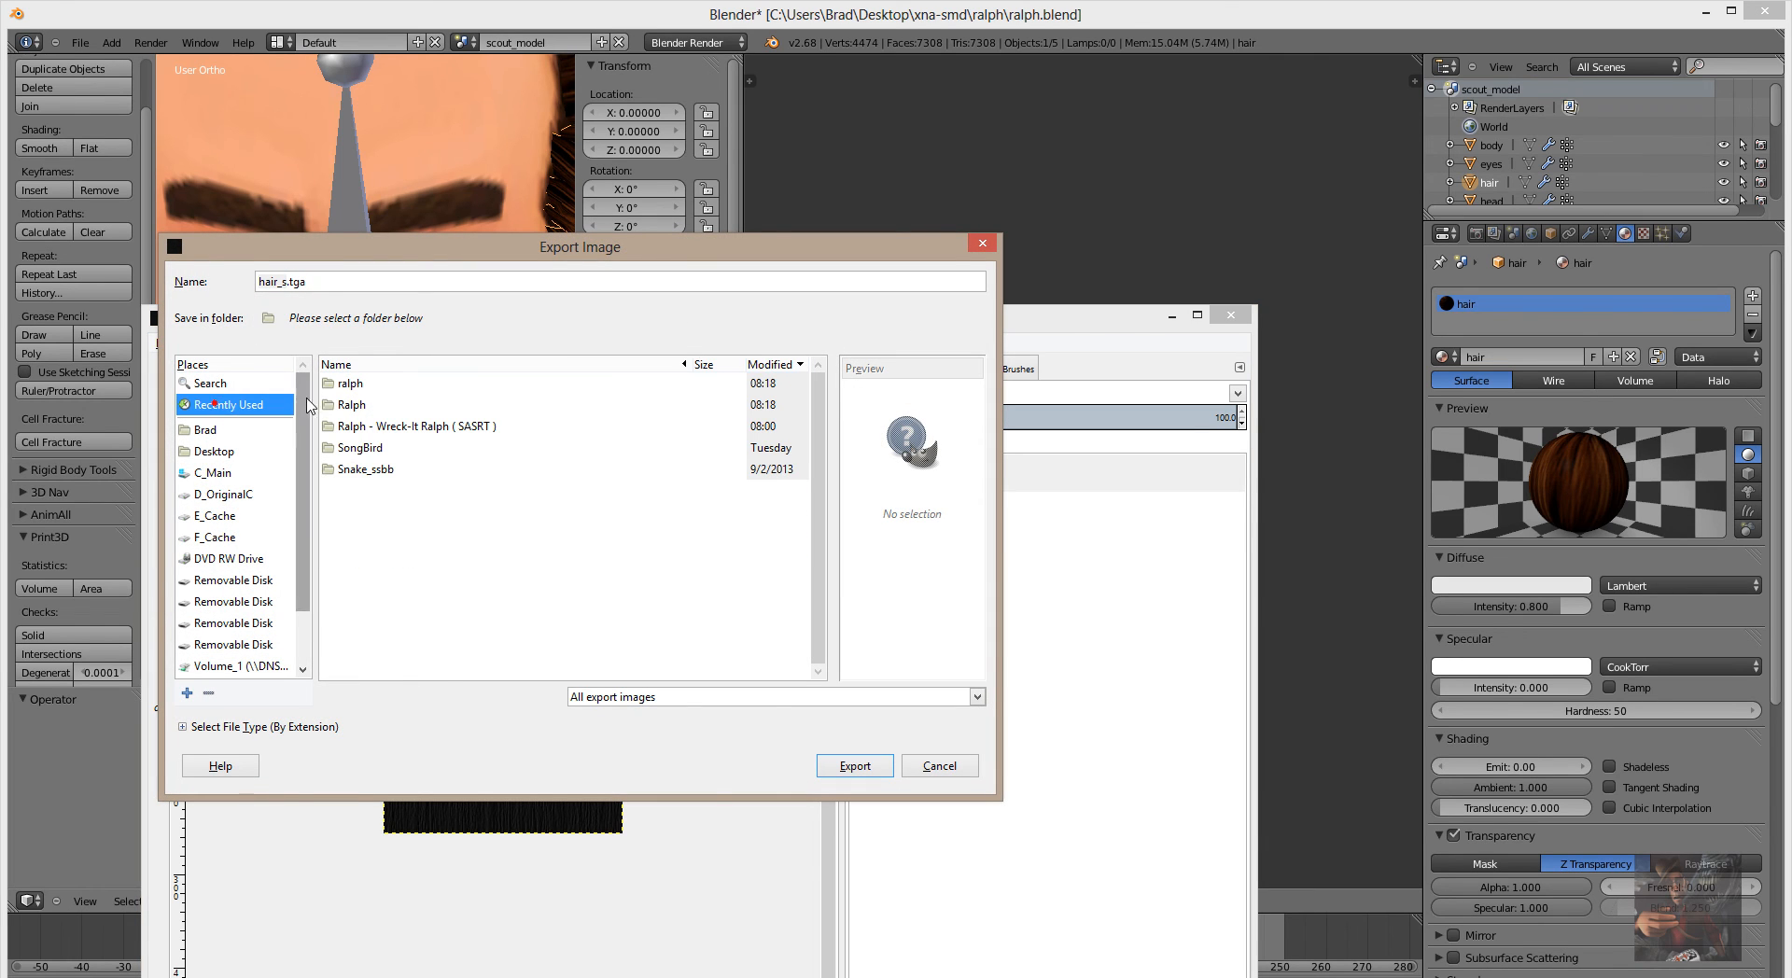
{"action": "double_click", "coordinate": [347, 383]}
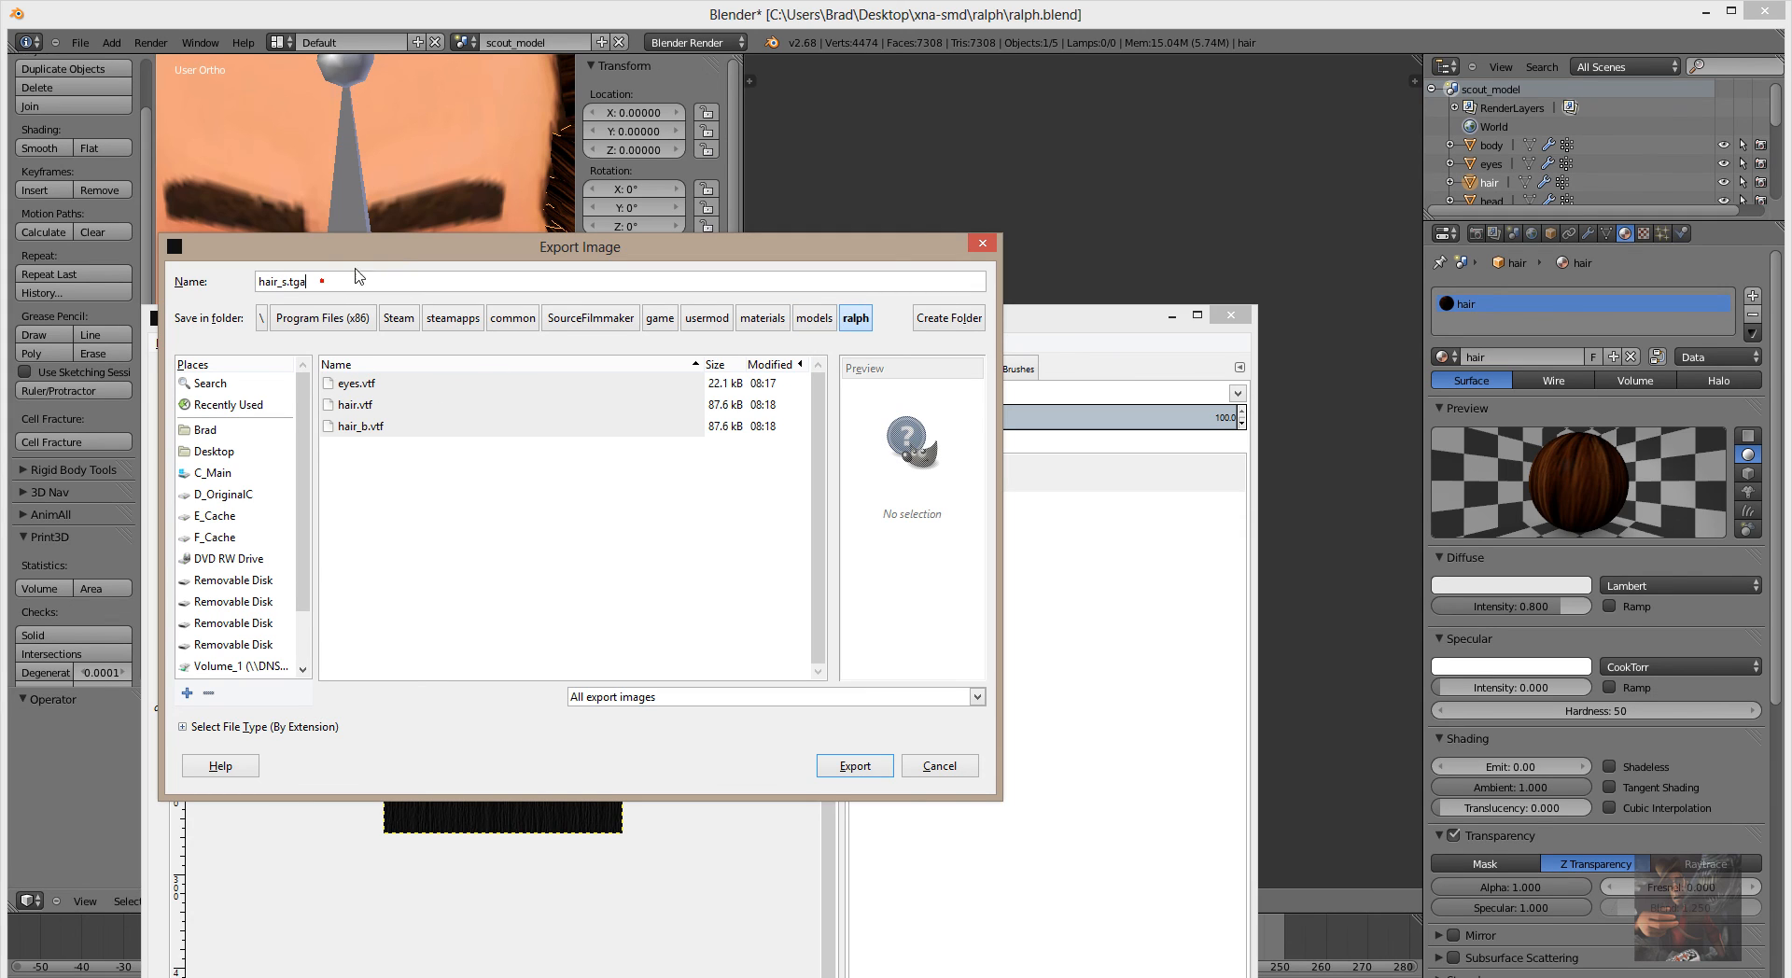
Name the black hair texture's export file hair_s.vtf and export it with the VTF Alpha option enabled.
{"action": "key", "text": "BackSpace"}
{"action": "key", "text": "BackSpace"}
{"action": "key", "text": "Return"}
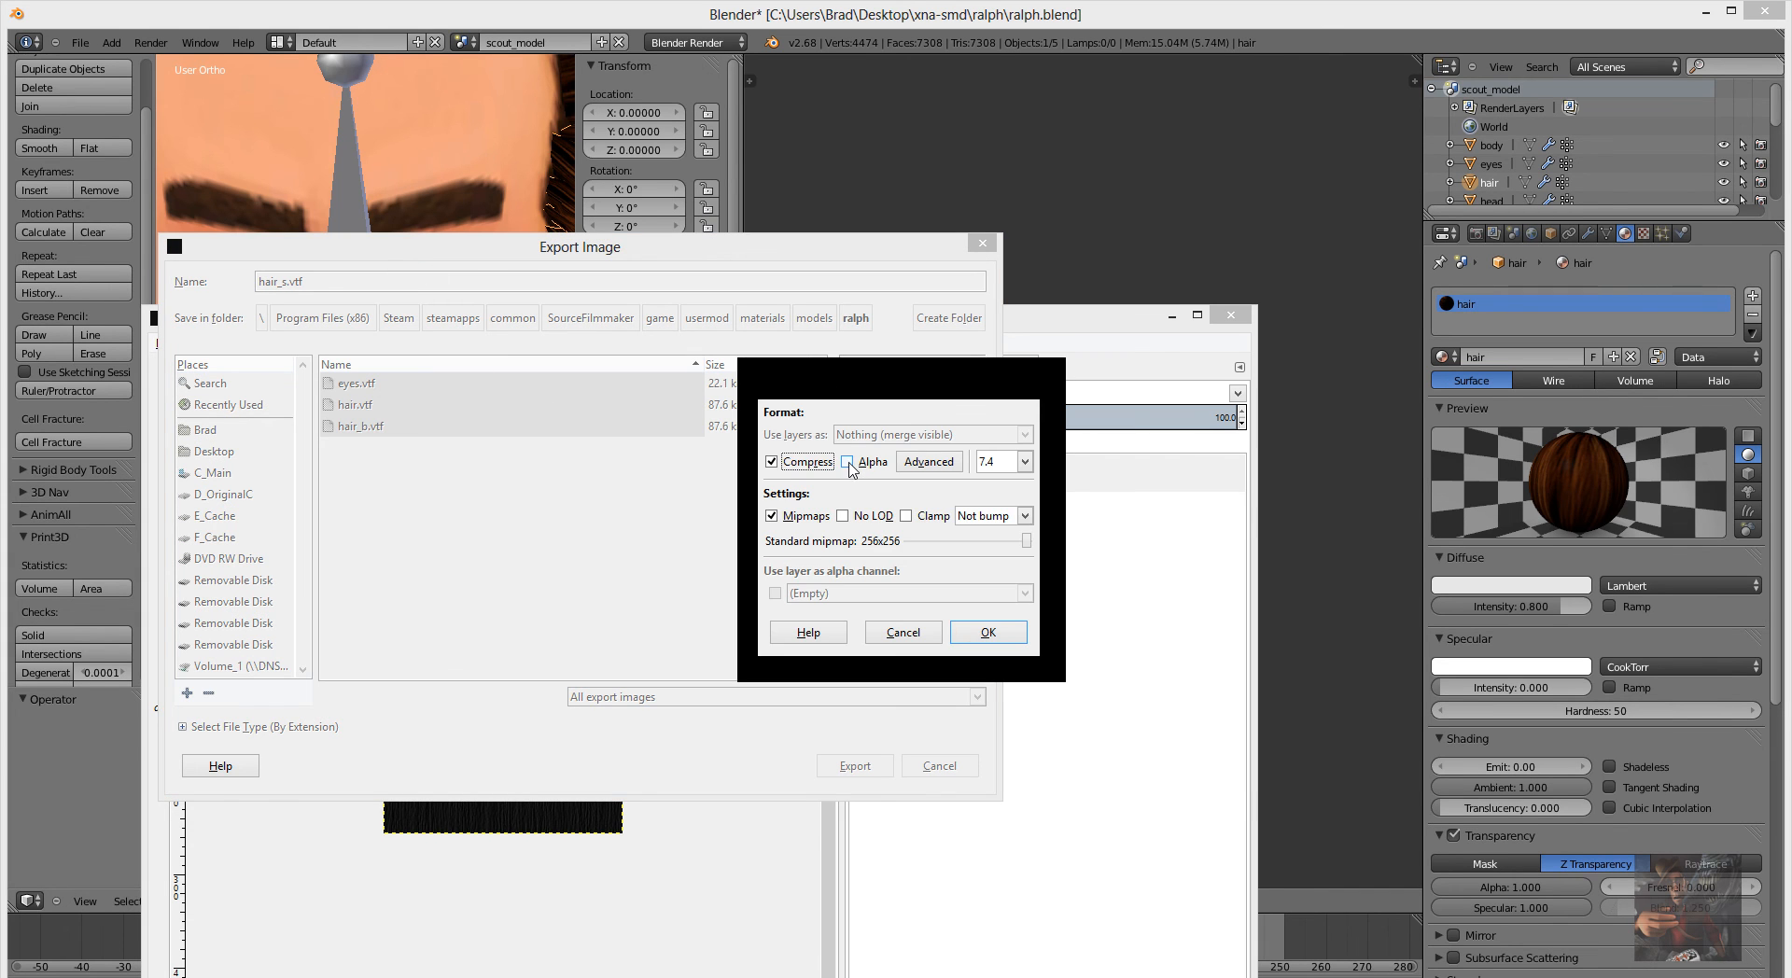
{"action": "left_click", "coordinate": [851, 464]}
{"action": "left_click", "coordinate": [987, 632]}
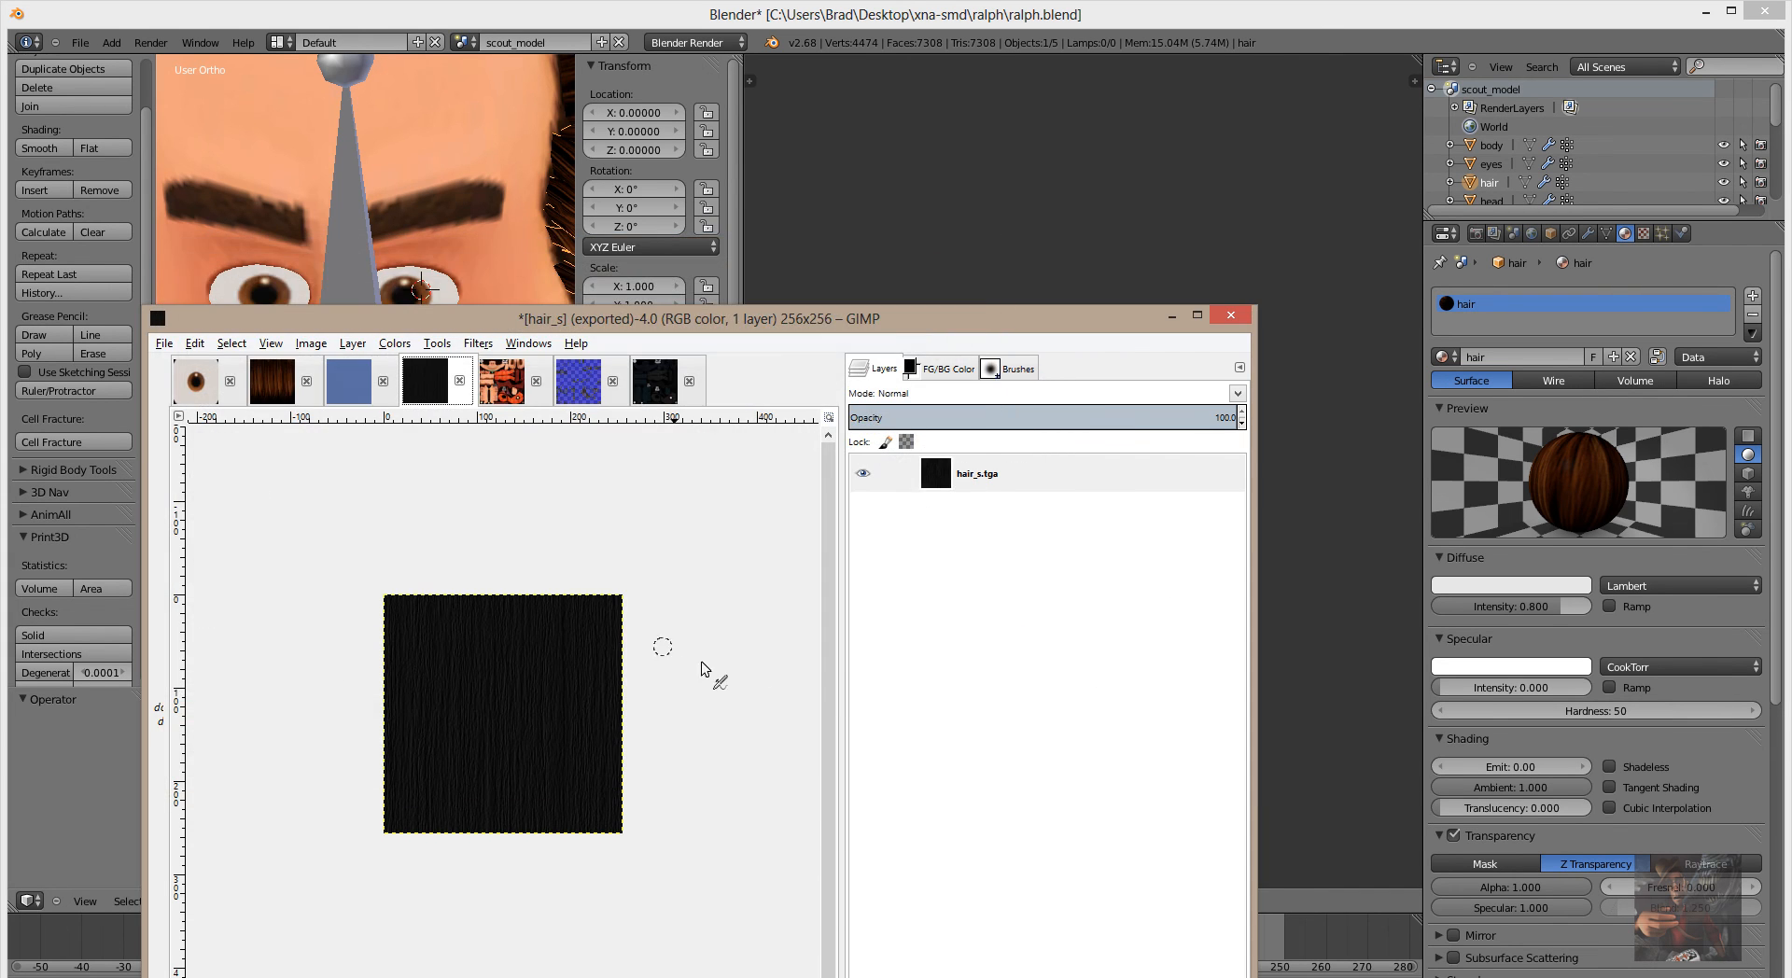
Show the RalphMain texture, switch to Blender to check the body and head objects' material names, and return to GIMP.
{"action": "left_click", "coordinate": [503, 391]}
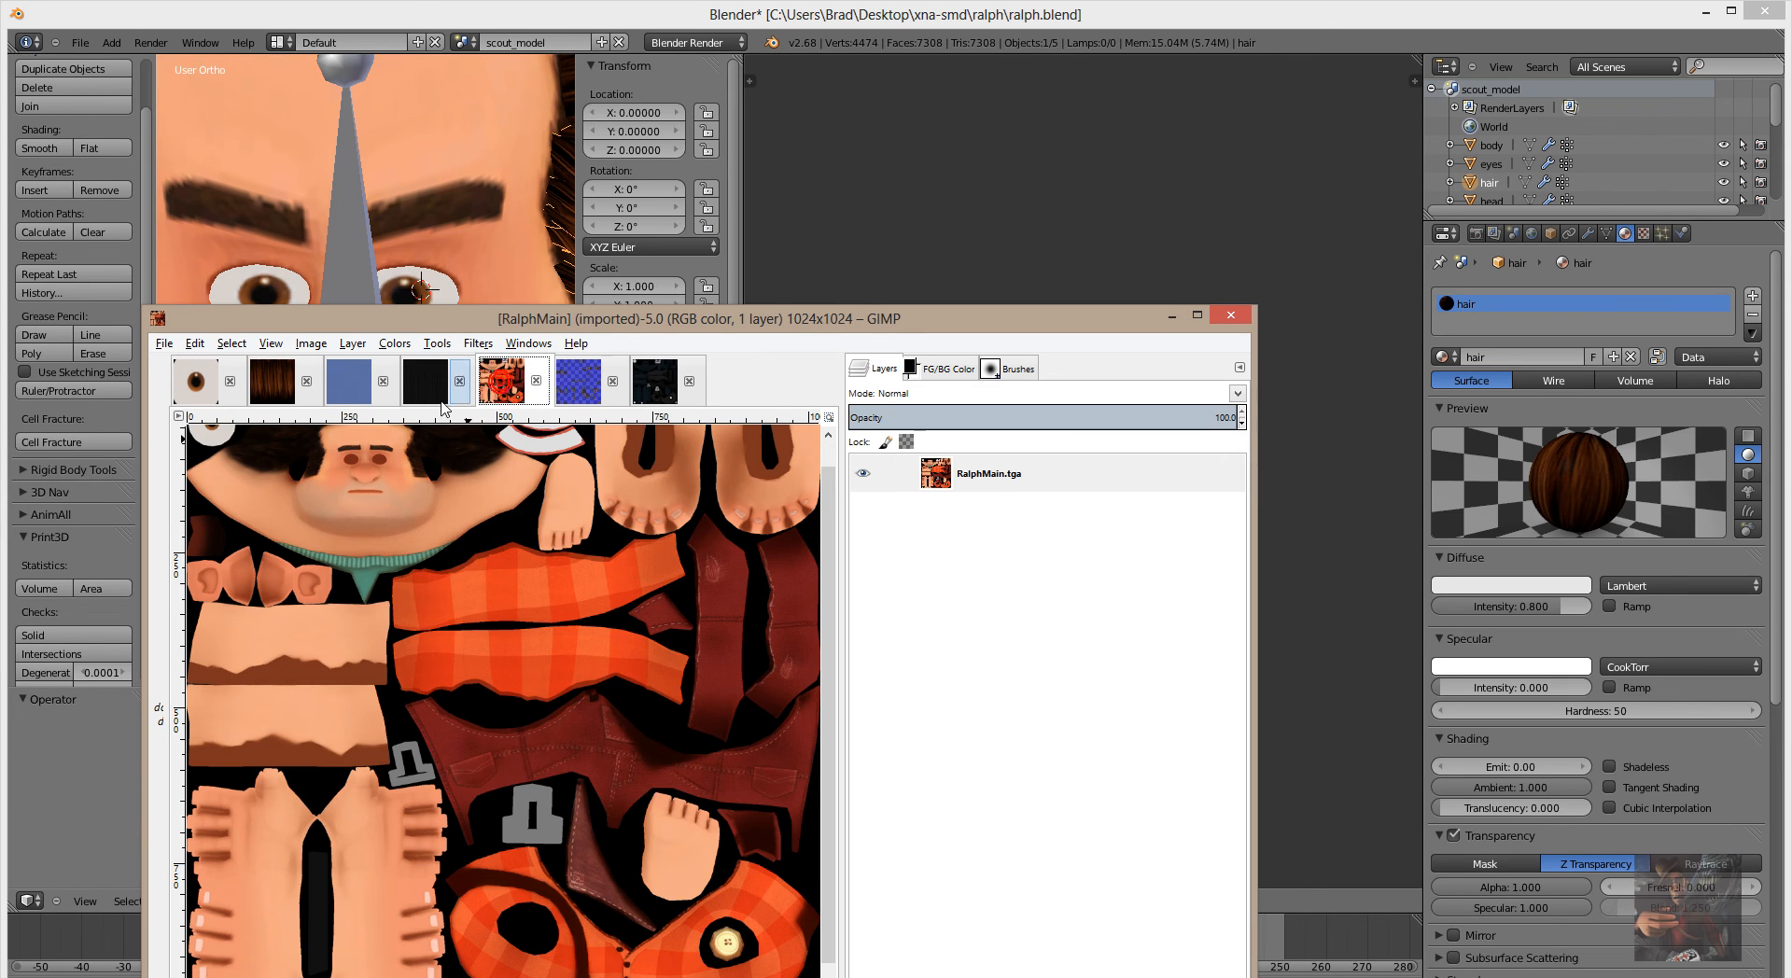
{"action": "key", "text": "alt+Tab"}
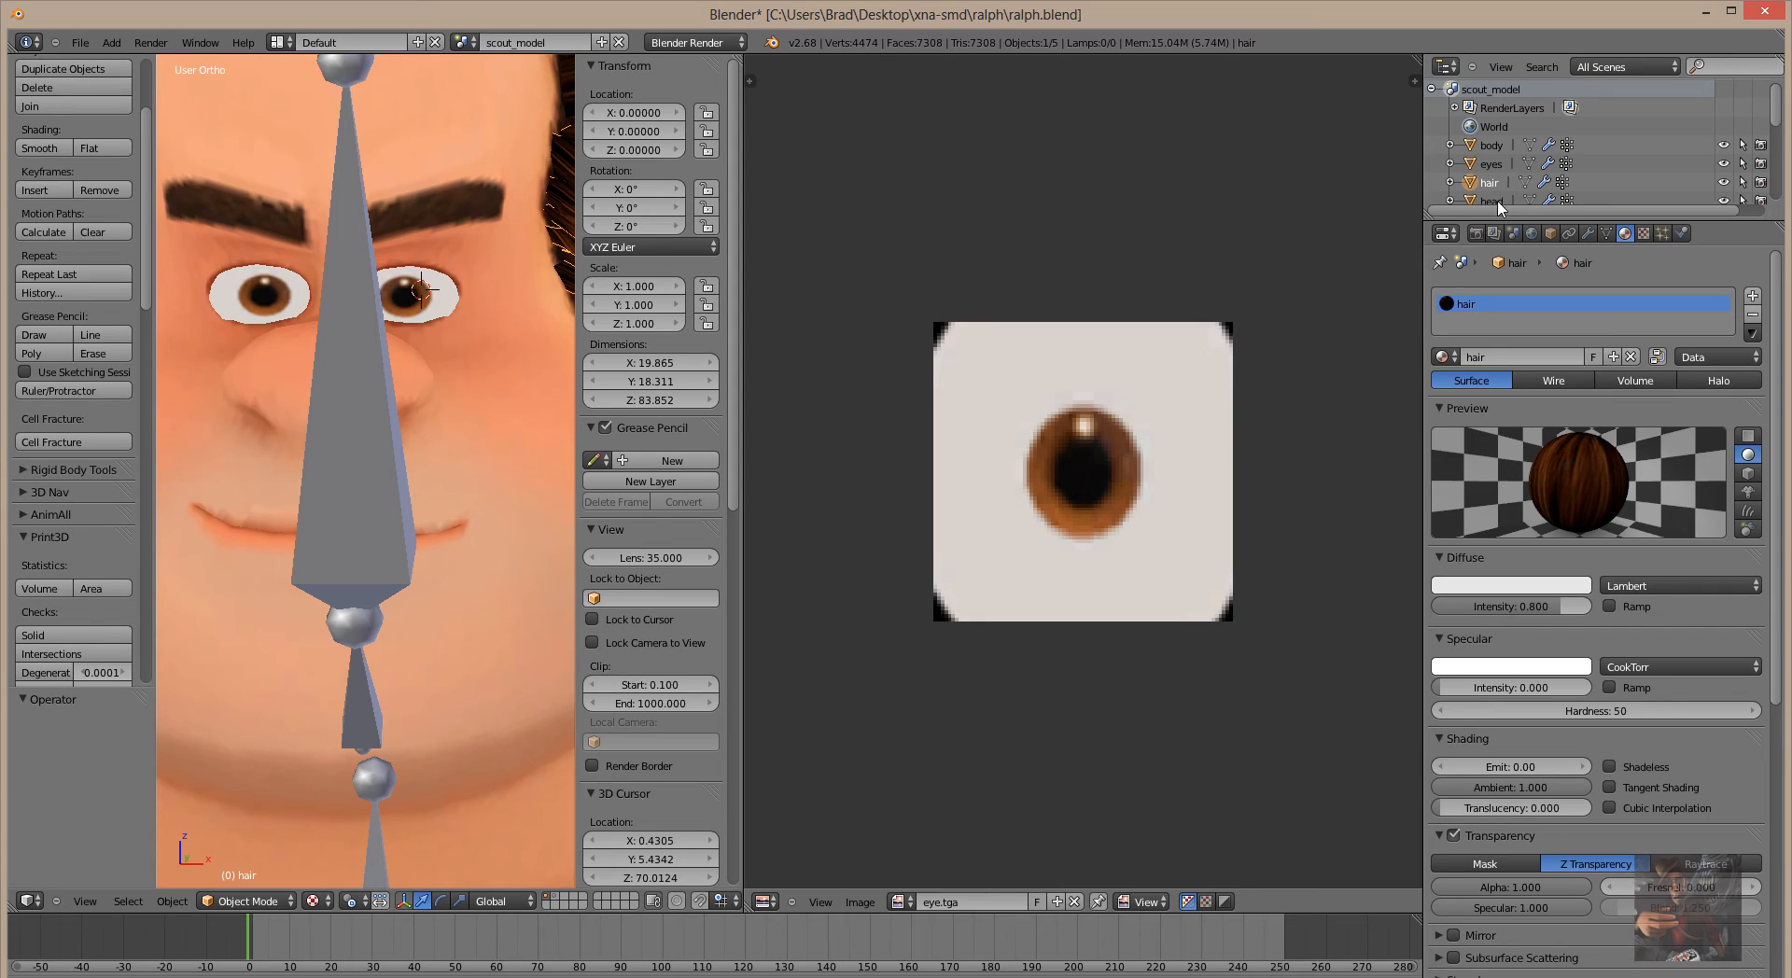
{"action": "scroll", "coordinate": [1534, 165], "scroll_direction": "down", "scroll_amount": 2}
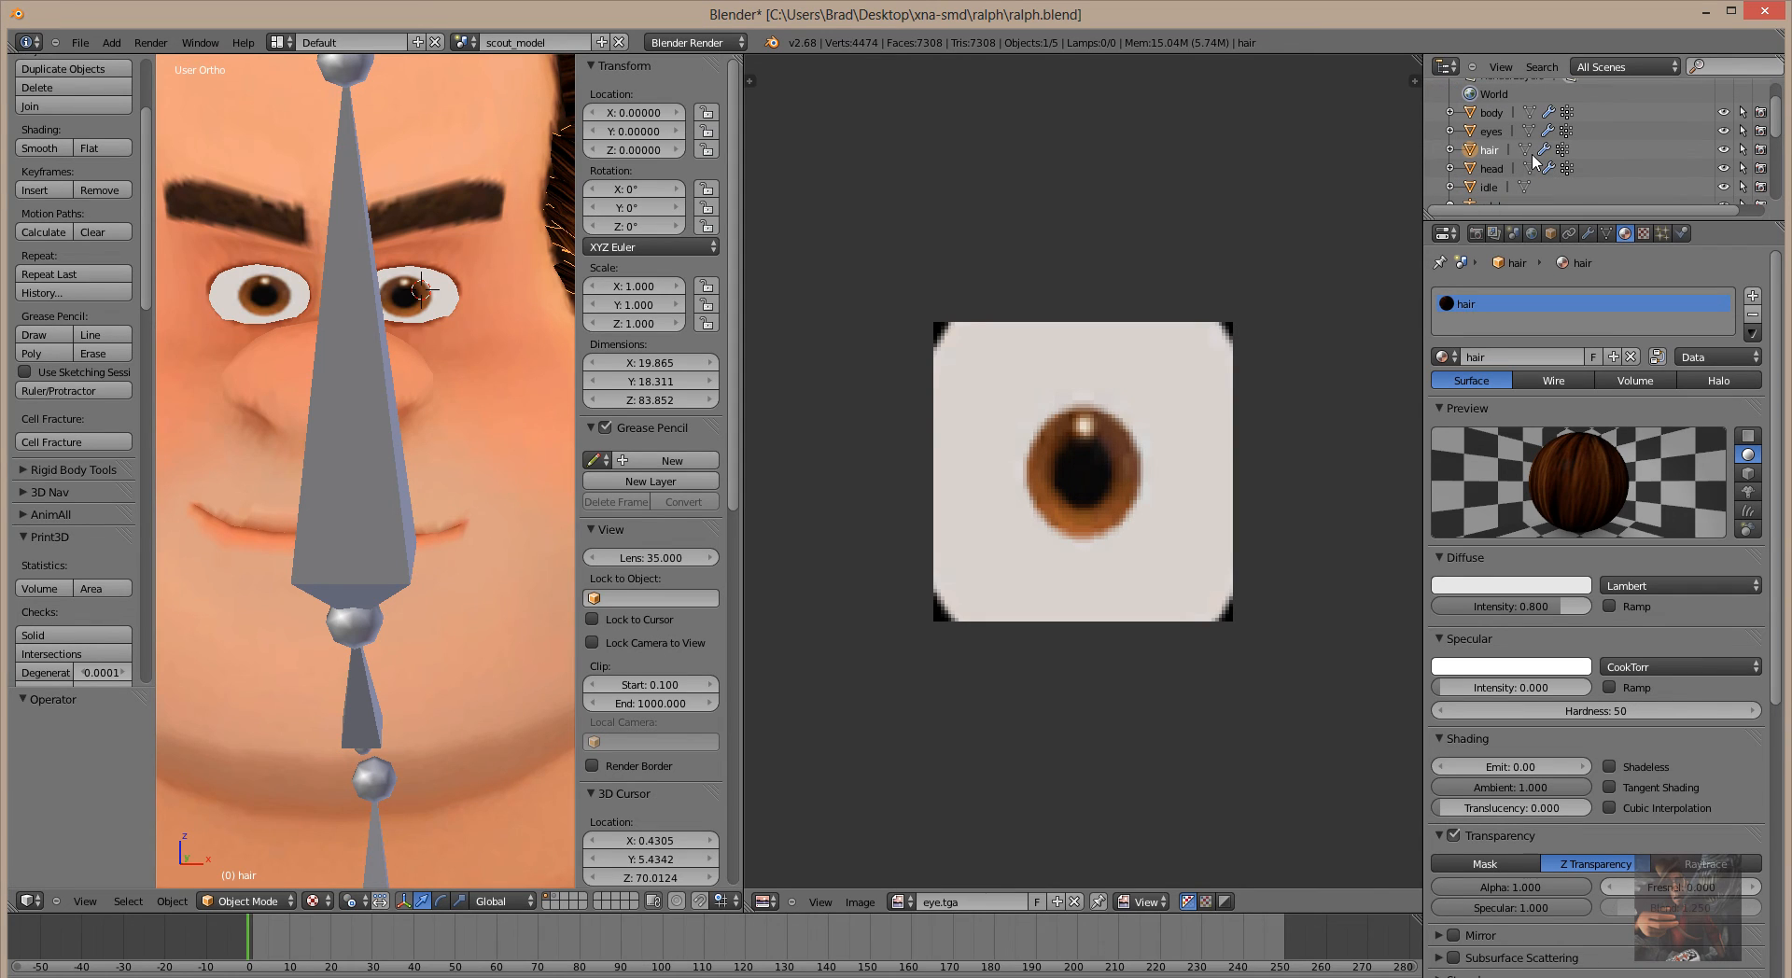
{"action": "left_click", "coordinate": [1491, 113]}
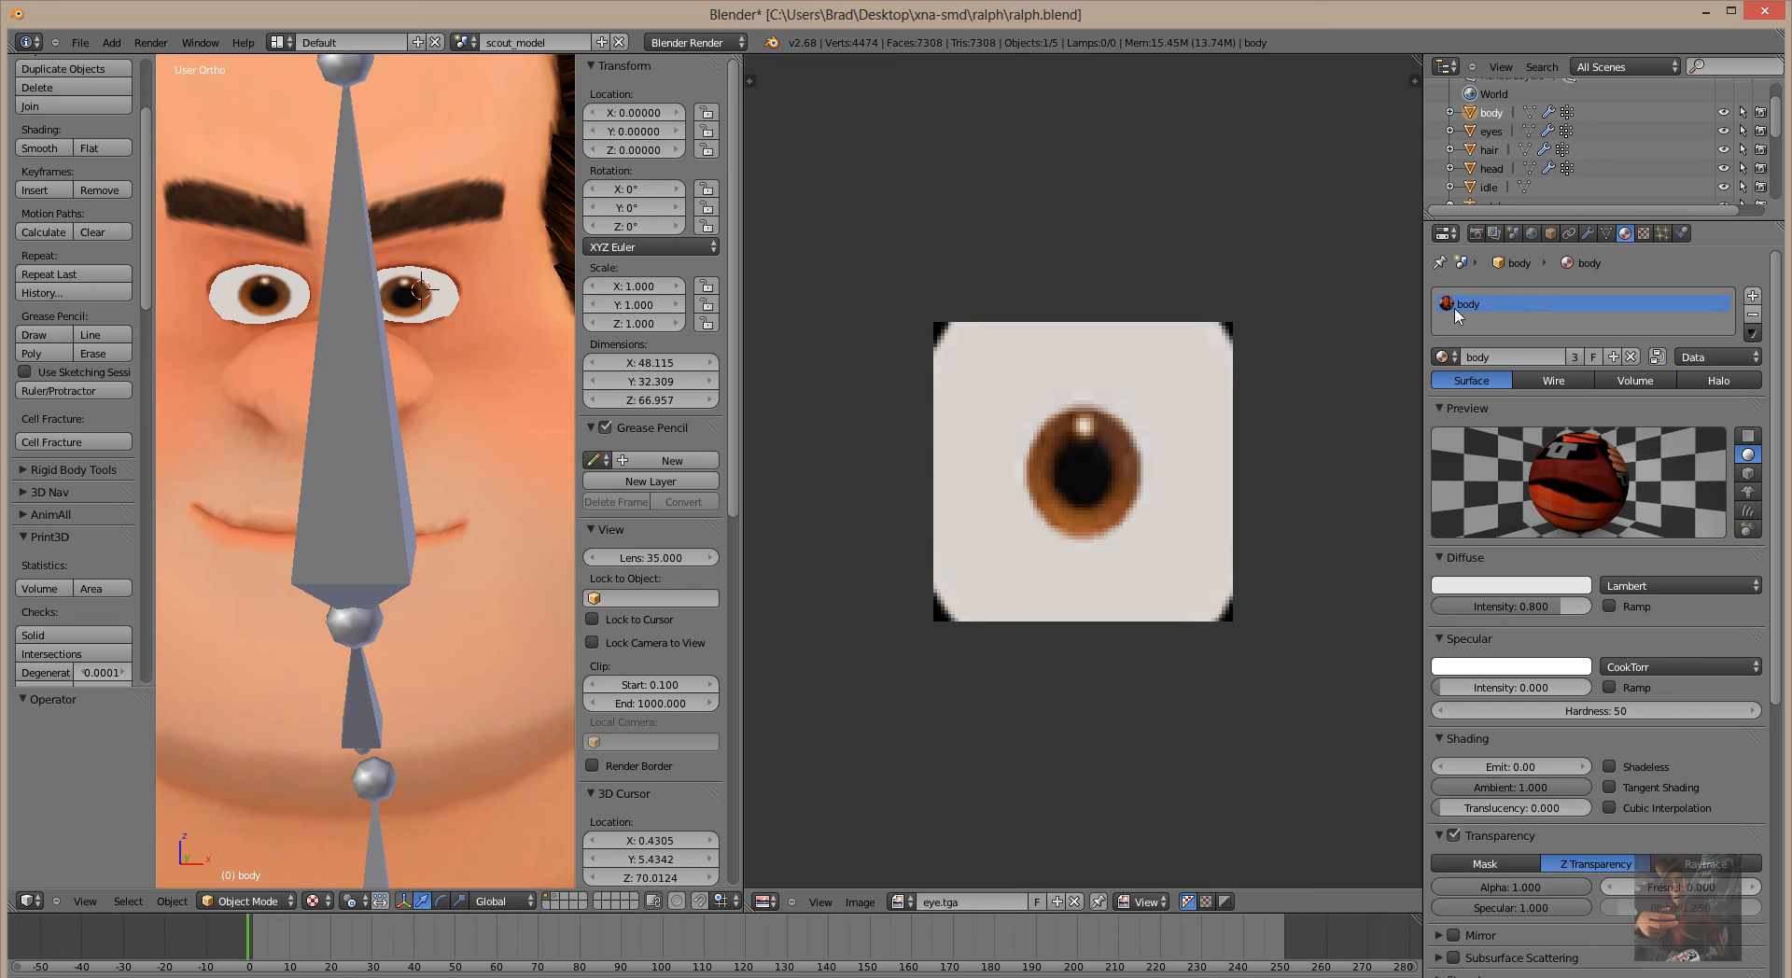
{"action": "left_click", "coordinate": [1492, 169]}
{"action": "key", "text": "alt+Tab"}
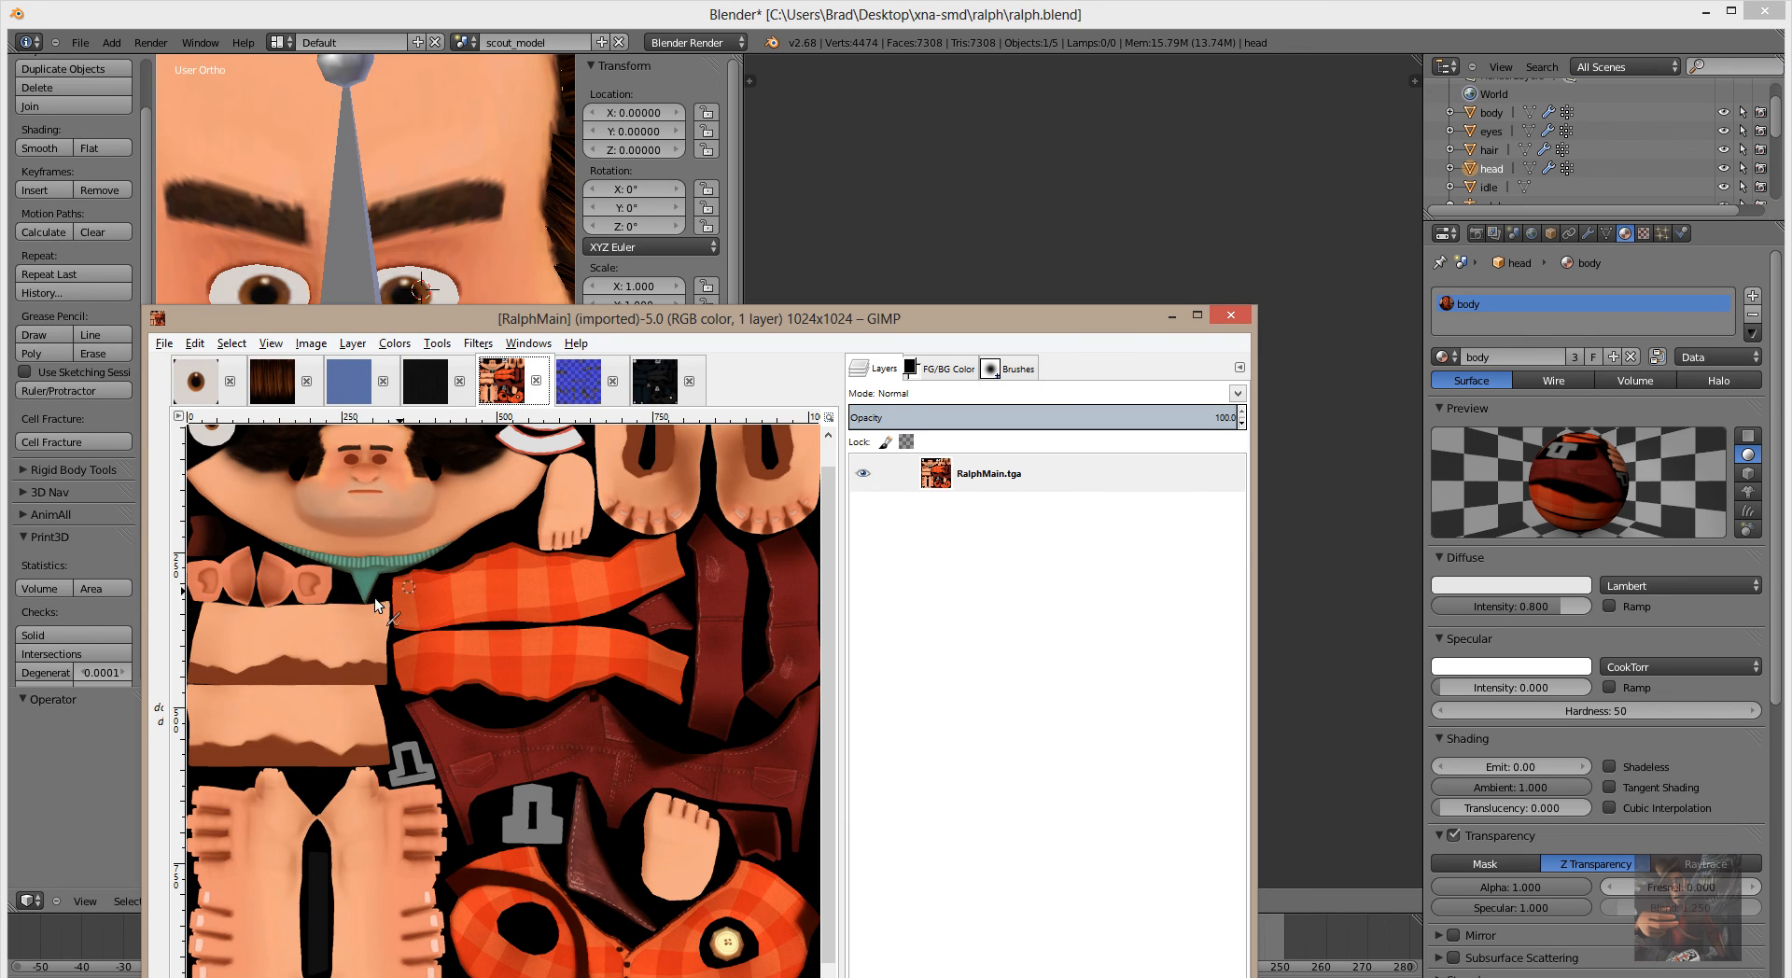
Start exporting the RalphMain image and select the recently used ralph folder under SFM's materials\models.
{"action": "left_click", "coordinate": [169, 350]}
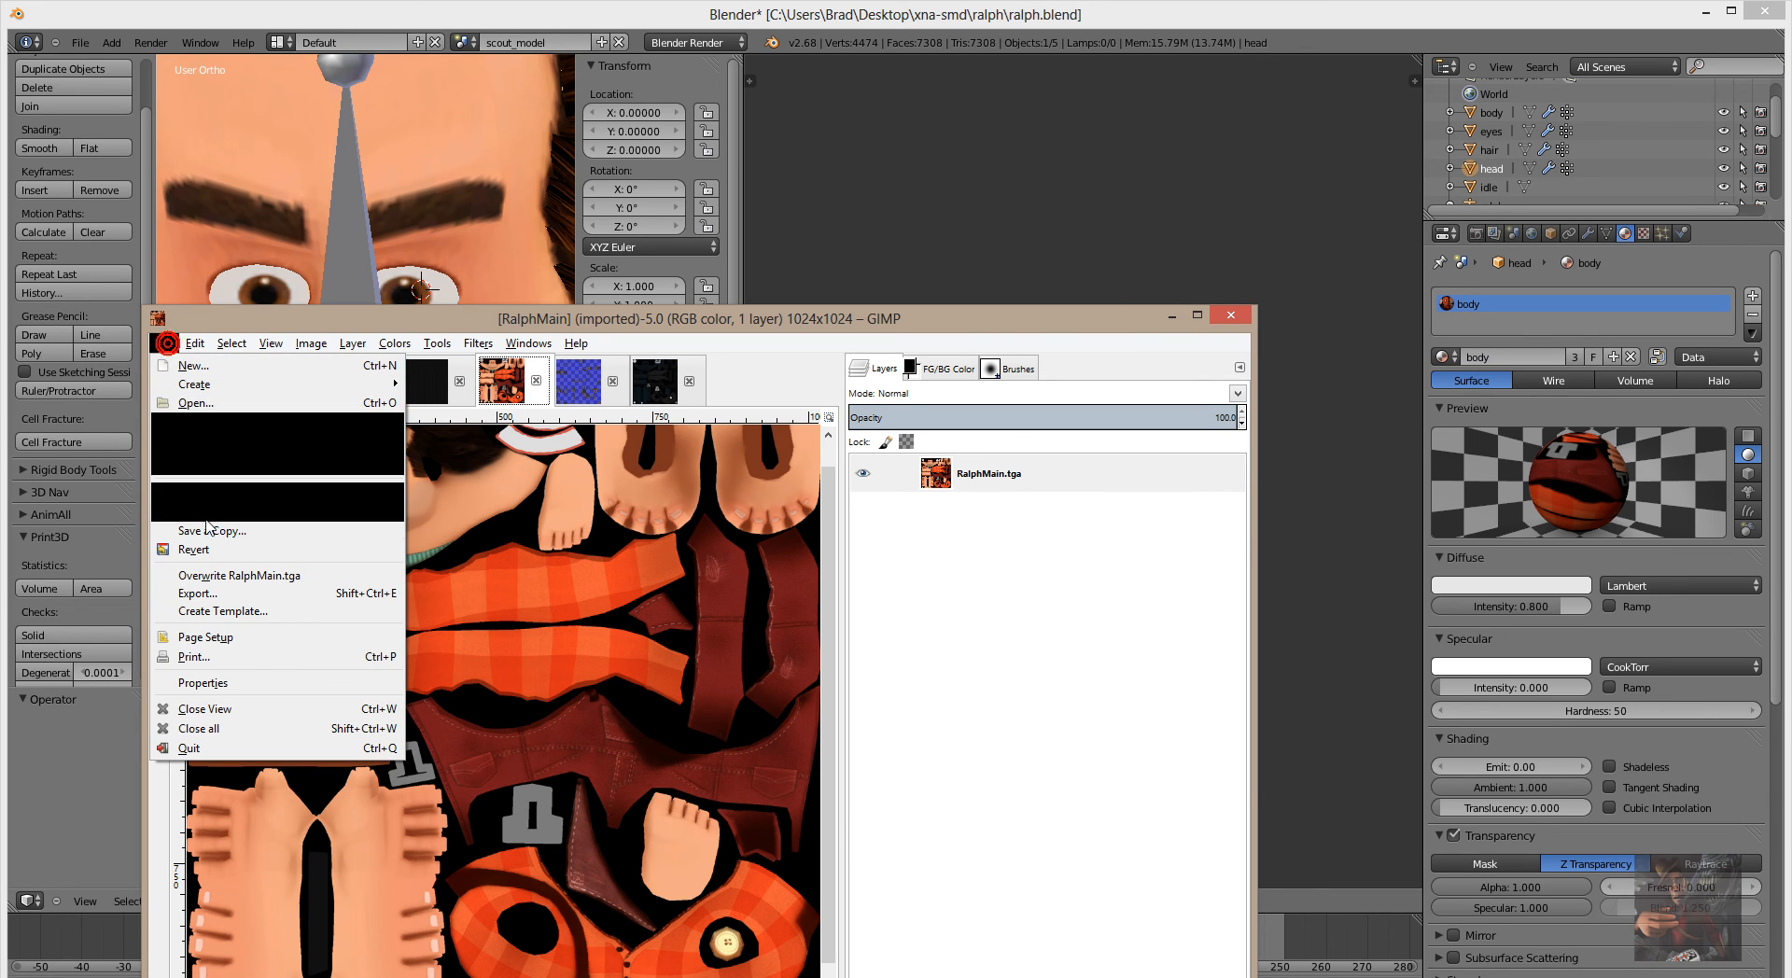
{"action": "left_click", "coordinate": [213, 600]}
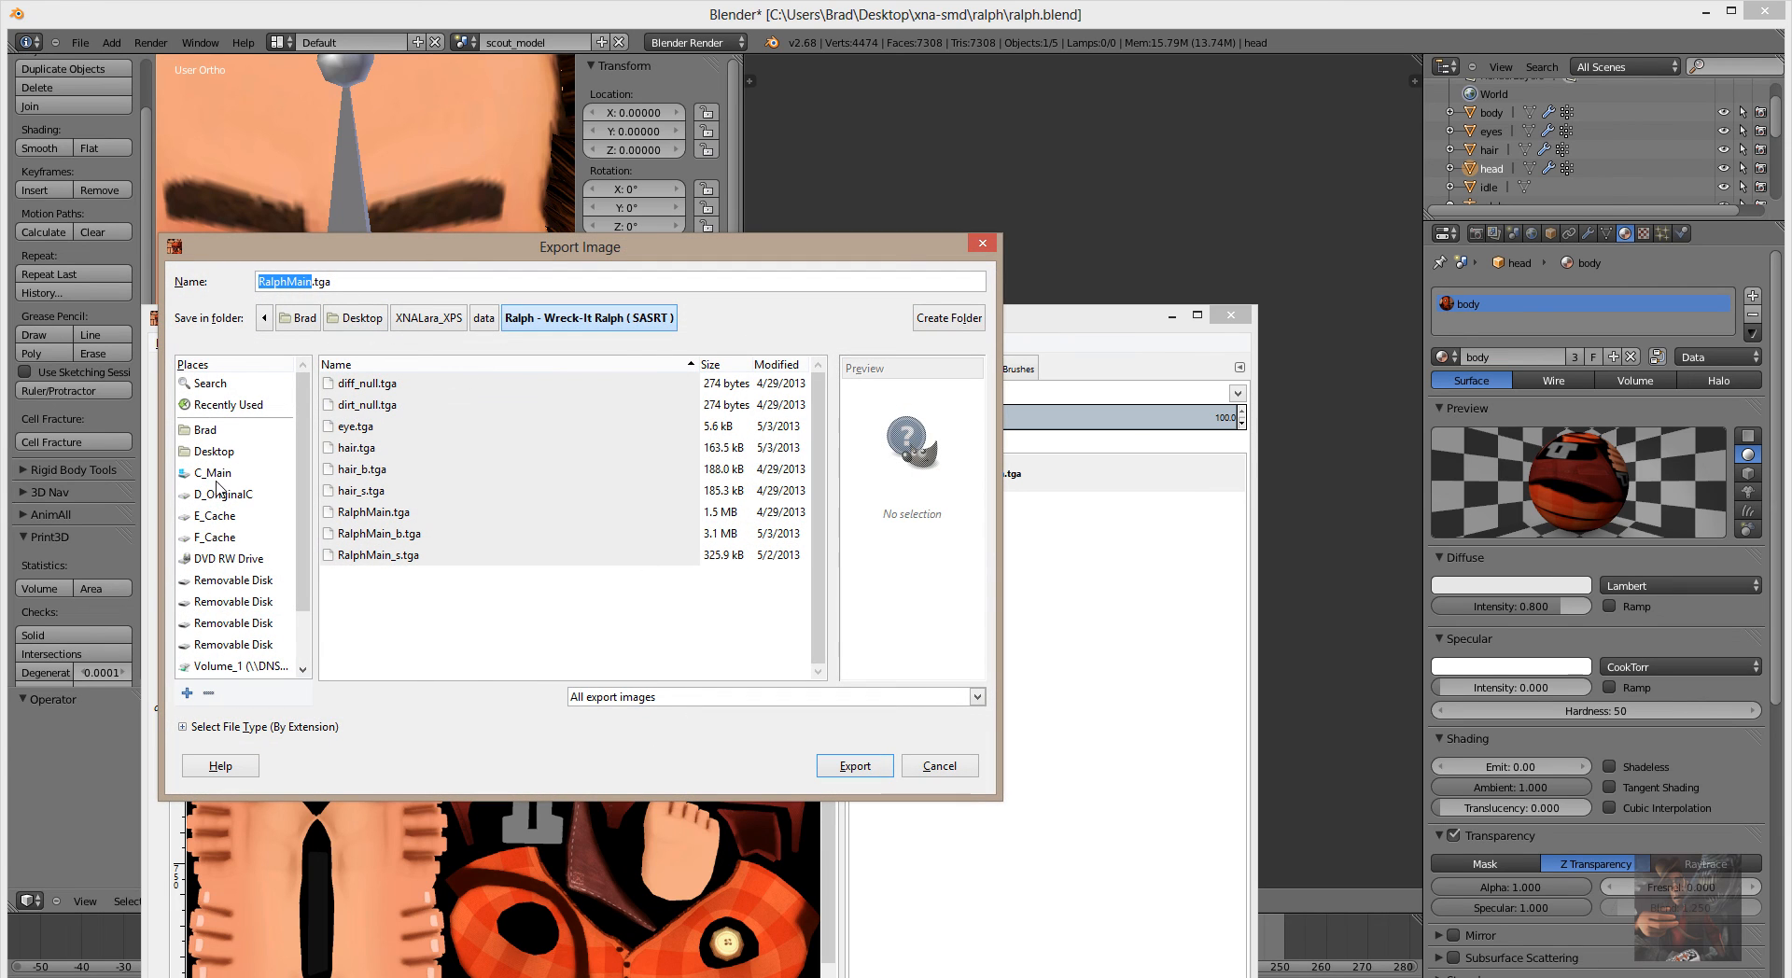
{"action": "left_click", "coordinate": [213, 407]}
{"action": "double_click", "coordinate": [355, 386]}
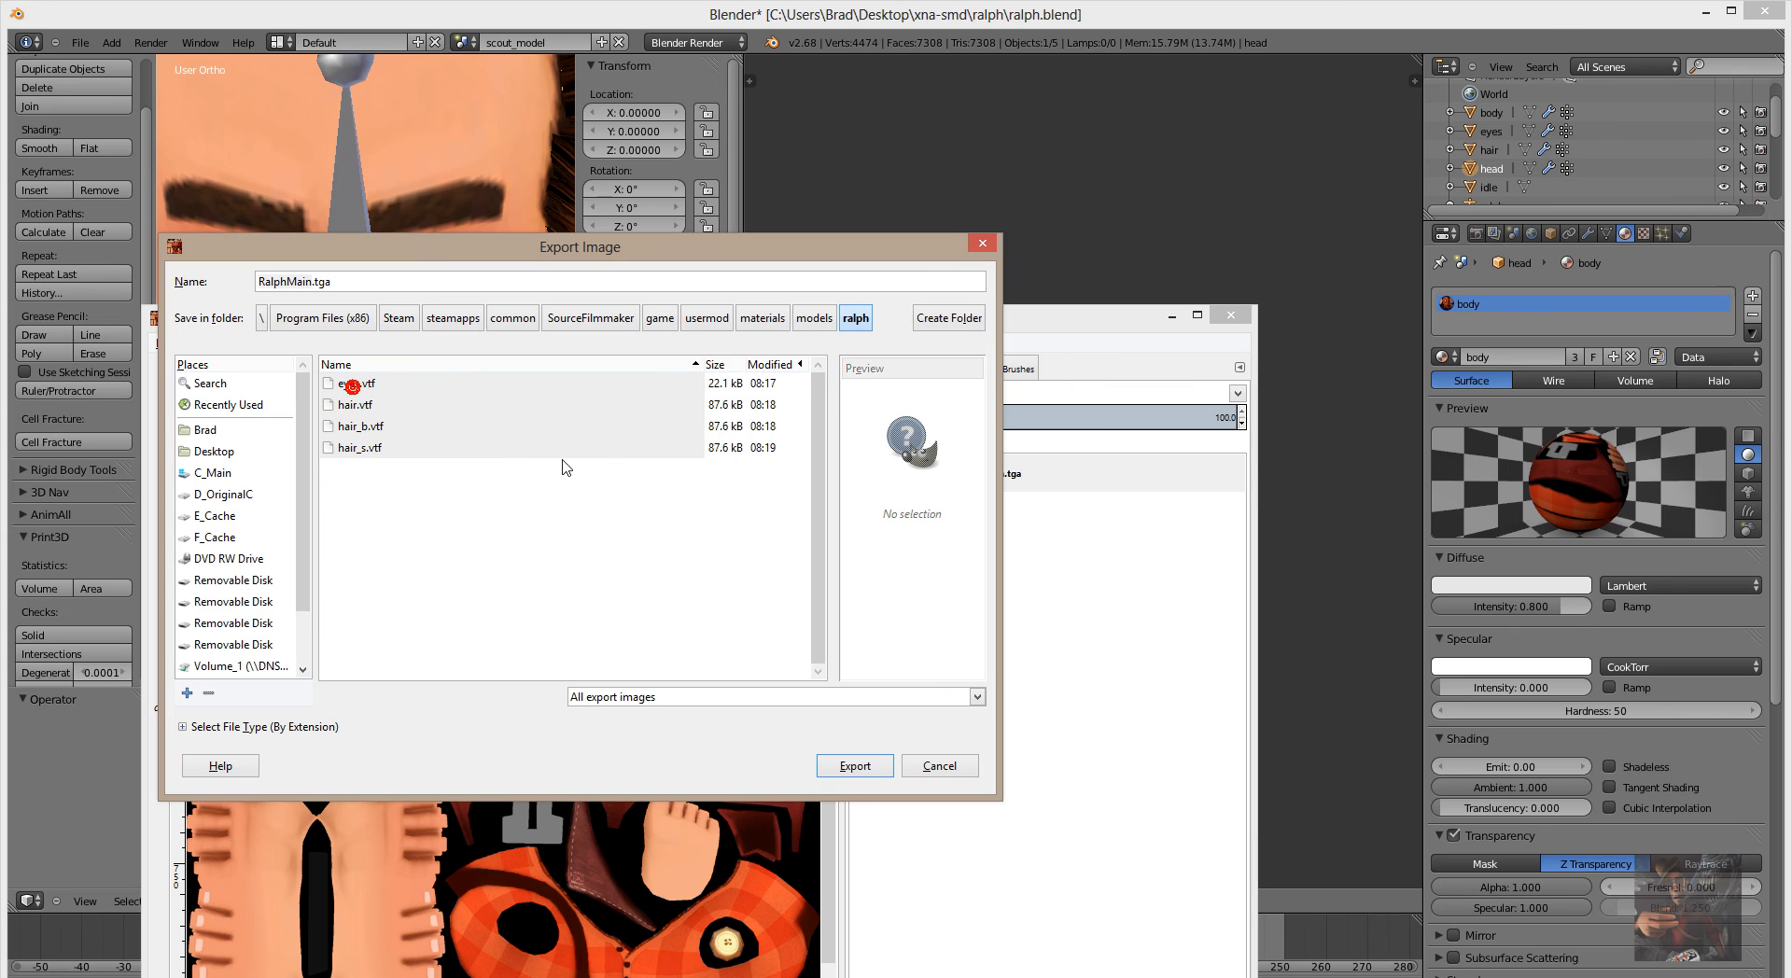
Name the main body texture's export file body.vtf and export it with the VTF Alpha option enabled.
{"action": "triple_click", "coordinate": [345, 292]}
{"action": "type", "text": "body.vtf"}
{"action": "left_click", "coordinate": [862, 769]}
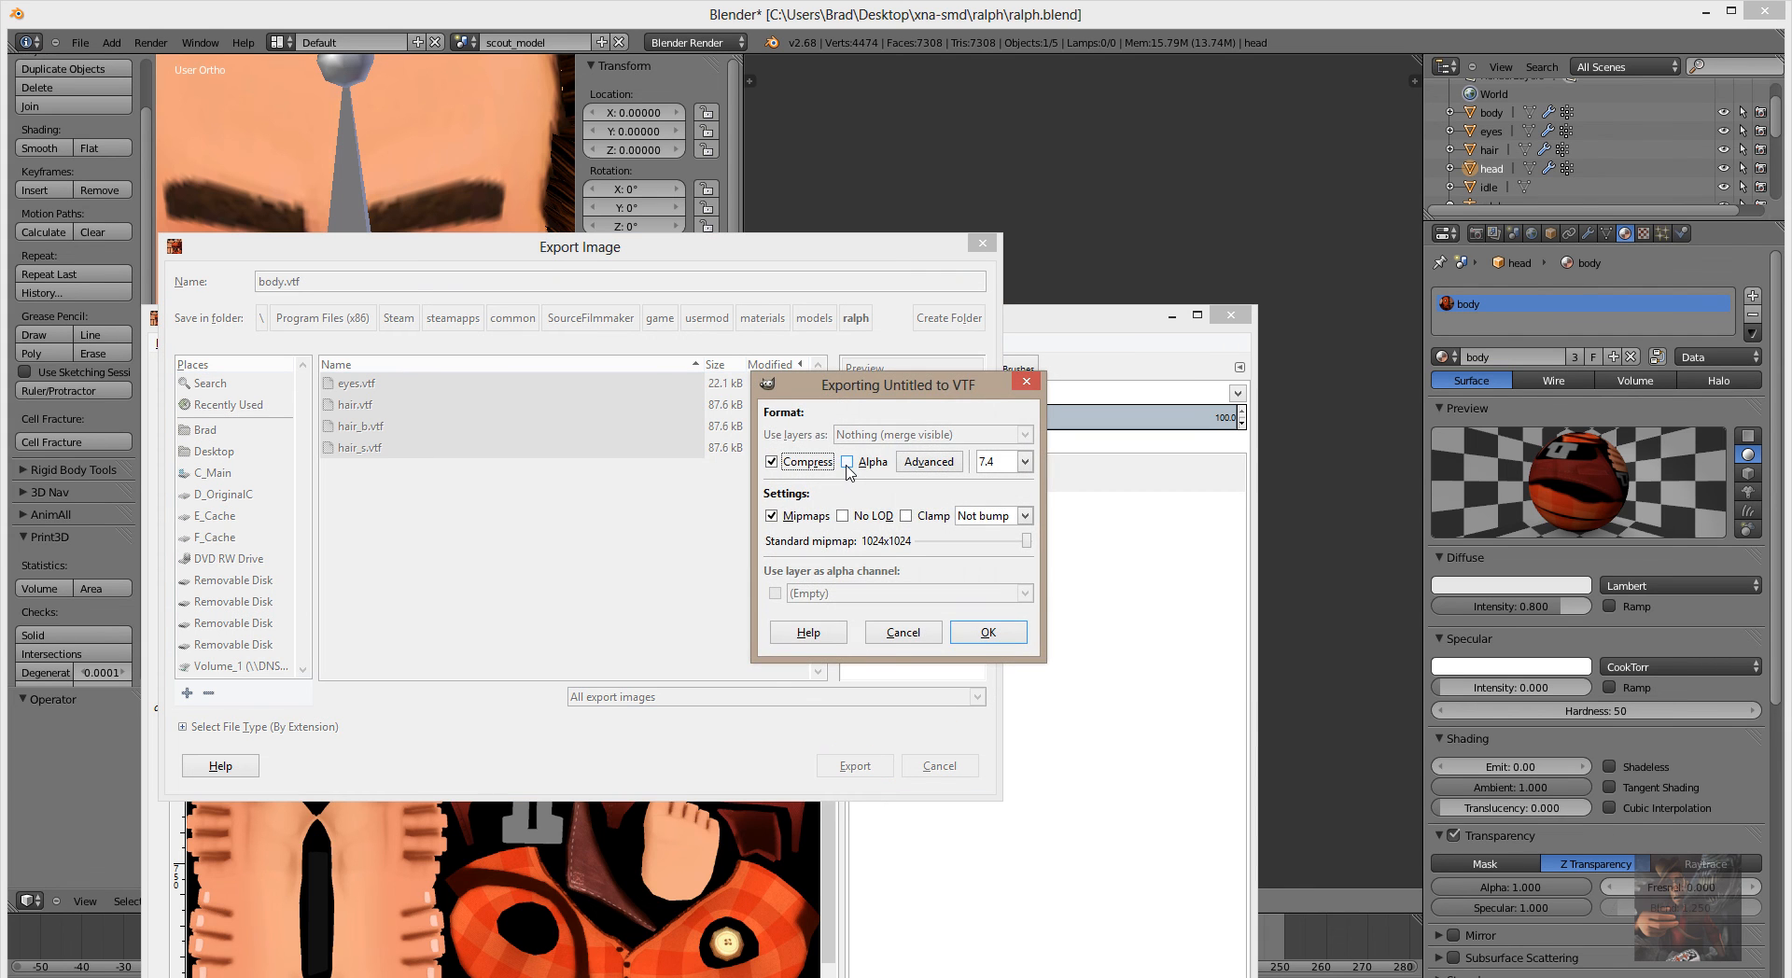
{"action": "left_click", "coordinate": [847, 462]}
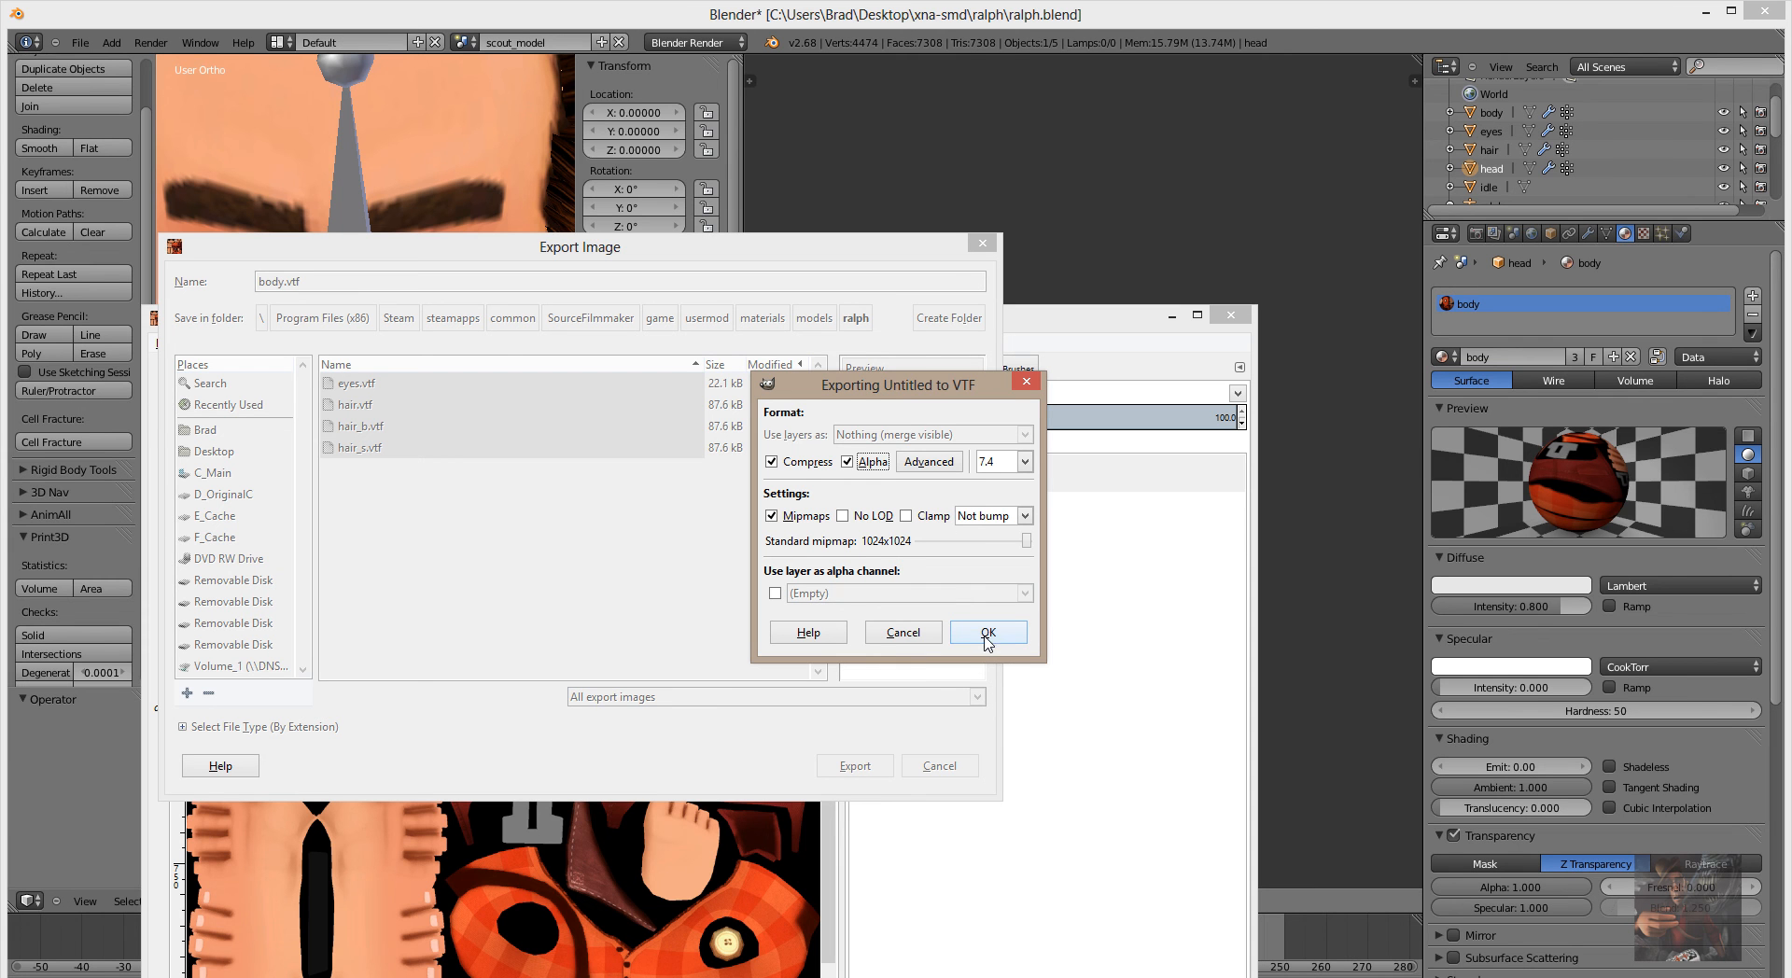
{"action": "left_click", "coordinate": [987, 638]}
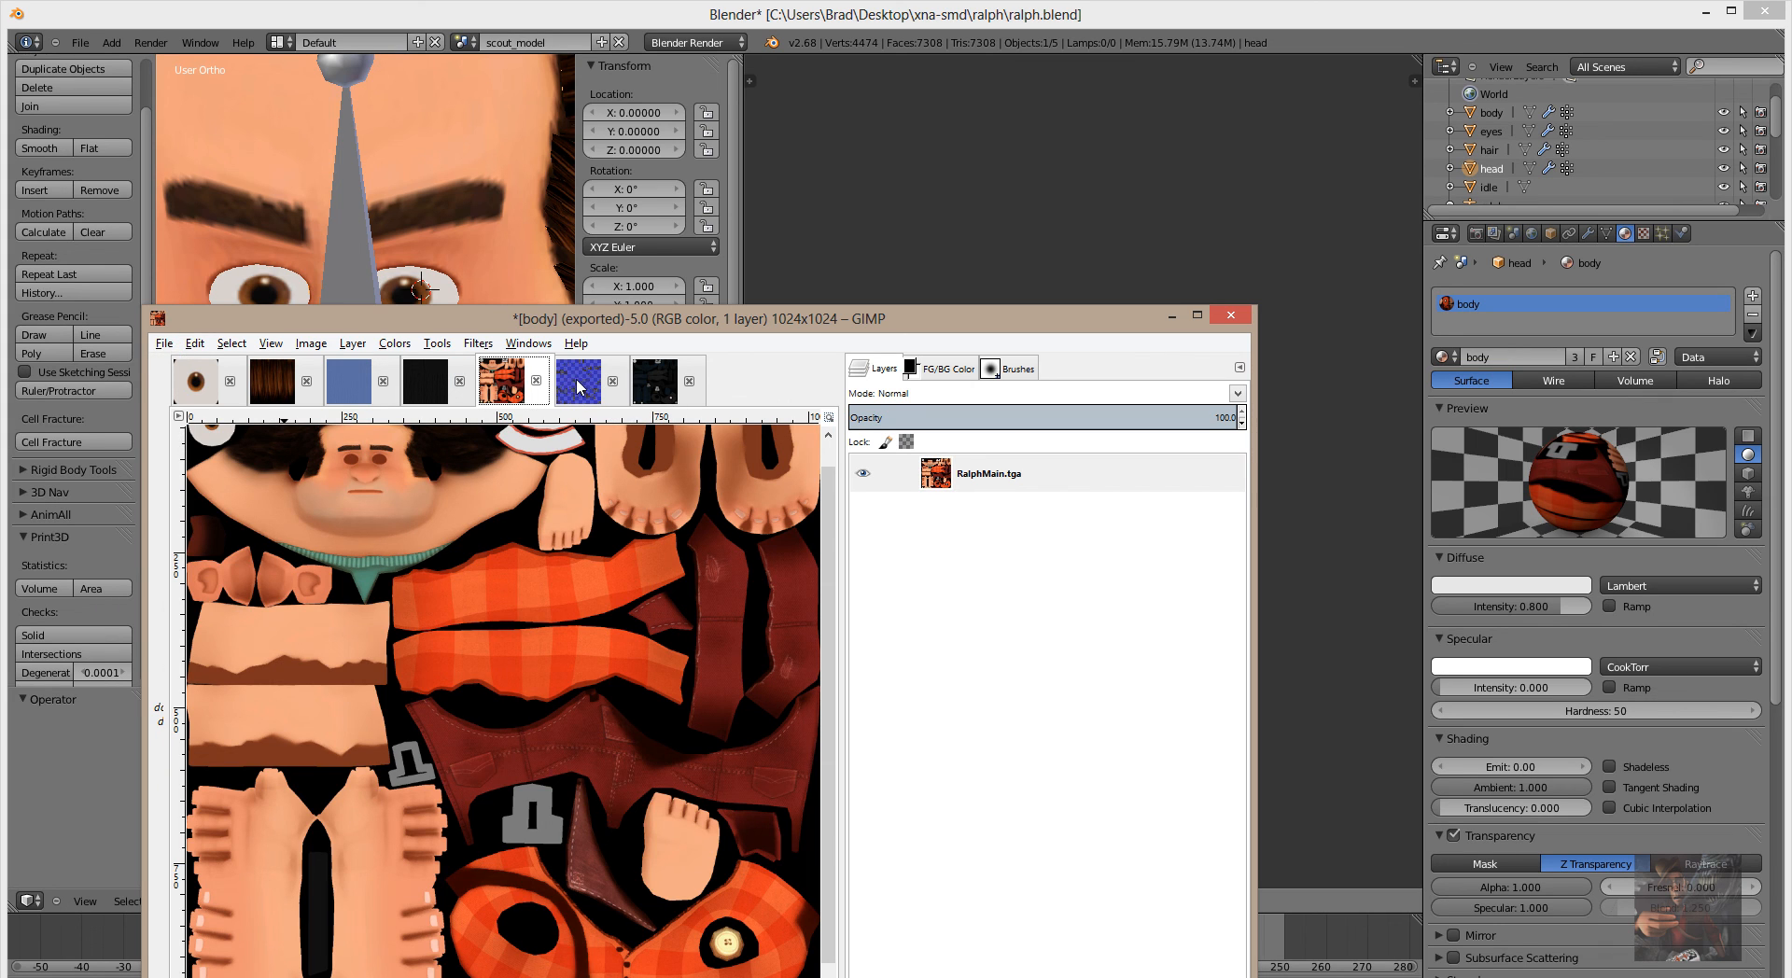
Start exporting the blue RalphMain_b image into the recently used ralph folder under SFM's materials\models.
{"action": "left_click", "coordinate": [580, 387]}
{"action": "left_click", "coordinate": [167, 345]}
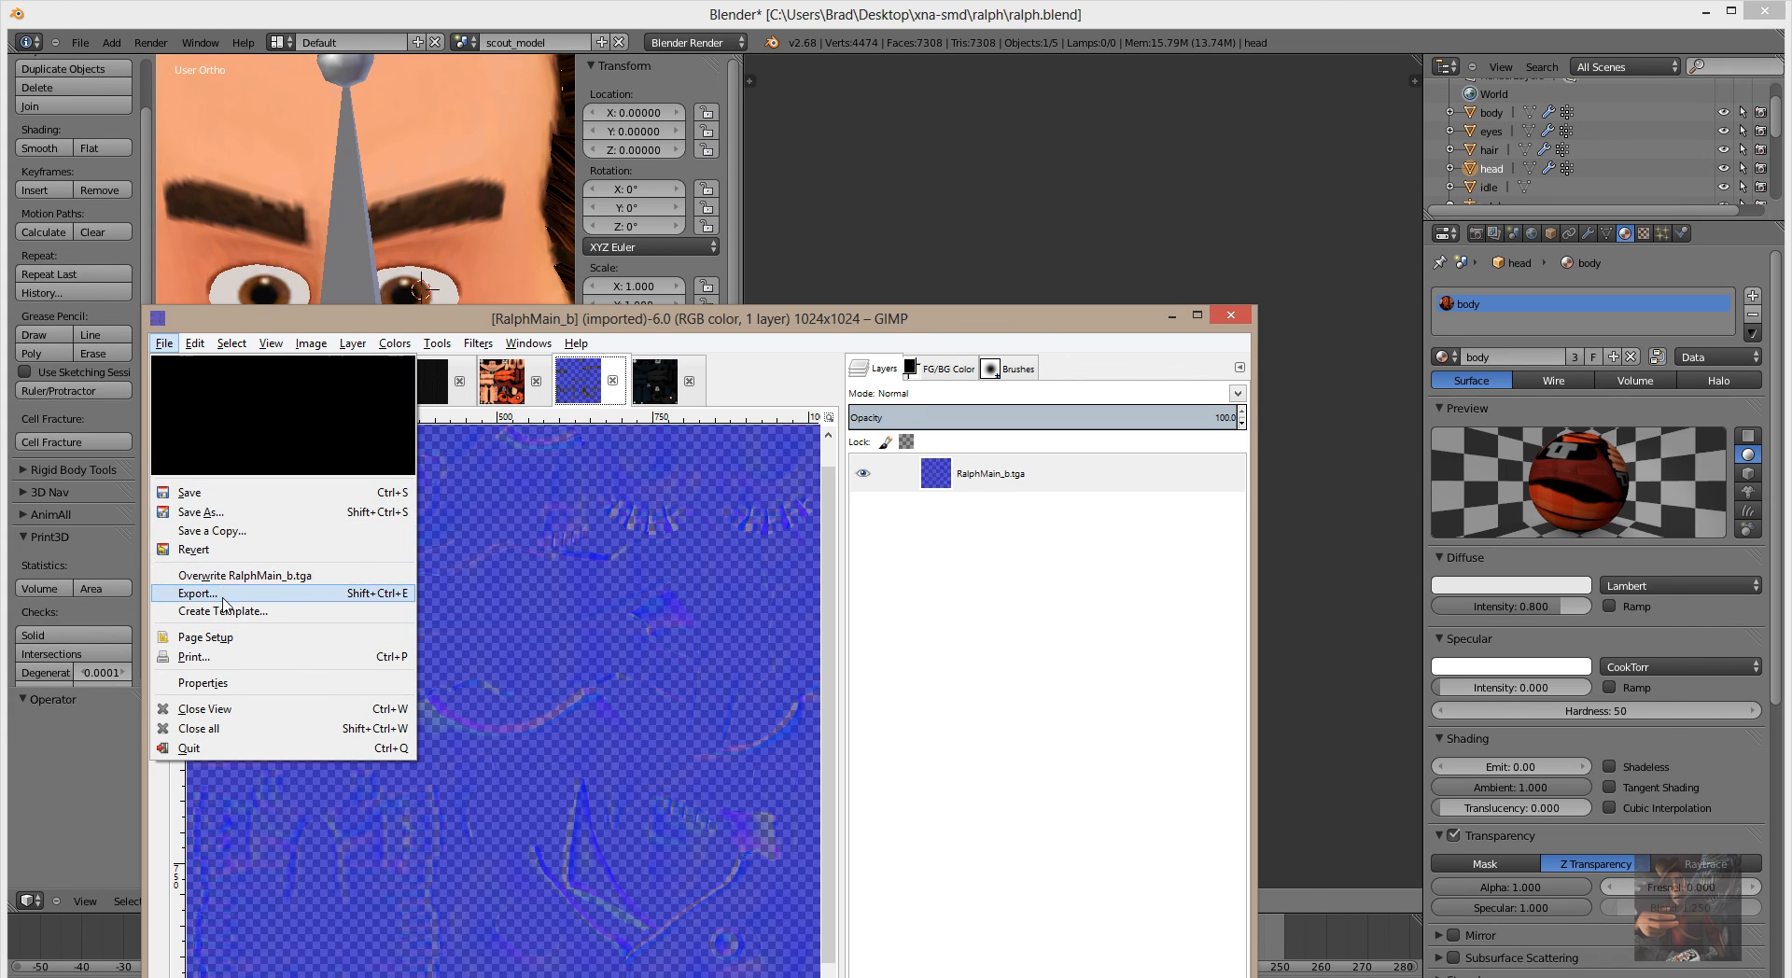
{"action": "left_click", "coordinate": [201, 594]}
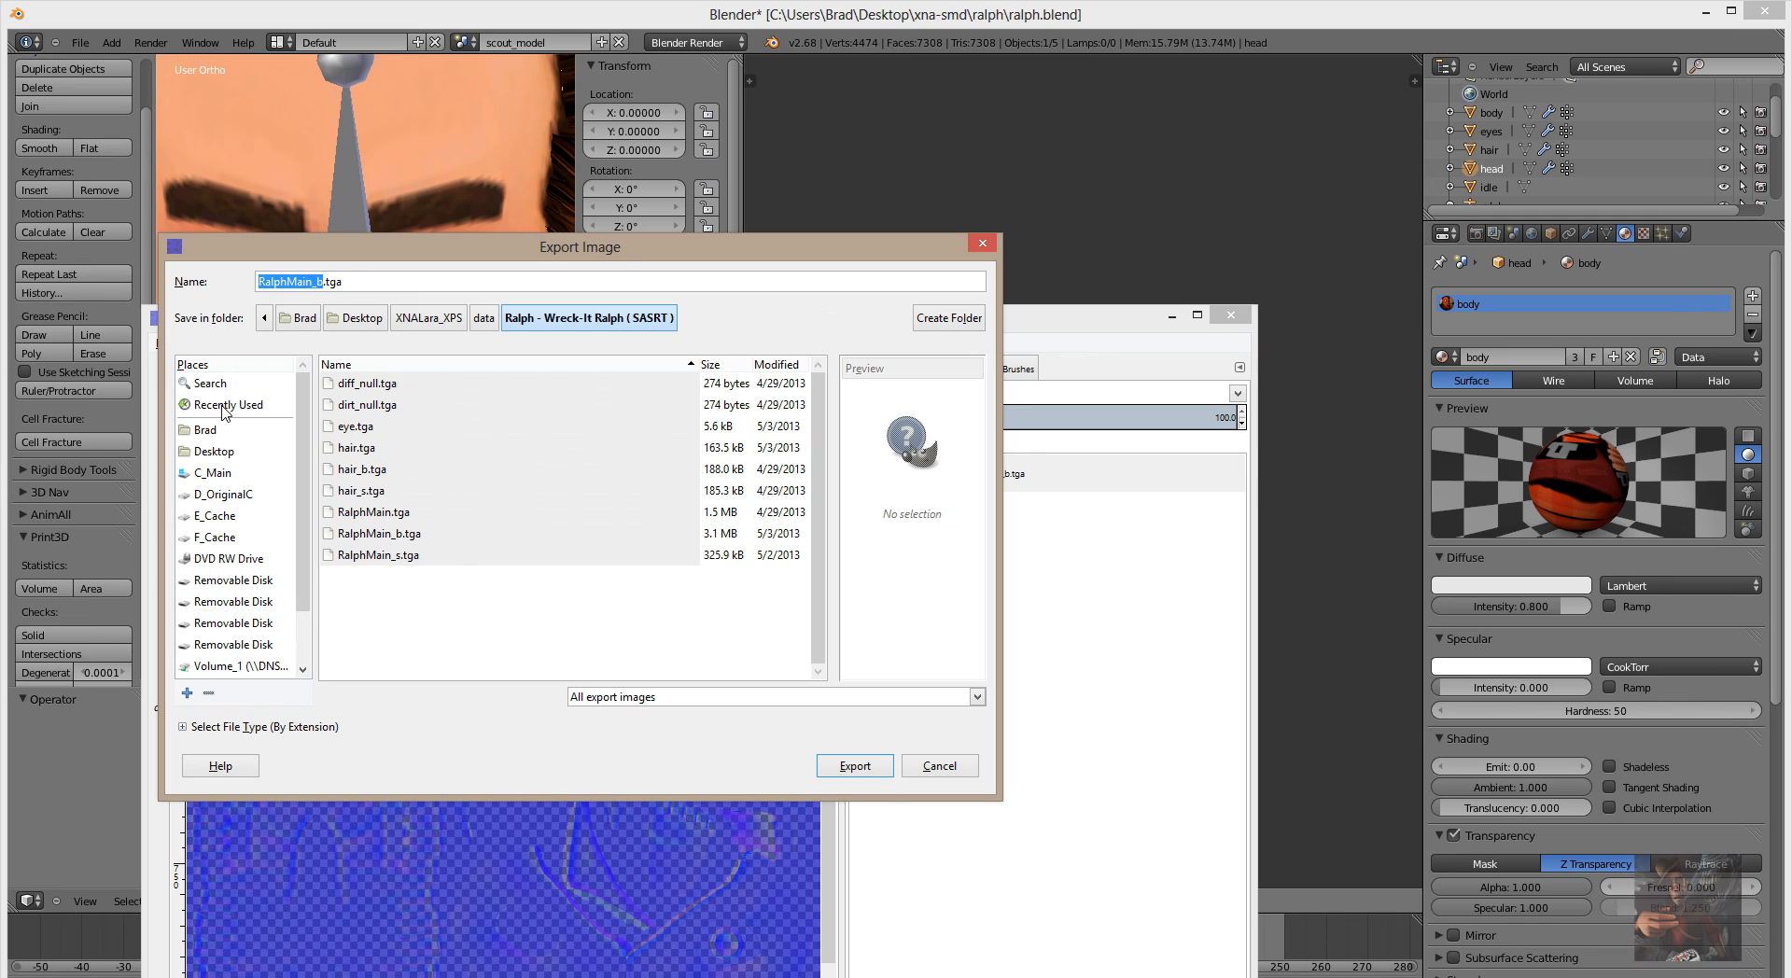
{"action": "left_click", "coordinate": [224, 407]}
{"action": "double_click", "coordinate": [355, 409]}
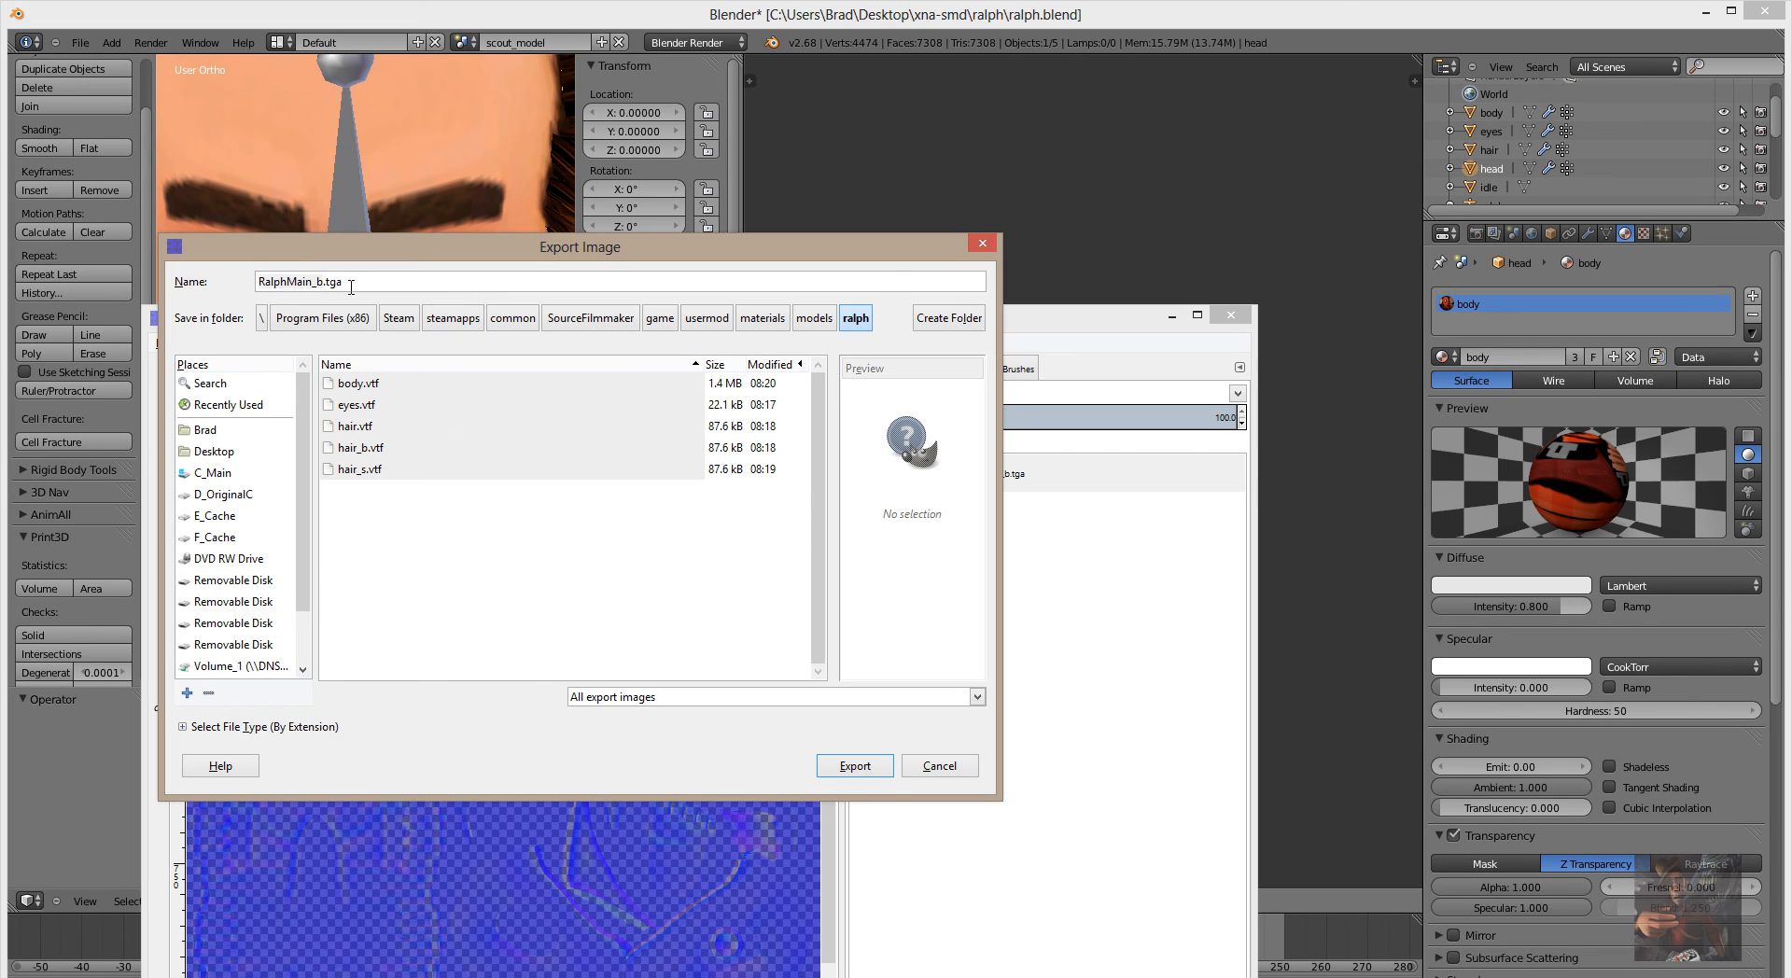
Name the RalphMain_b export file body_b.vtf and export it with the VTF Alpha option enabled.
{"action": "double_click", "coordinate": [321, 286]}
{"action": "left_click", "coordinate": [313, 284]}
{"action": "left_click_drag", "start_coordinate": [311, 283], "coordinate": [188, 290]}
{"action": "left_click_drag", "start_coordinate": [390, 289], "coordinate": [187, 293]}
{"action": "type", "text": "body_b.vtf"}
{"action": "left_click", "coordinate": [855, 766]}
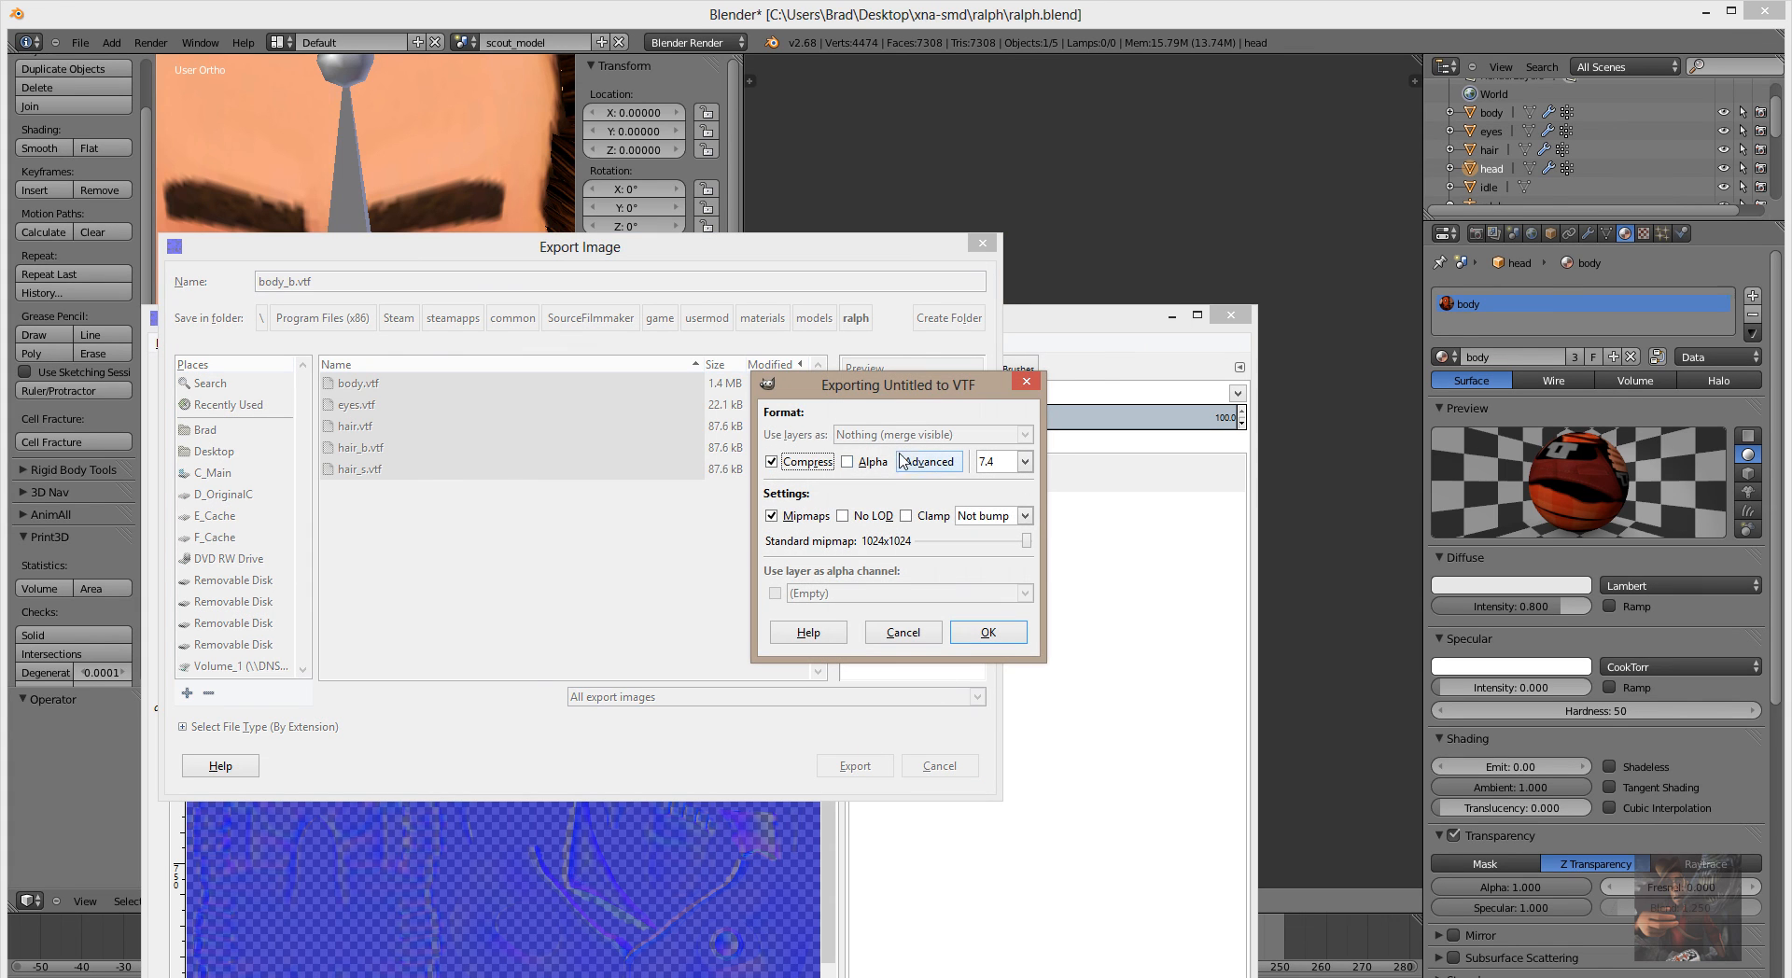
{"action": "left_click", "coordinate": [848, 461]}
{"action": "left_click", "coordinate": [989, 635]}
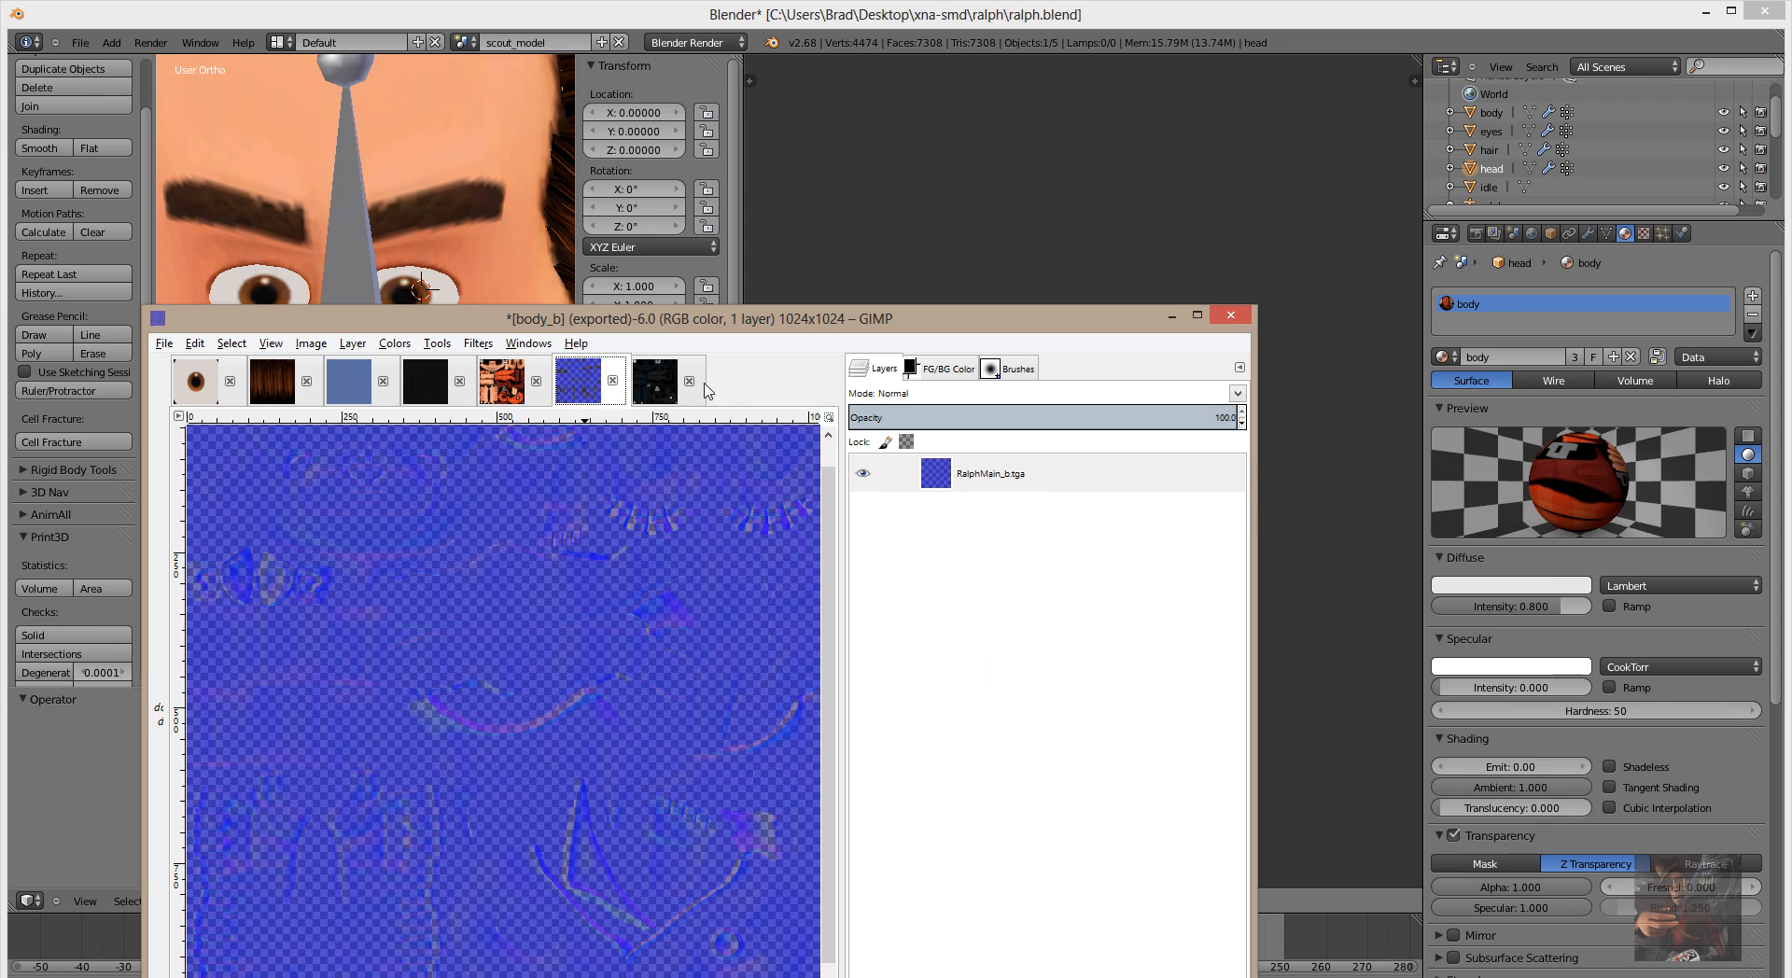
Start exporting the dark RalphMain_s image into the recently used ralph folder under SFM's materials\models.
{"action": "left_click", "coordinate": [656, 397]}
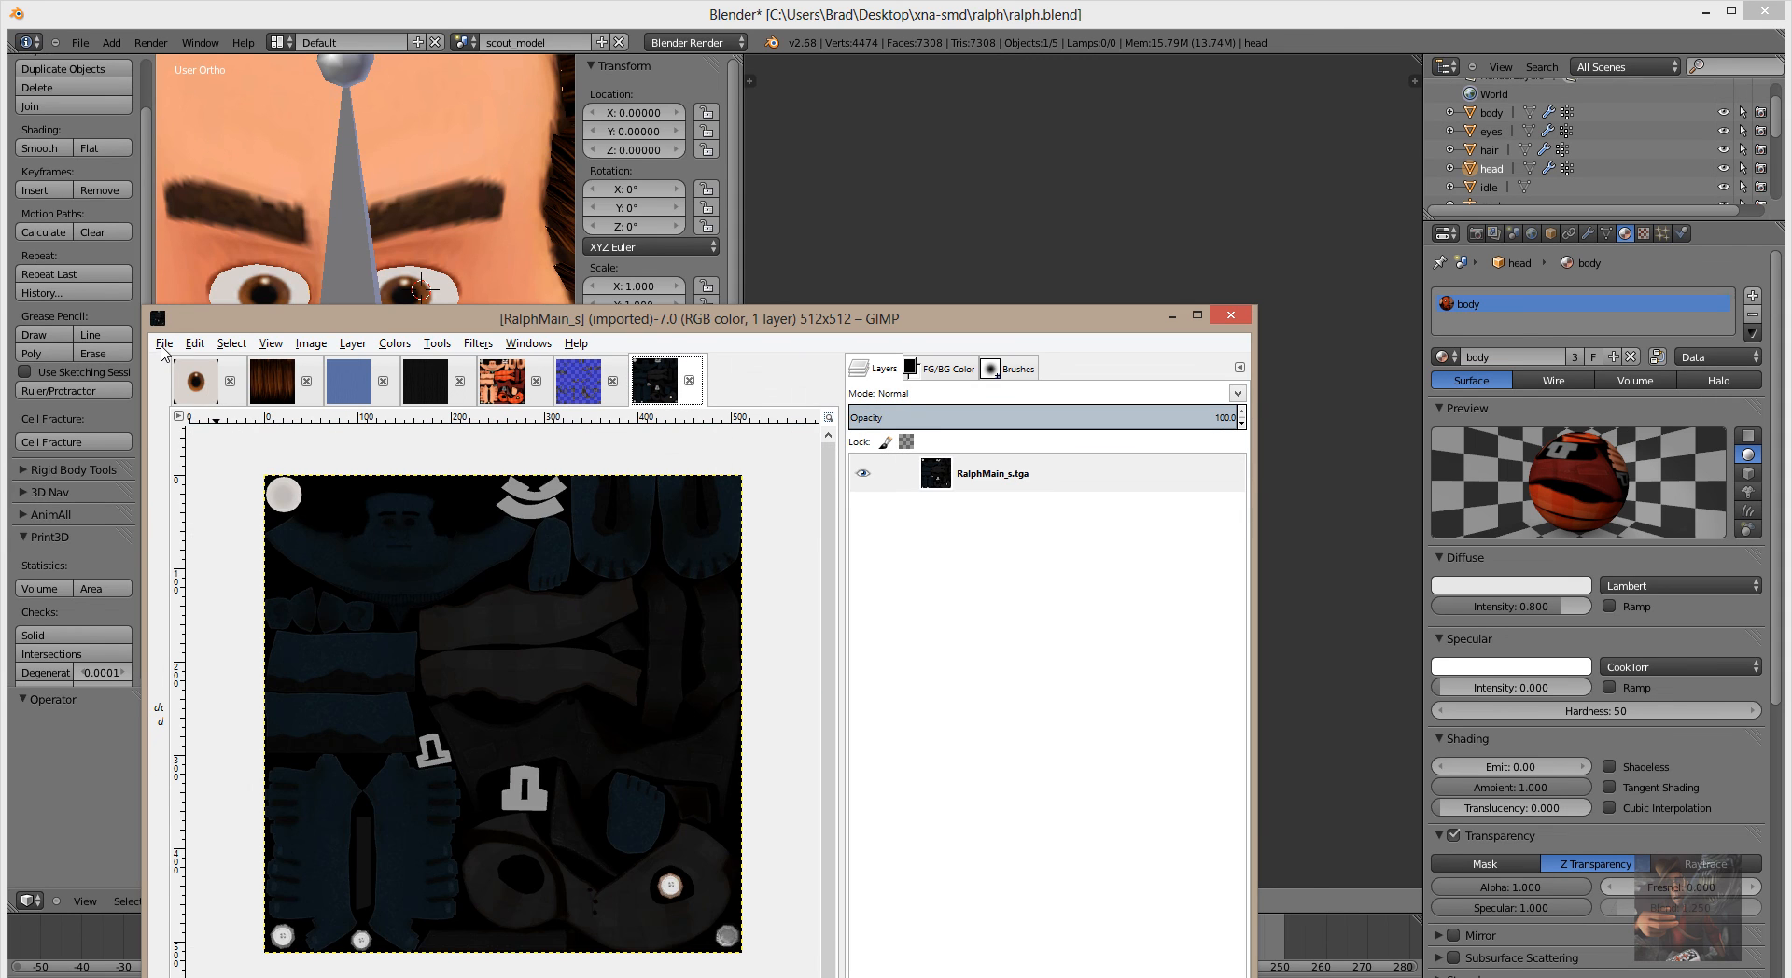
{"action": "left_click", "coordinate": [163, 345]}
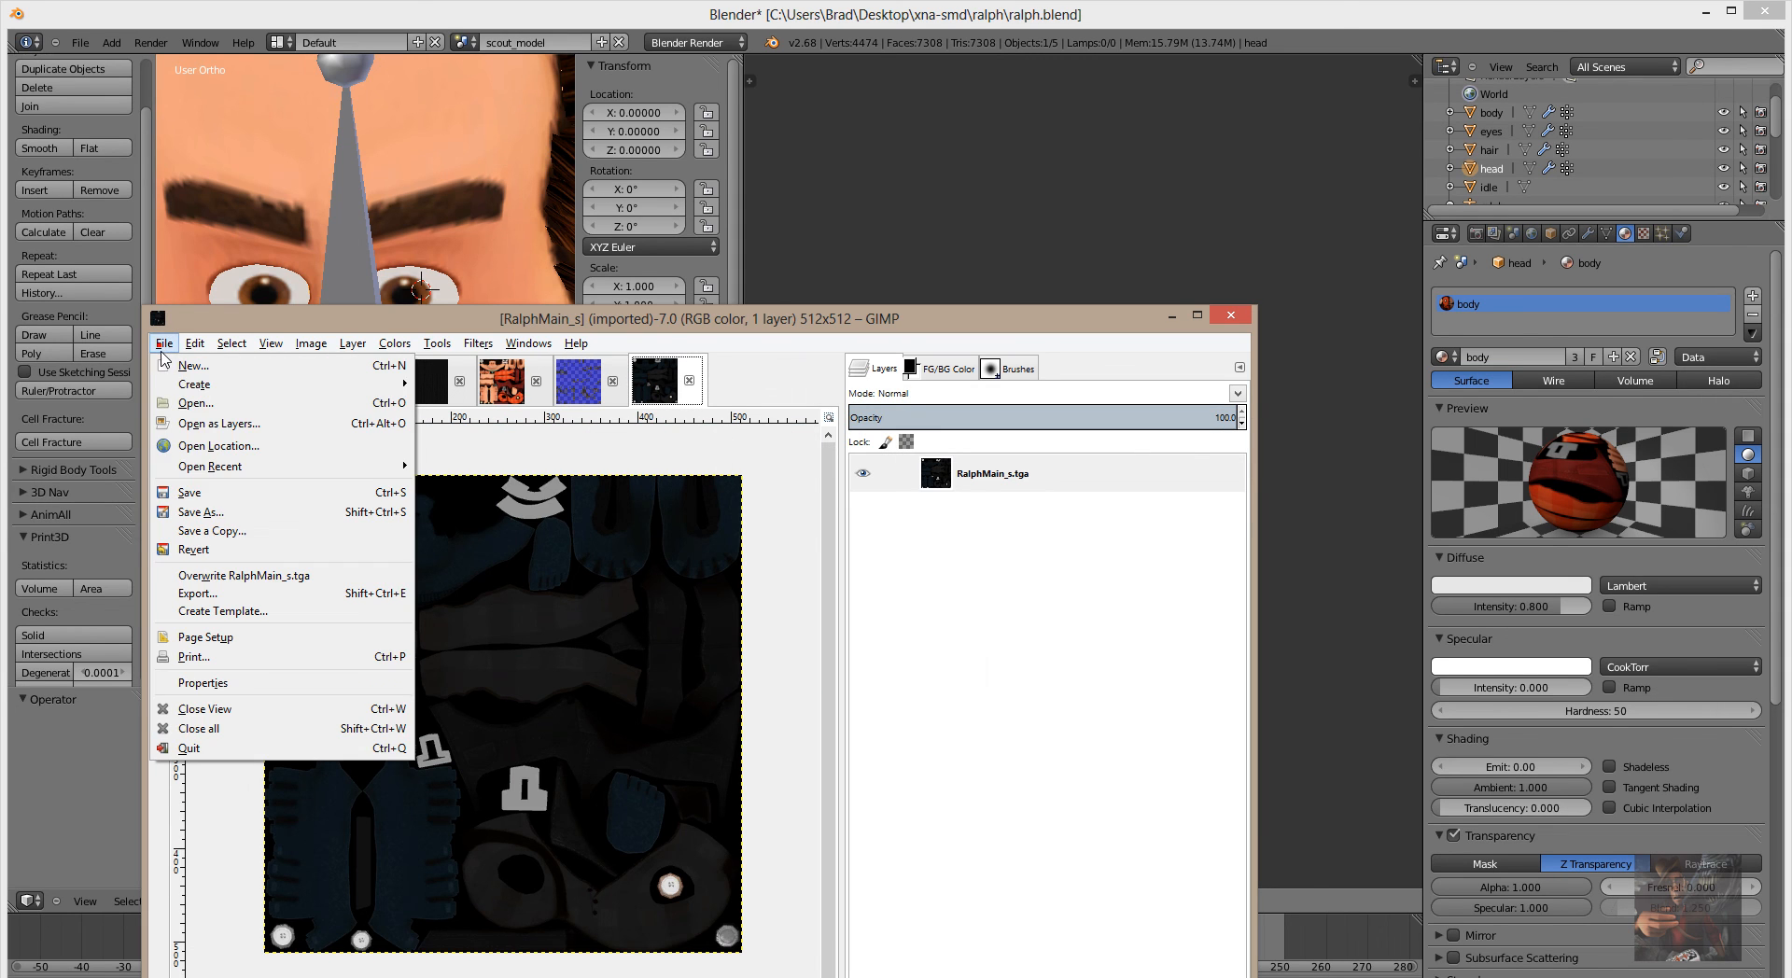
{"action": "left_click", "coordinate": [214, 593]}
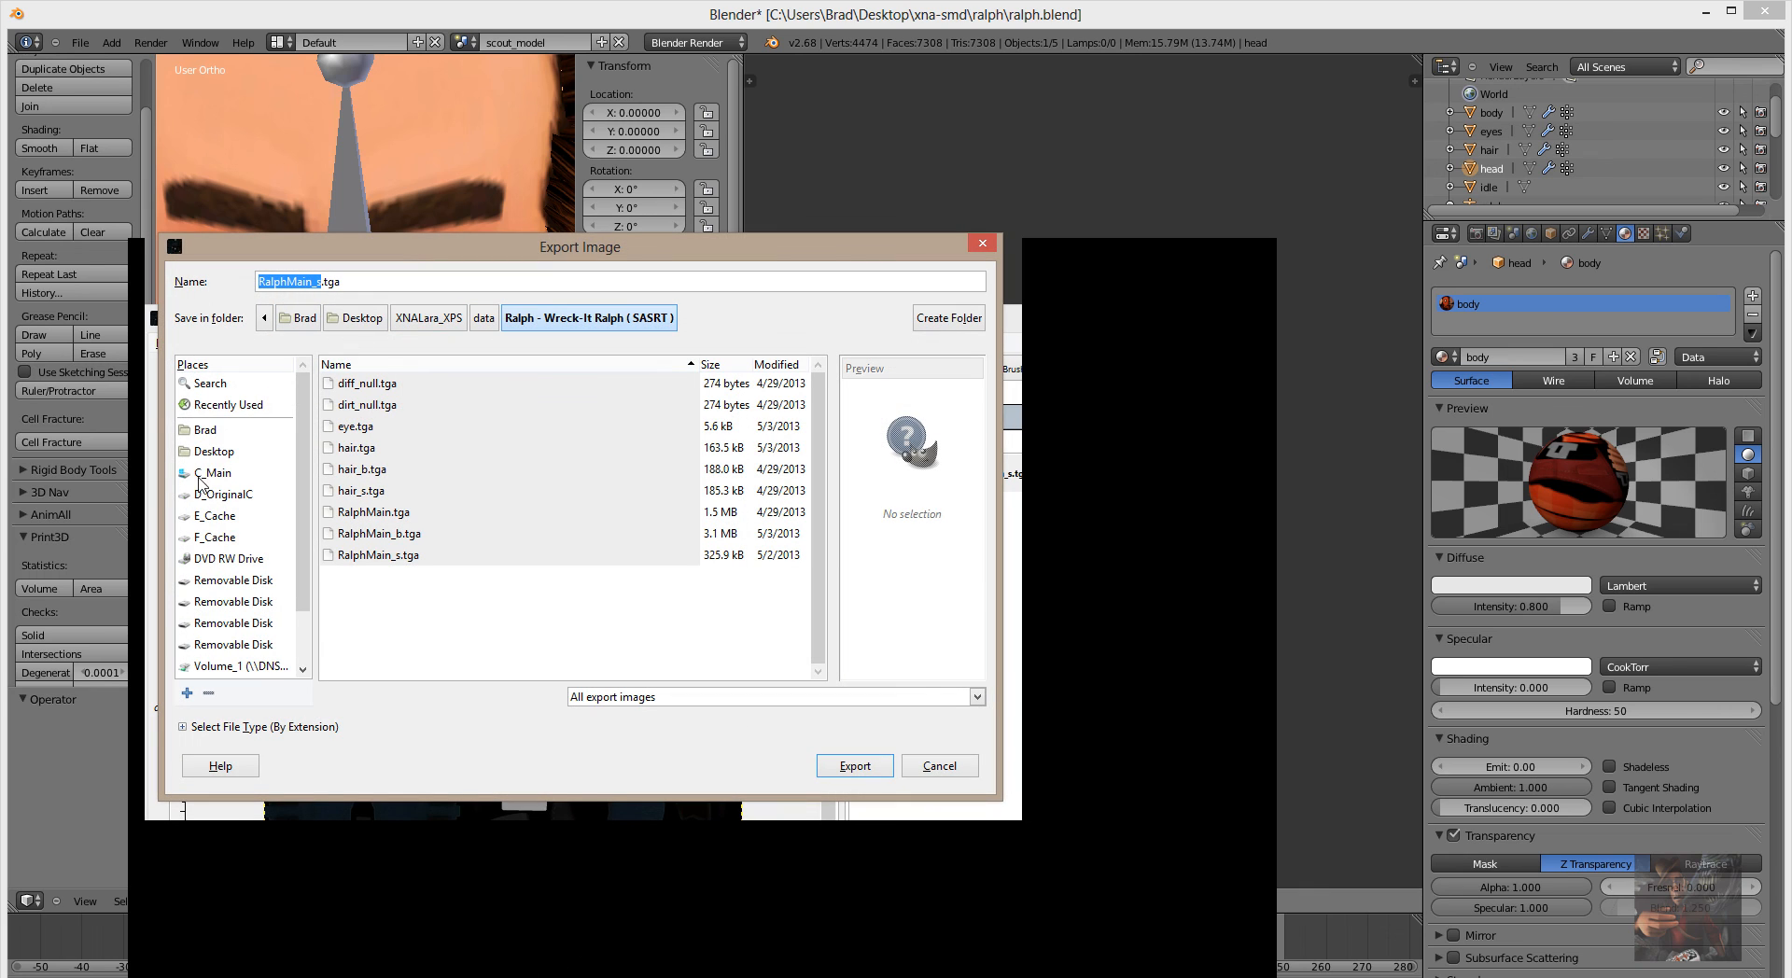
{"action": "left_click", "coordinate": [219, 406]}
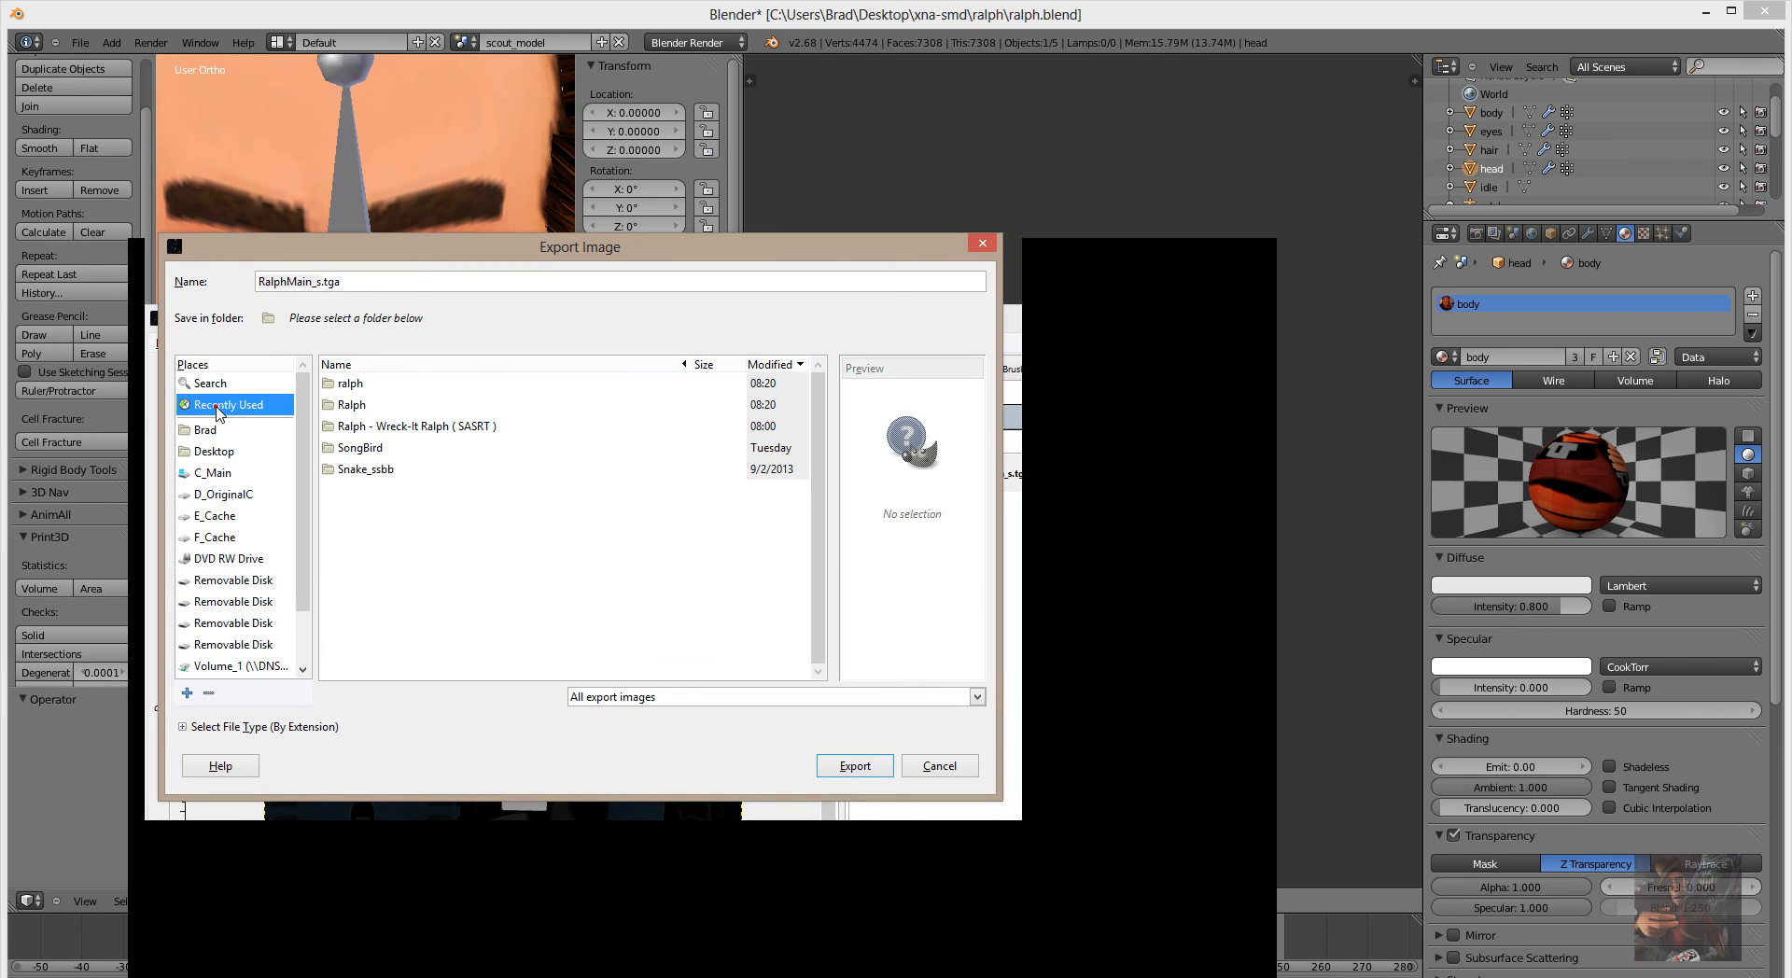
{"action": "double_click", "coordinate": [358, 406]}
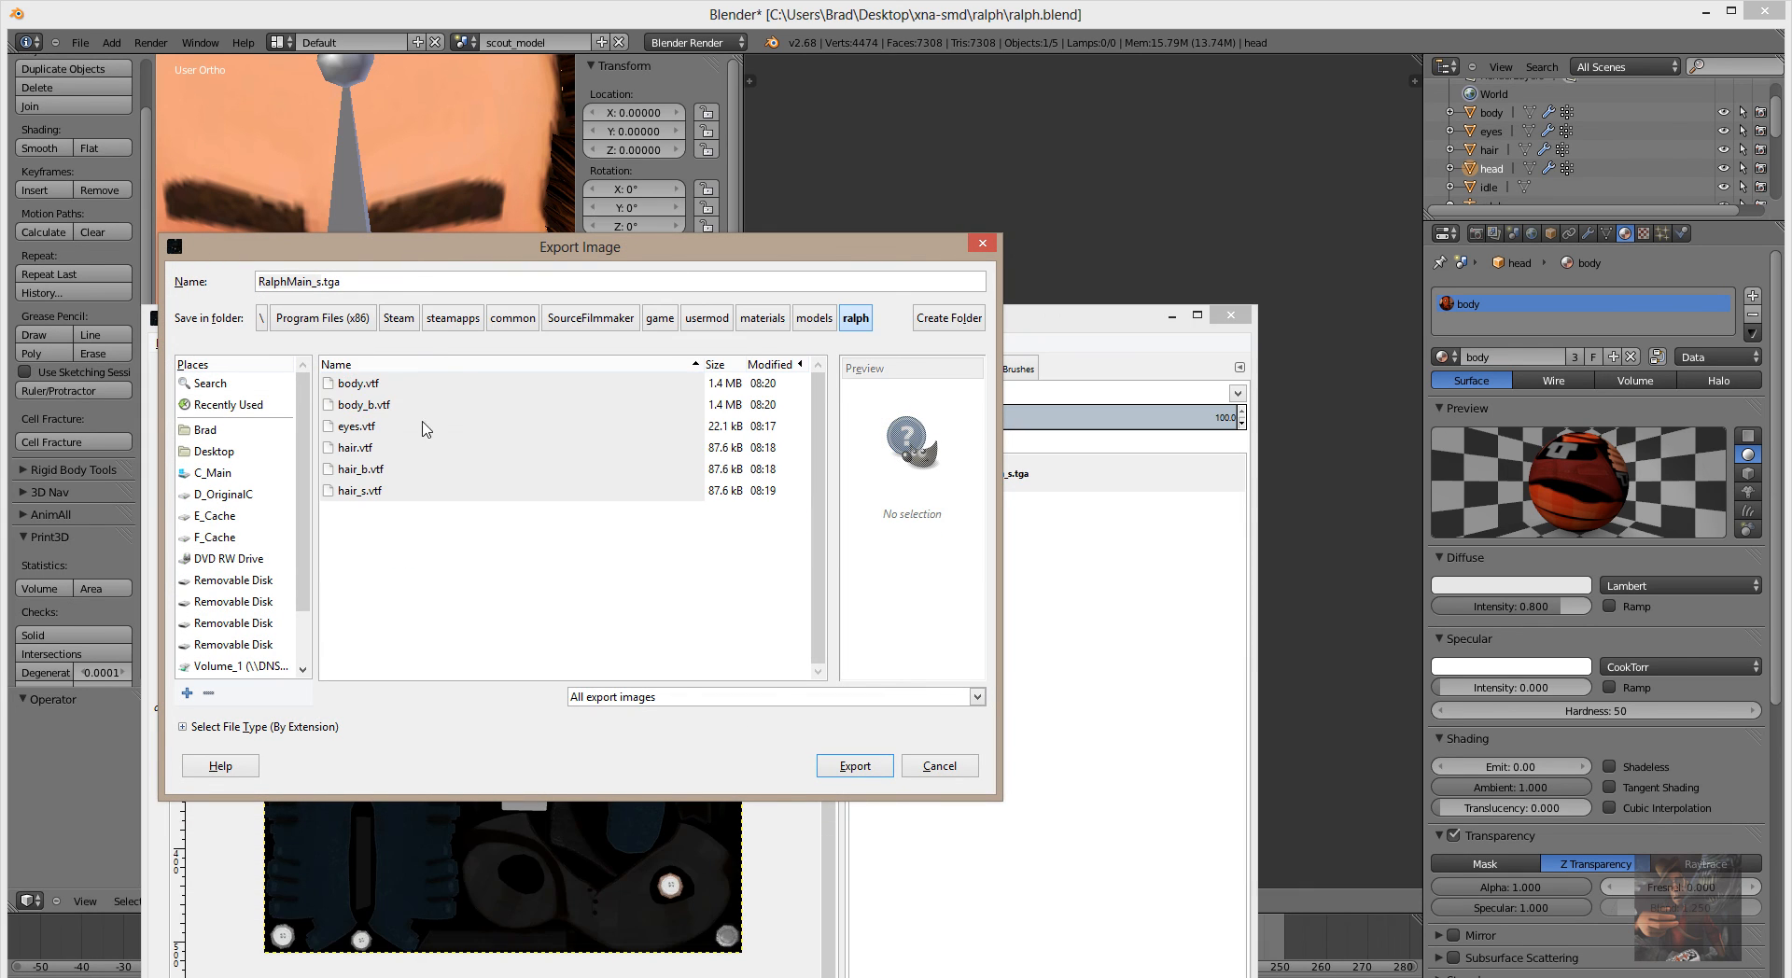
Name the RalphMain_s export file body_s.vtf and export it with the VTF Alpha option enabled.
{"action": "left_click", "coordinate": [385, 283]}
{"action": "key", "text": "BackSpace"}
{"action": "key", "text": "BackSpace"}
{"action": "key", "text": "BackSpace"}
{"action": "key", "text": "BackSpace"}
{"action": "key", "text": "BackSpace"}
{"action": "key", "text": "BackSpace"}
{"action": "key", "text": "BackSpace"}
{"action": "key", "text": "BackSpace"}
{"action": "key", "text": "BackSpace"}
{"action": "key", "text": "BackSpace"}
{"action": "type", "text": "bod"}
{"action": "left_click", "coordinate": [868, 767]}
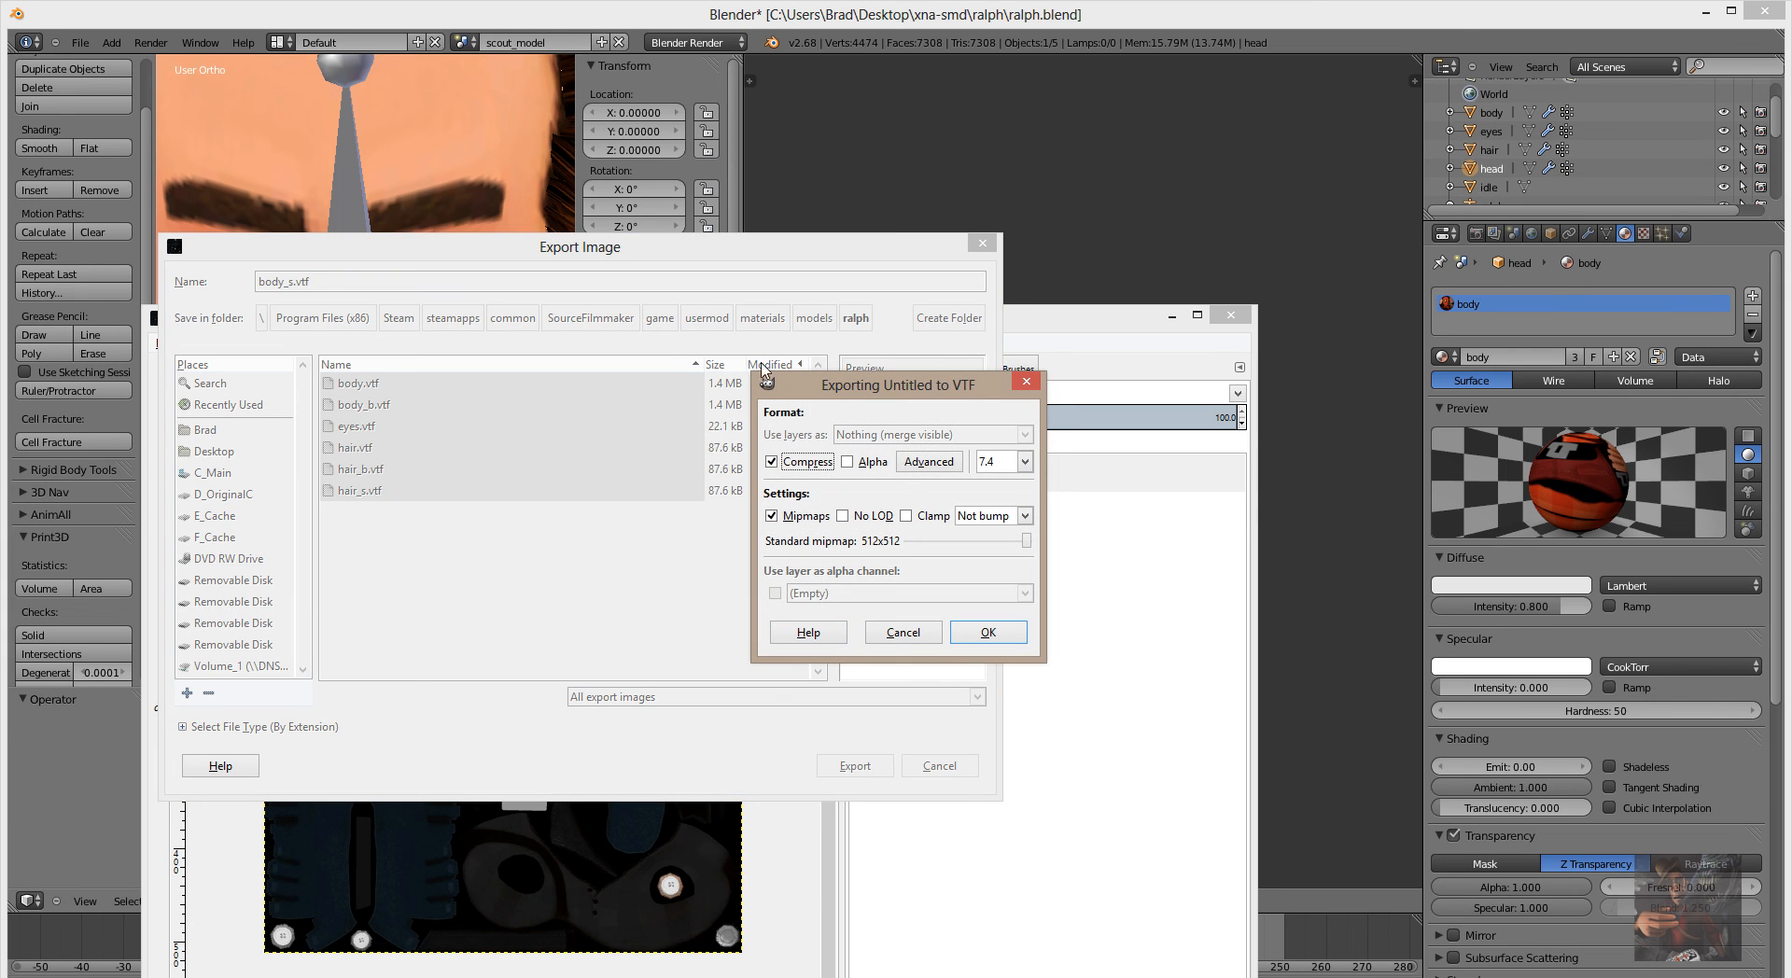
{"action": "left_click", "coordinate": [847, 461]}
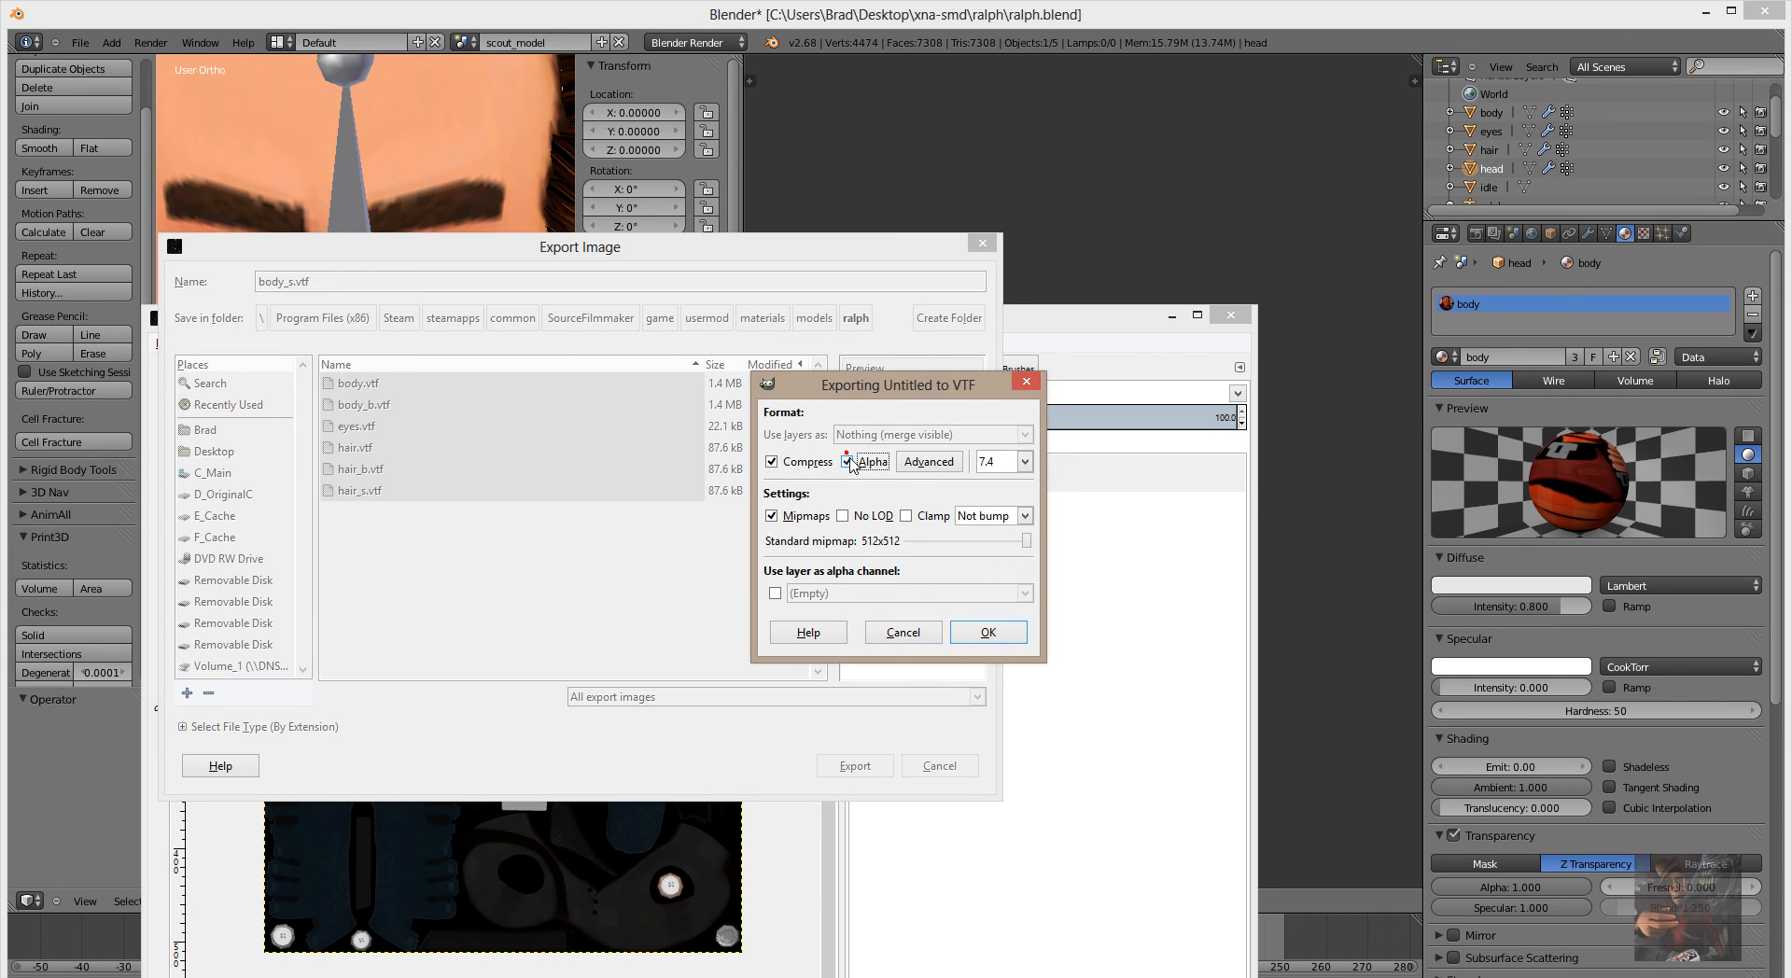
{"action": "left_click", "coordinate": [997, 635]}
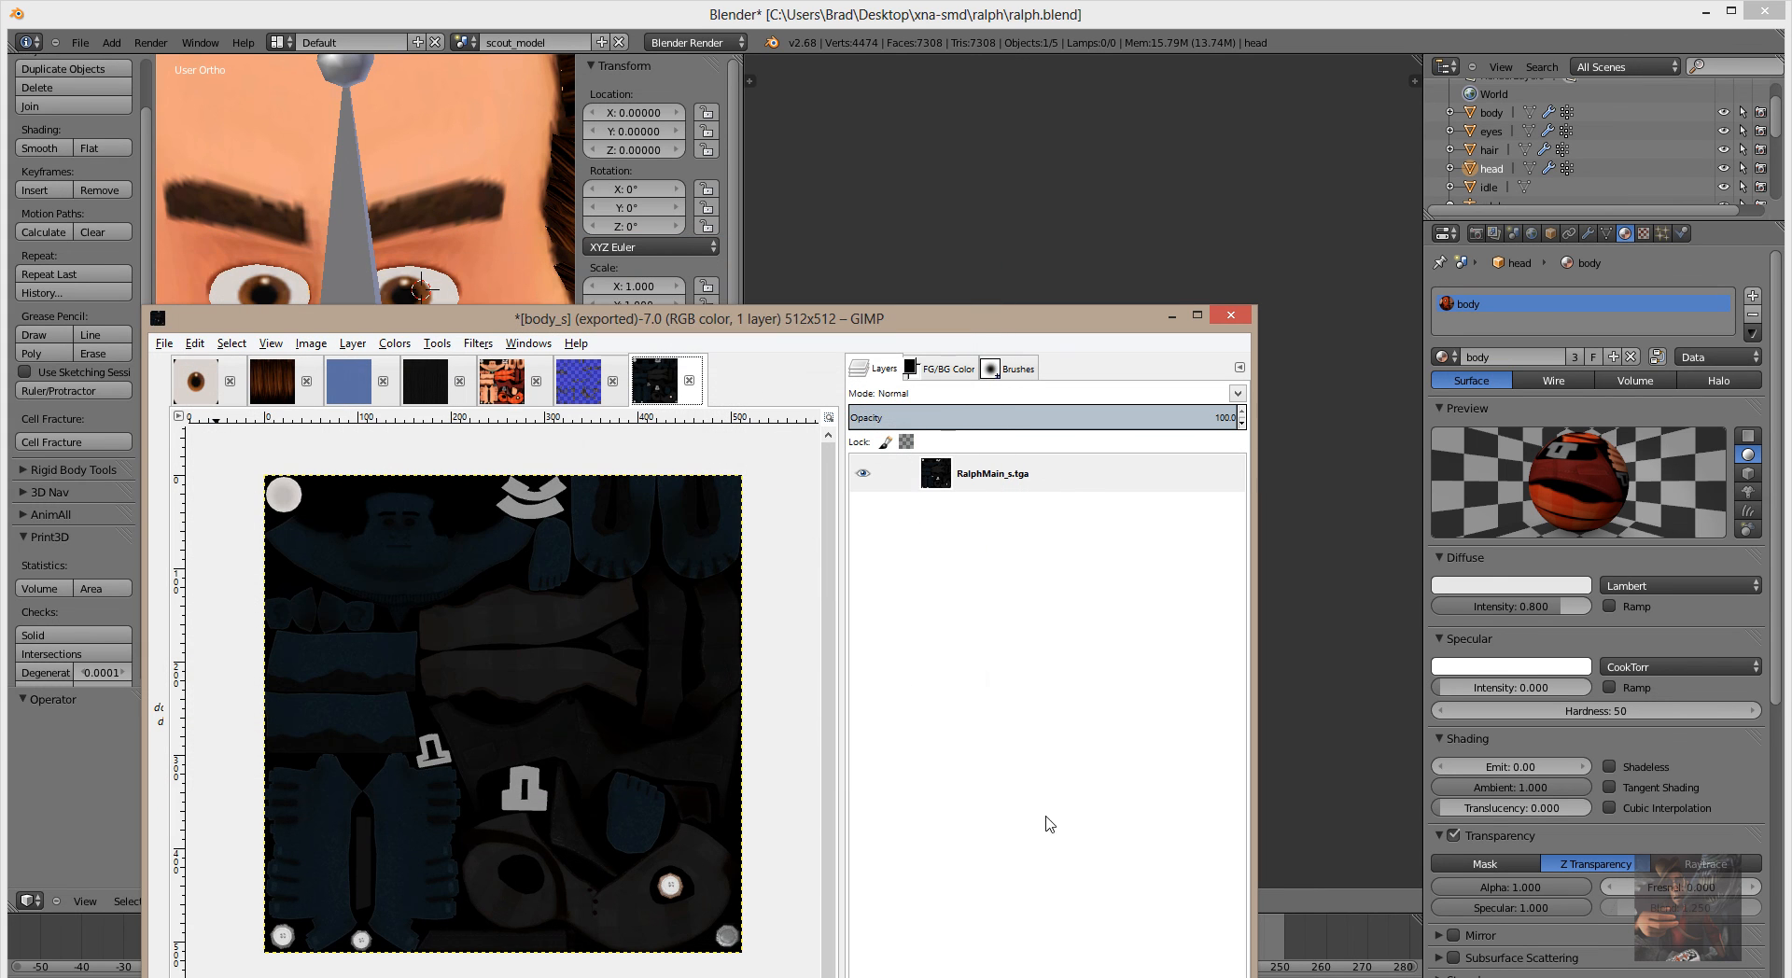
Quit GIMP, discarding the unsaved image changes, and close Blender.
{"action": "left_click", "coordinate": [1233, 320]}
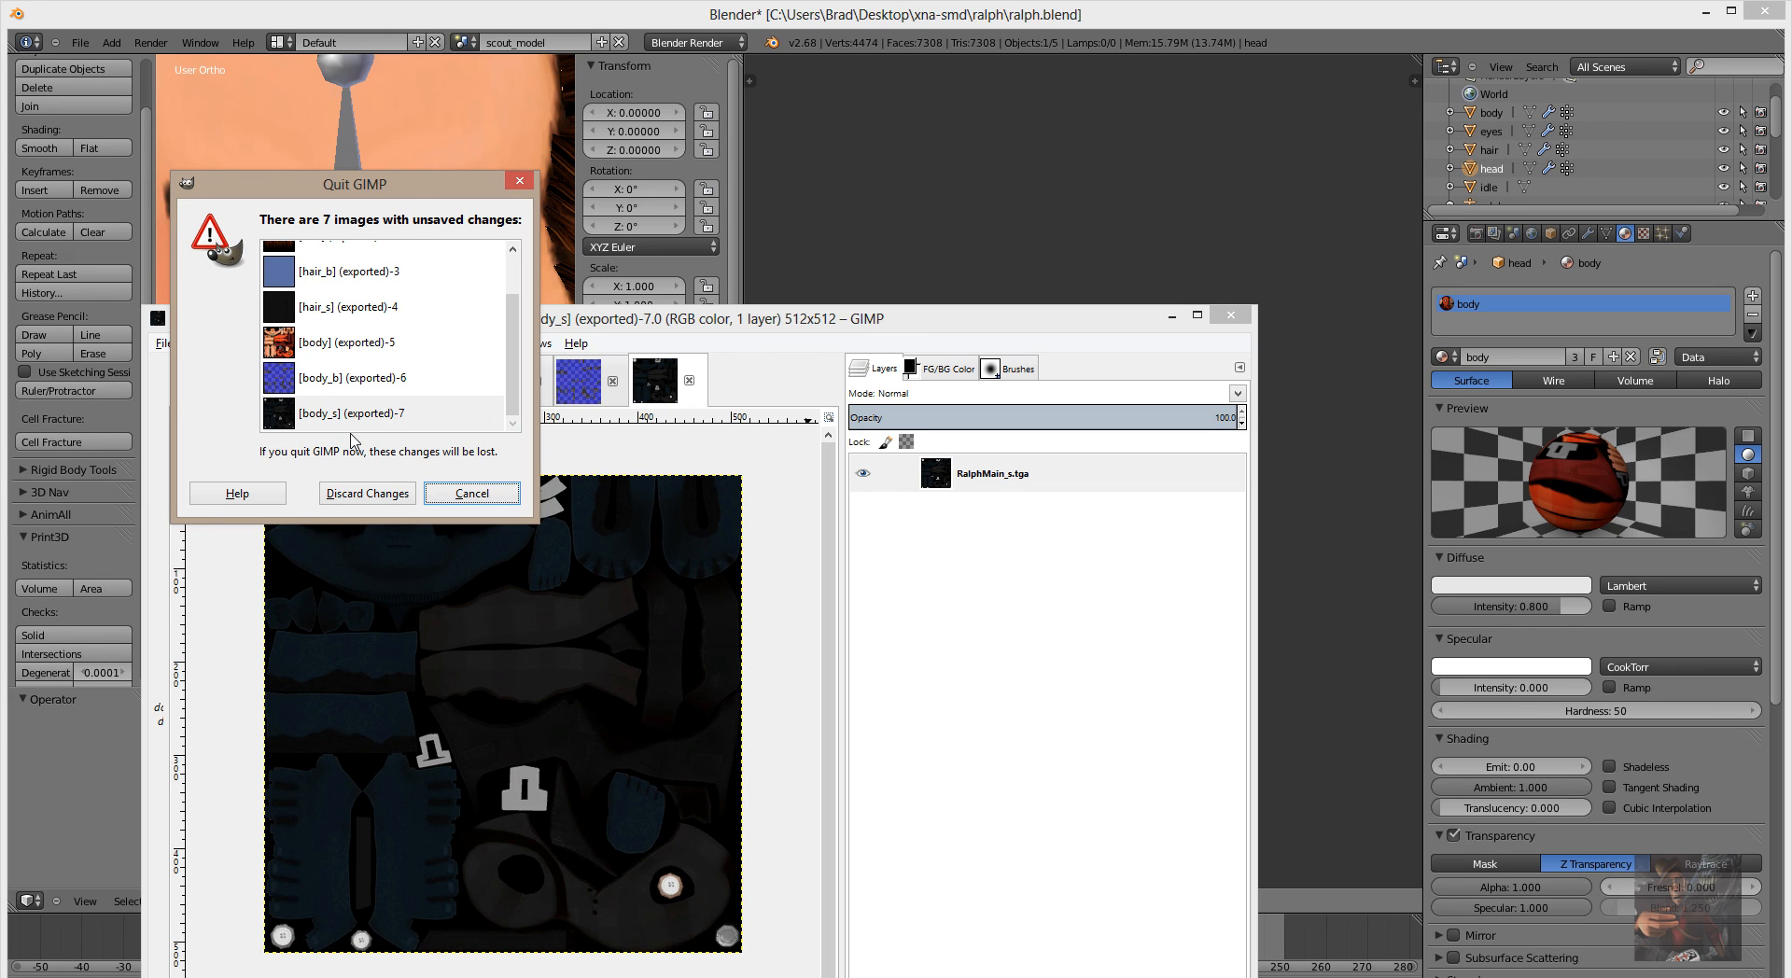
{"action": "left_click", "coordinate": [365, 493]}
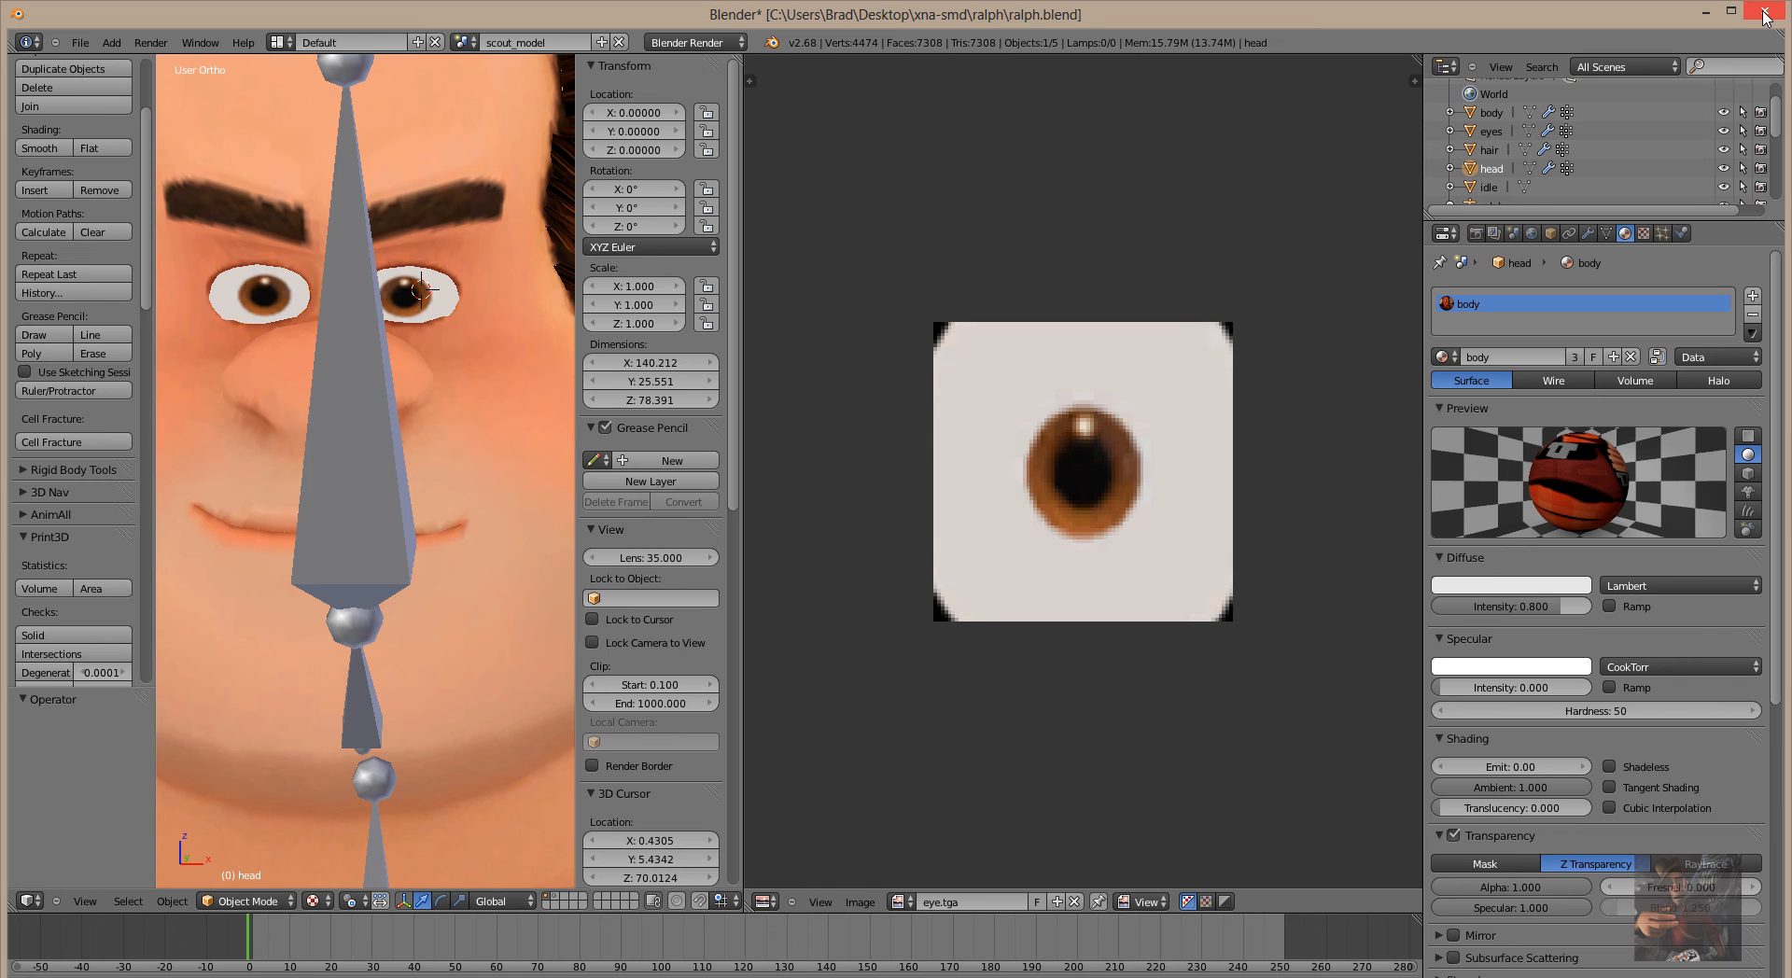
{"action": "left_click", "coordinate": [1765, 16]}
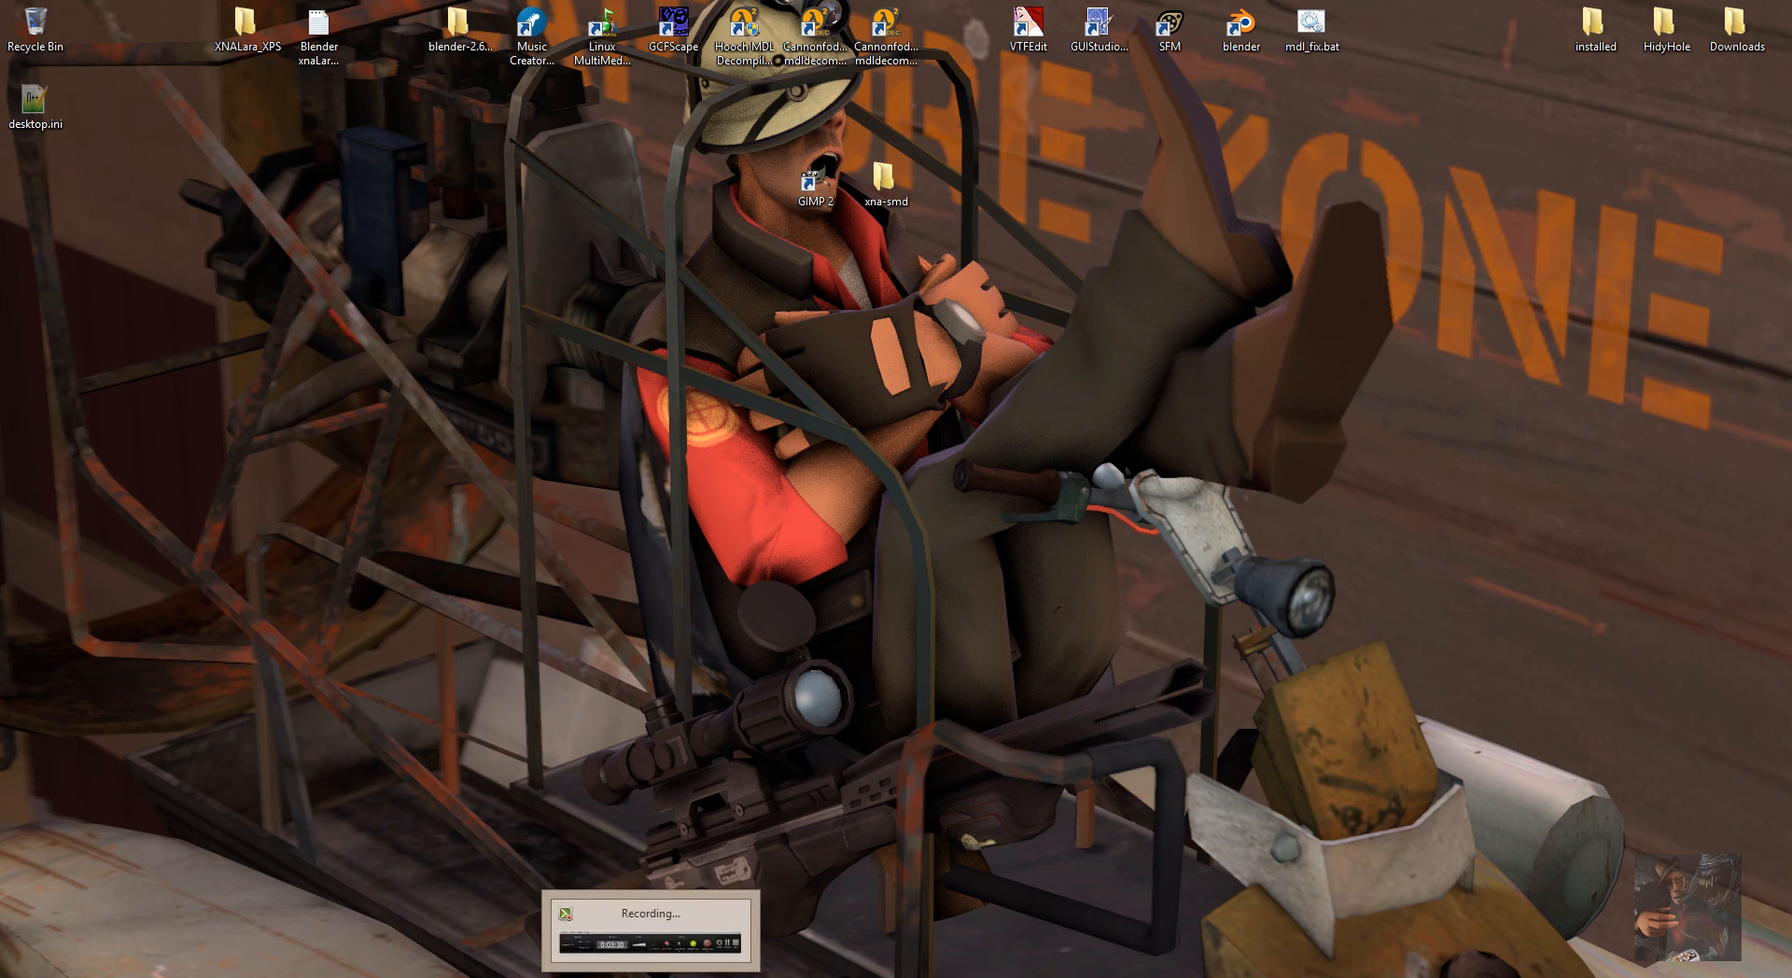
{"action": "left_click", "coordinate": [650, 977]}
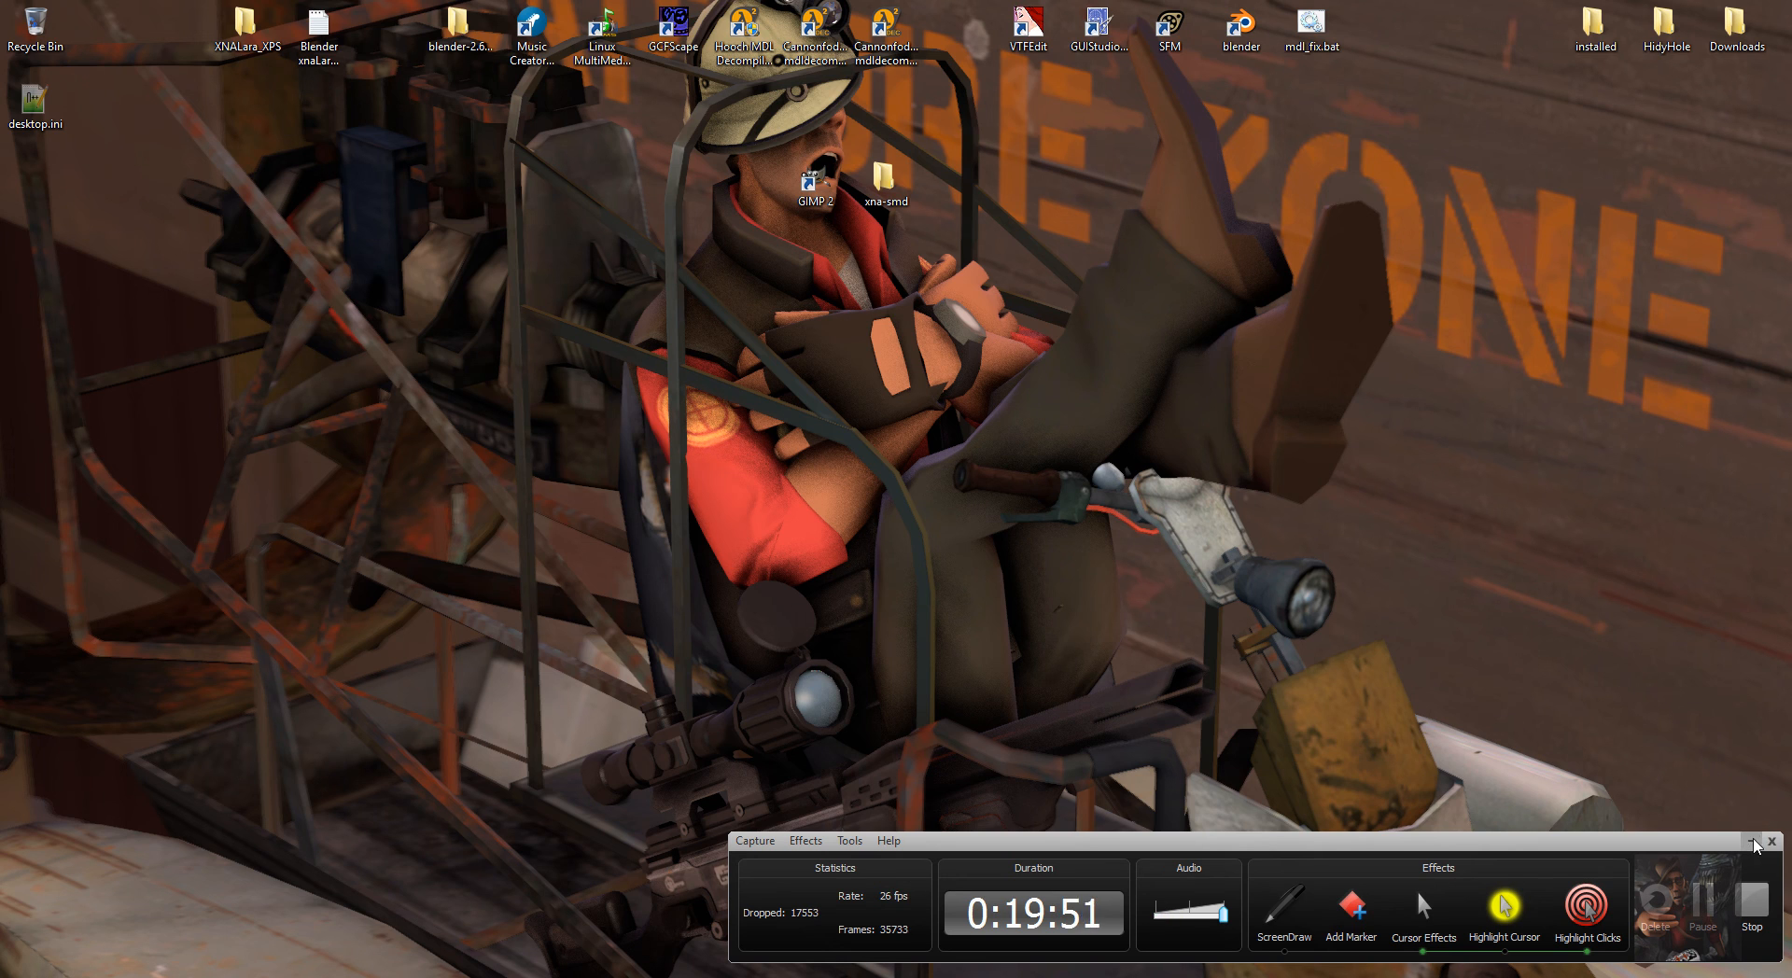
{"action": "left_click", "coordinate": [1751, 841]}
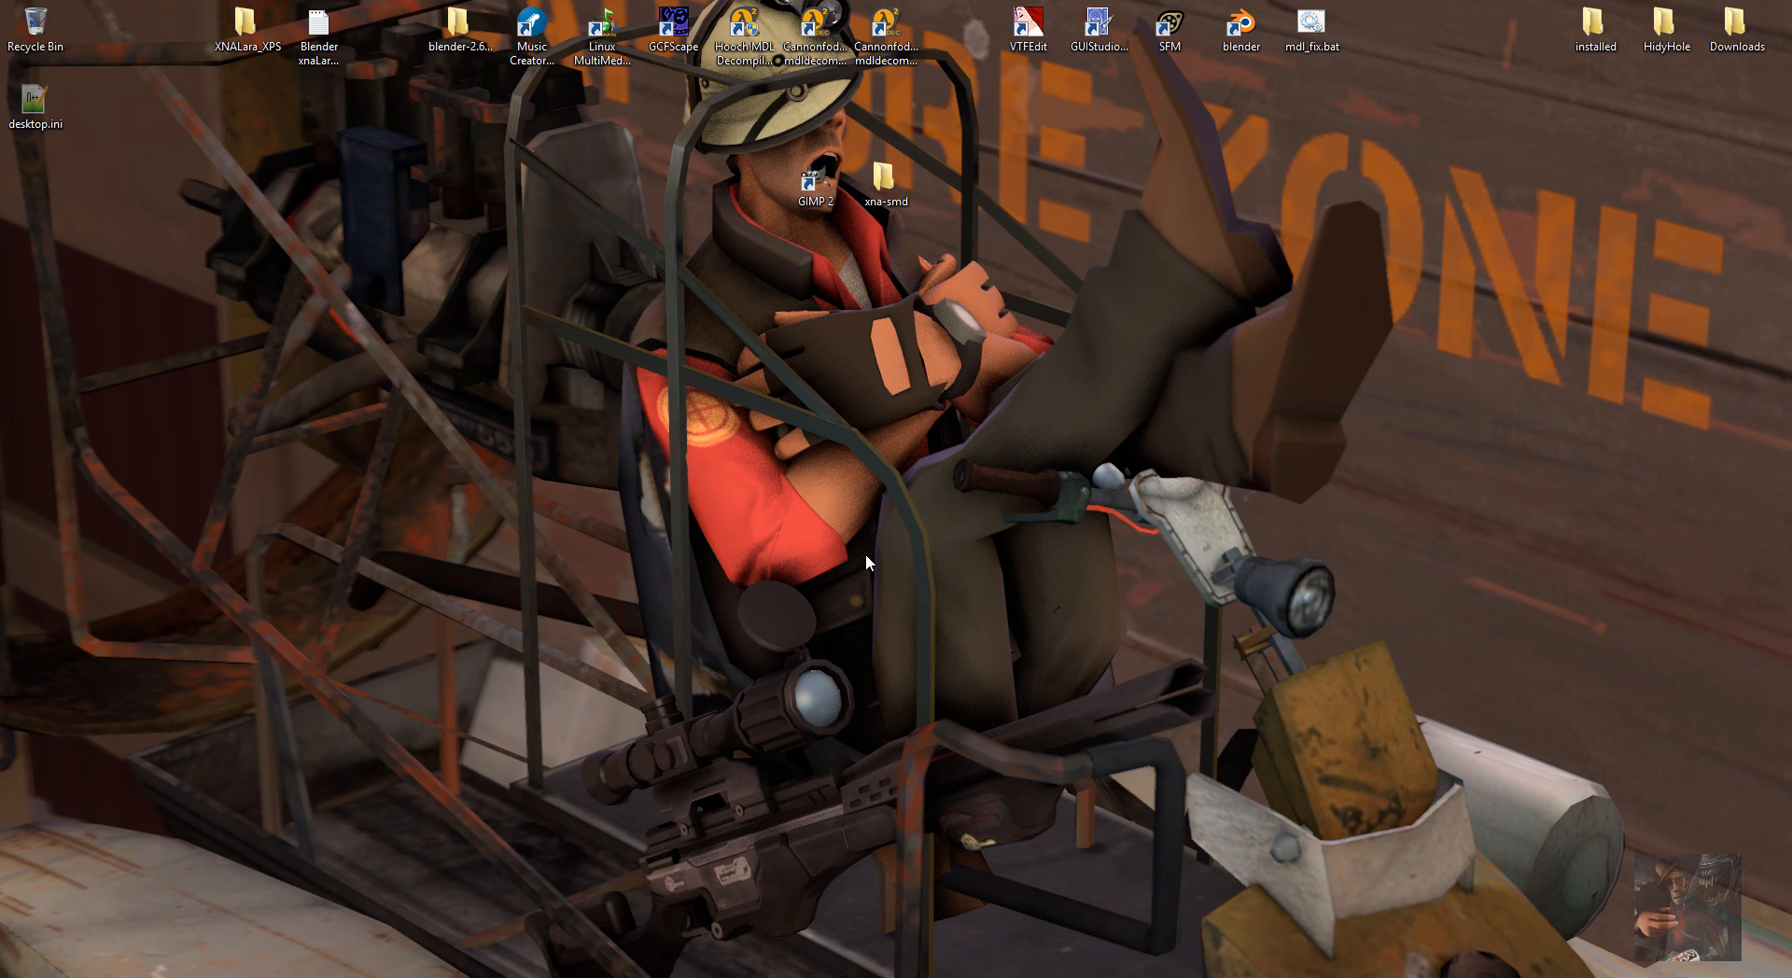